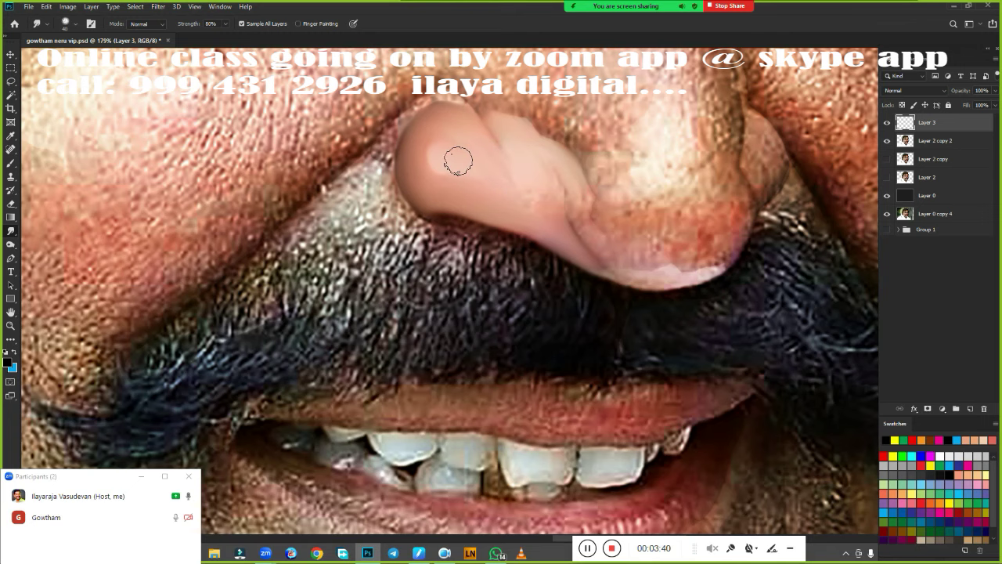
Smudge the nose tip edge, the crease and the lower right edge of the nose smooth on Layer 3
mouse_move(553, 227)
mouse_down()
mouse_move(537, 175)
mouse_move(541, 216)
mouse_move(516, 215)
mouse_up()
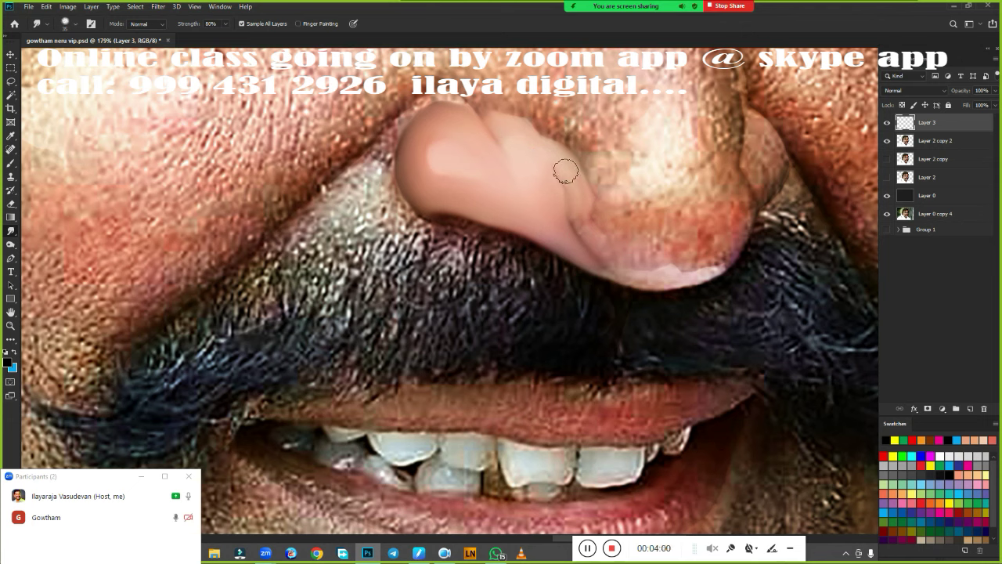
drag(566, 171, 573, 185)
drag(585, 225, 578, 192)
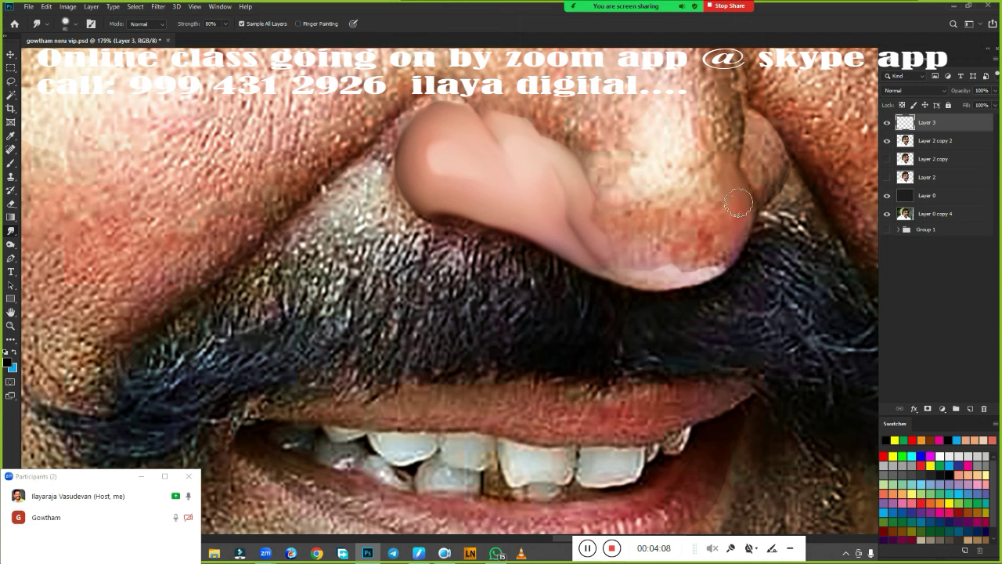
drag(737, 204, 739, 228)
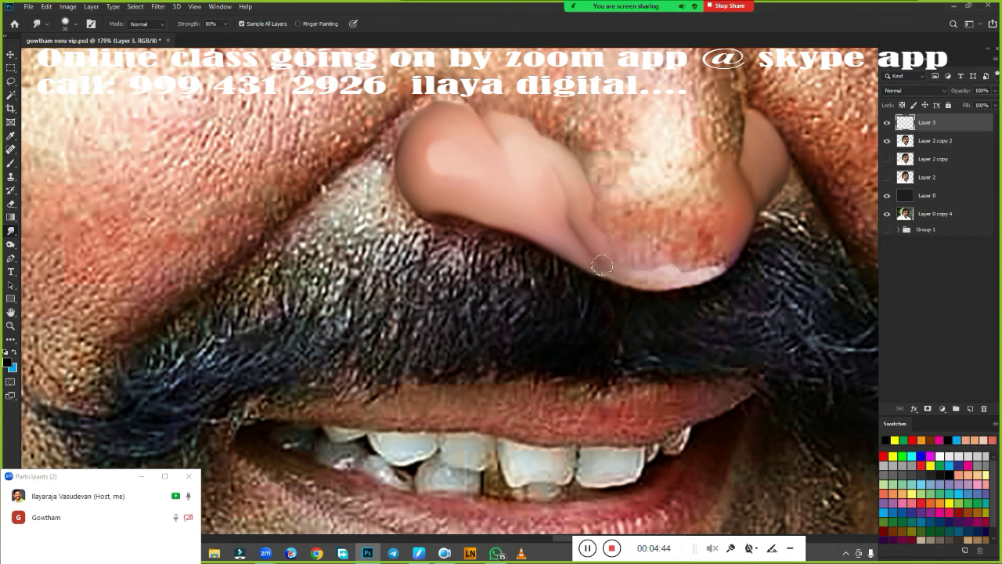
Blend the whitish and reddish blotches on the nostril and lower nose into the skin
mouse_move(602, 266)
mouse_down()
mouse_move(646, 282)
mouse_move(733, 252)
mouse_move(740, 229)
mouse_move(658, 277)
mouse_up()
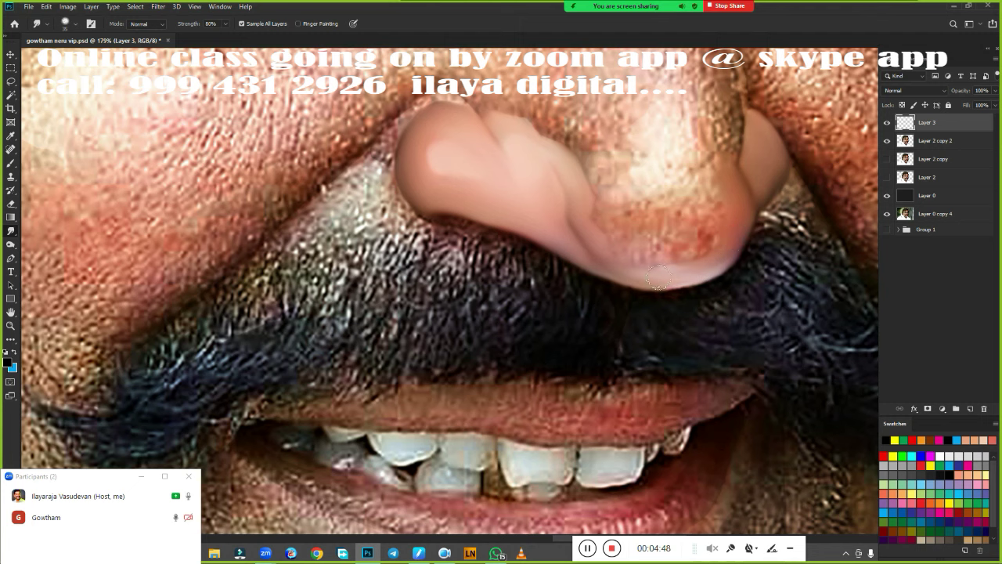
mouse_move(611, 226)
mouse_down()
mouse_move(599, 208)
mouse_move(669, 215)
mouse_move(626, 204)
mouse_up()
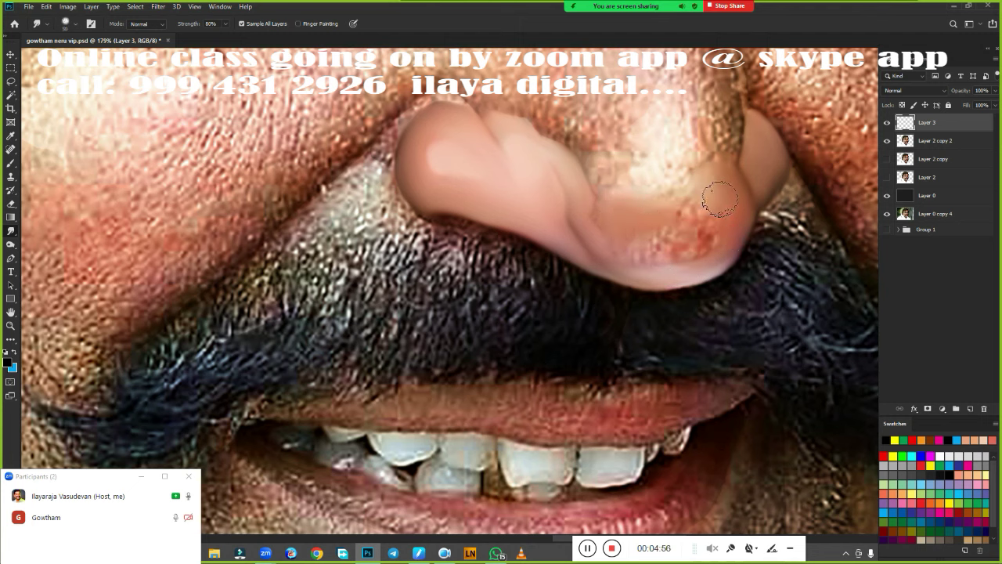
mouse_move(688, 222)
mouse_down()
mouse_move(658, 244)
mouse_move(634, 246)
mouse_move(701, 249)
mouse_move(718, 219)
mouse_up()
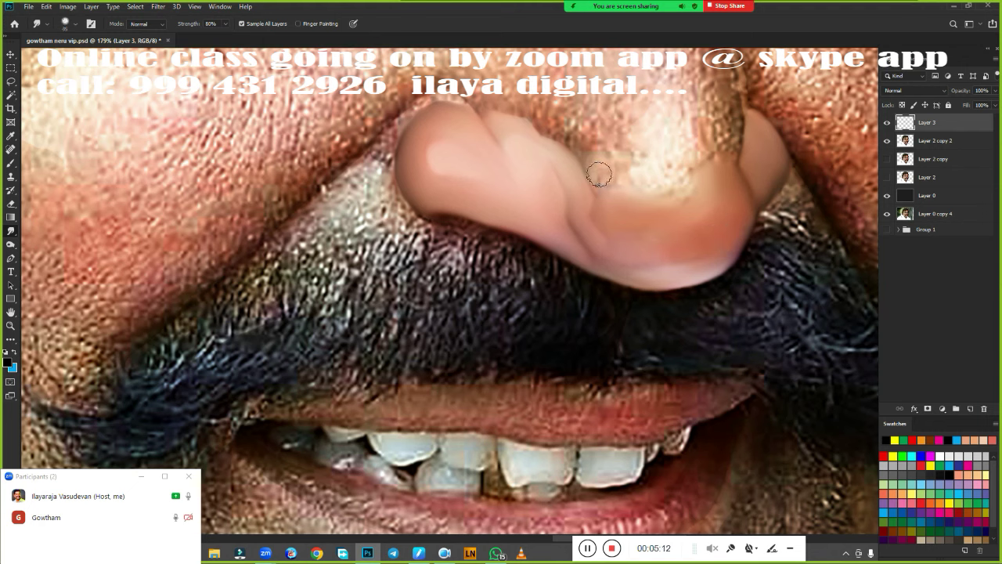
drag(599, 175, 619, 179)
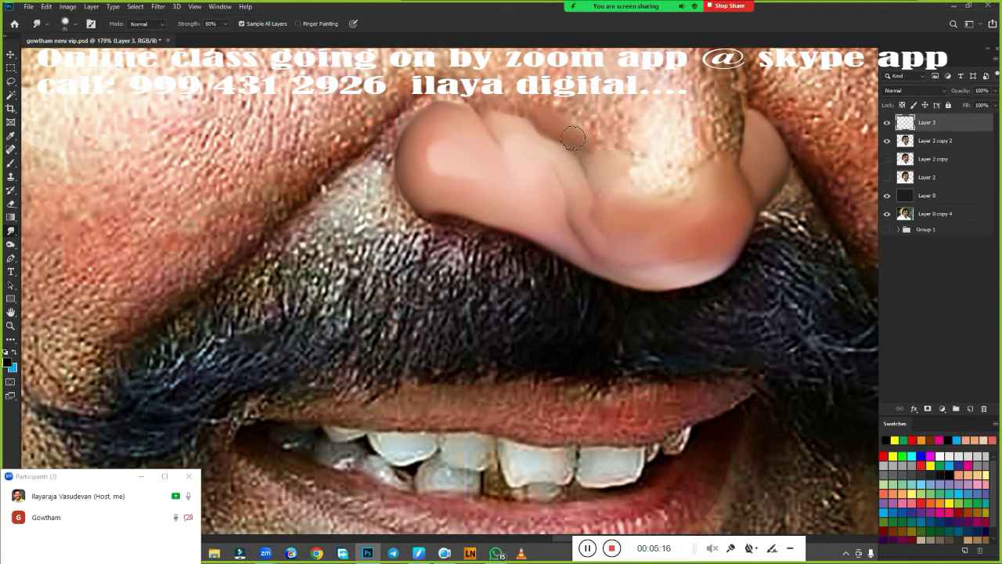
drag(573, 137, 552, 127)
drag(657, 172, 682, 195)
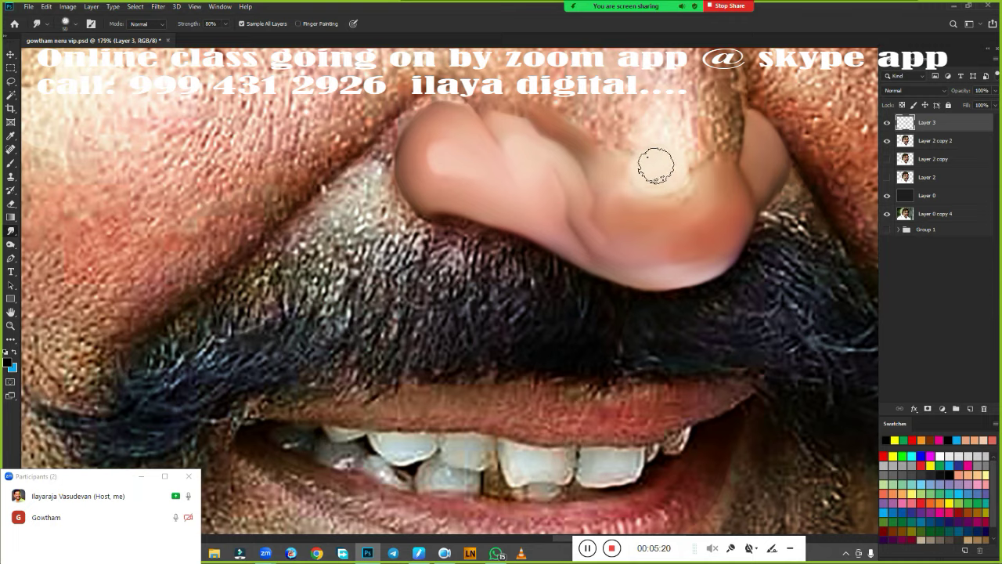
Smudge the brow between the eyes and the top of the nose bridge smooth
scroll(473, 323, down, 3)
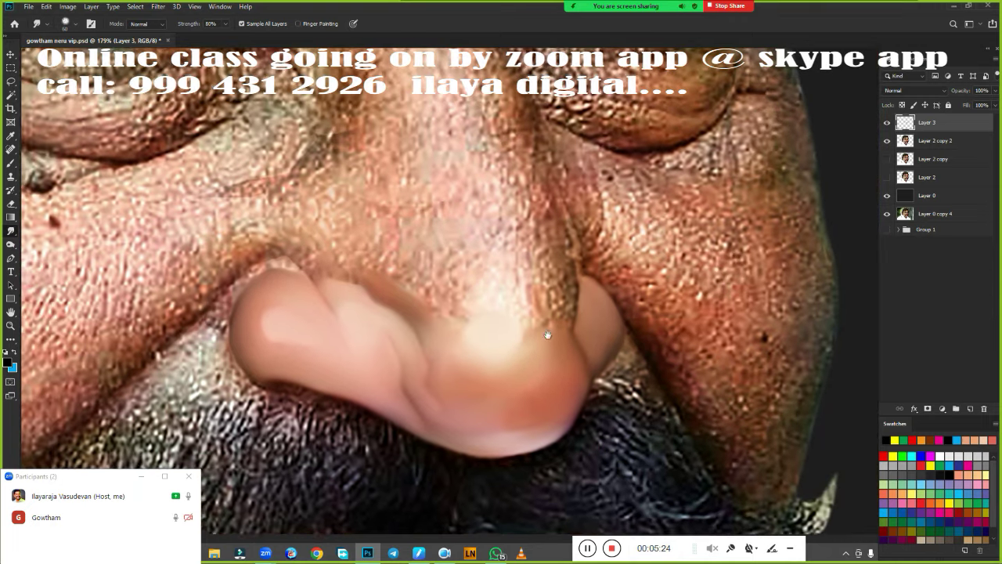
scroll(473, 323, down, 2)
scroll(473, 324, up, 3)
scroll(473, 324, up, 2)
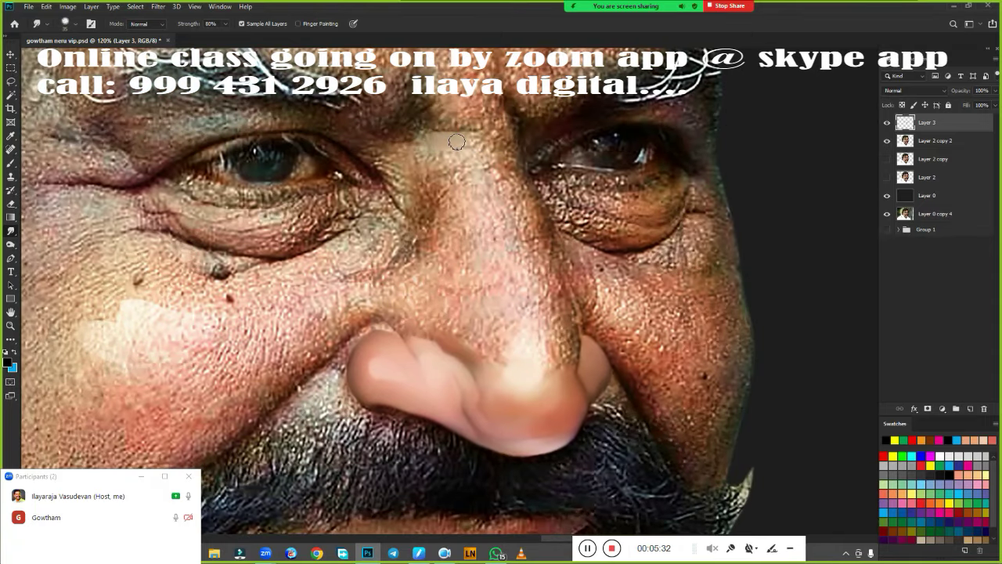
mouse_move(440, 145)
mouse_down()
mouse_move(477, 142)
mouse_move(457, 160)
mouse_up()
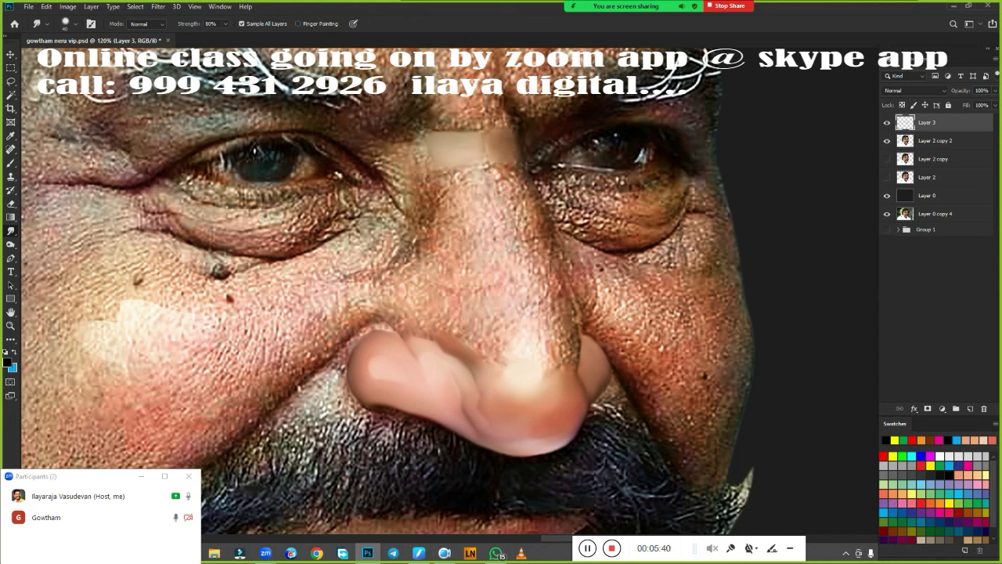
mouse_move(536, 232)
mouse_down()
mouse_move(516, 172)
mouse_move(513, 204)
mouse_up()
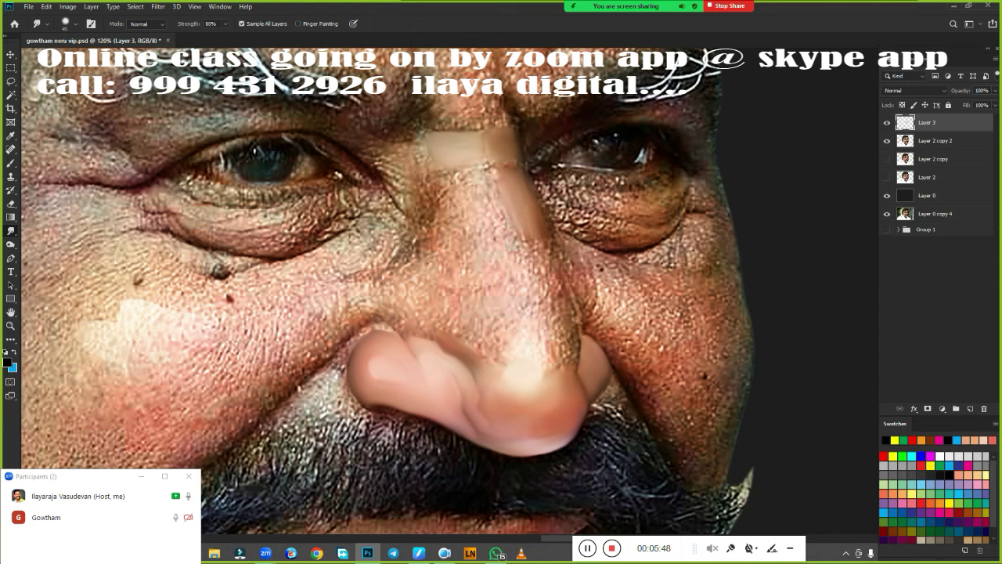
Blend the nose sides and speckled bridge strip, spreading the tip highlight downward
mouse_move(550, 281)
mouse_down()
mouse_move(566, 338)
mouse_move(555, 355)
mouse_up()
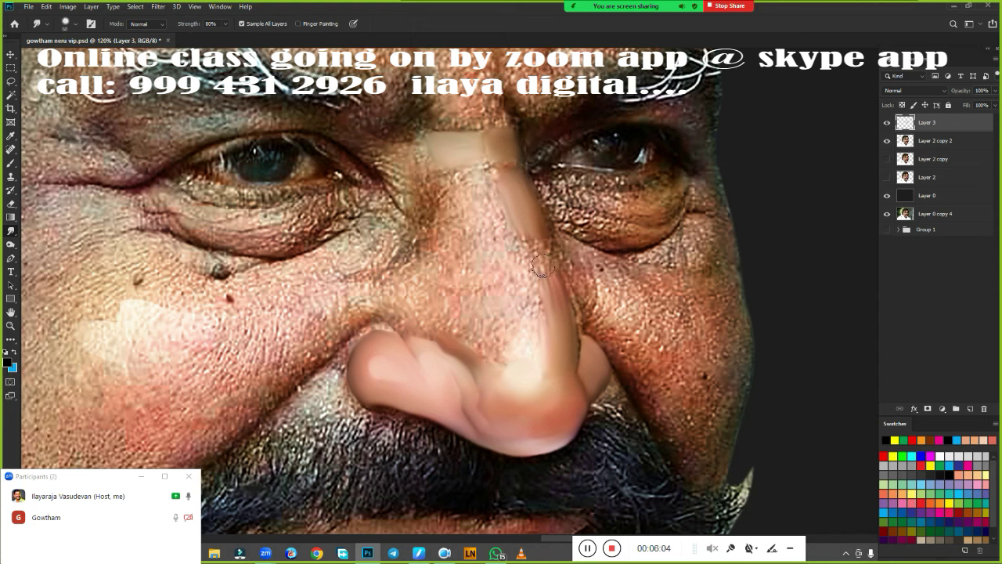
drag(547, 271, 553, 309)
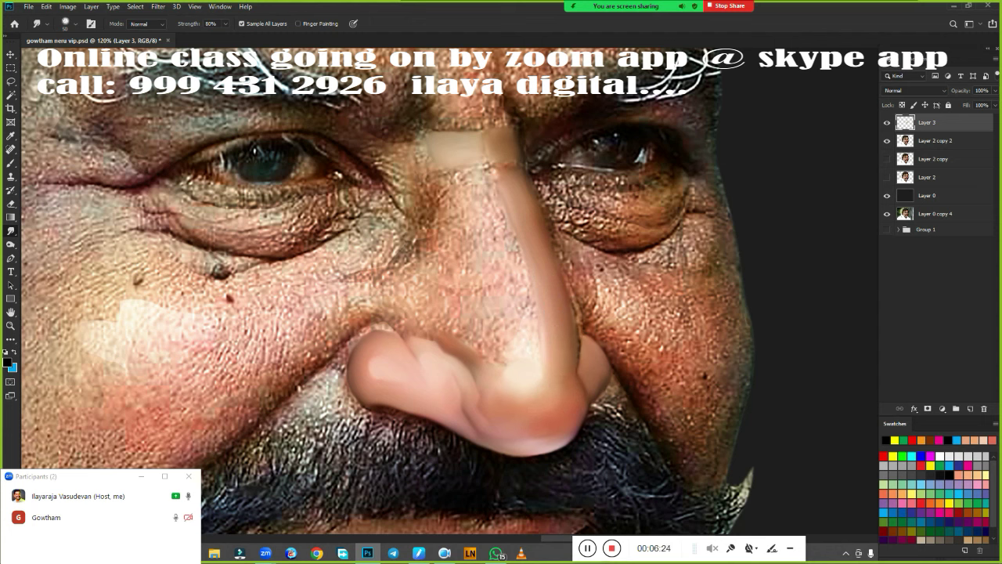
mouse_move(452, 202)
mouse_down()
mouse_move(429, 249)
mouse_move(463, 257)
mouse_move(468, 313)
mouse_move(487, 340)
mouse_move(484, 331)
mouse_move(476, 346)
mouse_up()
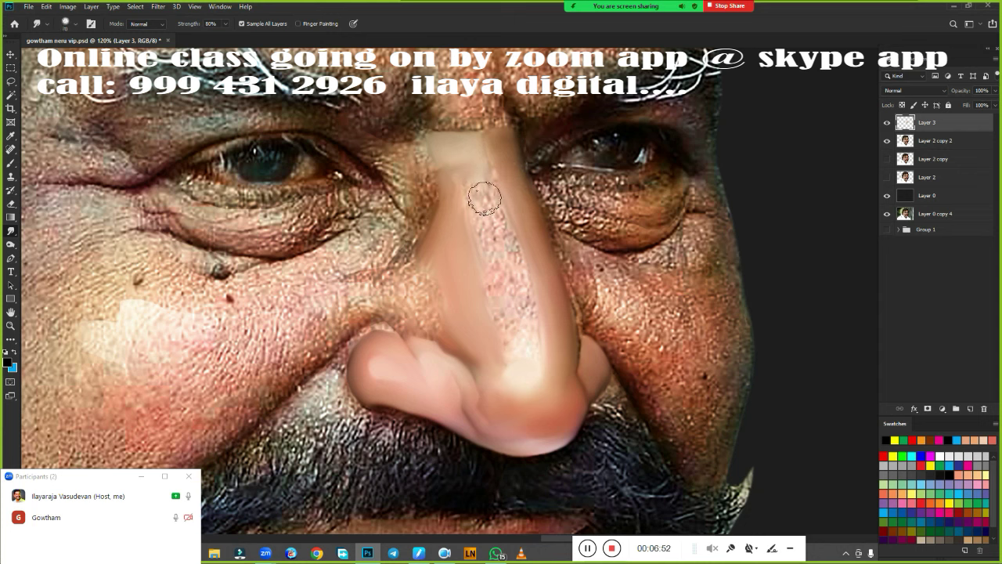
mouse_move(484, 199)
mouse_down()
mouse_move(488, 166)
mouse_move(456, 167)
mouse_up()
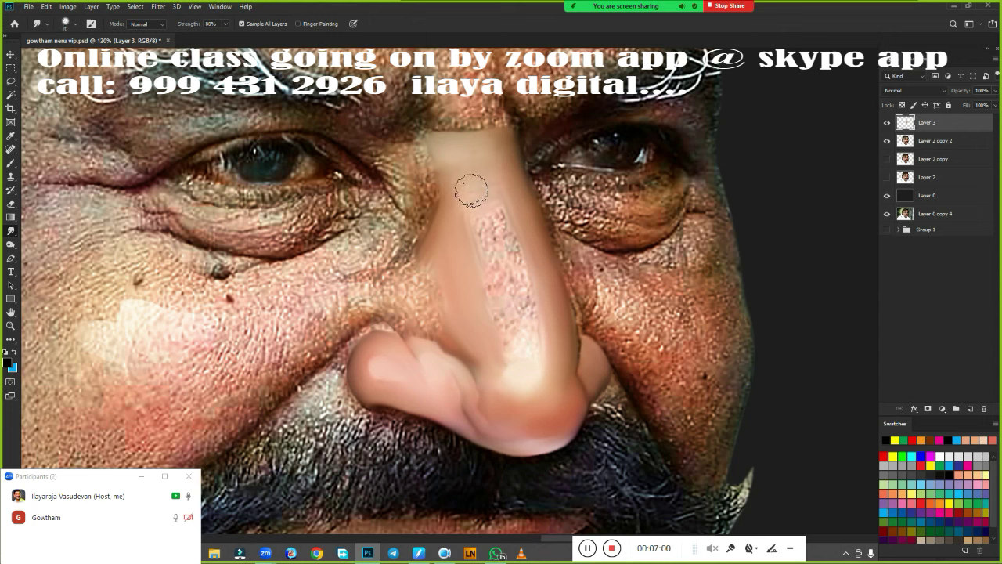
mouse_move(472, 190)
mouse_down()
mouse_move(470, 275)
mouse_move(504, 206)
mouse_move(520, 280)
mouse_up()
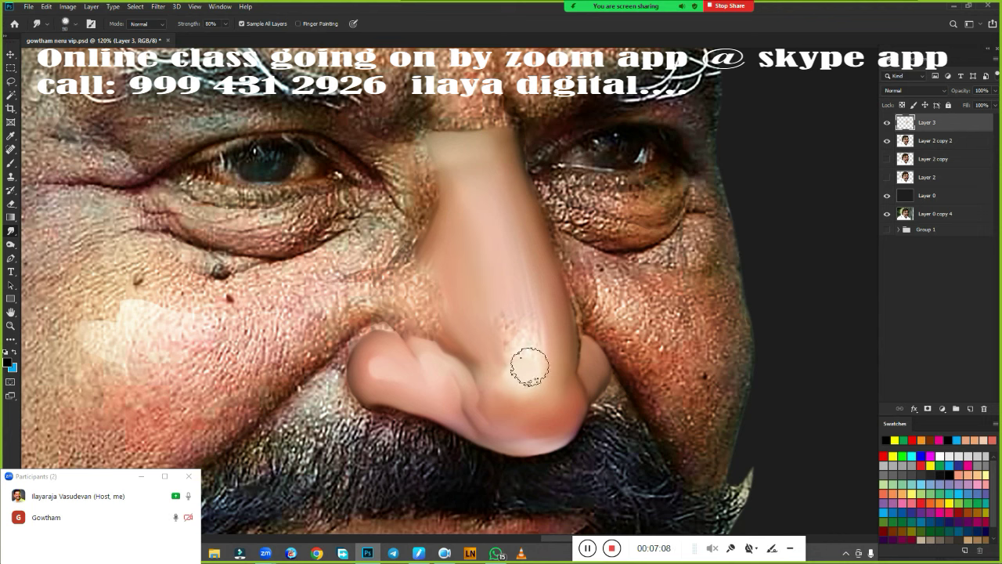
drag(530, 367, 521, 385)
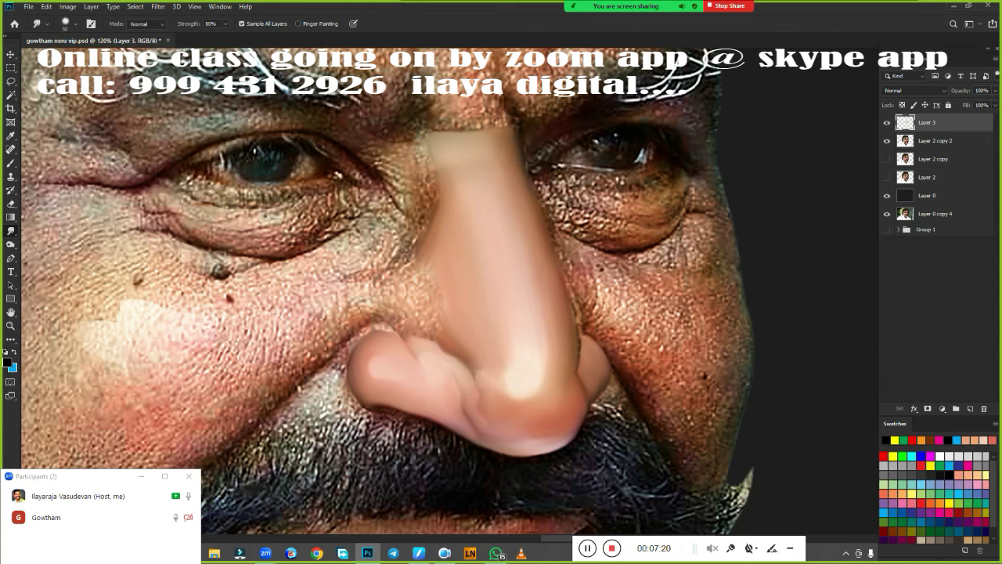
Smudge a smooth band under the left eye and along the crease beside the nose
mouse_move(283, 274)
mouse_down()
mouse_move(376, 259)
mouse_move(355, 239)
mouse_up()
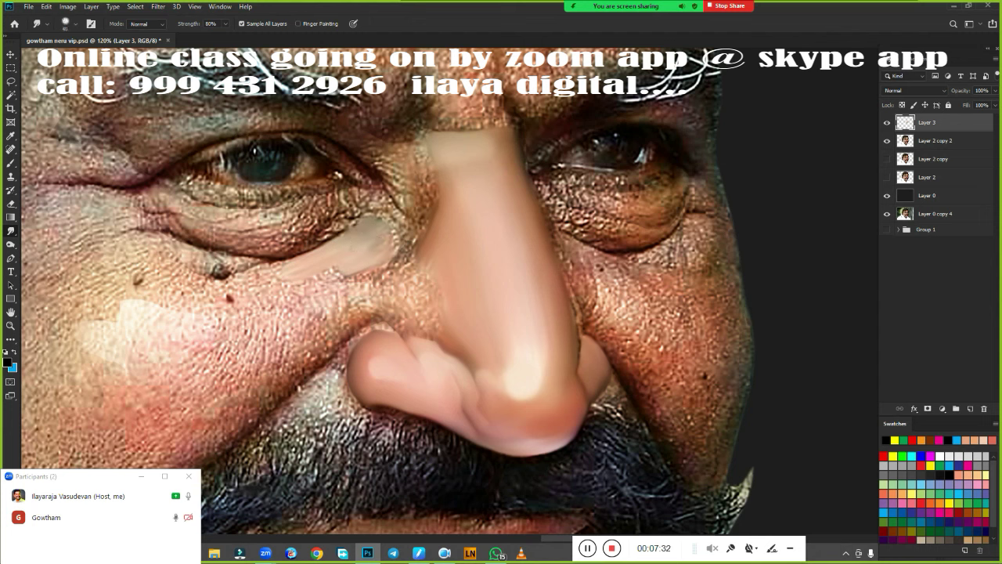
drag(284, 273, 235, 289)
mouse_move(350, 315)
mouse_down()
mouse_move(324, 348)
mouse_move(408, 327)
mouse_up()
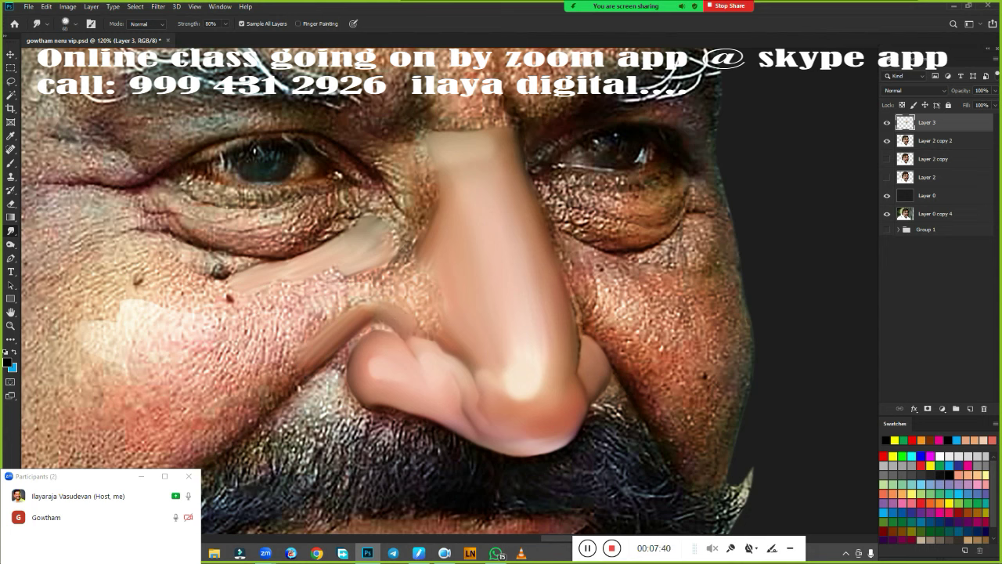
mouse_move(392, 267)
mouse_down()
mouse_move(357, 290)
mouse_move(360, 297)
mouse_move(415, 313)
mouse_move(429, 254)
mouse_move(427, 302)
mouse_up()
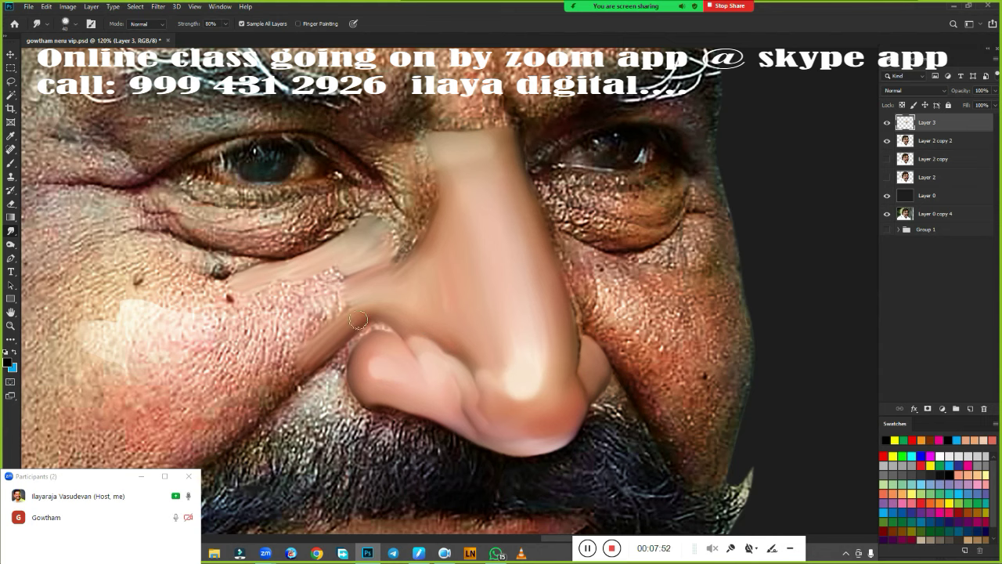
drag(285, 383, 284, 385)
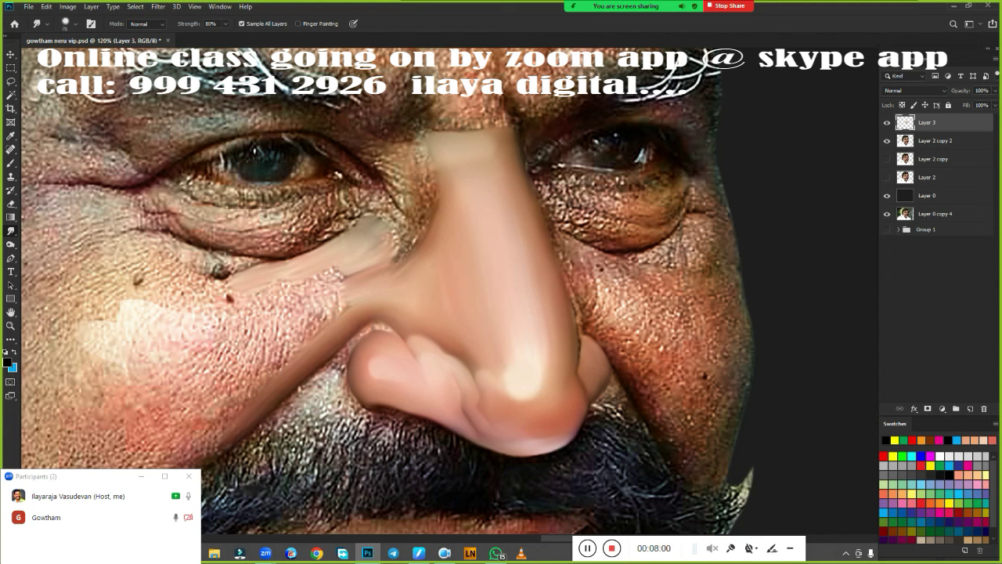
Spread pale pink skin across the lower left cheek, blending away creases and bumps
drag(100, 337, 153, 312)
mouse_move(138, 365)
mouse_down()
mouse_move(190, 329)
mouse_move(169, 354)
mouse_up()
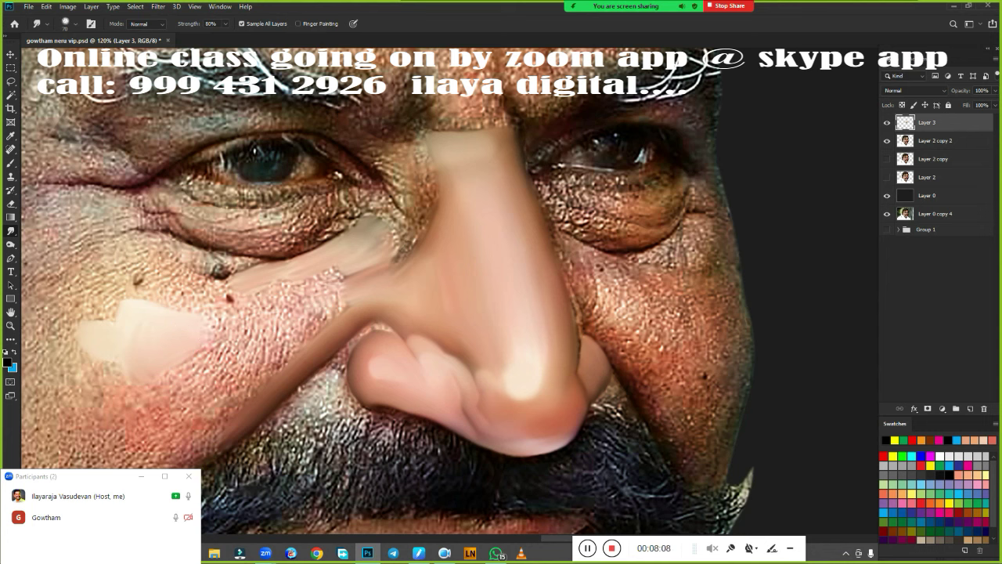
mouse_move(174, 278)
mouse_down()
mouse_move(239, 286)
mouse_move(234, 304)
mouse_move(167, 288)
mouse_move(191, 300)
mouse_up()
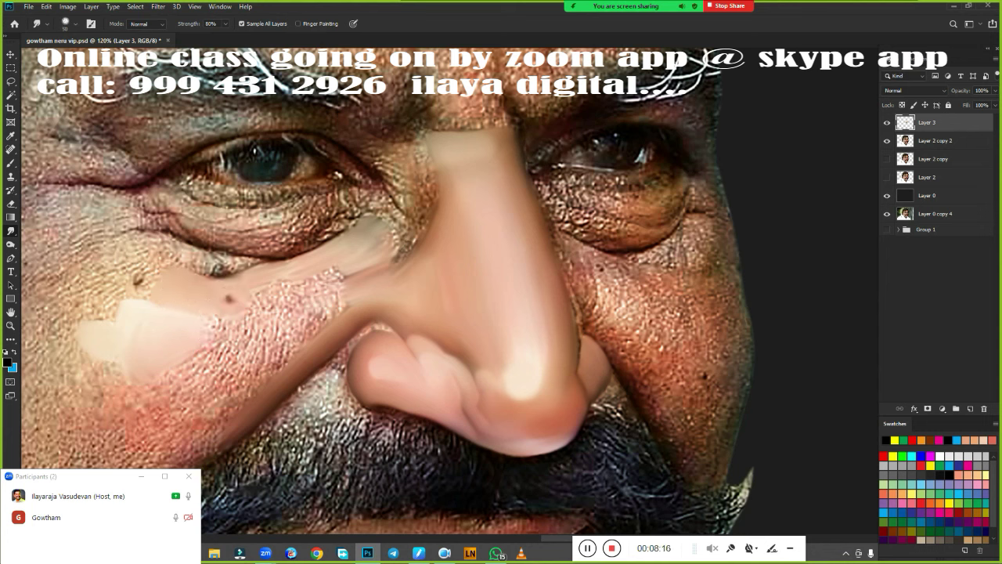
mouse_move(153, 391)
mouse_down()
mouse_move(160, 403)
mouse_move(215, 412)
mouse_move(212, 381)
mouse_move(243, 348)
mouse_up()
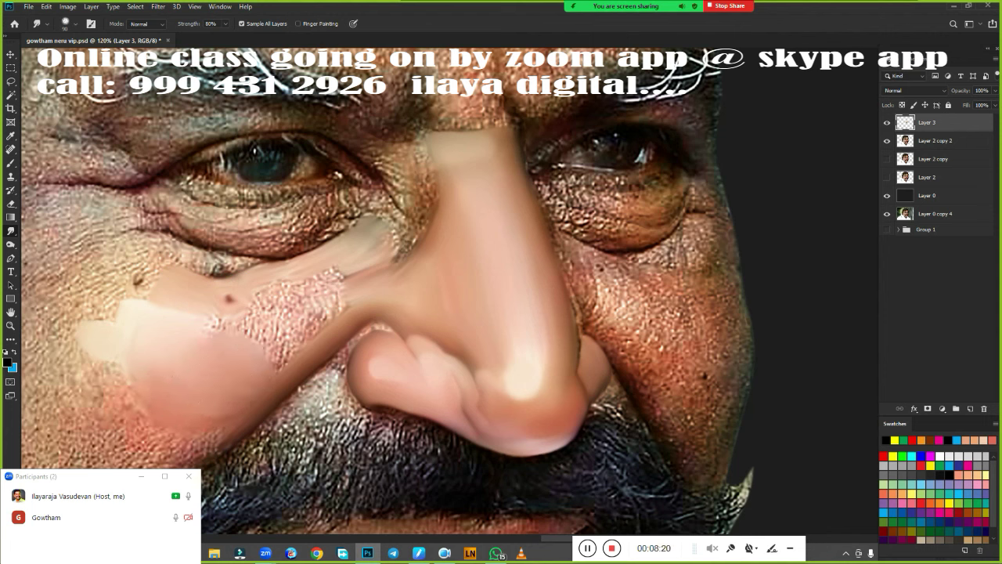
mouse_move(235, 395)
mouse_down()
mouse_move(208, 410)
mouse_move(152, 385)
mouse_move(268, 302)
mouse_move(282, 329)
mouse_move(264, 365)
mouse_move(343, 303)
mouse_up()
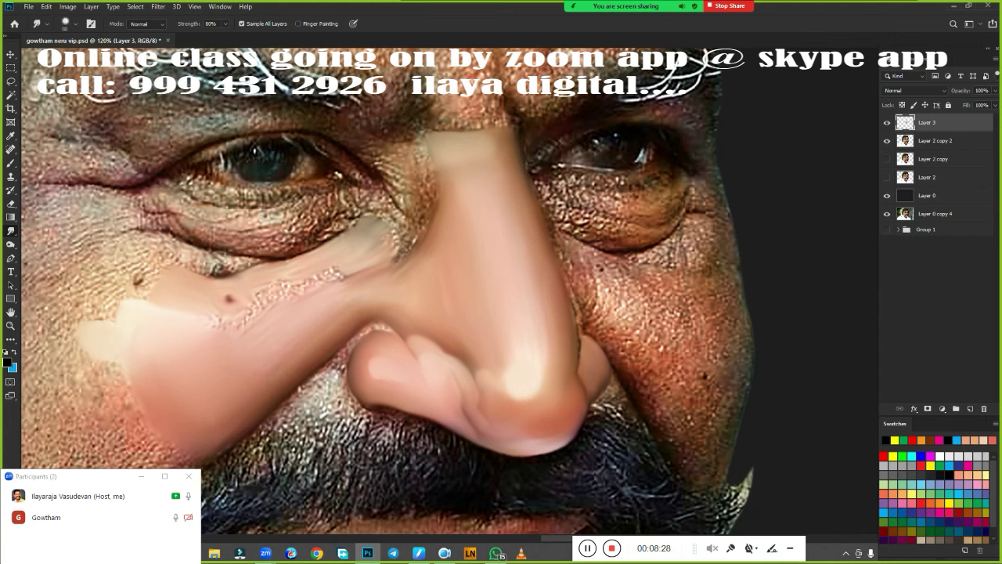
mouse_move(251, 302)
mouse_down()
mouse_move(302, 269)
mouse_move(318, 275)
mouse_move(365, 237)
mouse_move(380, 256)
mouse_up()
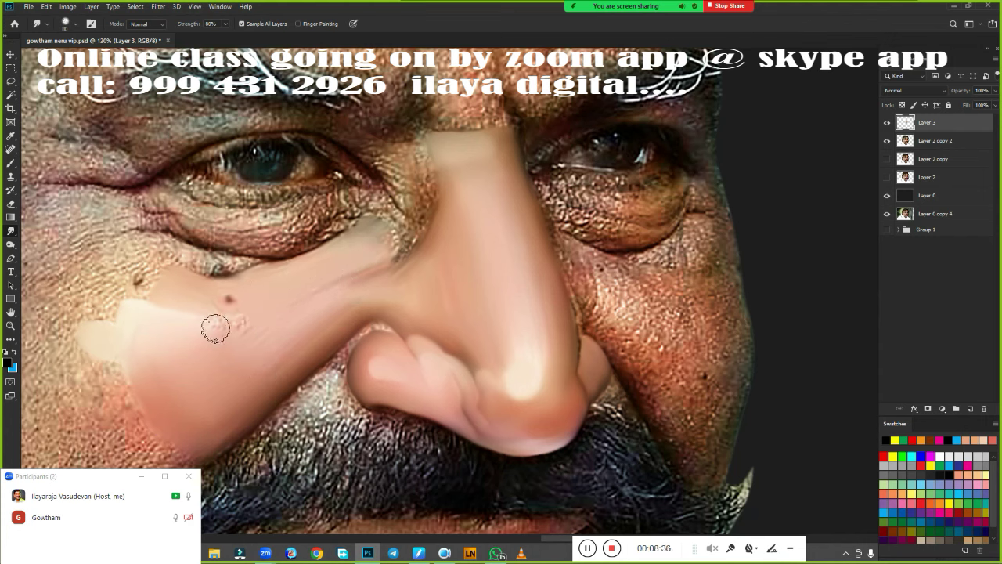
drag(216, 329, 261, 312)
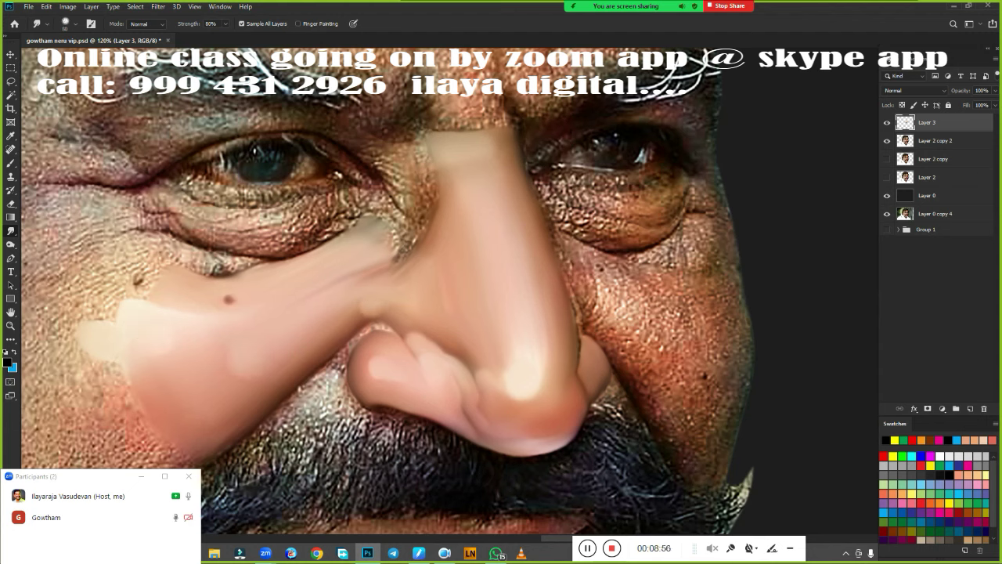
Smudge the wrinkled skin and creases around the outer eye corner smooth
scroll(571, 363, down, 5)
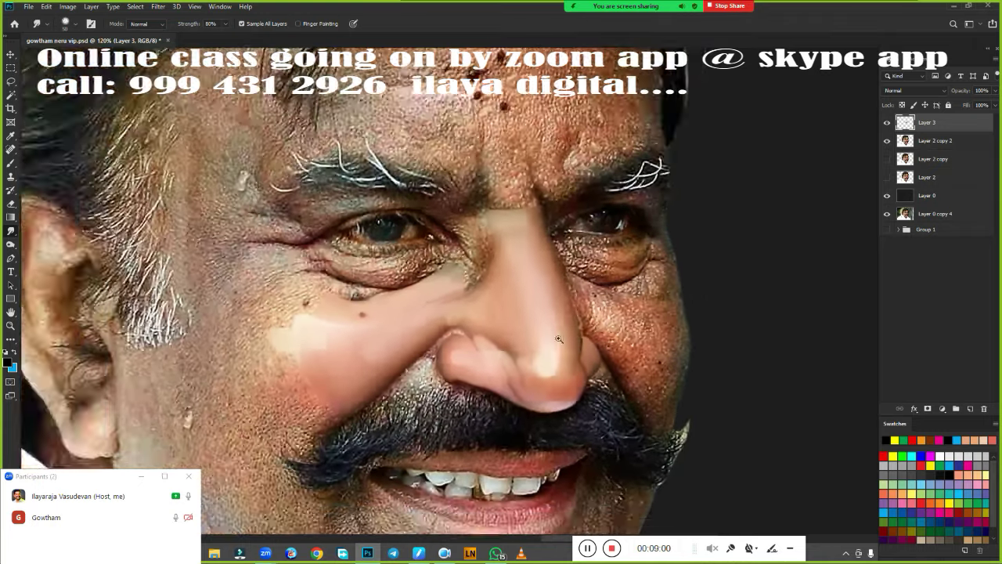
scroll(570, 362, up, 2)
scroll(571, 363, down, 3)
scroll(571, 362, up, 6)
scroll(571, 362, up, 1)
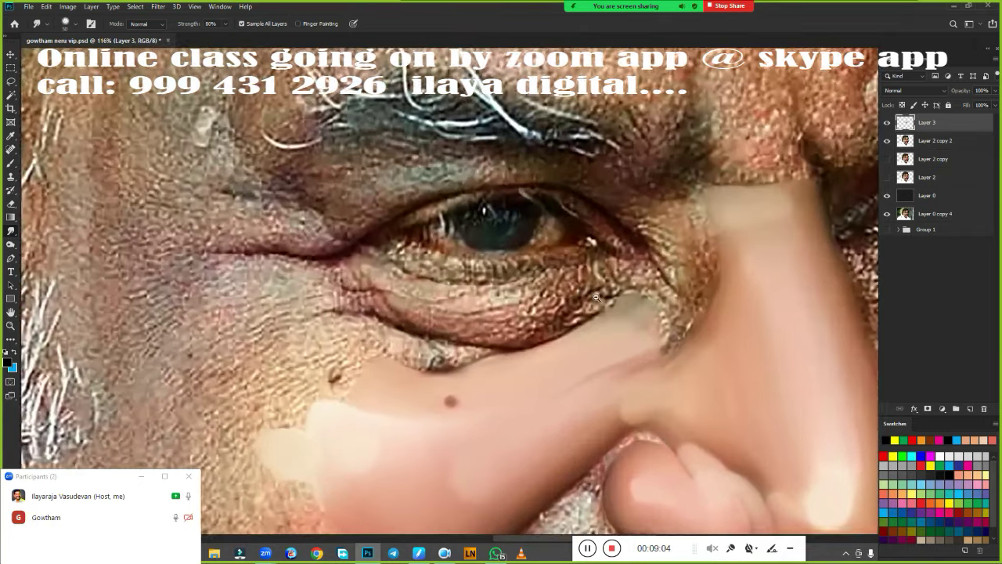
scroll(566, 337, up, 1)
scroll(560, 305, up, 1)
scroll(554, 272, up, 1)
scroll(554, 271, down, 2)
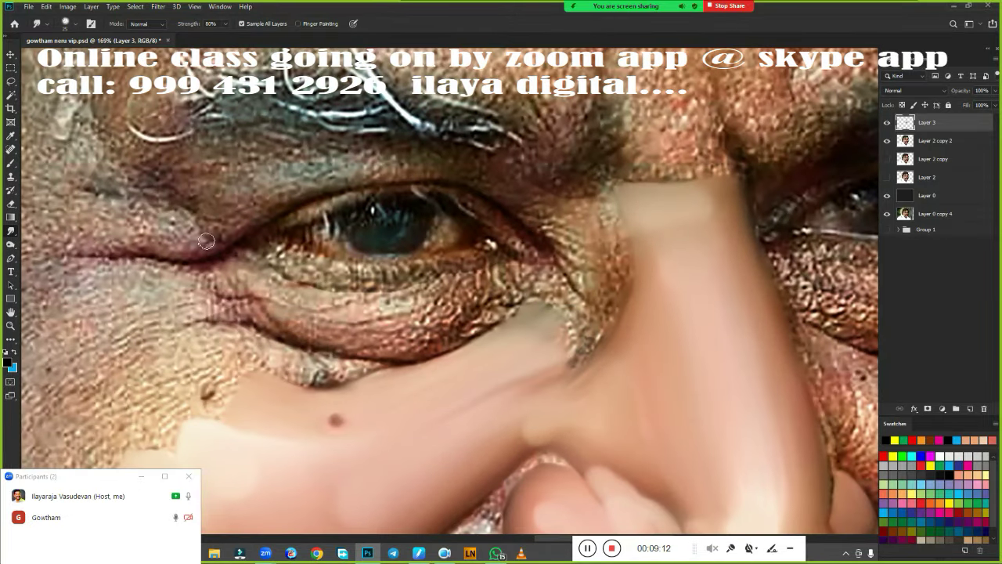
mouse_move(218, 239)
mouse_down()
mouse_move(87, 252)
mouse_move(160, 251)
mouse_up()
drag(192, 216, 148, 237)
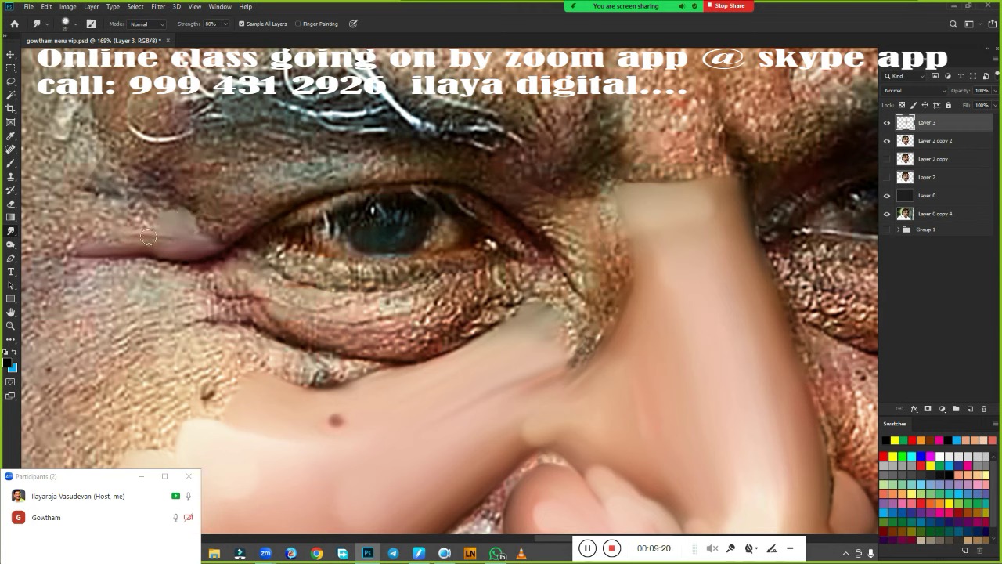
mouse_move(210, 229)
mouse_down()
mouse_move(180, 182)
mouse_move(192, 178)
mouse_up()
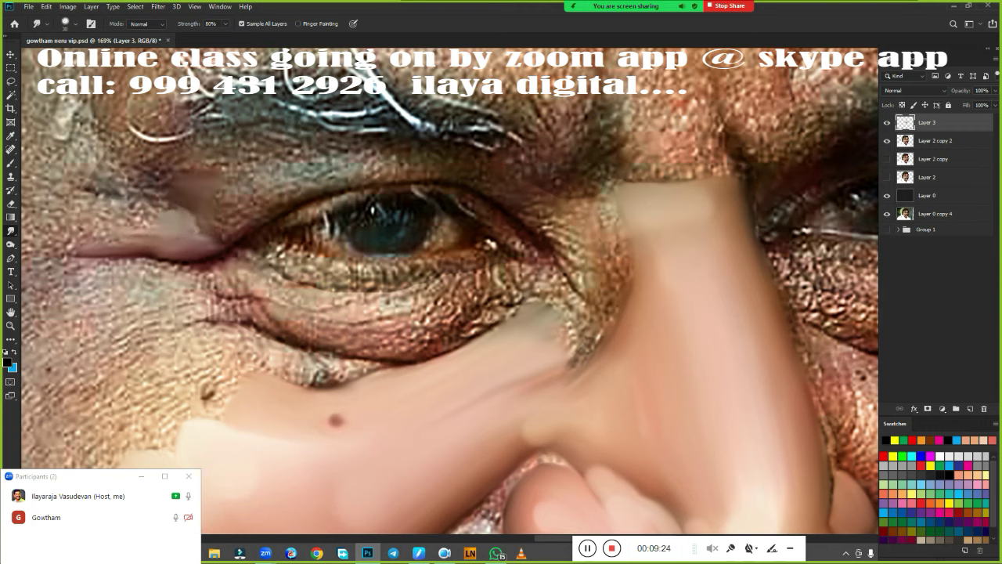
mouse_move(224, 225)
mouse_down()
mouse_move(242, 231)
mouse_move(244, 202)
mouse_move(223, 172)
mouse_move(436, 163)
mouse_move(409, 173)
mouse_move(476, 174)
mouse_move(264, 196)
mouse_move(235, 187)
mouse_move(337, 188)
mouse_move(274, 188)
mouse_up()
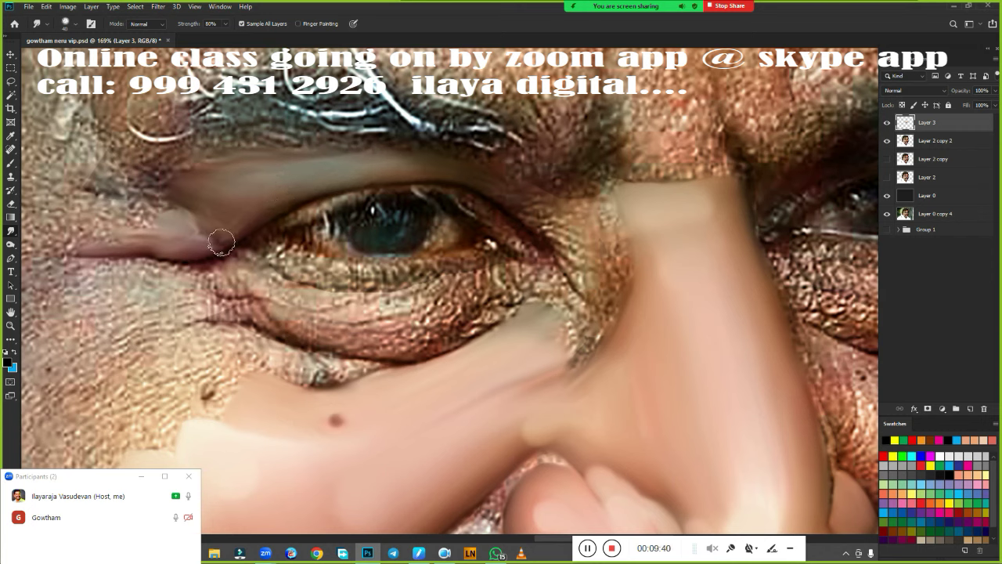
mouse_move(220, 243)
mouse_down()
mouse_move(192, 212)
mouse_move(176, 223)
mouse_move(179, 239)
mouse_up()
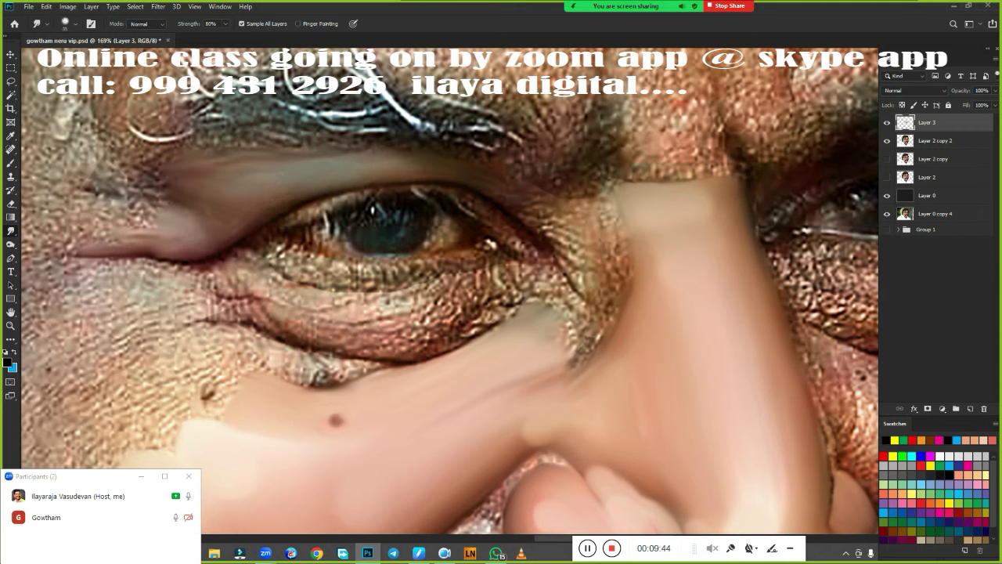
Smooth the upper eyelid, the nose bridge and the textured skin beside the nose
mouse_move(509, 184)
mouse_down()
mouse_move(568, 258)
mouse_move(549, 216)
mouse_move(587, 247)
mouse_move(607, 196)
mouse_move(610, 227)
mouse_up()
drag(595, 293, 552, 239)
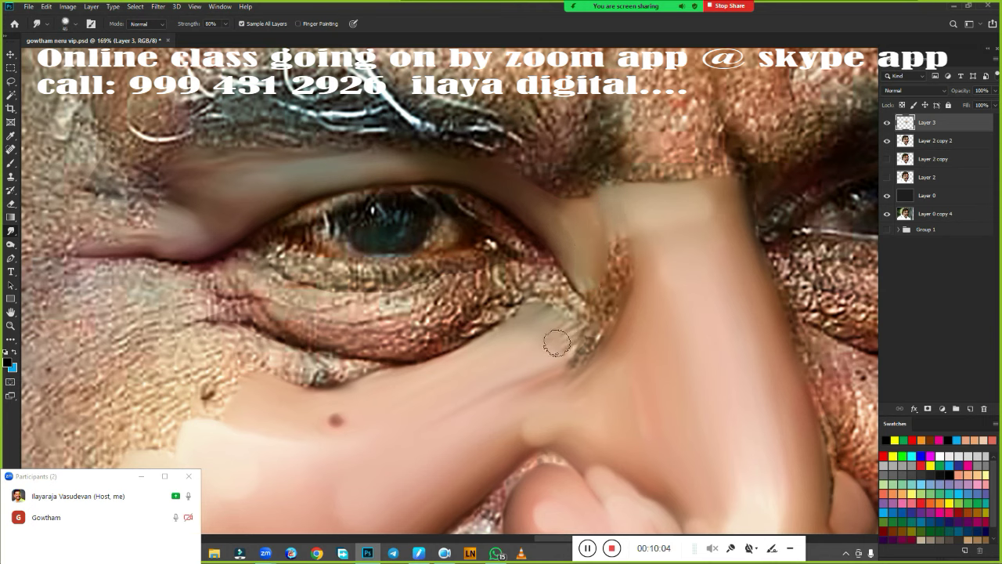
mouse_move(555, 340)
mouse_down()
mouse_move(577, 335)
mouse_move(583, 351)
mouse_move(590, 345)
mouse_move(583, 361)
mouse_up()
Smudge the nose edge beside the inner eye corner smooth
scroll(608, 335, down, 5)
scroll(572, 182, up, 4)
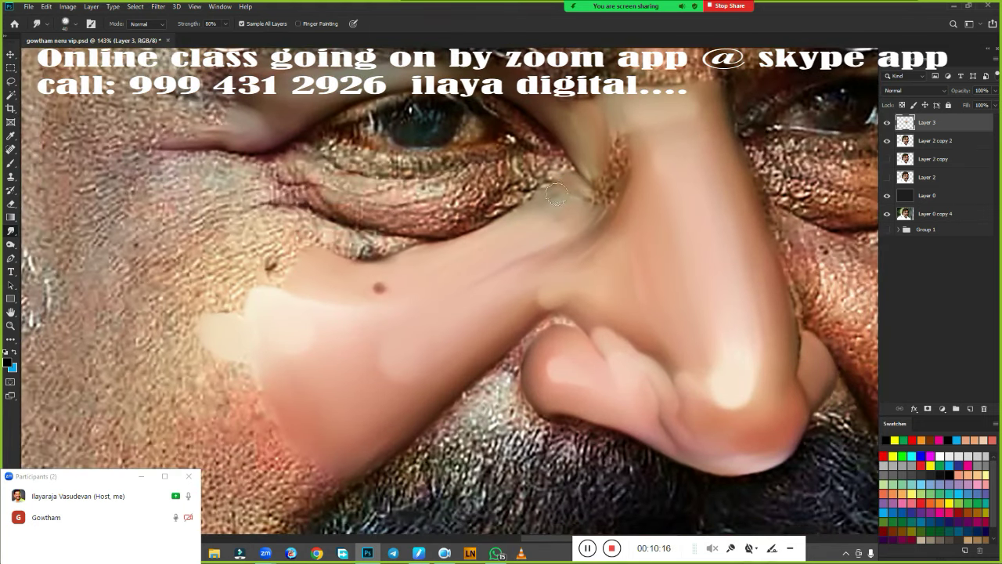
drag(595, 196, 617, 156)
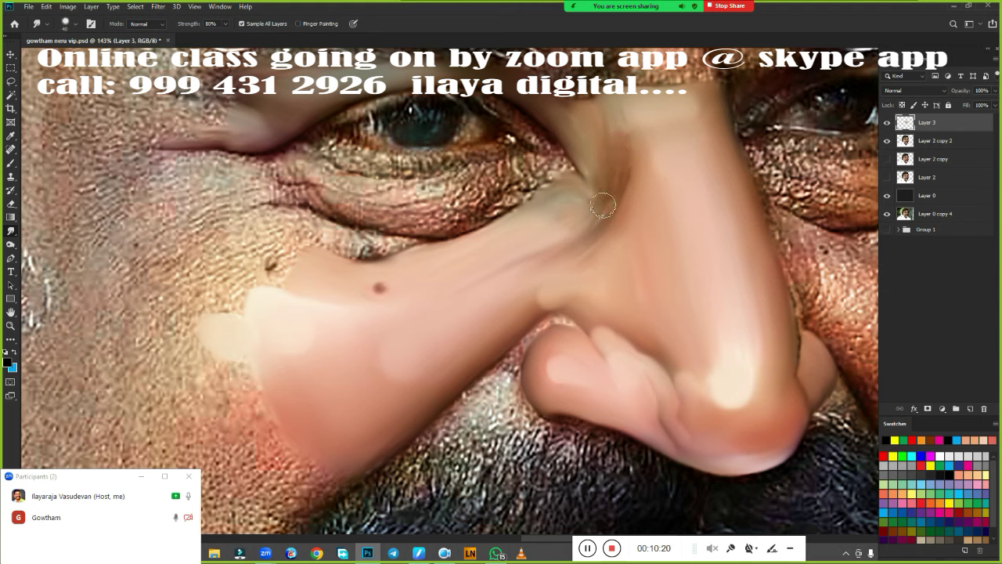
drag(600, 202, 617, 124)
drag(588, 228, 614, 186)
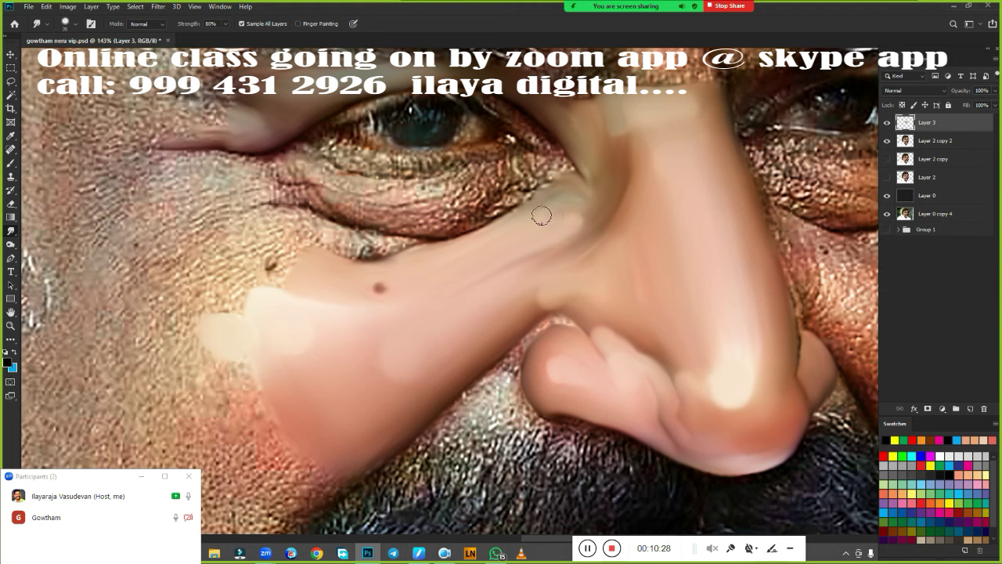
drag(579, 261, 634, 200)
At 90% smudge strength, smooth the under-eye skin and the creases near the eye corner
key(9)
mouse_move(330, 224)
mouse_down()
mouse_move(335, 214)
mouse_move(299, 238)
mouse_up()
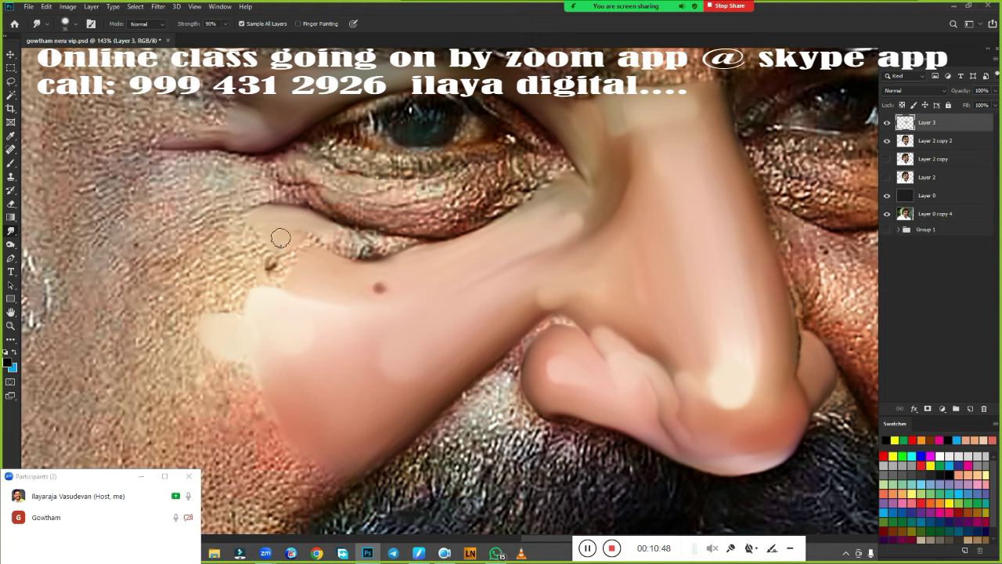
mouse_move(280, 238)
mouse_down()
mouse_move(274, 271)
mouse_move(264, 249)
mouse_up()
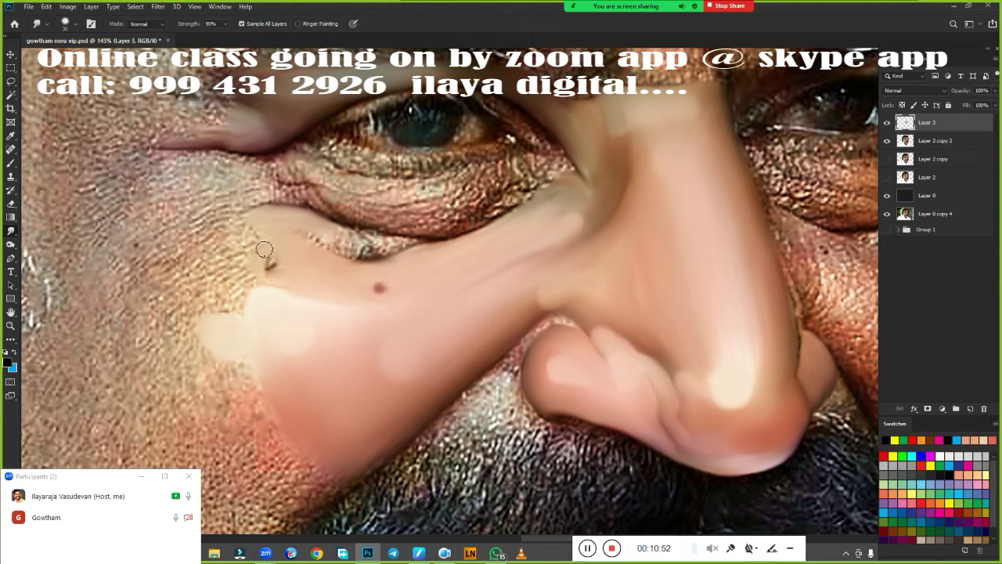
mouse_move(200, 282)
mouse_down()
mouse_move(180, 243)
mouse_move(201, 235)
mouse_move(237, 255)
mouse_move(219, 287)
mouse_move(274, 285)
mouse_up()
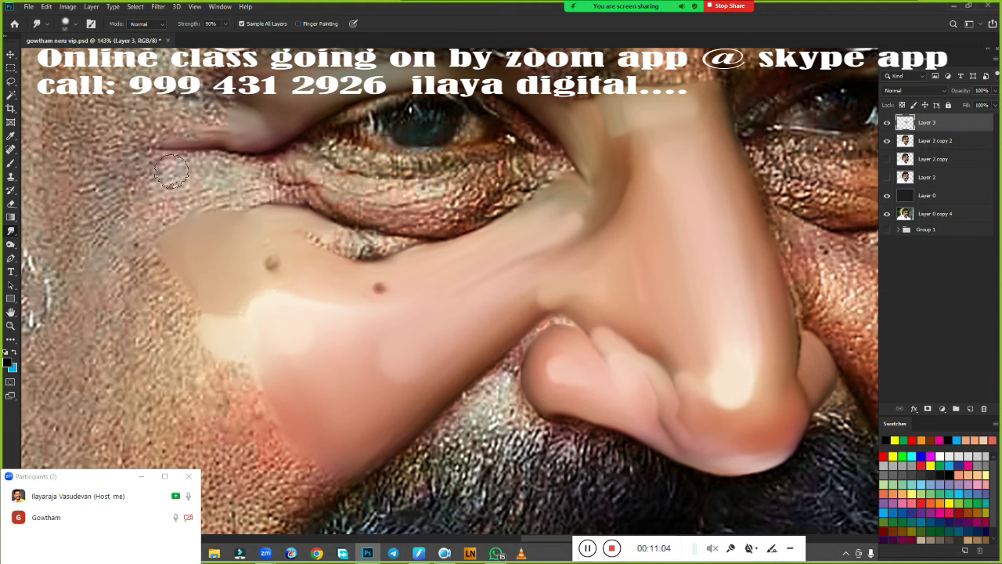
mouse_move(172, 175)
mouse_down()
mouse_move(214, 176)
mouse_move(188, 206)
mouse_move(219, 168)
mouse_move(209, 162)
mouse_move(262, 150)
mouse_move(196, 149)
mouse_up()
drag(271, 168, 307, 172)
mouse_move(307, 172)
mouse_down()
mouse_move(284, 173)
mouse_move(327, 169)
mouse_move(382, 189)
mouse_move(453, 182)
mouse_up()
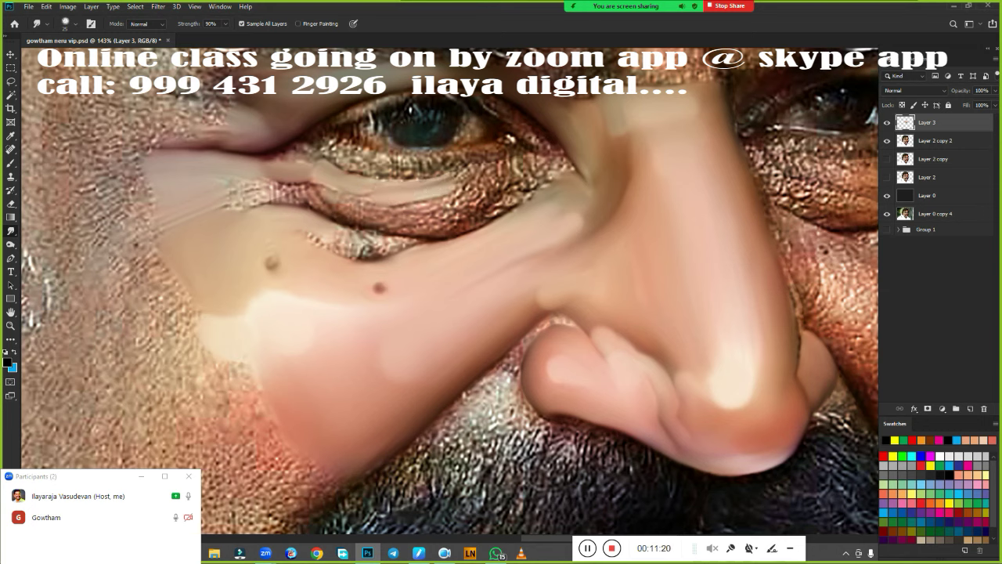
mouse_move(243, 196)
mouse_down()
mouse_move(228, 191)
mouse_move(274, 188)
mouse_move(235, 201)
mouse_move(245, 204)
mouse_move(216, 186)
mouse_up()
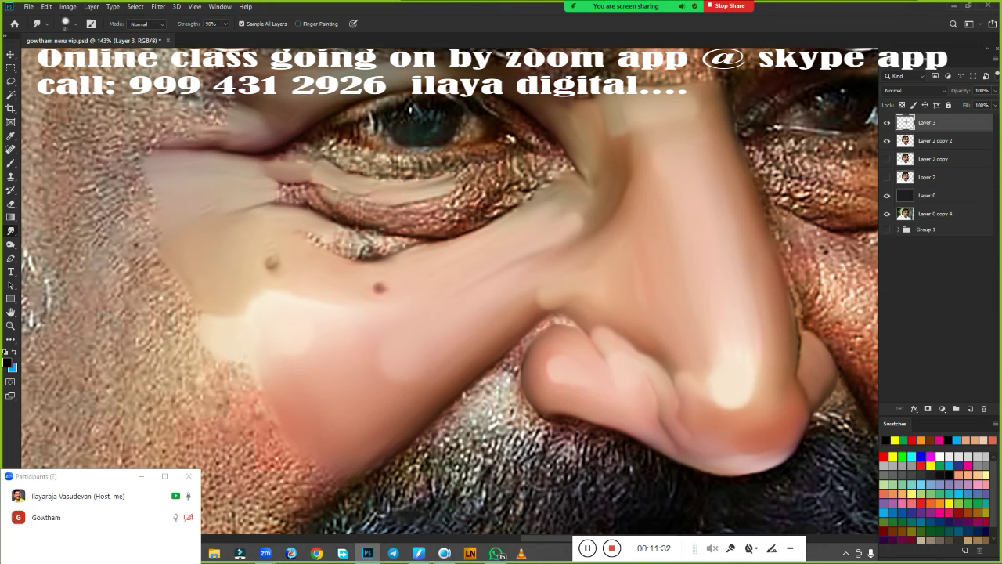
drag(278, 192, 305, 188)
drag(290, 153, 280, 165)
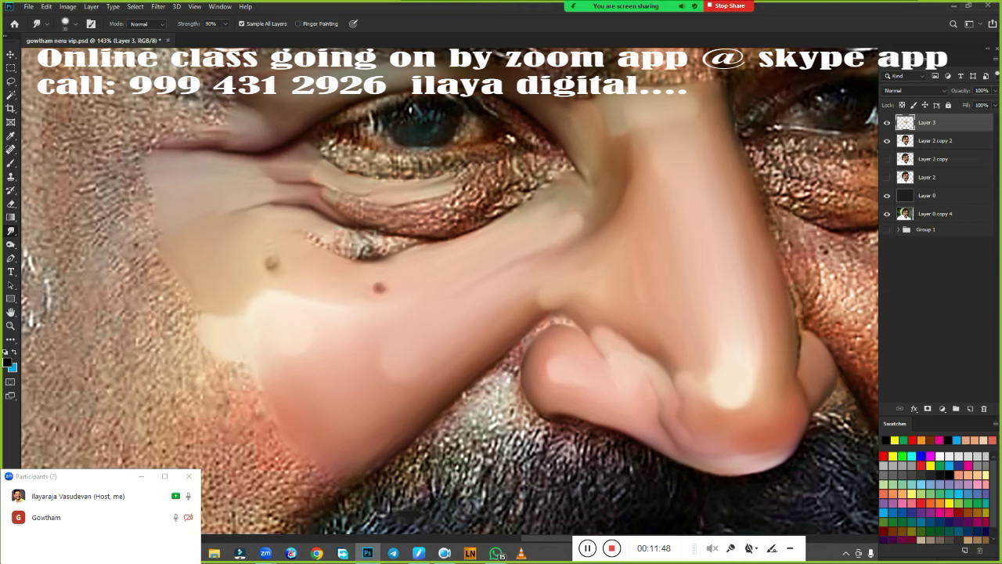
Smear the lower-eyelid wrinkles and crease into smooth, lighter streaks
drag(475, 179, 489, 174)
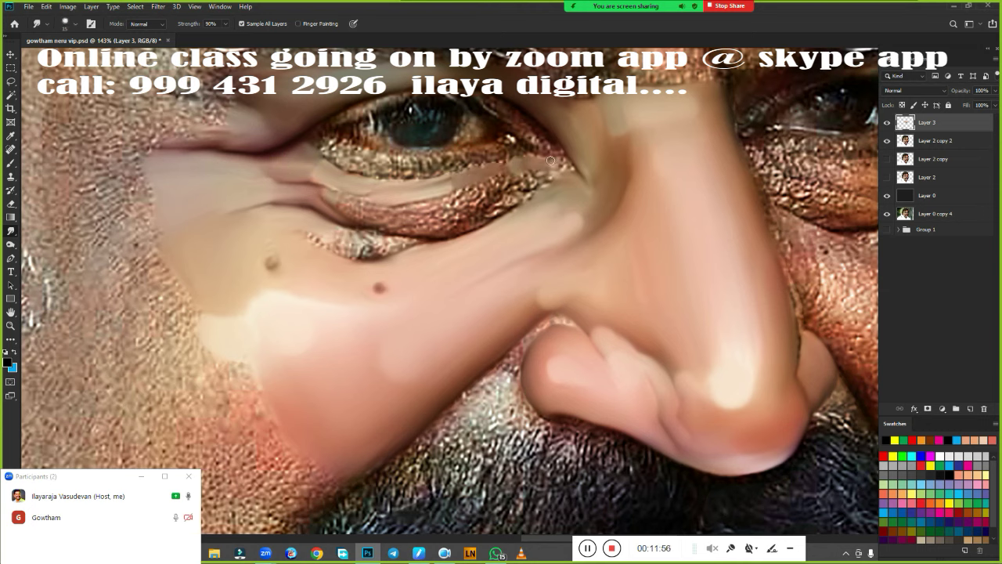
mouse_move(411, 211)
mouse_down()
mouse_move(498, 183)
mouse_move(465, 199)
mouse_up()
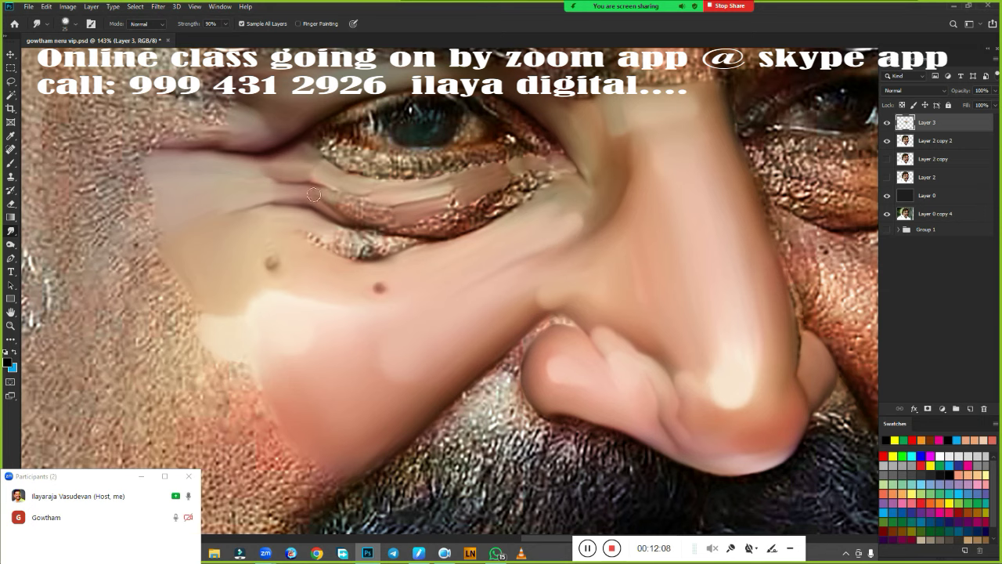
mouse_move(313, 194)
mouse_down()
mouse_move(392, 235)
mouse_move(310, 239)
mouse_move(431, 239)
mouse_move(323, 248)
mouse_up()
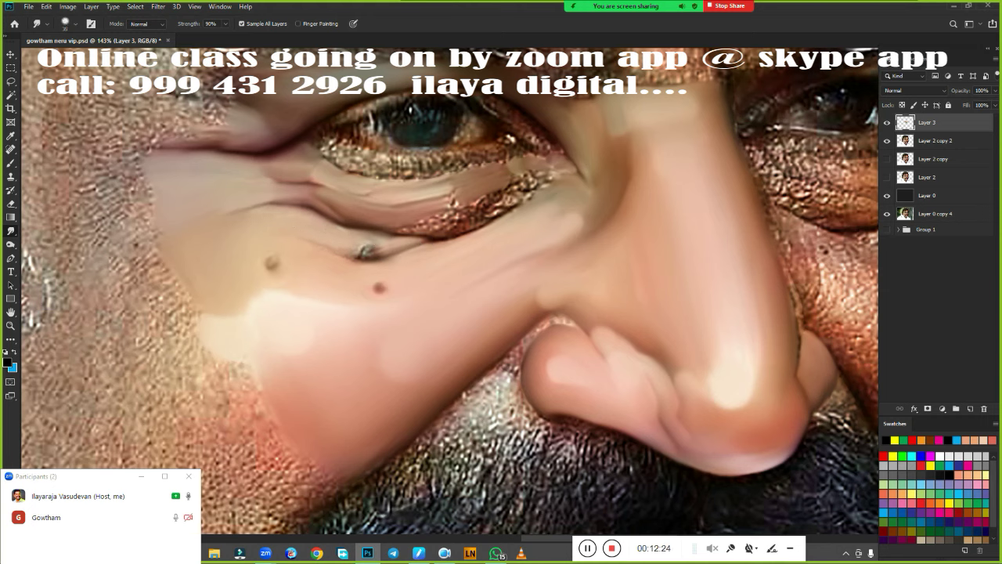
drag(316, 196, 343, 207)
mouse_move(389, 234)
mouse_down()
mouse_move(548, 177)
mouse_move(471, 222)
mouse_up()
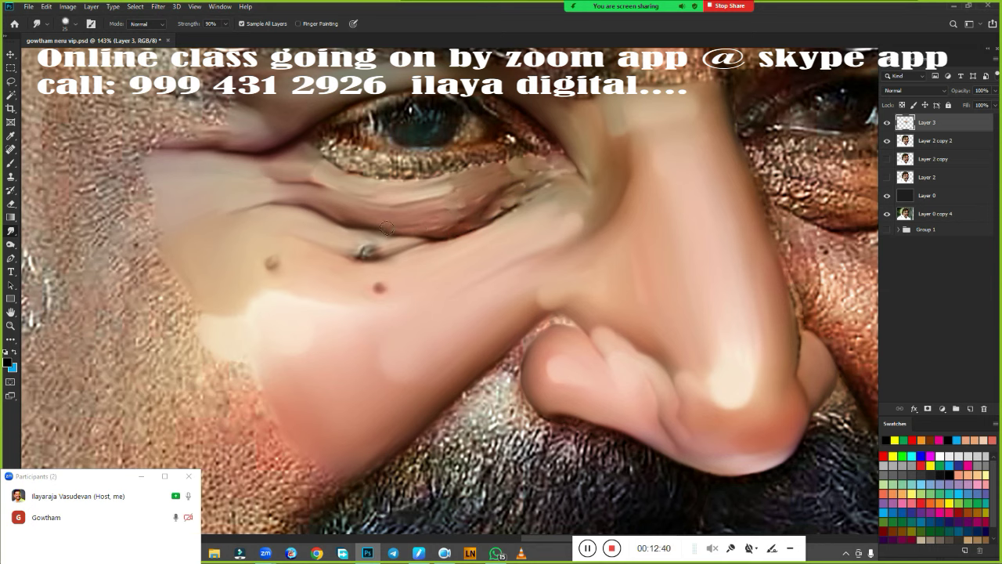
mouse_move(387, 226)
mouse_down()
mouse_move(492, 221)
mouse_move(523, 202)
mouse_up()
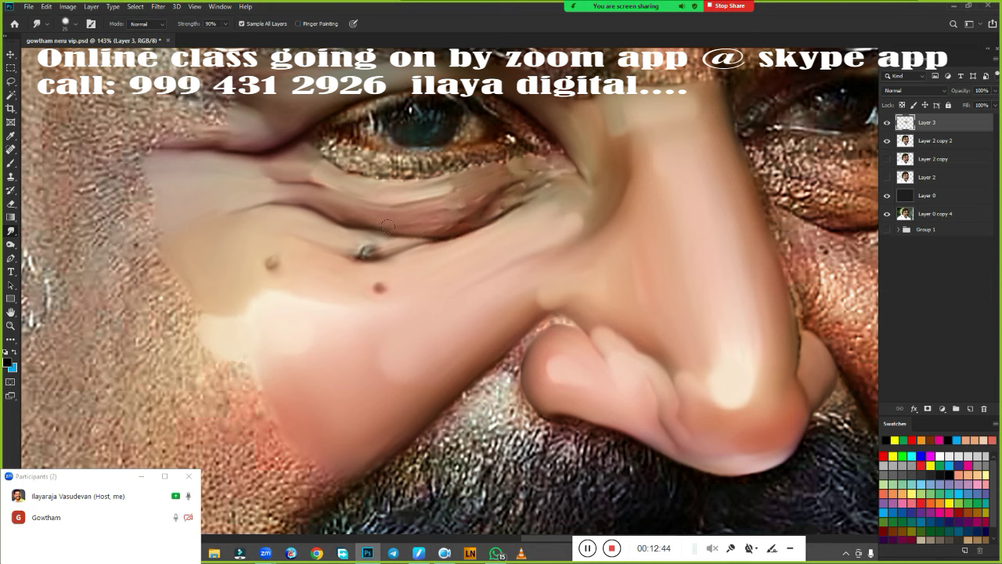
drag(388, 226, 350, 224)
With a smaller brush, soften the lower eyelid edge toward its corner
key(bracketleft)
mouse_move(441, 174)
mouse_down()
mouse_move(329, 161)
mouse_move(366, 174)
mouse_up()
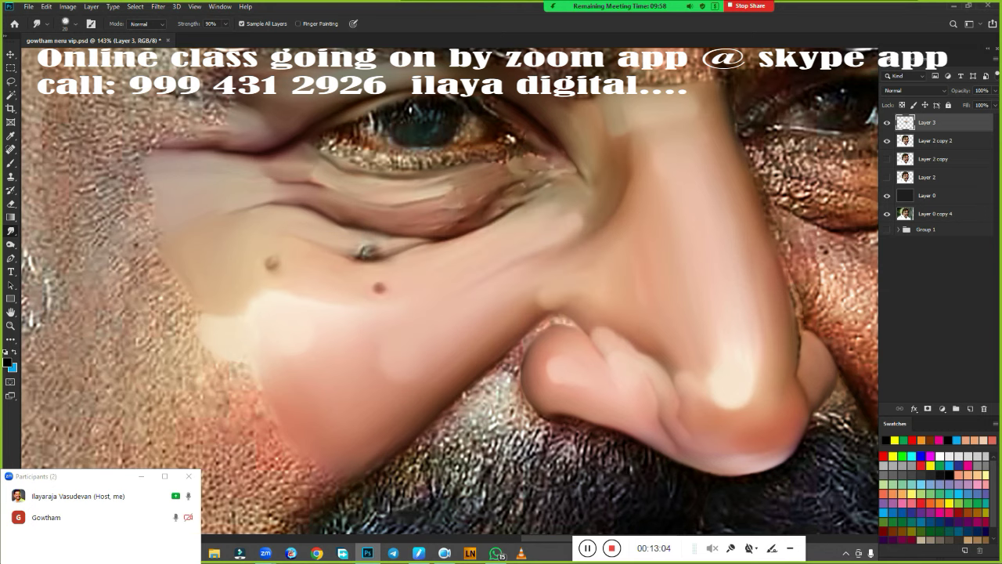
drag(501, 156, 513, 157)
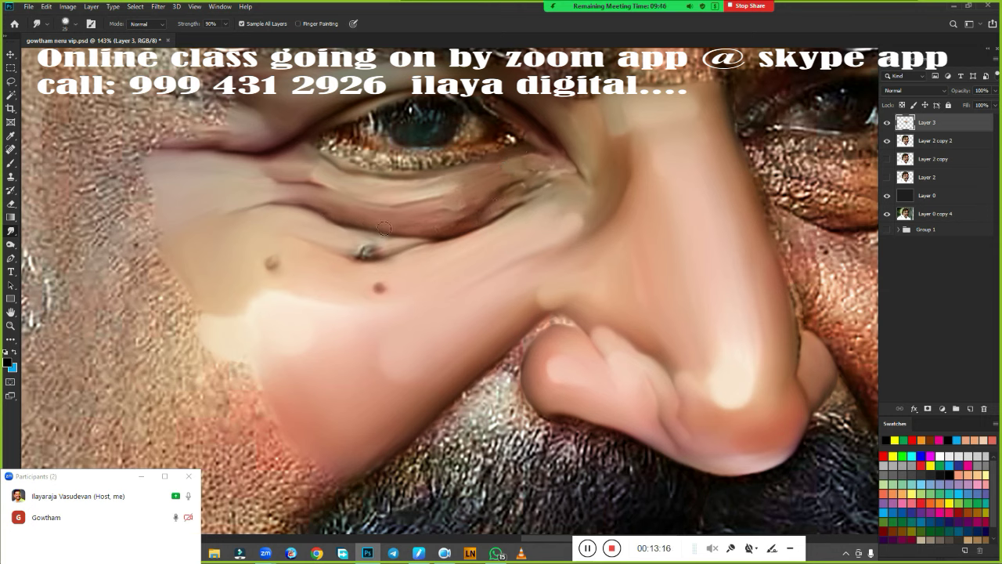
drag(509, 141, 619, 234)
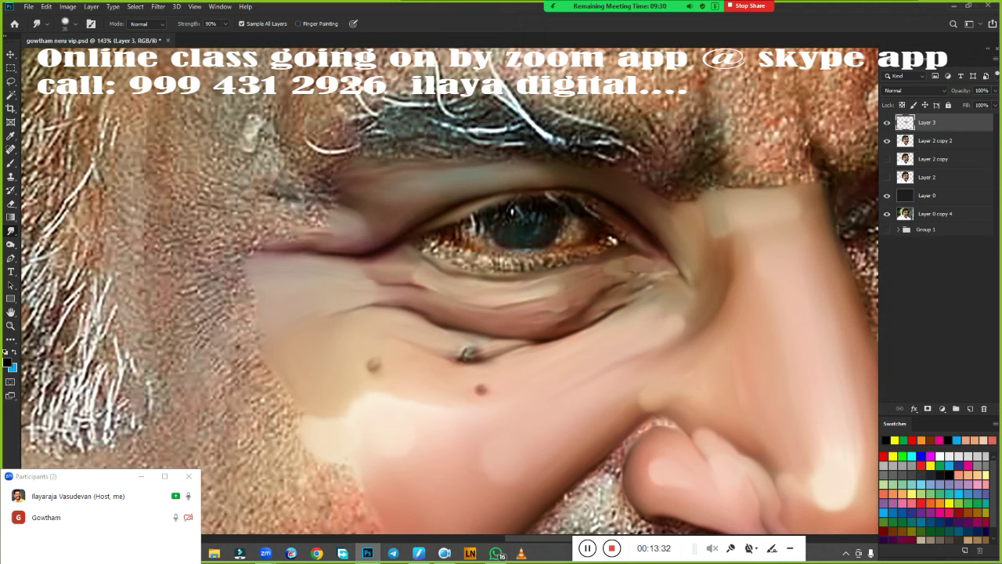
Smooth the skin around the inner eye corner, the upper lid crease and the lower lash line
drag(265, 205, 329, 213)
drag(270, 229, 329, 223)
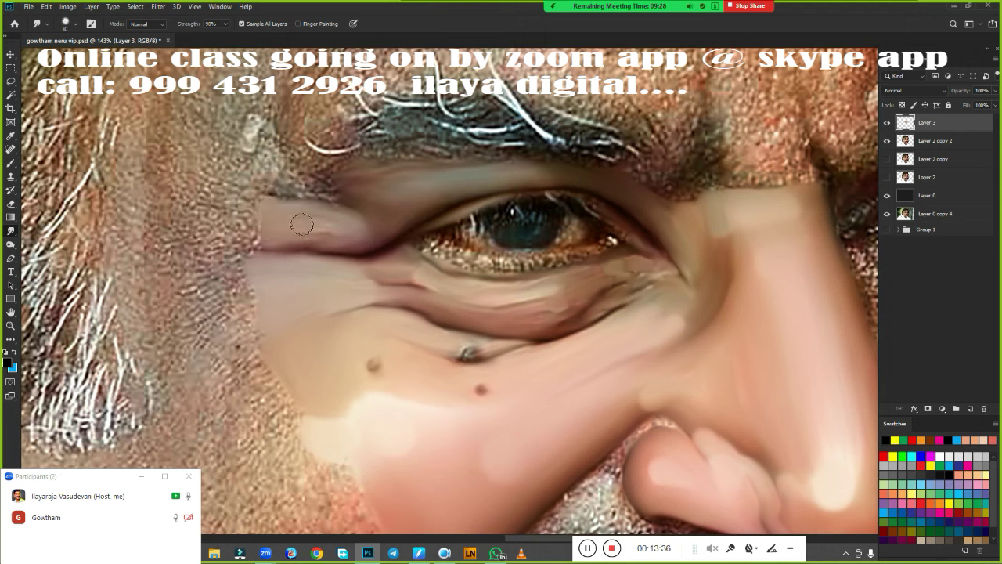
mouse_move(305, 174)
mouse_down()
mouse_move(276, 185)
mouse_move(314, 168)
mouse_move(337, 217)
mouse_up()
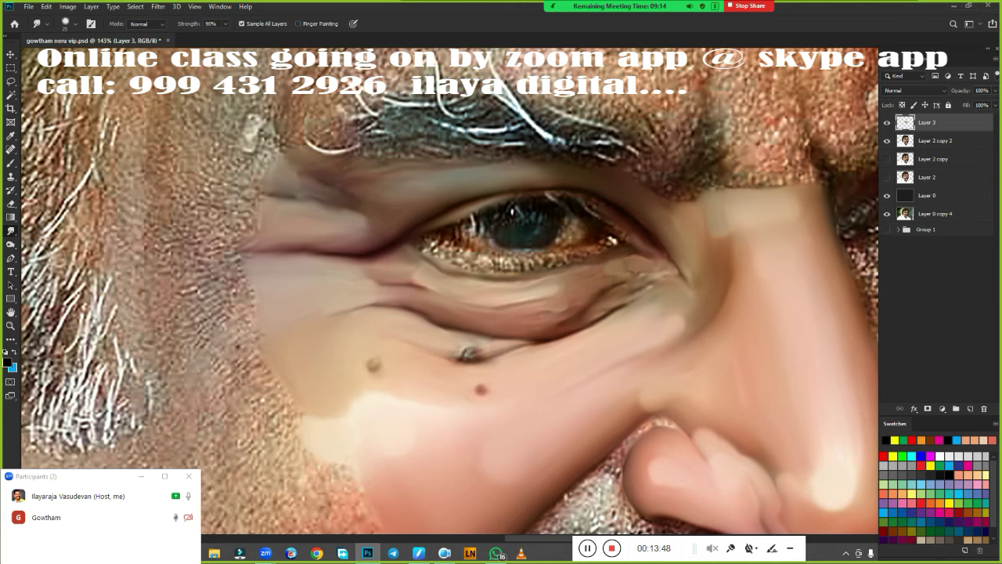
drag(292, 183, 314, 158)
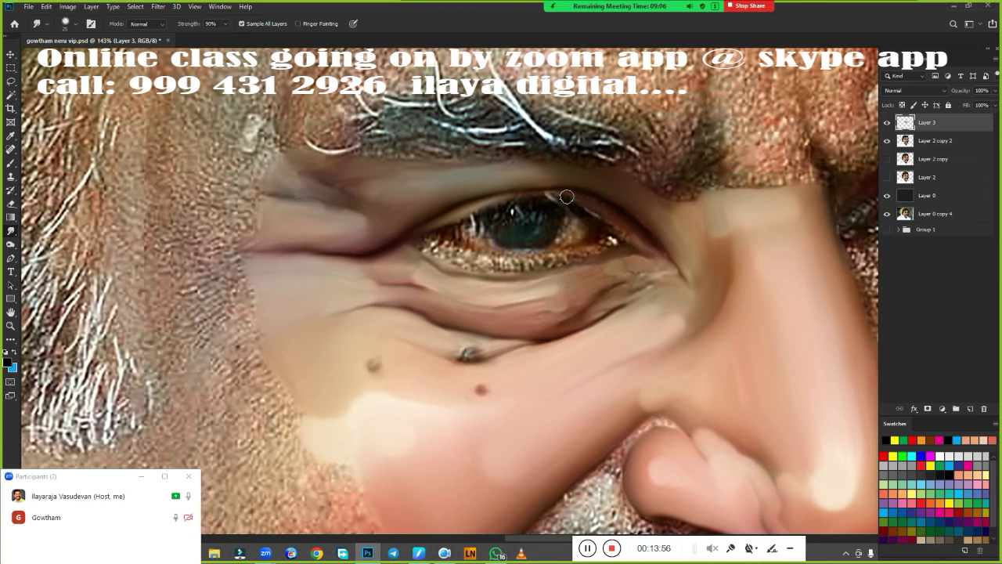
drag(595, 202, 513, 197)
drag(498, 264, 593, 256)
mouse_move(431, 239)
mouse_down()
mouse_move(501, 266)
mouse_move(447, 263)
mouse_move(531, 272)
mouse_up()
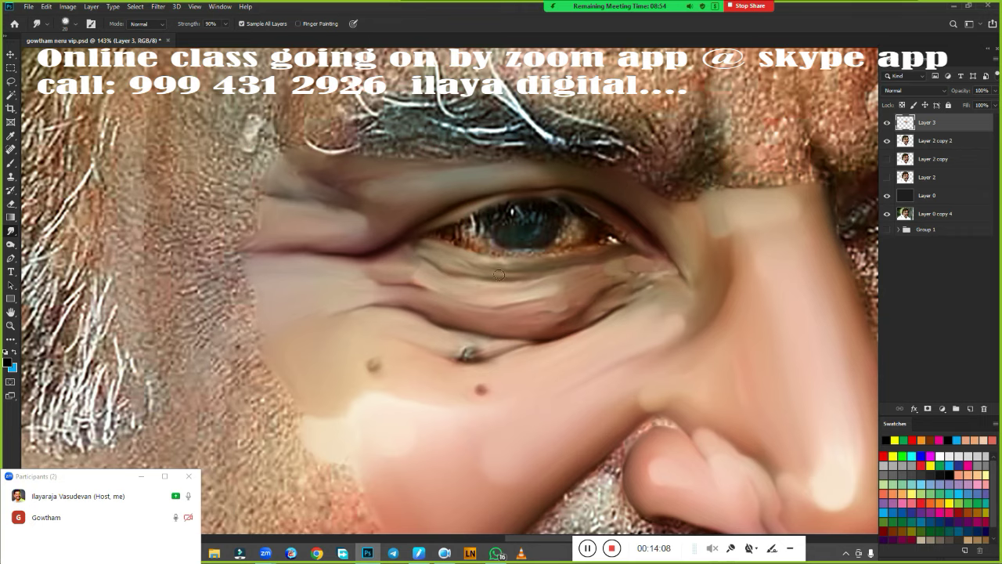
Soften the inner-corner lashes, smear the upper lid line and smooth the lower lid edge
scroll(587, 274, up, 2)
scroll(587, 274, down, 4)
scroll(588, 274, up, 4)
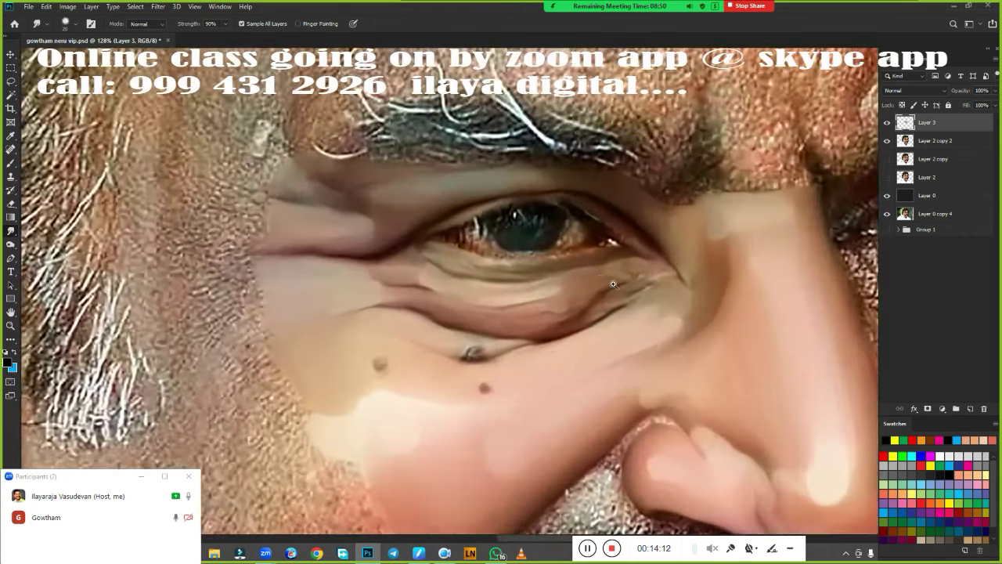
scroll(597, 271, up, 2)
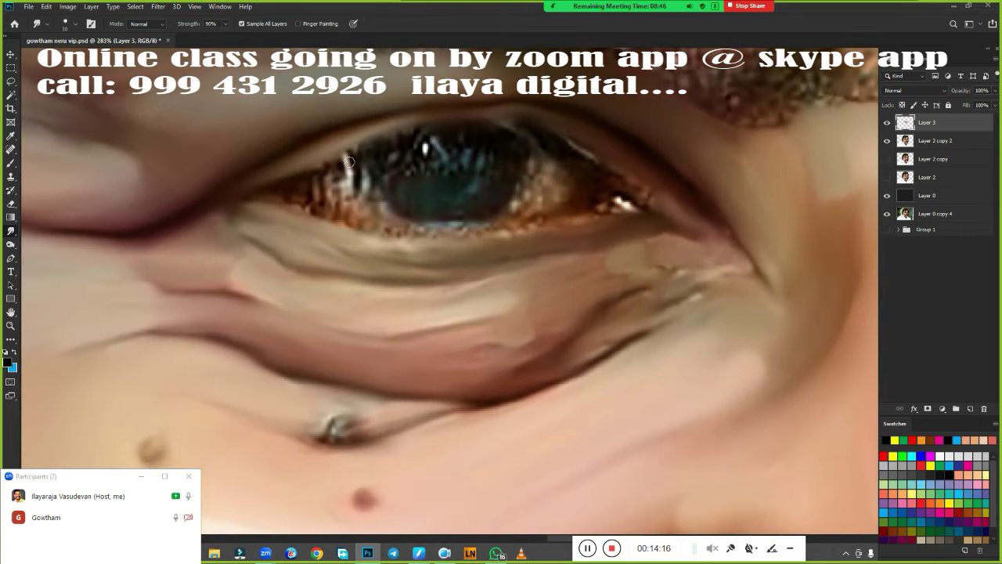
drag(349, 161, 336, 168)
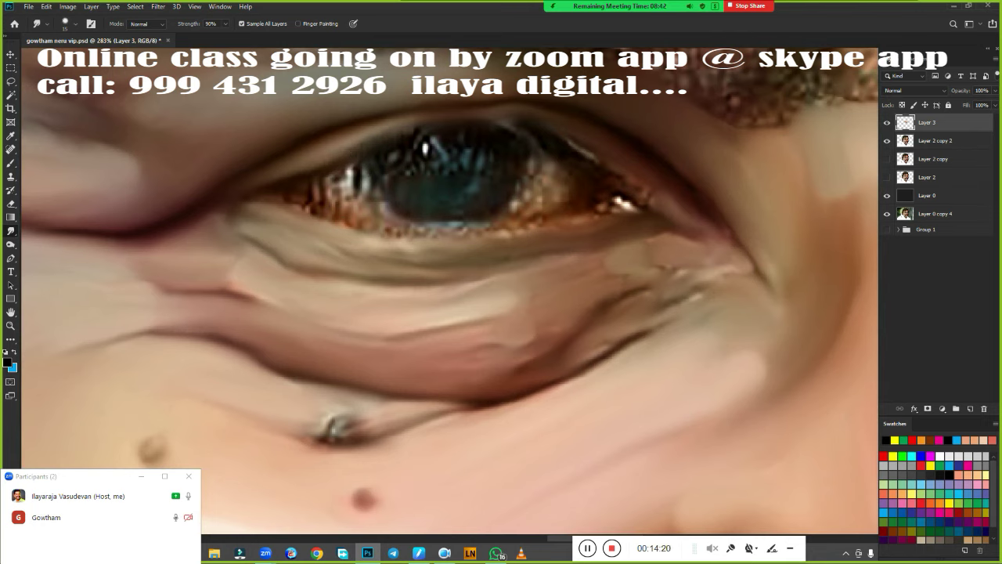
mouse_move(394, 139)
mouse_down()
mouse_move(316, 171)
mouse_move(326, 219)
mouse_up()
mouse_move(406, 233)
mouse_down()
mouse_move(538, 217)
mouse_move(444, 235)
mouse_up()
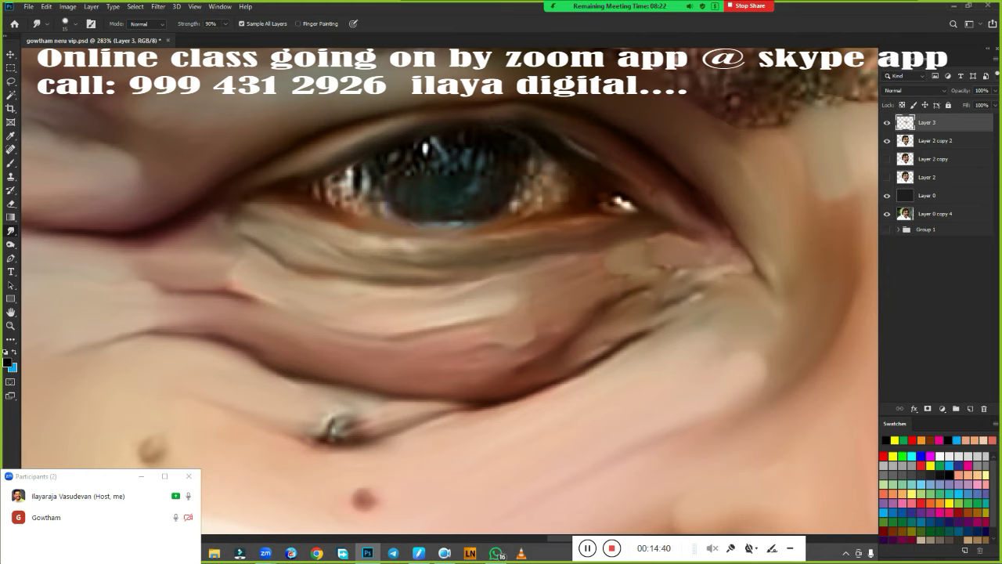
Switch to the Mixer Brush with Very Wet, Light Mix settings
right_click(459, 166)
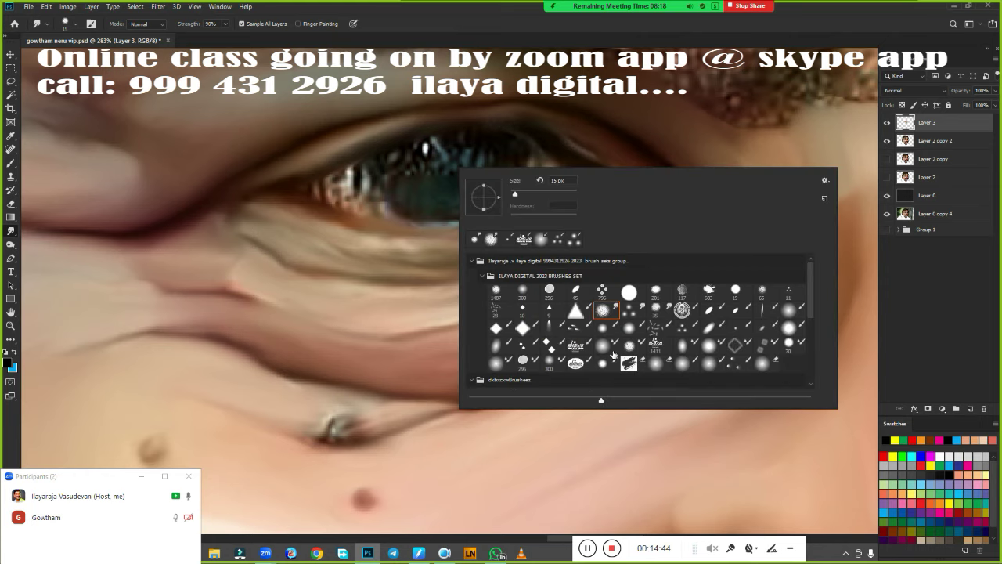
key(b)
key(Escape)
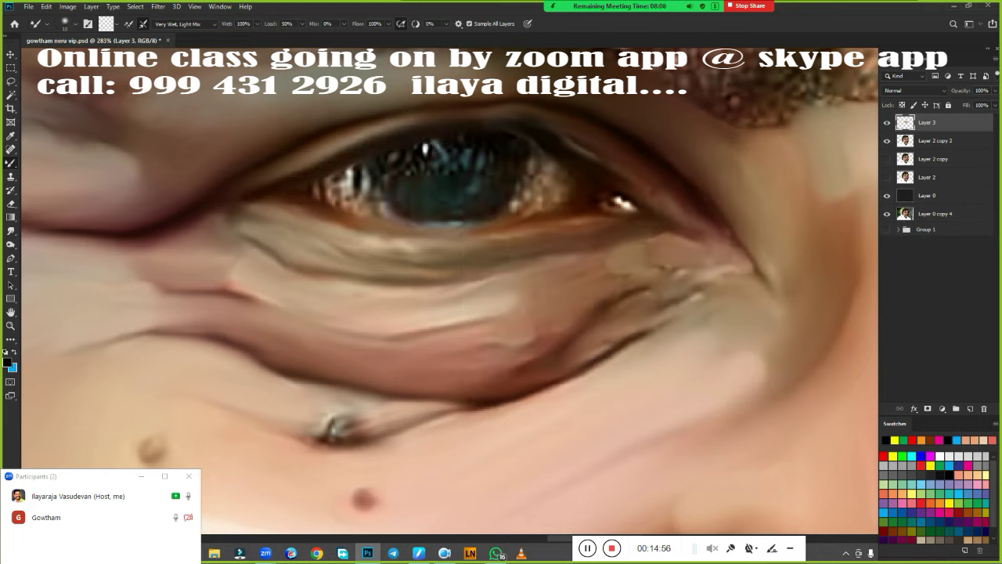
Darken and blend the upper lid line and reshape the fold lines under the eye
drag(266, 168, 324, 142)
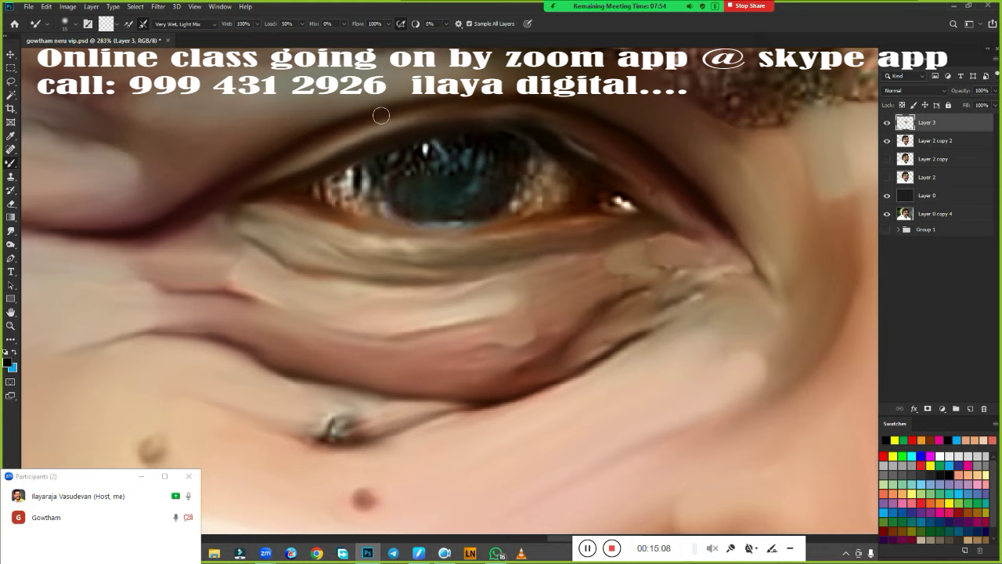
drag(548, 258, 446, 288)
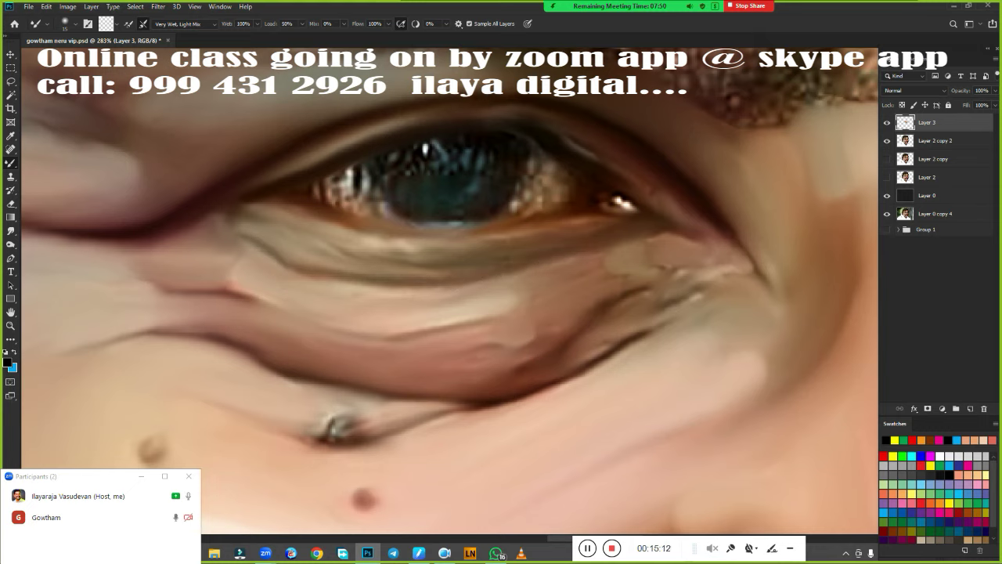
drag(177, 296, 336, 321)
drag(122, 288, 188, 282)
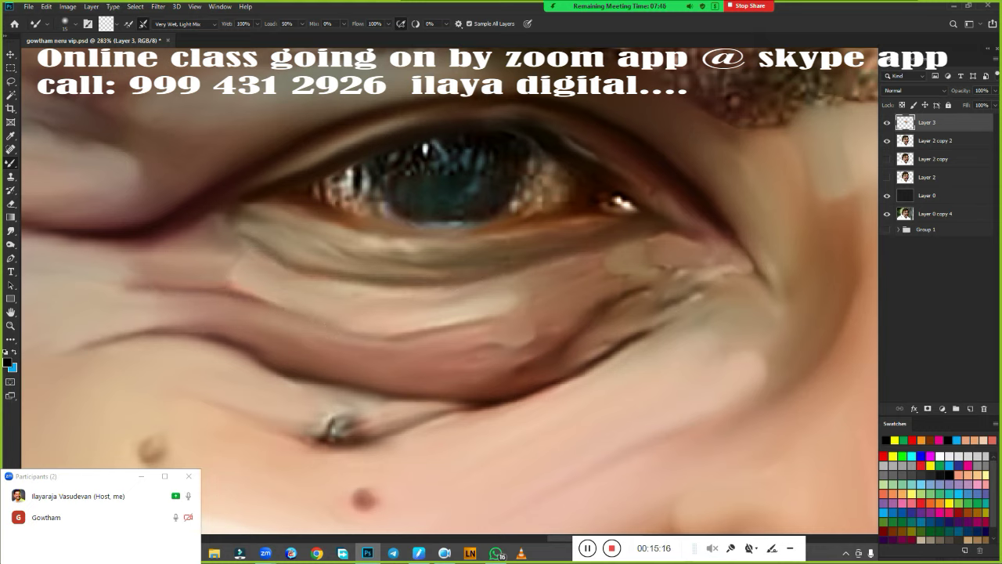
drag(83, 344, 239, 343)
Smooth the lower fold around the mole, the pink band and the lid line under the iris
mouse_move(516, 399)
mouse_down()
mouse_move(384, 432)
mouse_move(267, 439)
mouse_up()
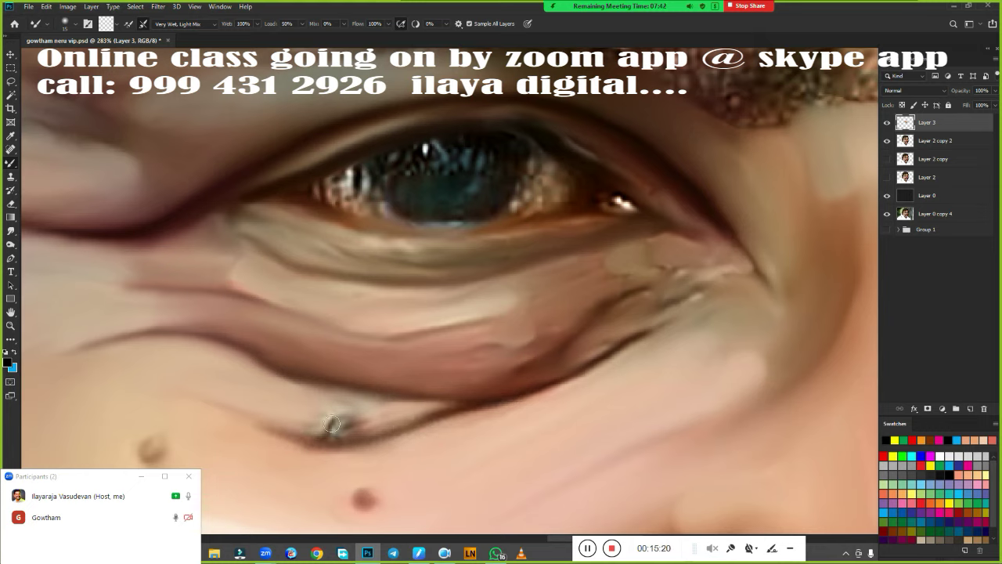
mouse_move(356, 426)
mouse_down()
mouse_move(329, 429)
mouse_move(458, 404)
mouse_move(312, 387)
mouse_up()
drag(470, 409, 692, 313)
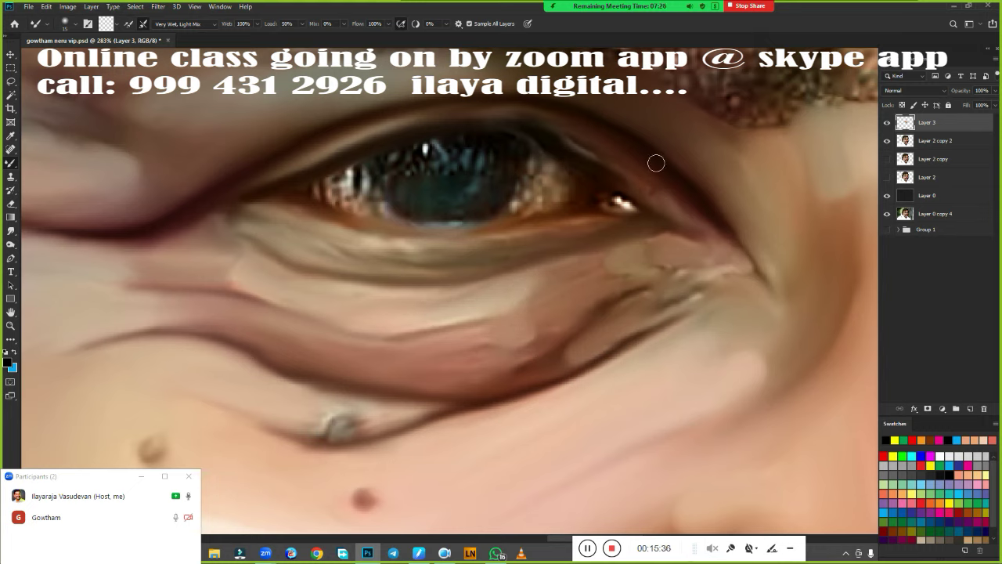
drag(702, 274, 621, 313)
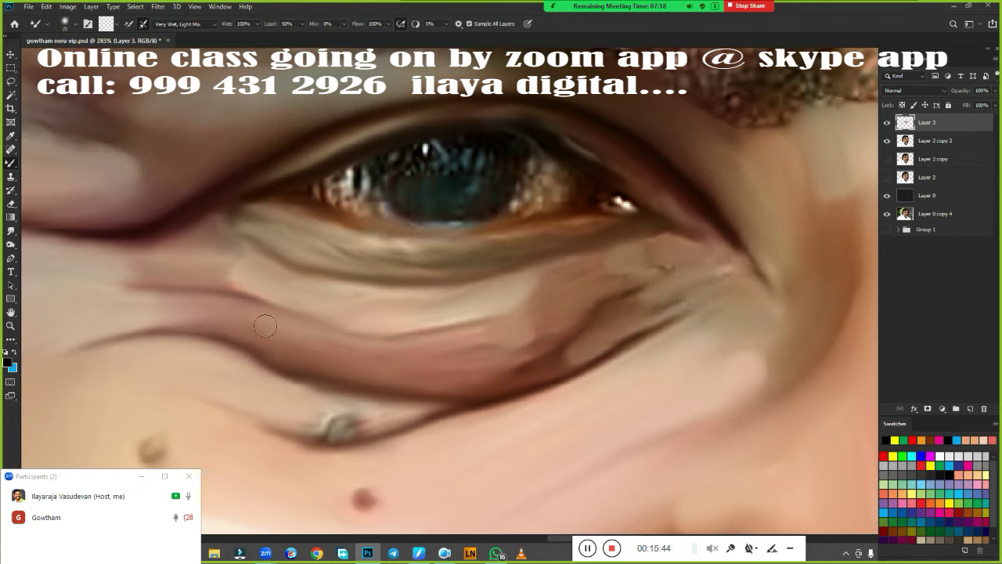
drag(345, 329, 439, 327)
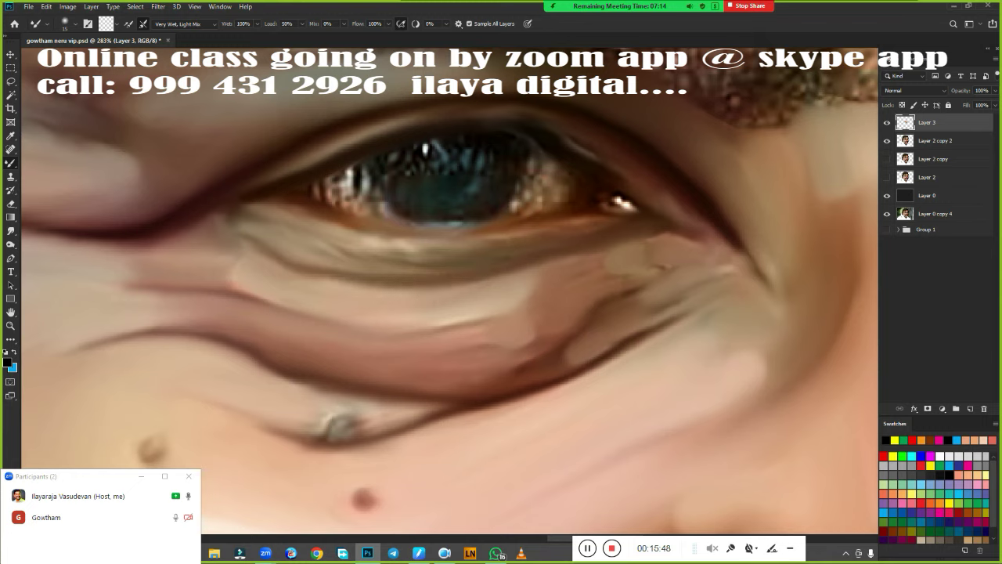
mouse_move(587, 208)
mouse_down()
mouse_move(543, 220)
mouse_move(352, 220)
mouse_move(493, 232)
mouse_move(407, 239)
mouse_move(541, 227)
mouse_move(360, 232)
mouse_move(301, 215)
mouse_up()
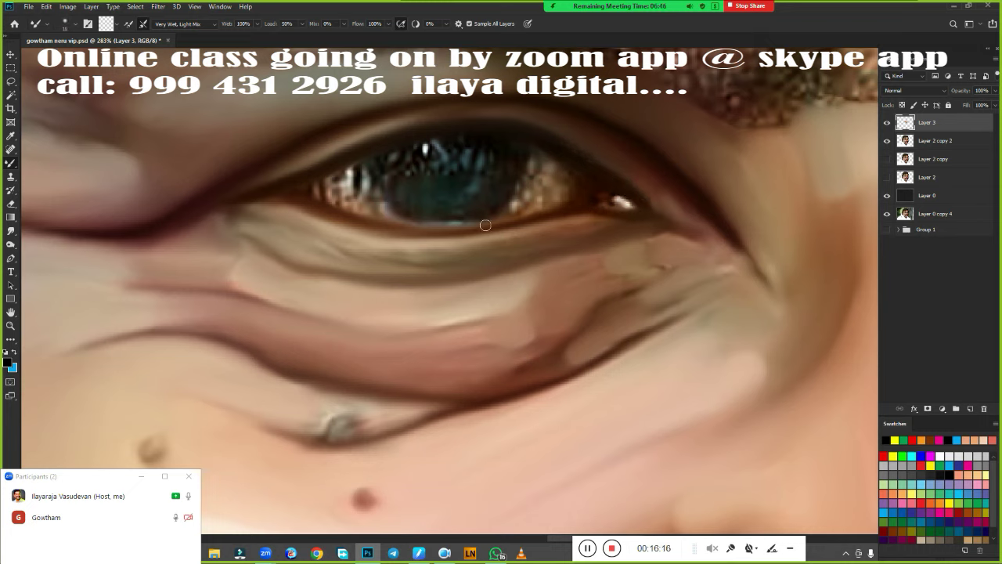
drag(320, 206, 408, 235)
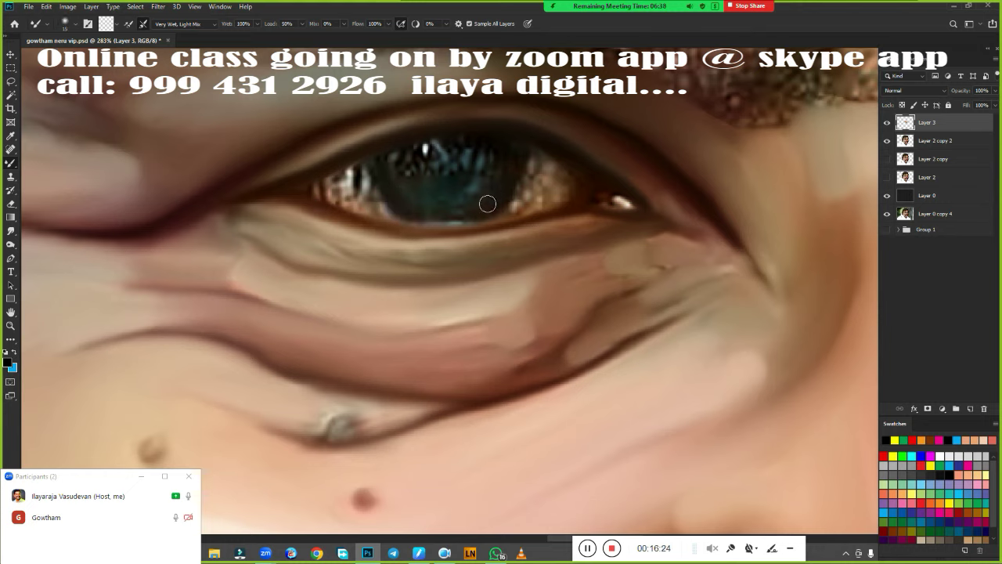
drag(412, 216, 468, 224)
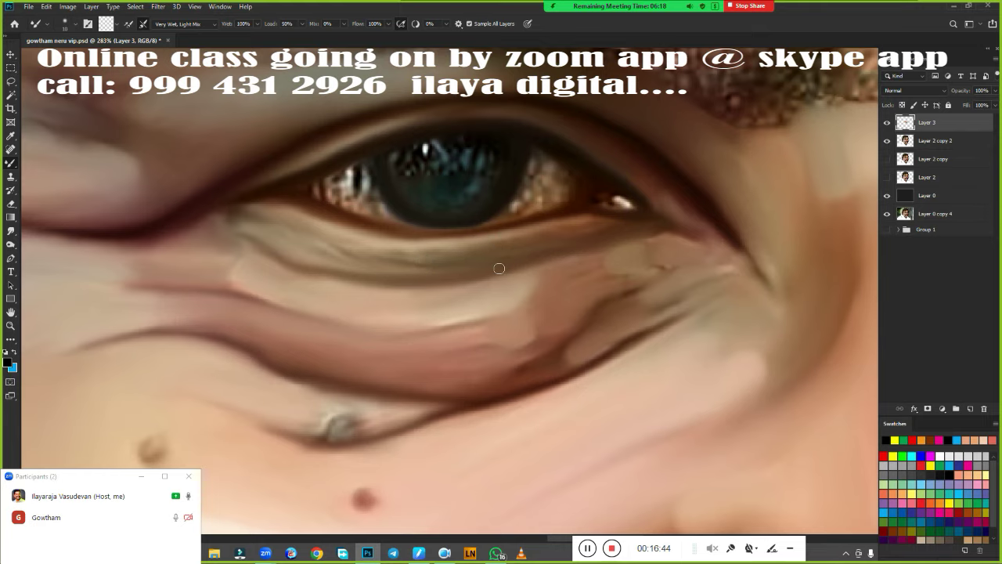
Zoom out and toggle Layer 2 copy 2 off and on to check the painting alone
key(ctrl+0)
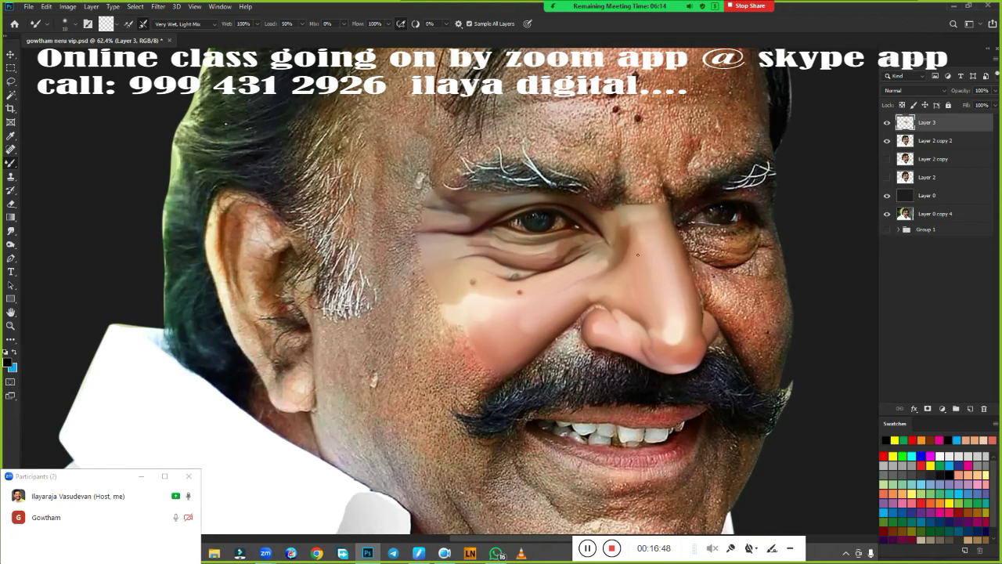
scroll(637, 255, up, 1)
click(887, 141)
click(887, 140)
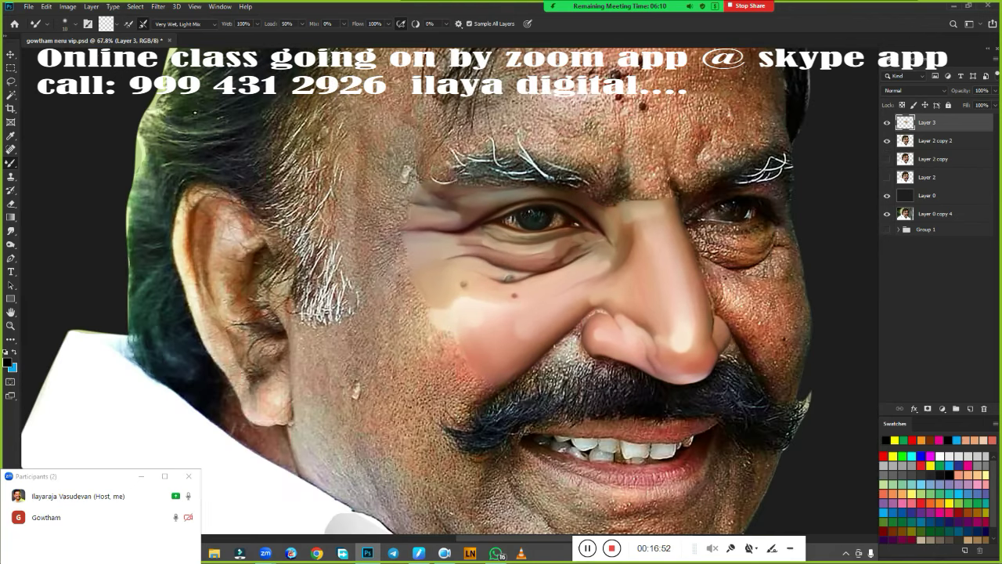
scroll(597, 246, up, 10)
scroll(597, 246, down, 3)
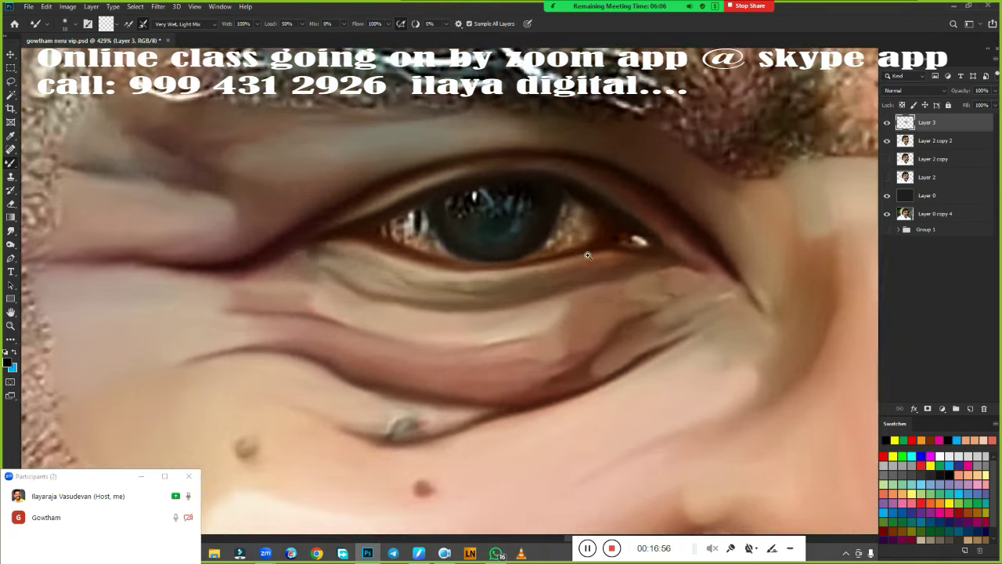
scroll(627, 250, up, 5)
Smudge the under-eye folds and stretch the outer-corner eye highlight rightward
key(m)
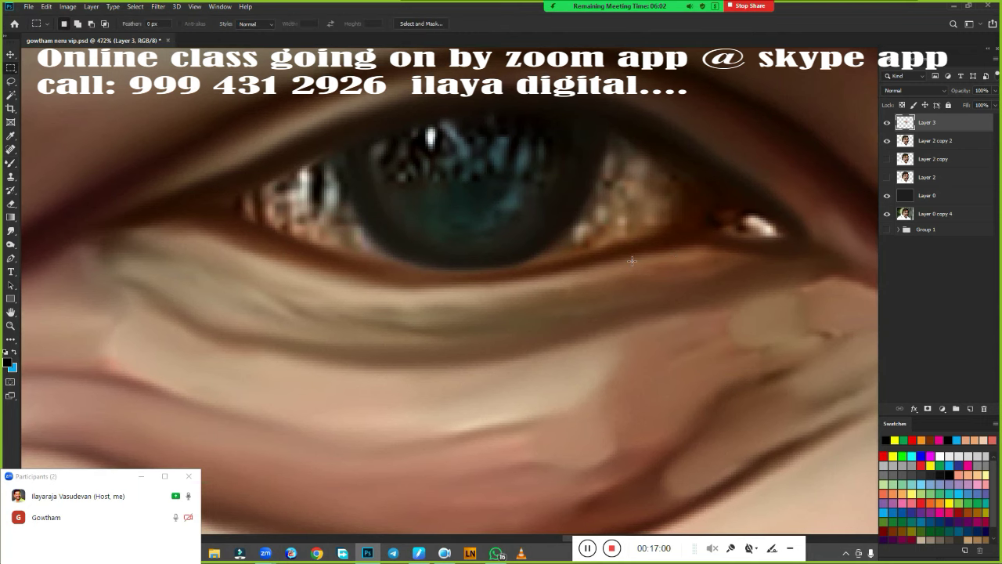
scroll(515, 259, down, 5)
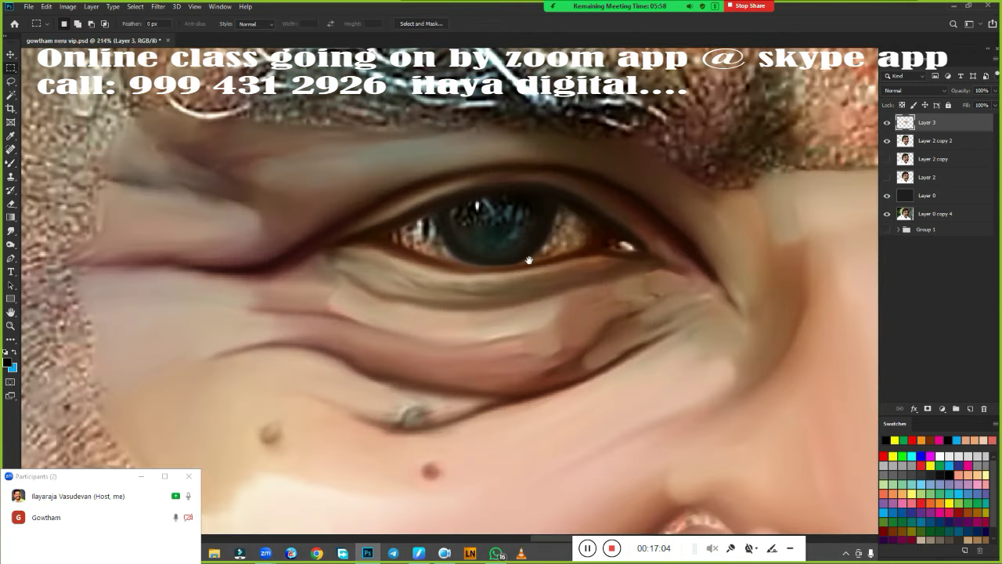
scroll(473, 255, up, 3)
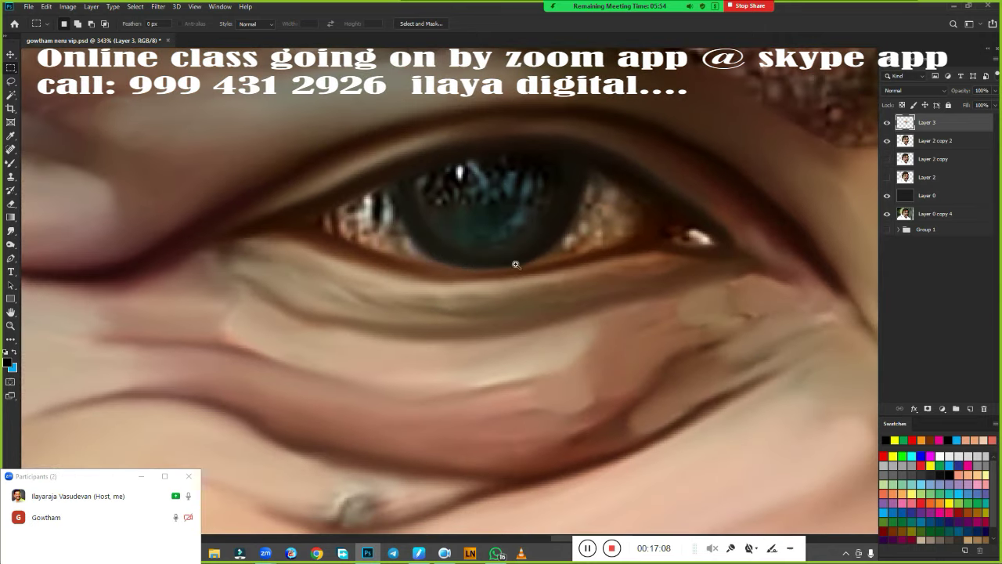
key(r)
mouse_move(258, 249)
mouse_down()
mouse_move(199, 266)
mouse_move(321, 252)
mouse_up()
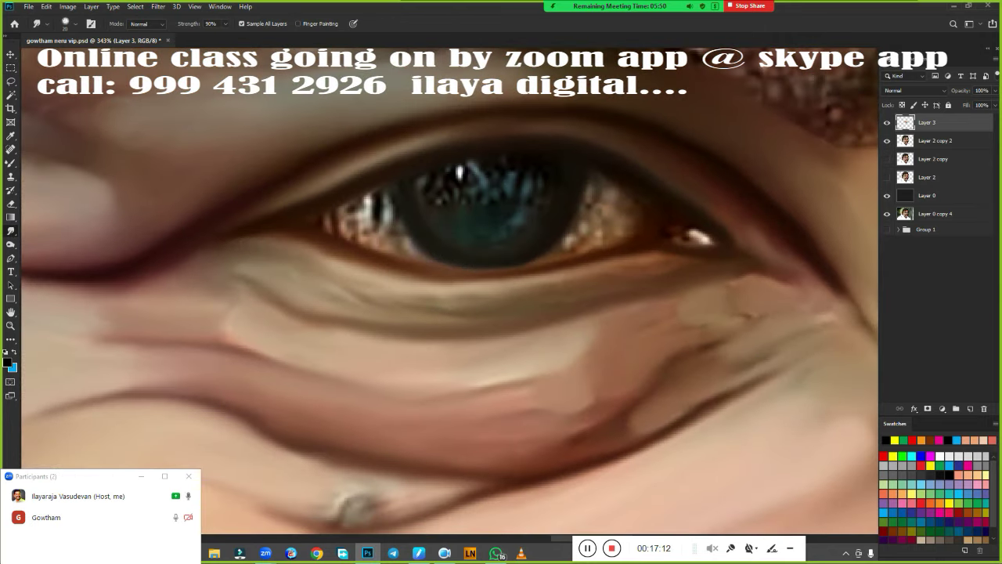
mouse_move(203, 274)
mouse_down()
mouse_move(230, 320)
mouse_move(223, 332)
mouse_up()
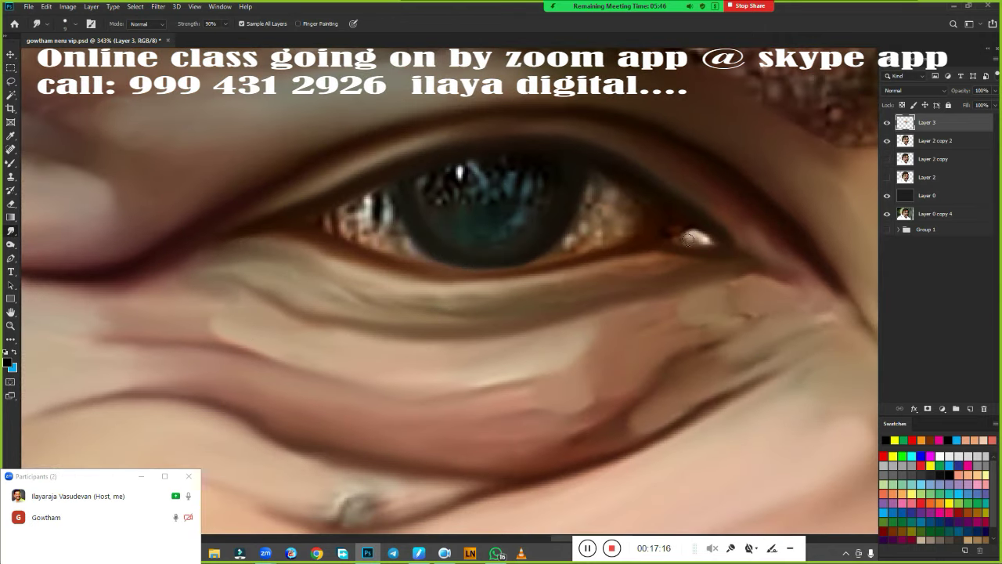
drag(689, 239, 713, 242)
Select an ellipse around the iris and smudge the iris smoother and darker inside it
key(m)
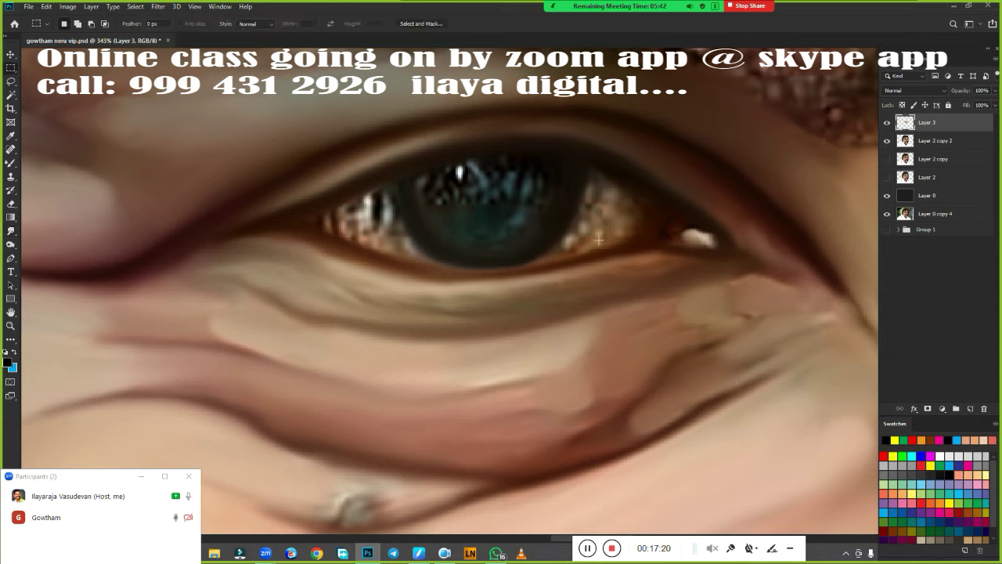
right_click(13, 71)
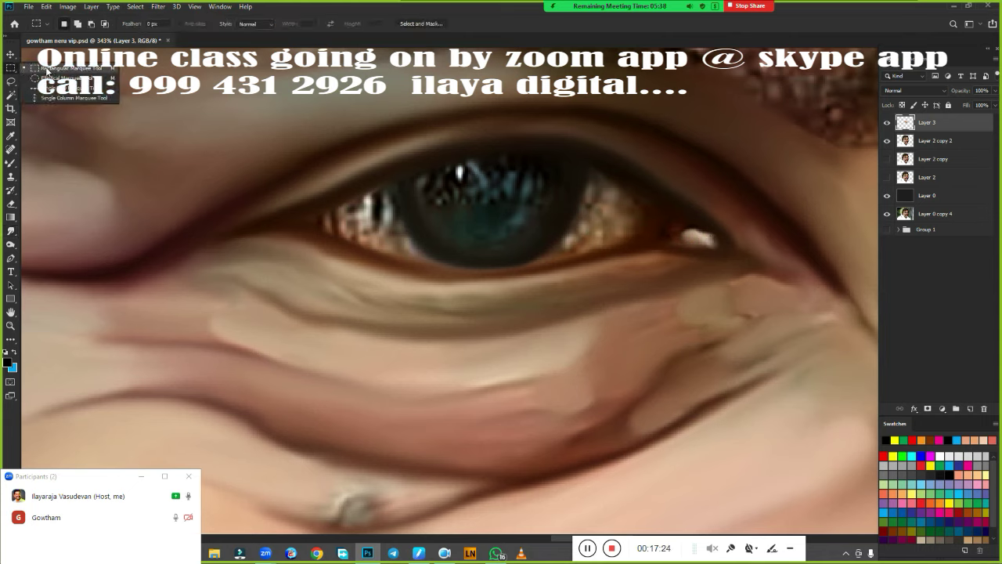
click(55, 80)
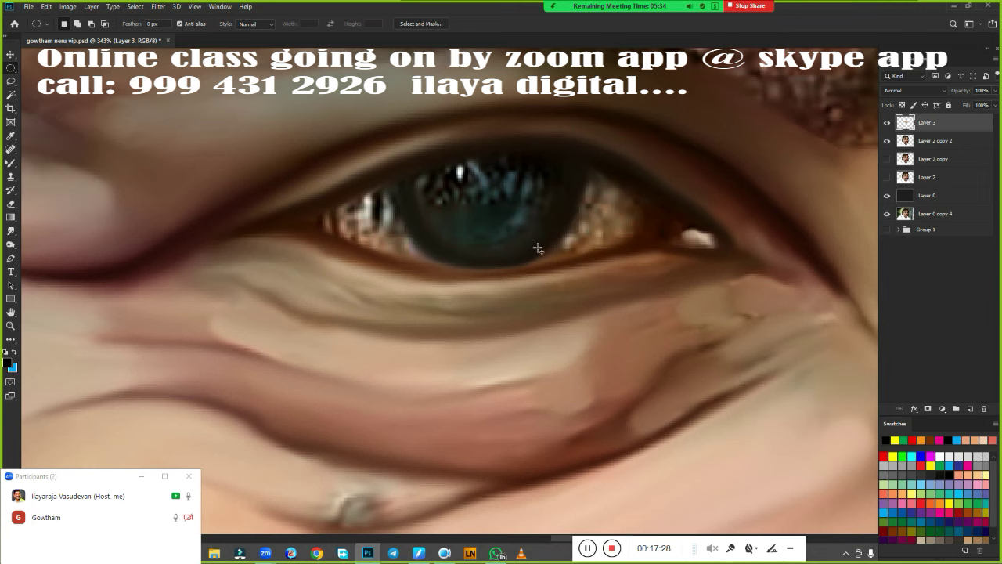
drag(537, 246, 528, 227)
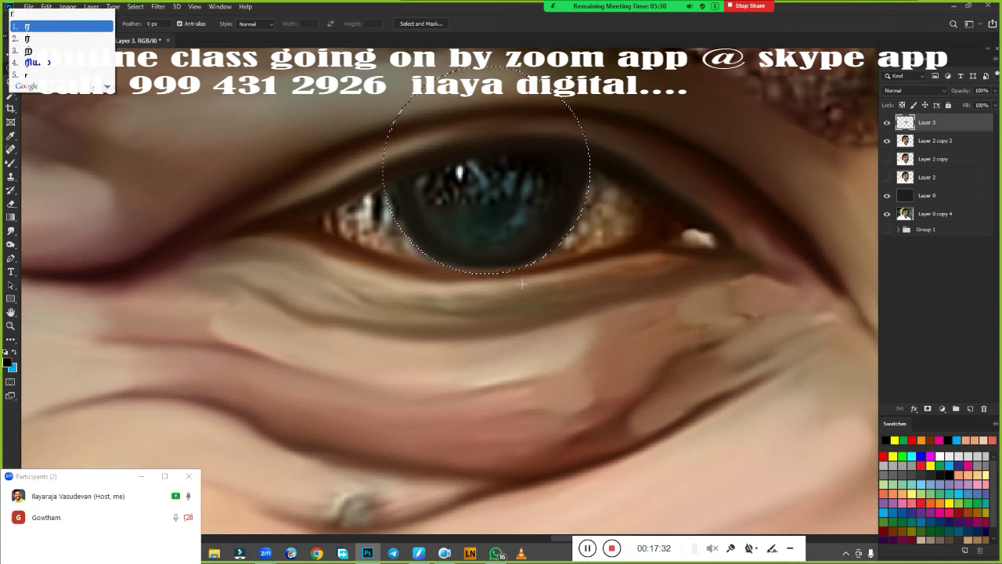
key(r)
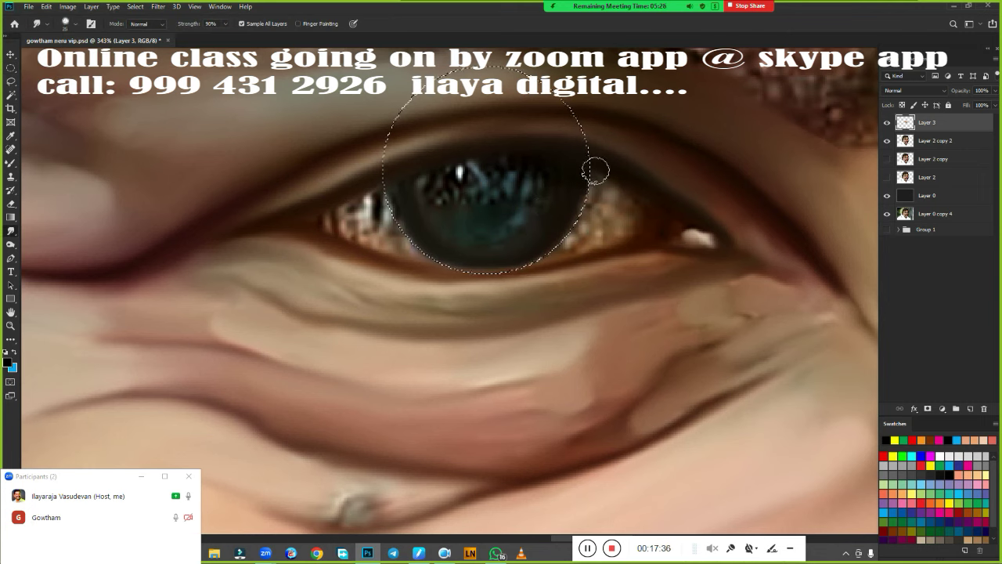
mouse_move(435, 262)
mouse_down()
mouse_move(409, 191)
mouse_move(548, 242)
mouse_up()
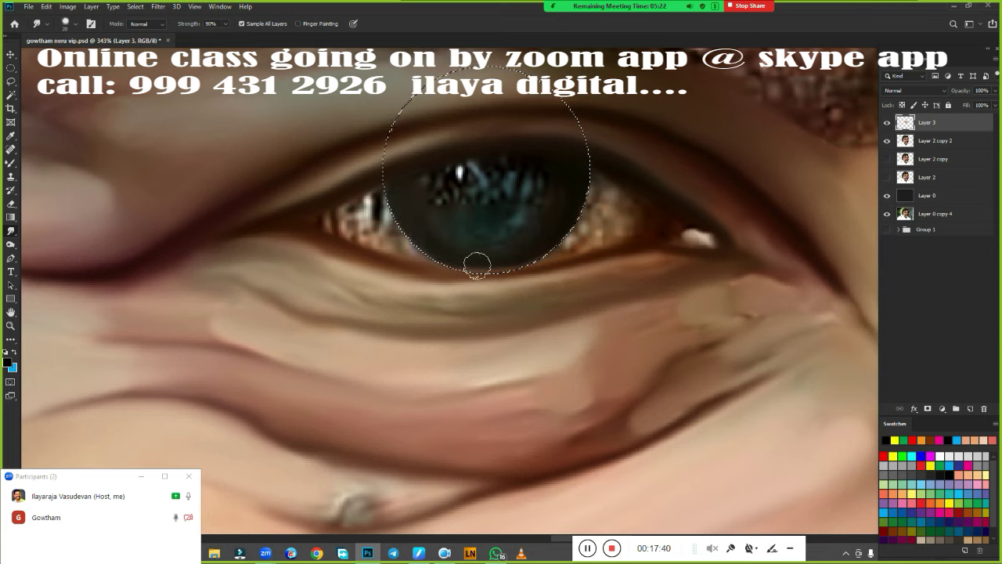
mouse_move(453, 266)
mouse_down()
mouse_move(507, 170)
mouse_move(457, 205)
mouse_move(455, 175)
mouse_up()
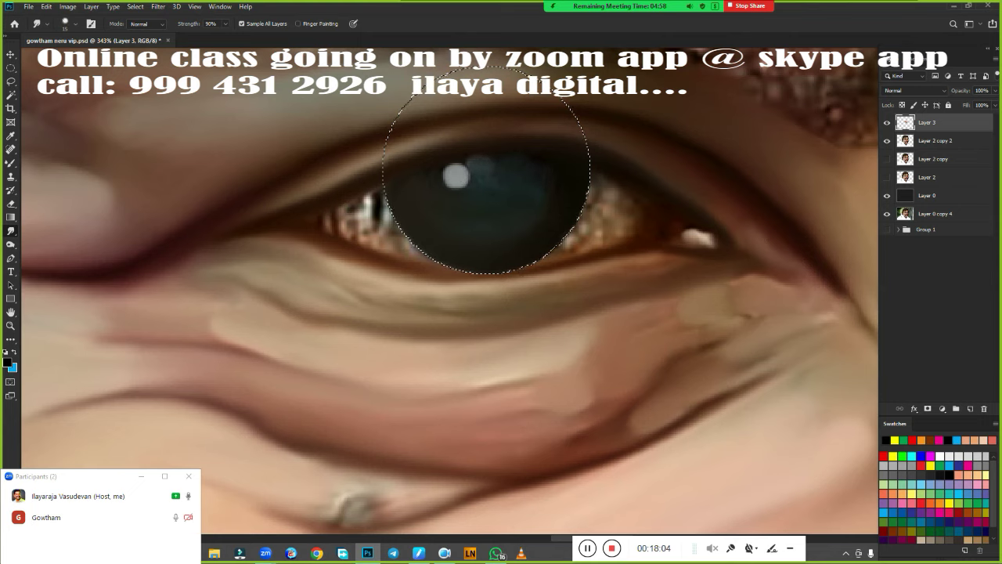
Pick a new brush preset and feather the circular selection
right_click(518, 234)
double_click(660, 375)
key(shift+F6)
key(Return)
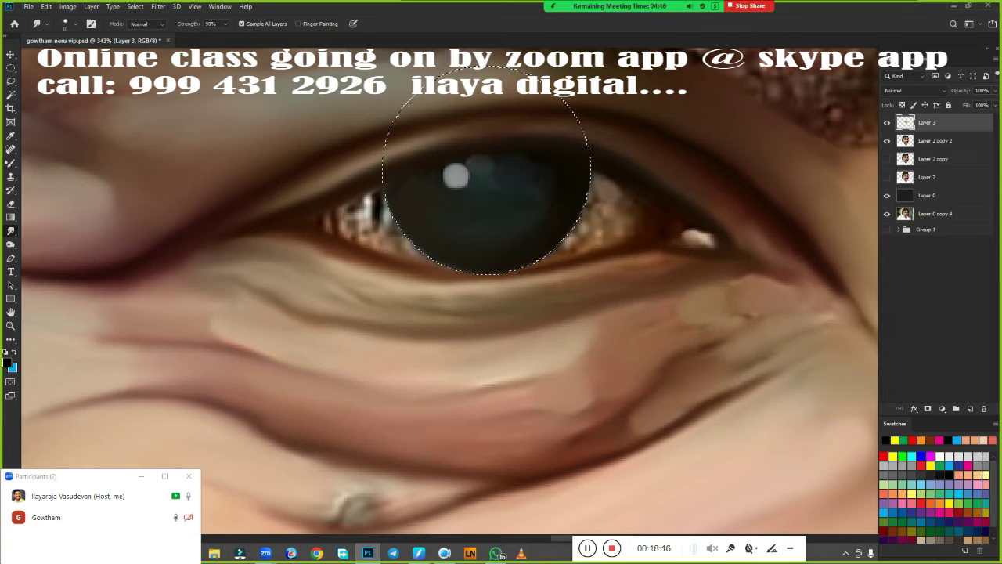
Smooth the speckled eye white beside the iris and the streaks at the inner corner
drag(597, 173, 591, 226)
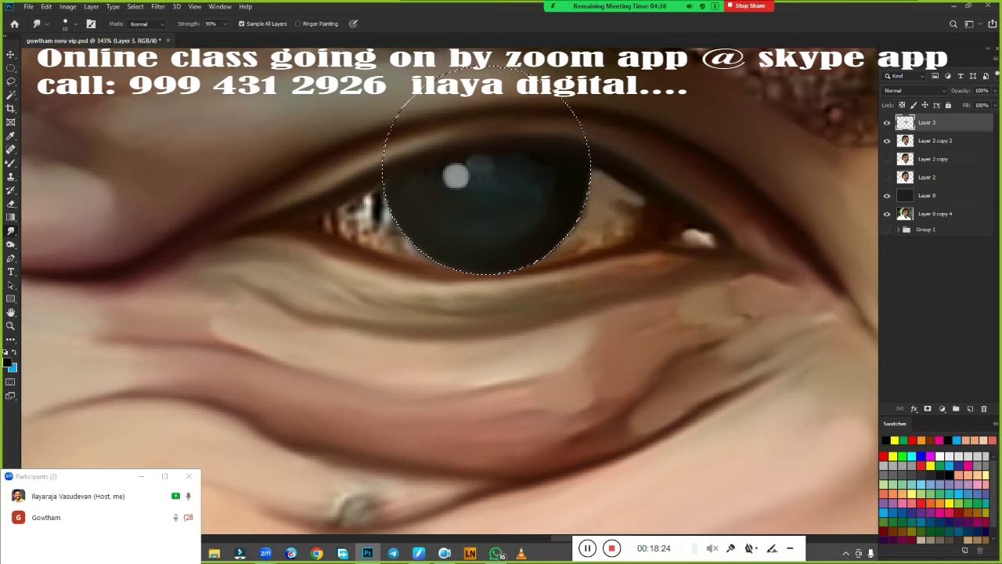
drag(560, 243, 564, 259)
mouse_move(591, 216)
mouse_down()
mouse_move(642, 239)
mouse_move(556, 259)
mouse_move(661, 215)
mouse_up()
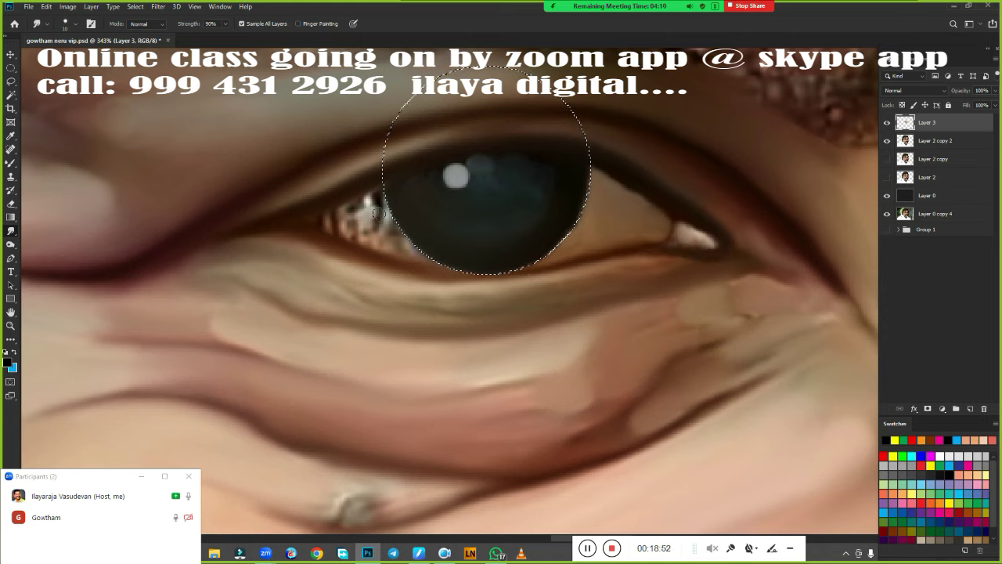
mouse_move(379, 213)
mouse_down()
mouse_move(362, 209)
mouse_move(381, 196)
mouse_move(366, 228)
mouse_move(377, 242)
mouse_up()
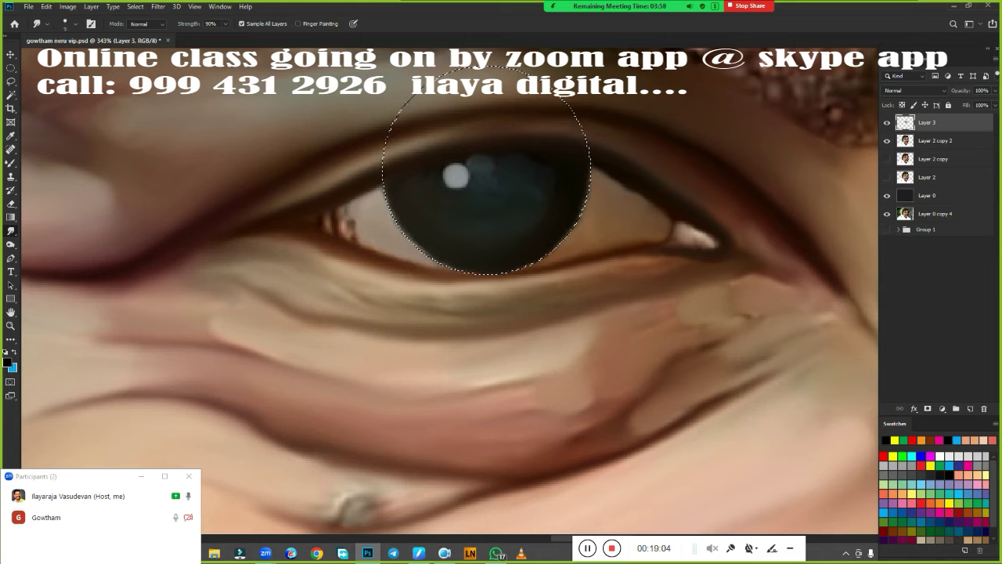
mouse_move(354, 218)
mouse_down()
mouse_move(333, 222)
mouse_move(347, 196)
mouse_move(313, 212)
mouse_up()
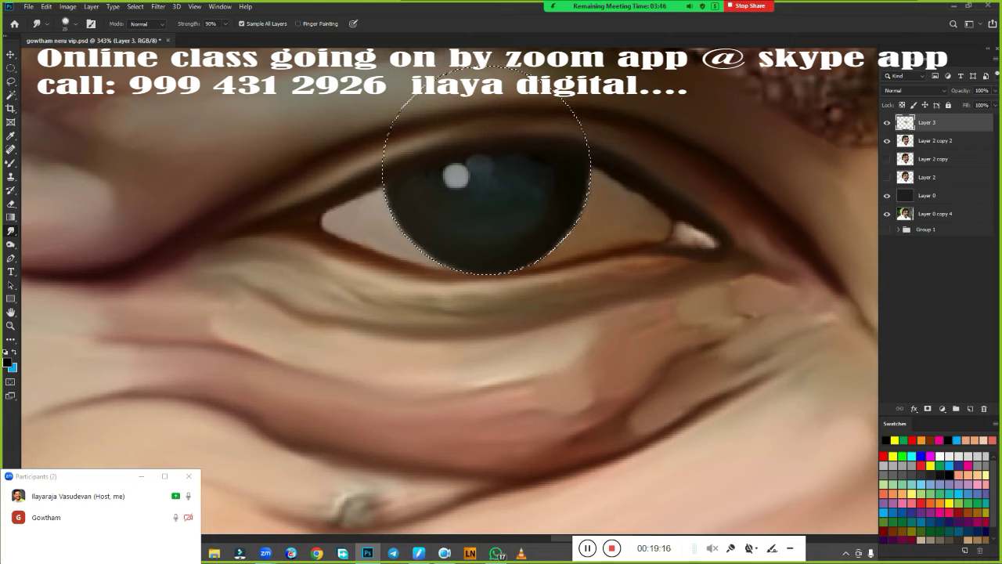
key(ctrl+0)
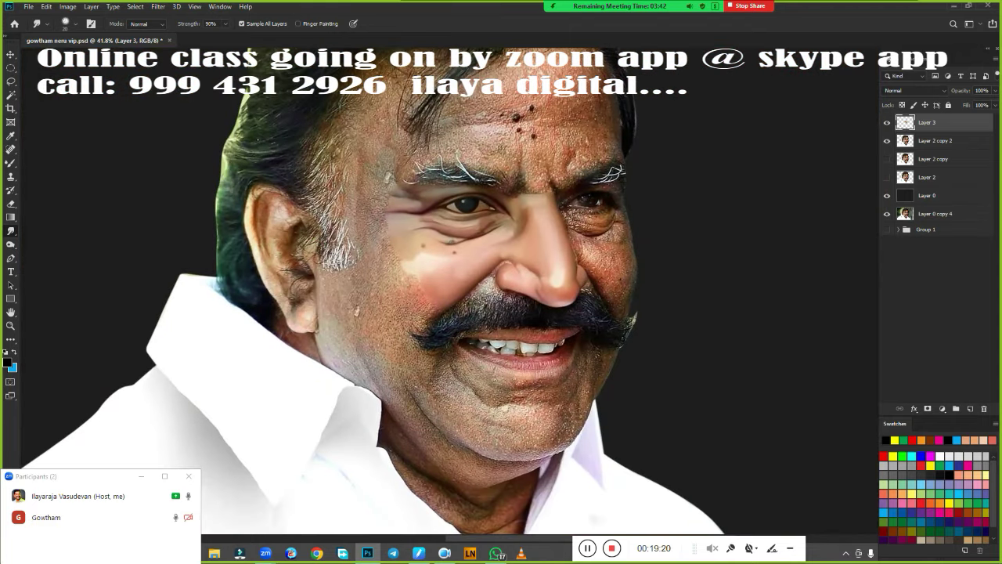
Zoom in on the painted eye's eyebrow and smudge the lower brow hairs and wrinkle
scroll(455, 210, up, 5)
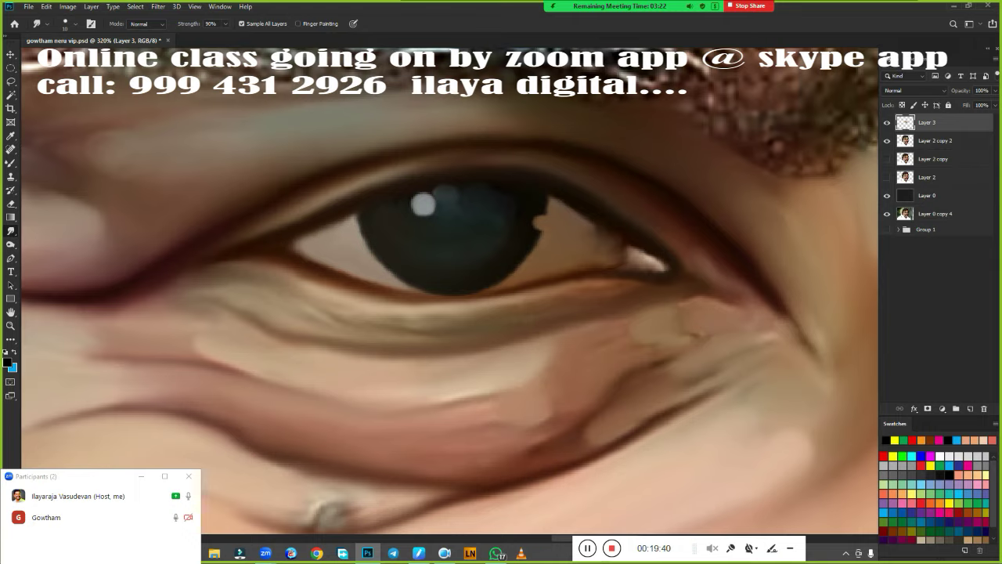
key(ctrl+0)
scroll(598, 303, up, 3)
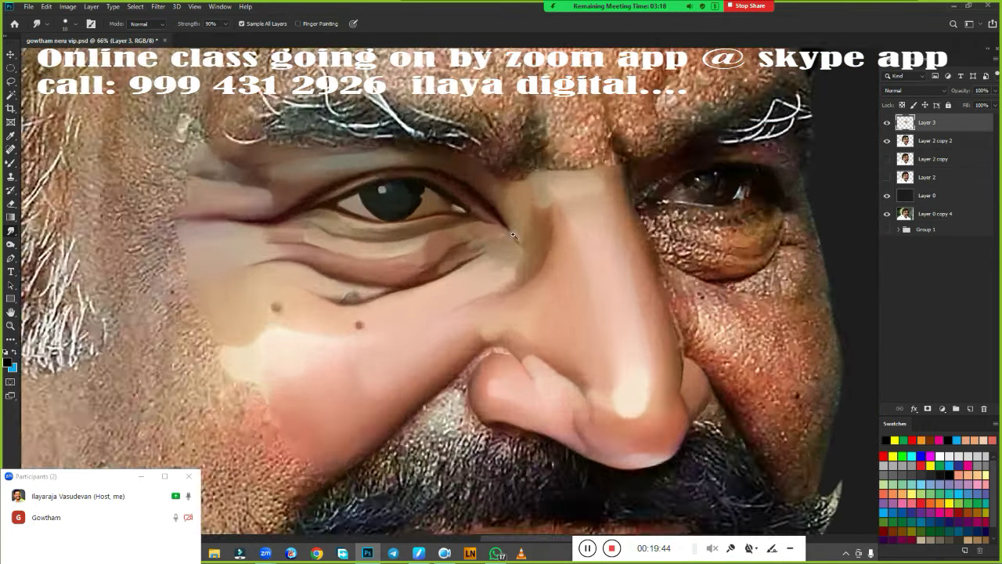
scroll(598, 302, up, 2)
scroll(598, 302, down, 2)
scroll(525, 294, up, 2)
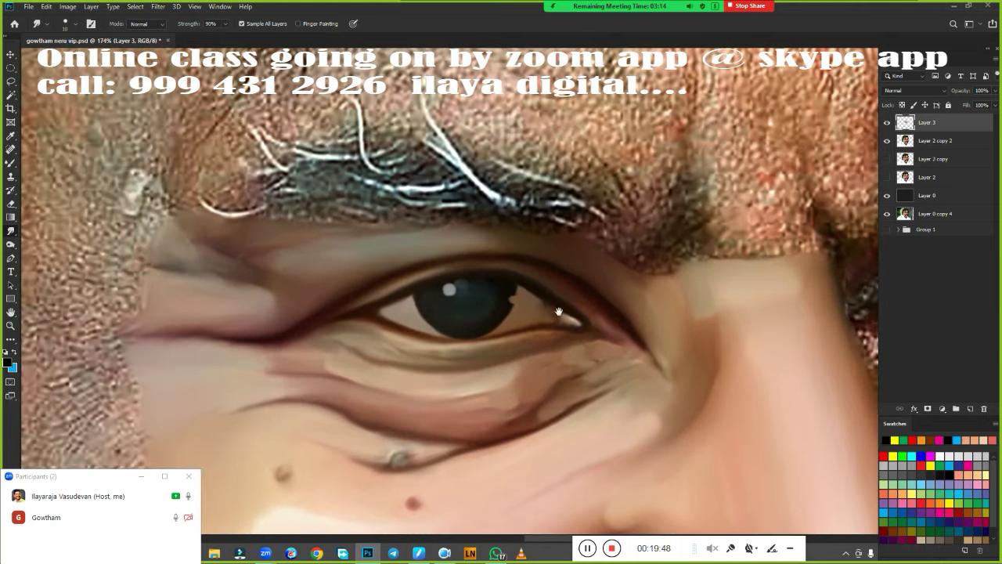
mouse_move(205, 213)
mouse_down()
mouse_move(273, 197)
mouse_move(313, 173)
mouse_up()
drag(231, 178, 353, 153)
Blur the upper eyebrow hairs and pull the white hairs into soft strands
drag(282, 133, 395, 117)
mouse_move(368, 153)
mouse_down()
mouse_move(386, 124)
mouse_move(439, 153)
mouse_up()
drag(415, 102, 493, 192)
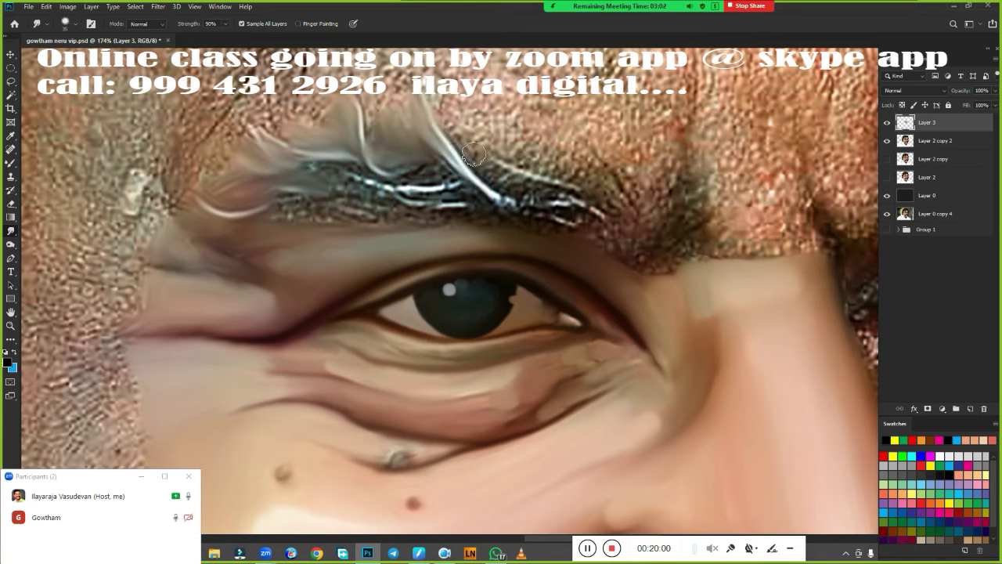
drag(446, 125, 548, 181)
drag(517, 141, 638, 200)
Blend the brow's outer end, dark centre and upper edge into soft grey-blue tones
drag(619, 165, 673, 224)
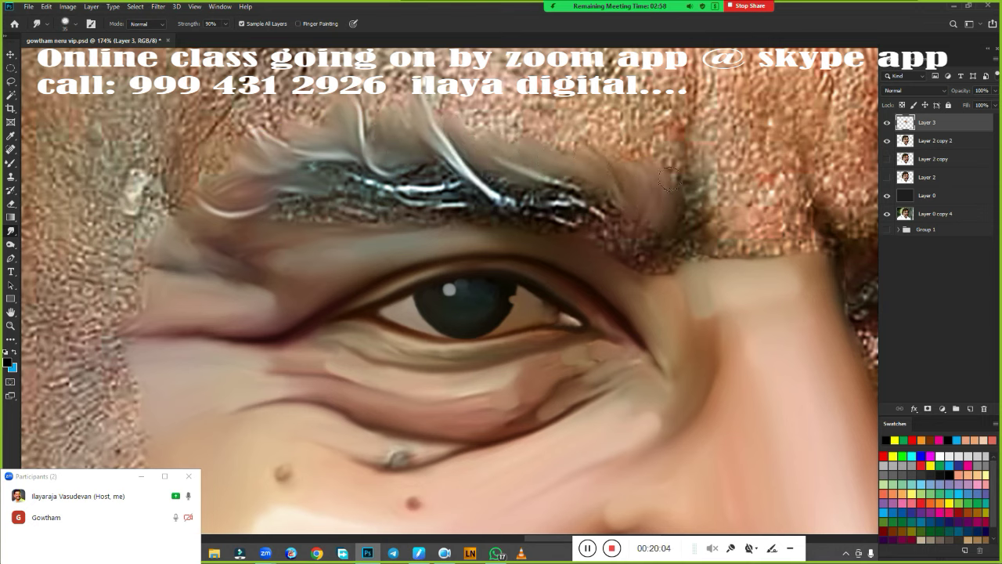
drag(670, 173, 705, 251)
mouse_move(331, 222)
mouse_down()
mouse_move(305, 172)
mouse_move(399, 192)
mouse_move(317, 224)
mouse_move(470, 210)
mouse_up()
drag(392, 176, 501, 216)
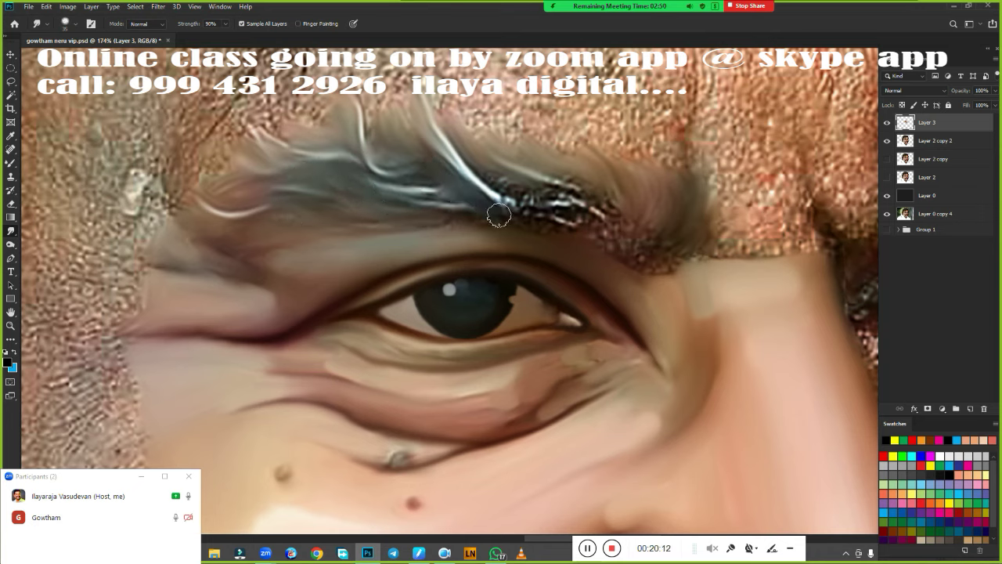
drag(439, 211, 506, 226)
mouse_move(485, 173)
mouse_down()
mouse_move(576, 212)
mouse_move(509, 184)
mouse_move(540, 212)
mouse_move(608, 230)
mouse_move(667, 227)
mouse_move(689, 250)
mouse_move(626, 246)
mouse_move(589, 177)
mouse_up()
mouse_move(474, 122)
mouse_down()
mouse_move(623, 160)
mouse_move(676, 192)
mouse_up()
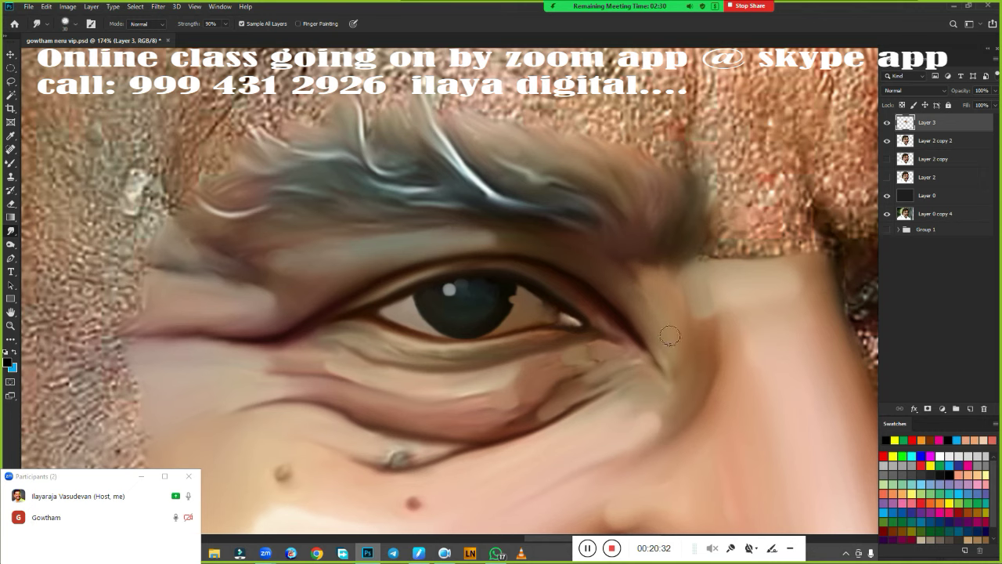
Smudge the nose bridge skin, blending it into the inner end and dark edge of the other brow
alt+scroll(670, 335, down, 3)
alt+scroll(439, 226, up, 1)
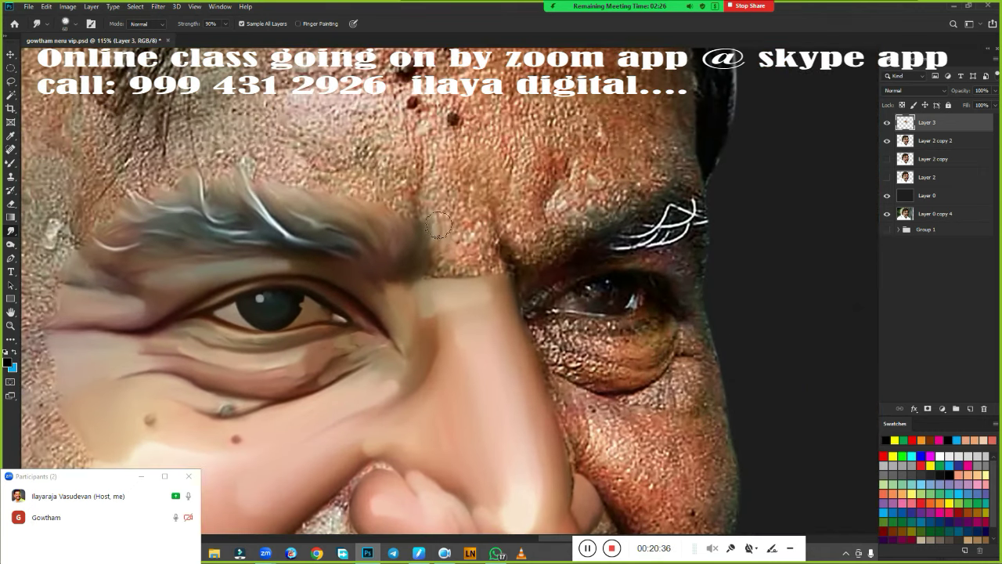
mouse_move(439, 226)
mouse_down()
mouse_move(495, 249)
mouse_move(467, 259)
mouse_move(493, 263)
mouse_move(449, 276)
mouse_up()
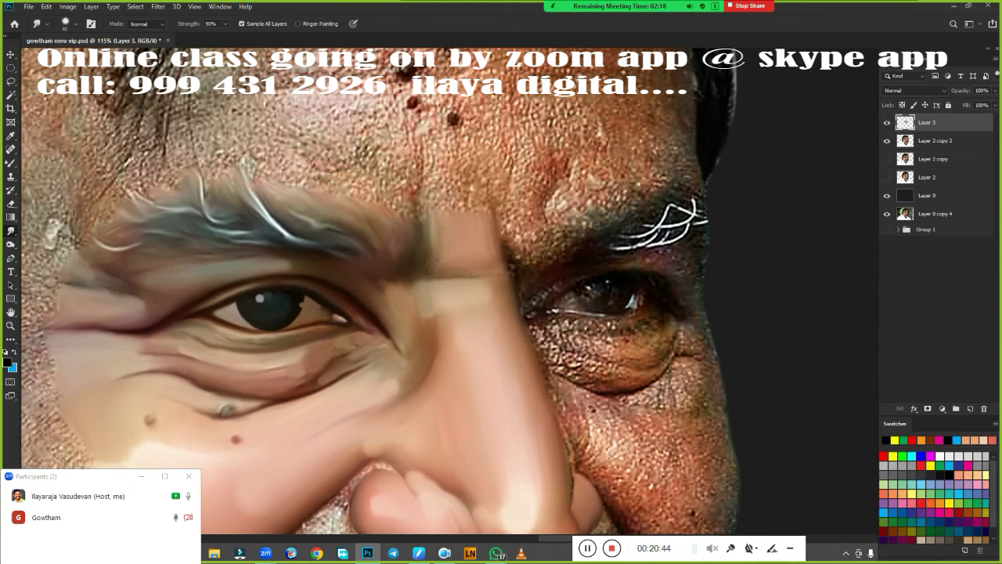
mouse_move(504, 208)
mouse_down()
mouse_move(509, 261)
mouse_move(448, 251)
mouse_up()
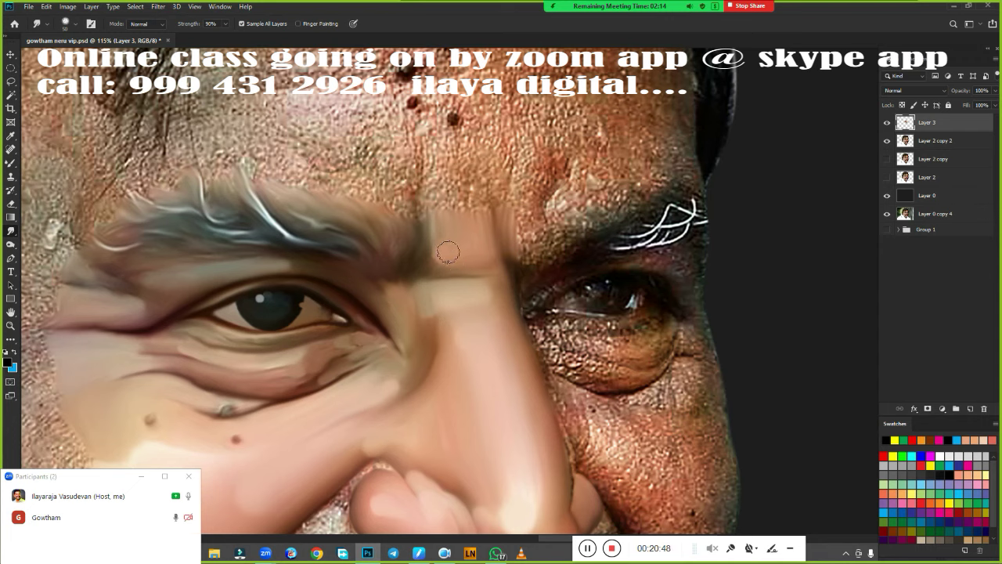
mouse_move(521, 246)
mouse_down()
mouse_move(526, 206)
mouse_move(588, 191)
mouse_move(525, 258)
mouse_move(529, 270)
mouse_up()
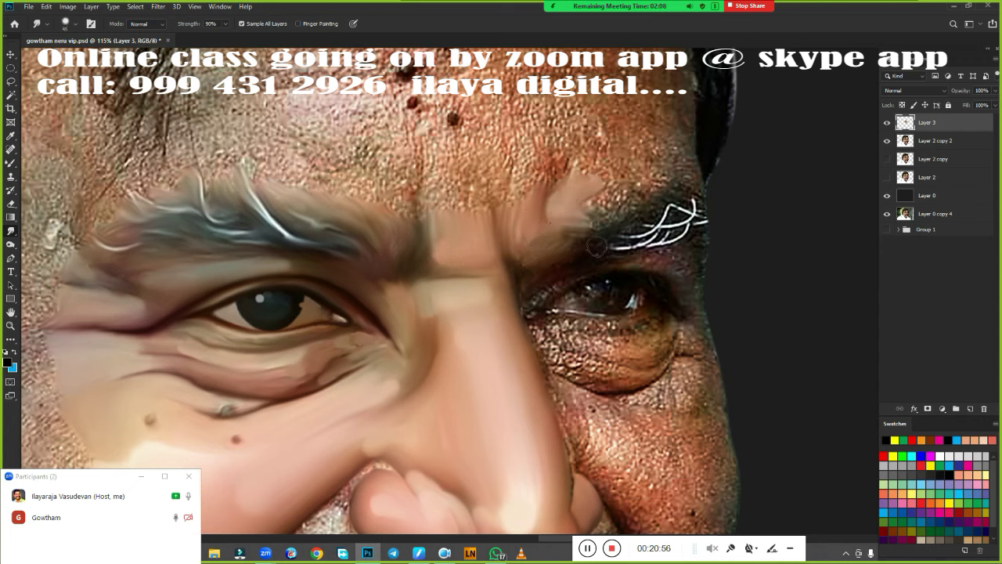
mouse_move(597, 251)
mouse_down()
mouse_move(599, 205)
mouse_move(619, 196)
mouse_move(674, 200)
mouse_move(689, 220)
mouse_move(662, 207)
mouse_move(693, 235)
mouse_move(623, 208)
mouse_move(584, 227)
mouse_up()
mouse_move(672, 257)
mouse_down()
mouse_move(673, 267)
mouse_move(624, 259)
mouse_move(537, 280)
mouse_up()
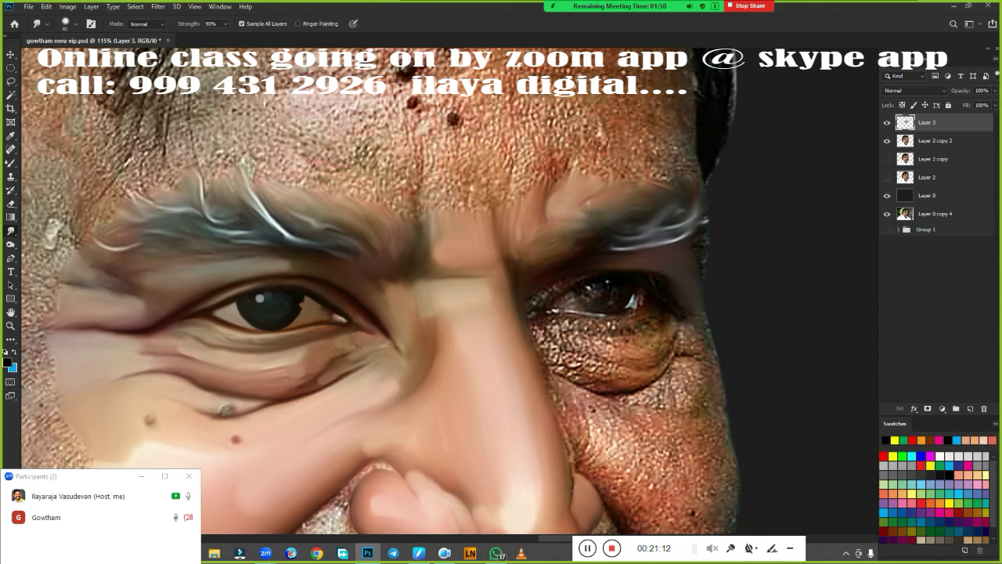
scroll(537, 280, up, 5)
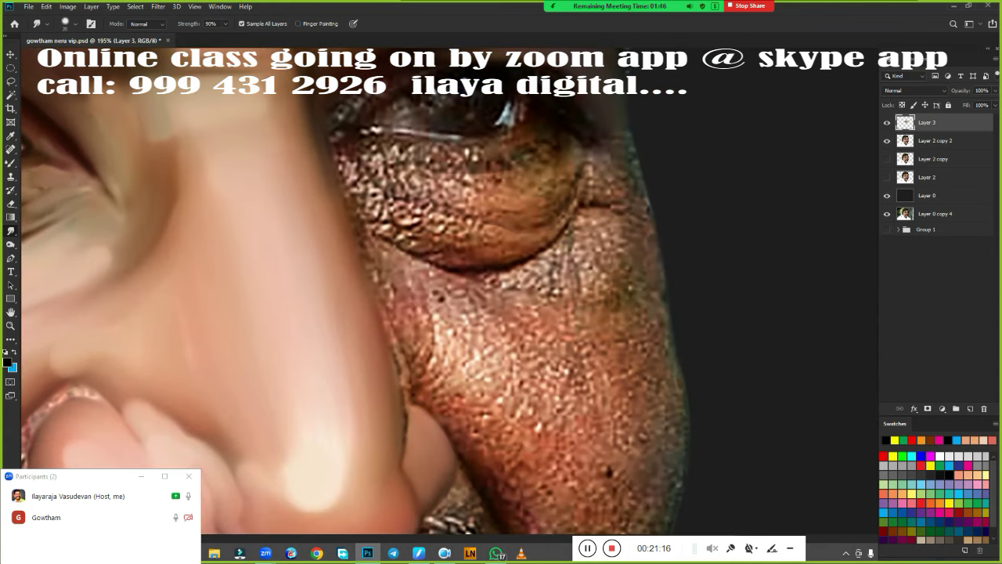
Smooth the right under-eye bag, eyelid crease and the cheek outline beneath it
mouse_move(437, 255)
mouse_down()
mouse_move(389, 227)
mouse_move(462, 266)
mouse_move(362, 217)
mouse_move(404, 213)
mouse_move(505, 241)
mouse_move(568, 224)
mouse_move(435, 265)
mouse_up()
mouse_move(501, 211)
mouse_down()
mouse_move(368, 184)
mouse_move(565, 169)
mouse_move(451, 187)
mouse_move(537, 182)
mouse_up()
mouse_move(466, 192)
mouse_down()
mouse_move(553, 176)
mouse_move(424, 183)
mouse_up()
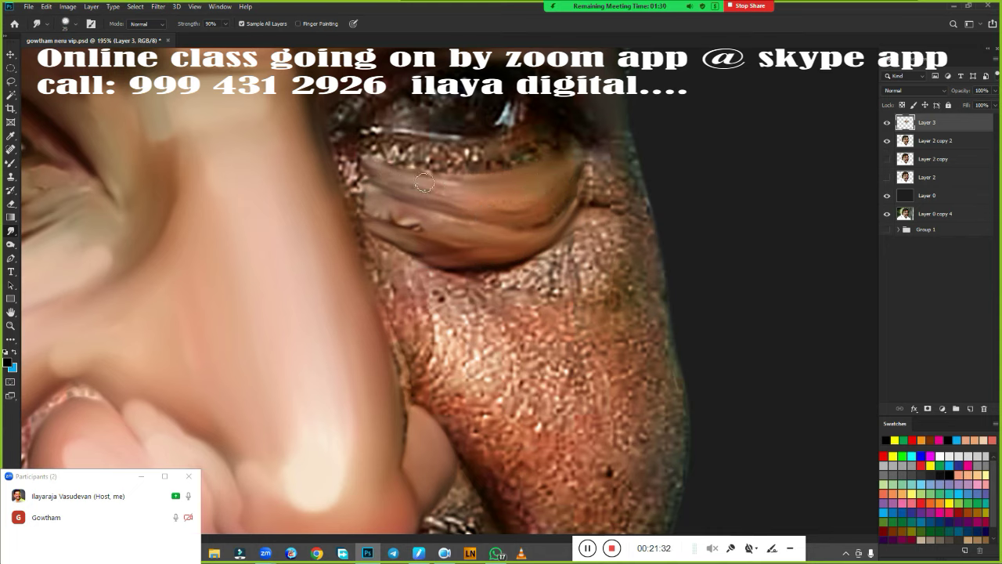
mouse_move(589, 178)
mouse_down()
mouse_move(586, 157)
mouse_move(600, 144)
mouse_move(623, 155)
mouse_move(642, 199)
mouse_up()
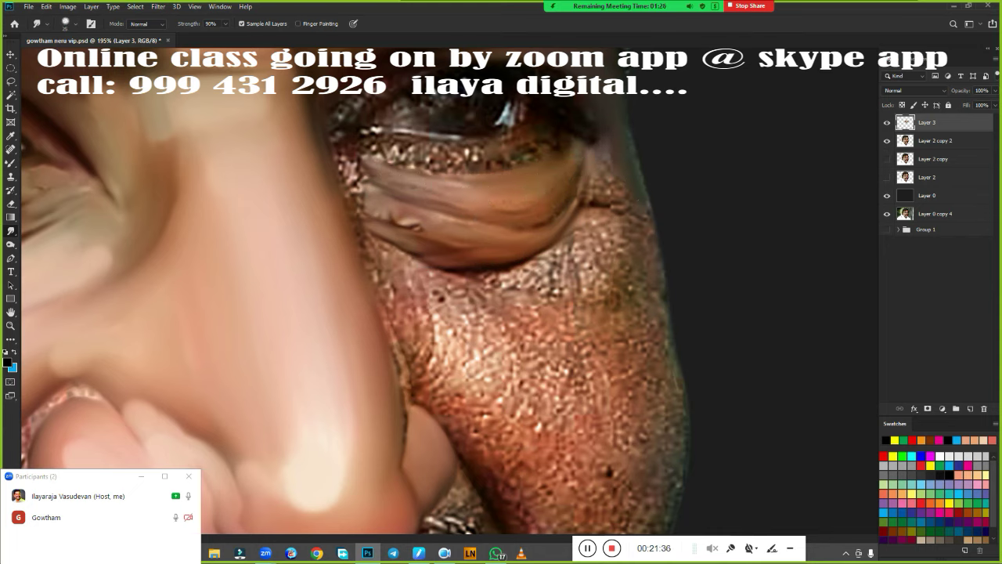
mouse_move(603, 161)
mouse_down()
mouse_move(618, 203)
mouse_move(583, 200)
mouse_move(603, 223)
mouse_move(603, 248)
mouse_move(638, 227)
mouse_up()
mouse_move(576, 247)
mouse_down()
mouse_move(536, 274)
mouse_move(486, 279)
mouse_move(594, 278)
mouse_move(625, 254)
mouse_up()
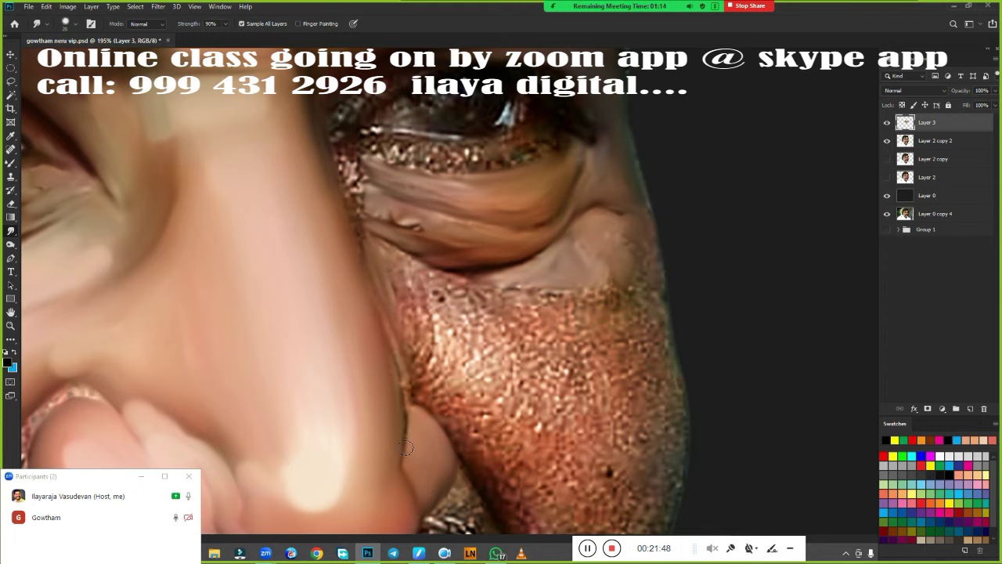
Smooth the nose-to-cheek crease, the inner eye corner and the glittery lower-eyelid texture
mouse_move(415, 386)
mouse_down()
mouse_move(423, 333)
mouse_move(447, 395)
mouse_move(474, 407)
mouse_move(468, 456)
mouse_up()
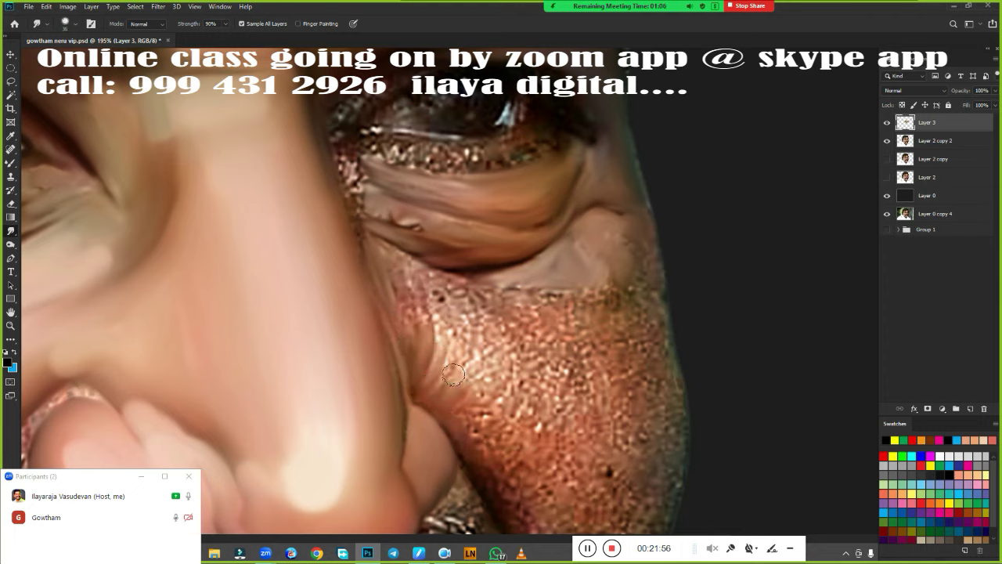
mouse_move(453, 374)
mouse_down()
mouse_move(474, 333)
mouse_move(438, 286)
mouse_move(501, 297)
mouse_move(397, 264)
mouse_move(411, 313)
mouse_move(435, 341)
mouse_move(450, 290)
mouse_up()
drag(458, 396, 415, 335)
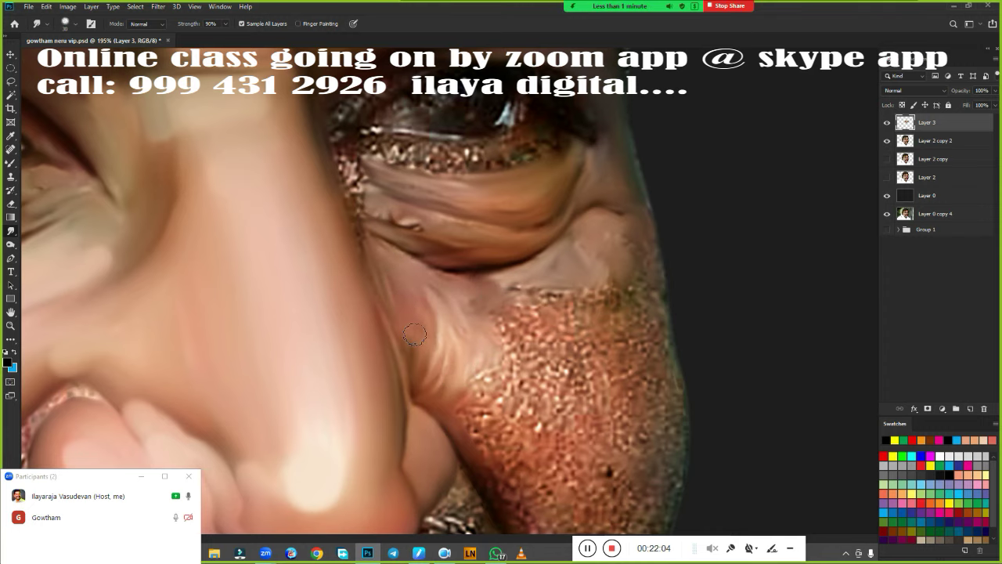
drag(439, 290, 588, 376)
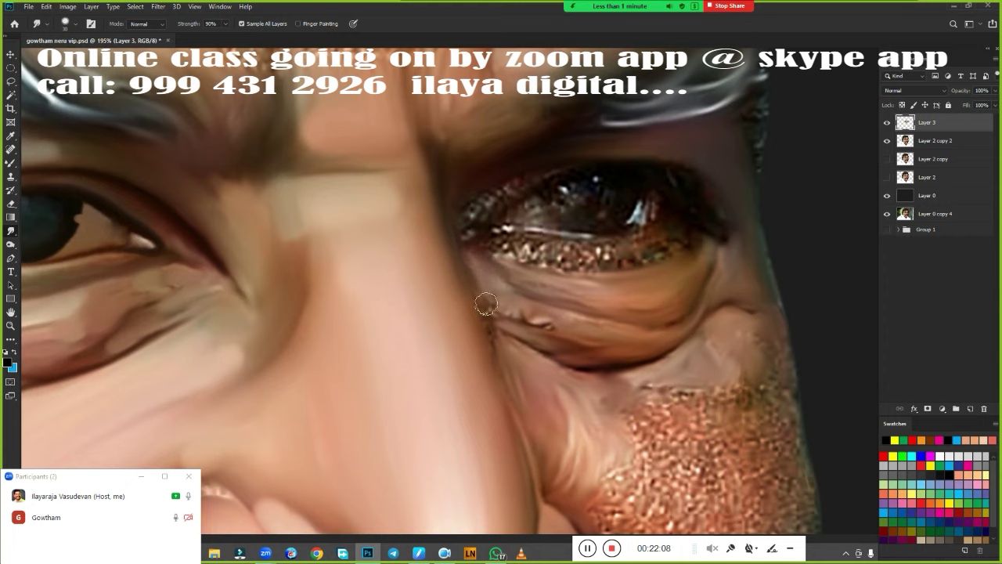
drag(497, 276, 532, 358)
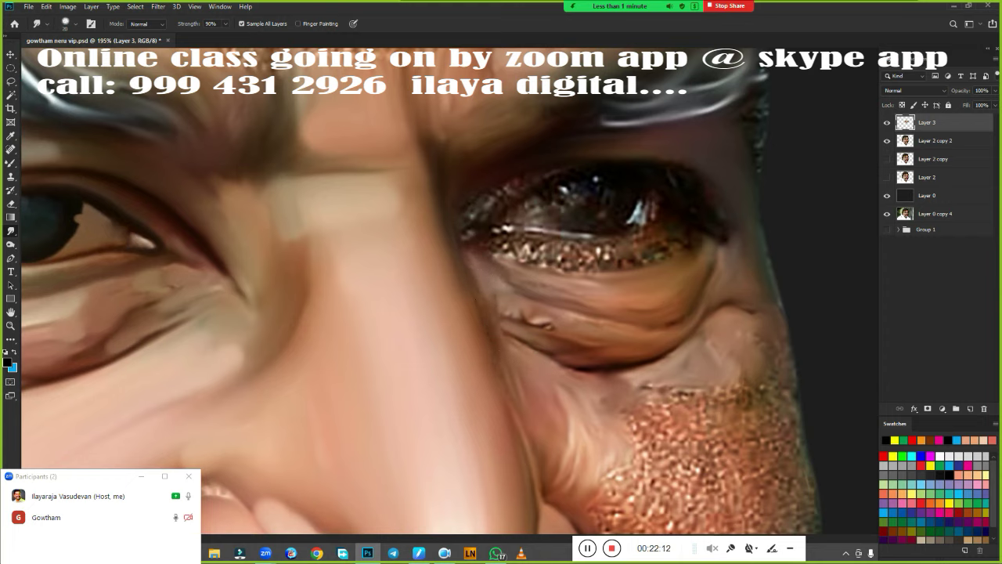
mouse_move(476, 207)
mouse_down()
mouse_move(470, 238)
mouse_move(640, 241)
mouse_up()
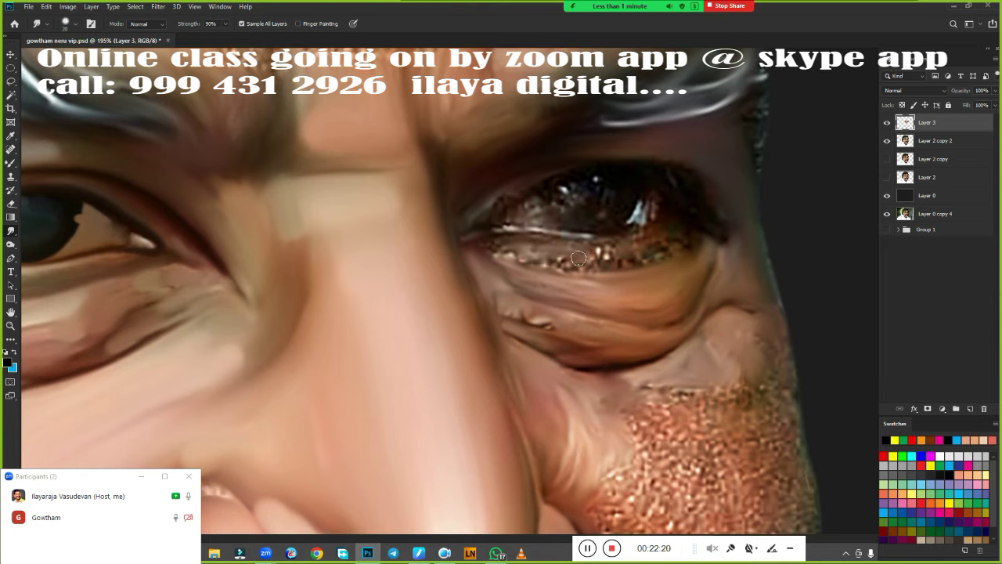
mouse_move(690, 246)
mouse_down()
mouse_move(487, 245)
mouse_move(495, 297)
mouse_up()
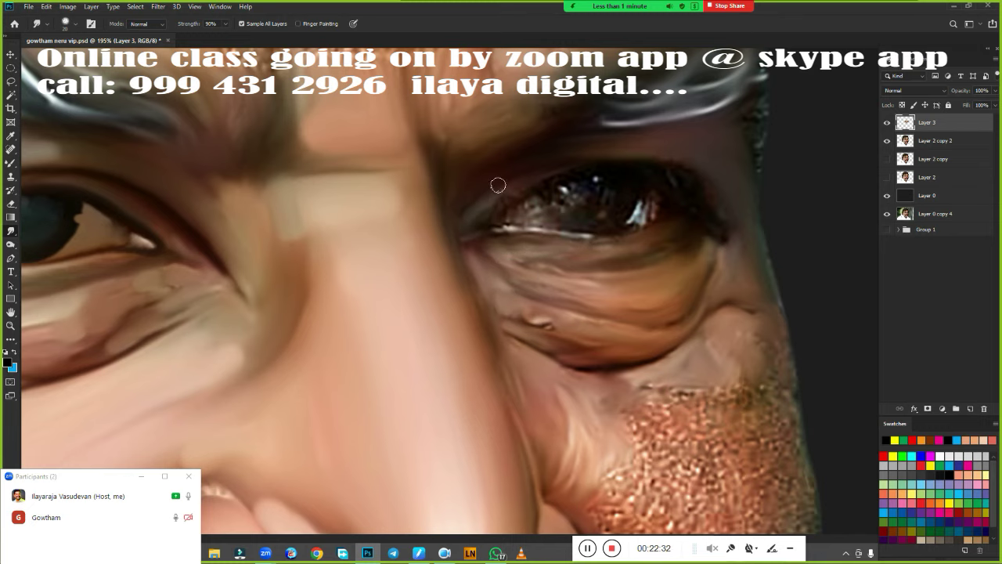
drag(615, 274, 537, 297)
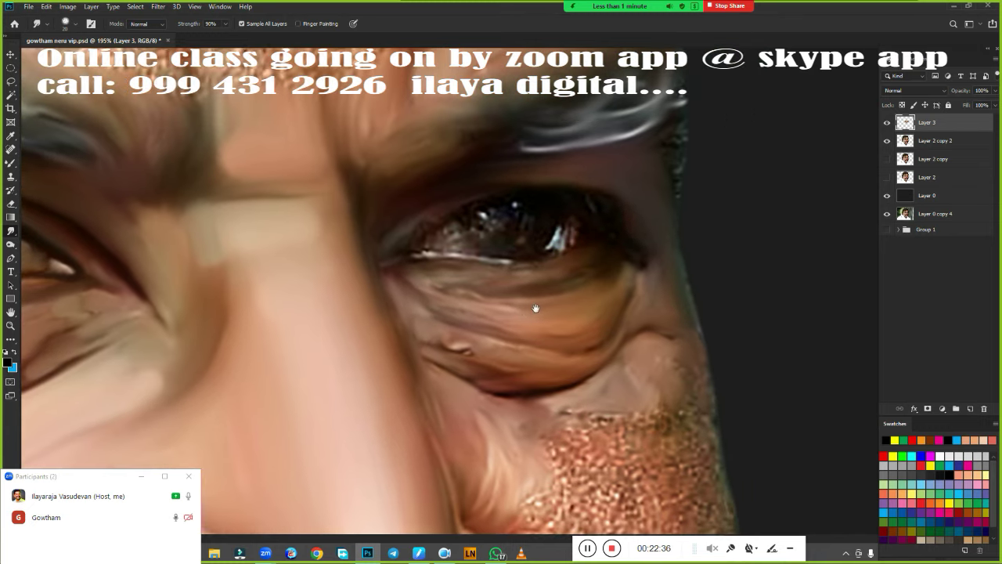
Return to the Smudge tool and zoom in close on the right eye
key(m)
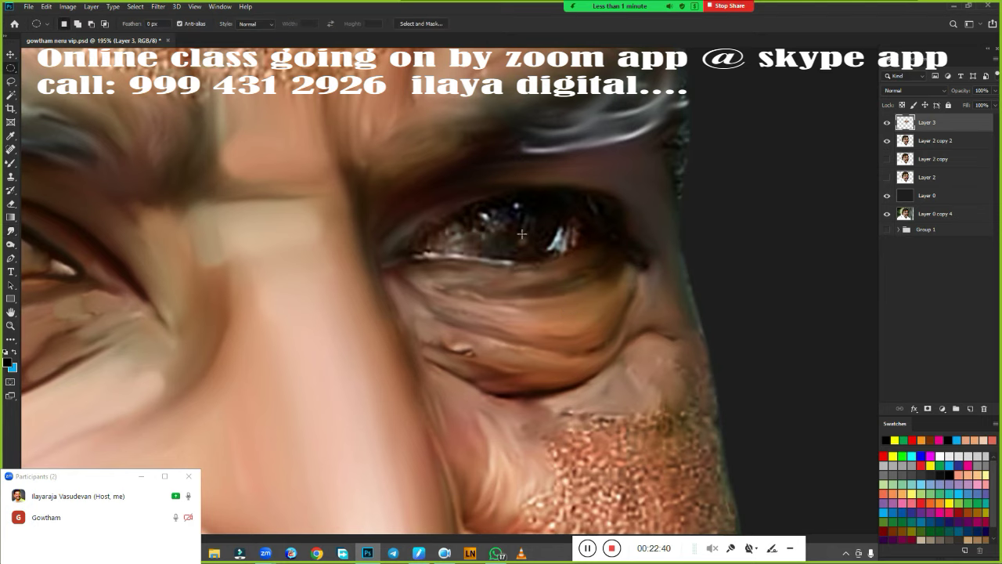
key(r)
mouse_move(515, 216)
mouse_down()
mouse_move(649, 249)
mouse_move(643, 279)
mouse_move(607, 258)
mouse_move(623, 270)
mouse_move(647, 224)
mouse_move(636, 235)
mouse_move(666, 235)
mouse_up()
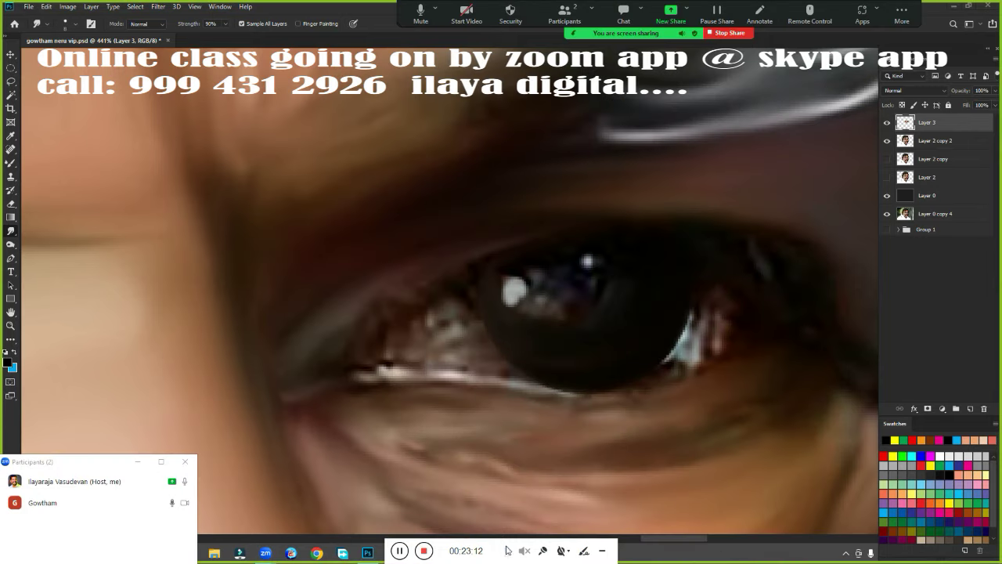
scroll(594, 294, down, 1)
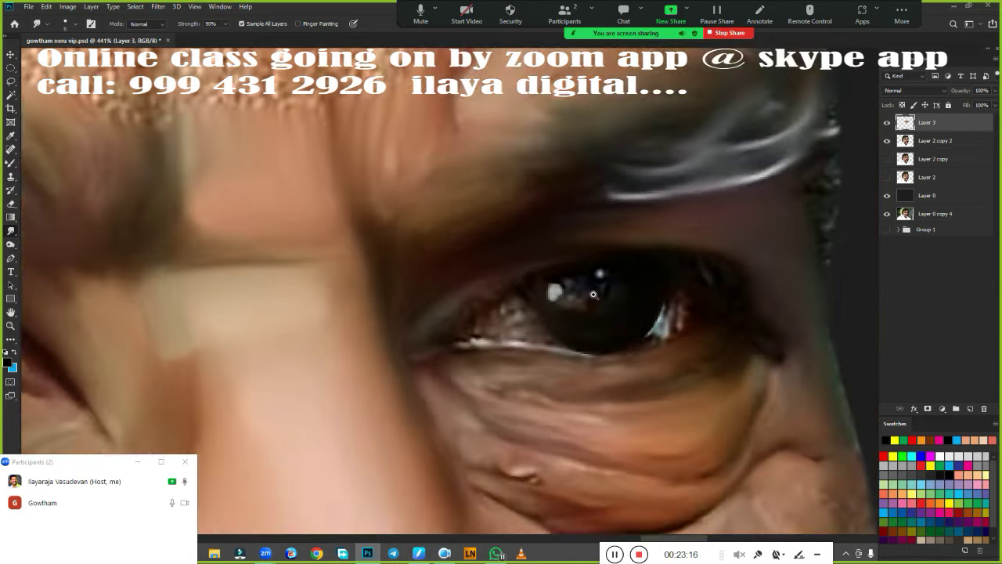
scroll(594, 295, down, 2)
scroll(594, 295, down, 3)
scroll(655, 319, up, 4)
scroll(655, 319, up, 2)
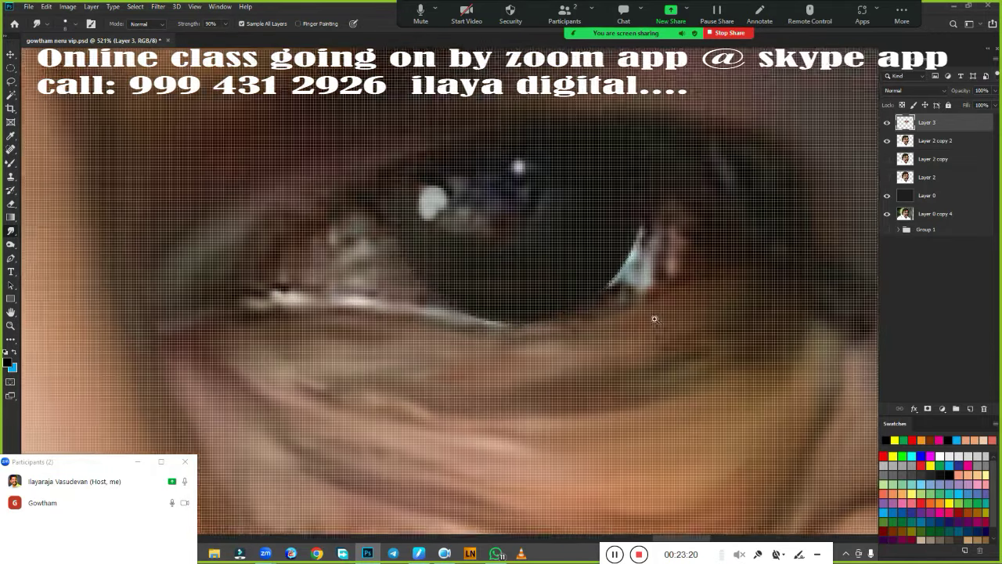
scroll(655, 319, down, 2)
scroll(655, 319, down, 2)
scroll(655, 319, up, 4)
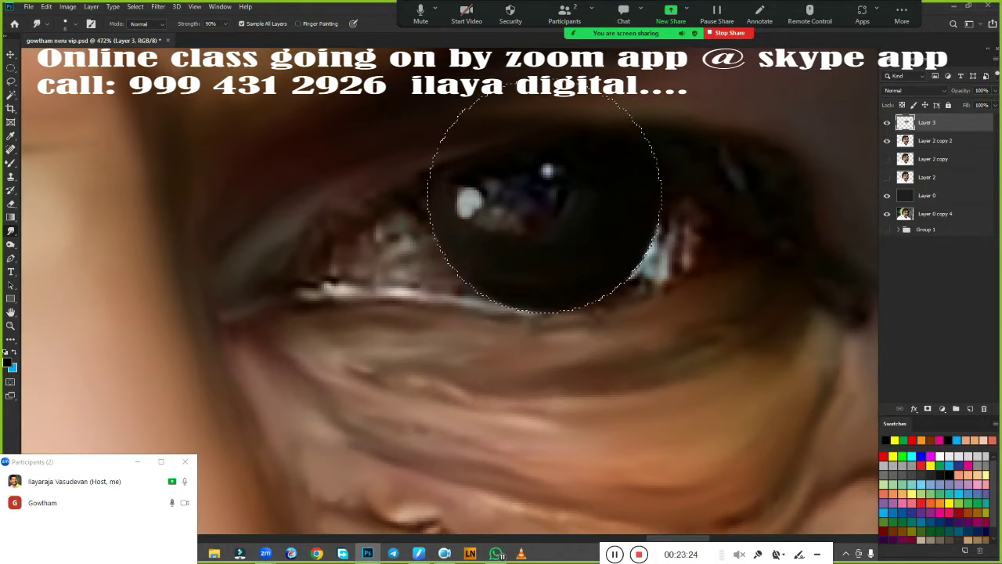
Soften the white catchlight in the pupil, then lower the smudge strength to 8%
drag(474, 204, 469, 206)
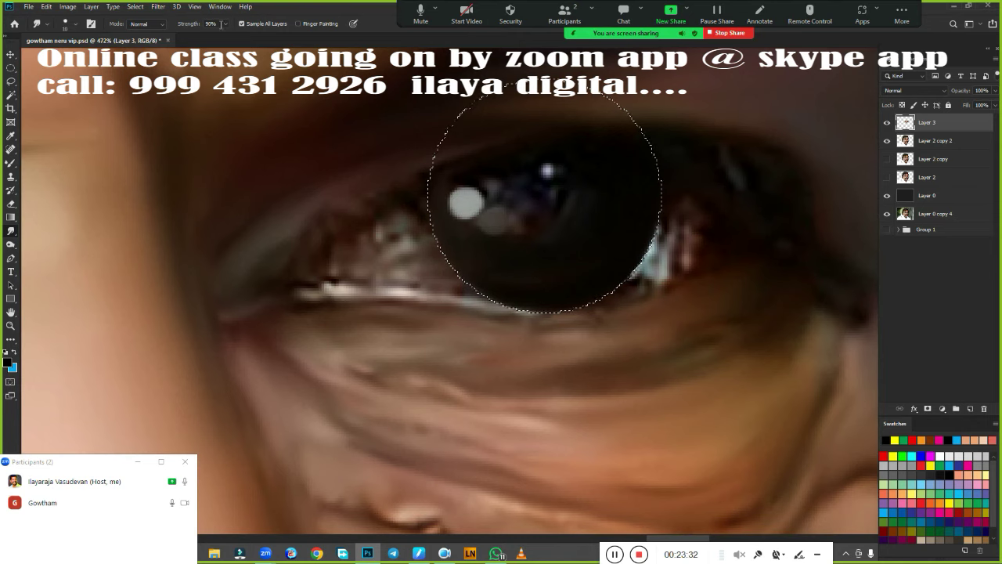
key(Return)
drag(225, 23, 235, 38)
Choose a brush tip, enlarge the small catchlight into a soft highlight, and smear the lower pupil highlight
right_click(534, 368)
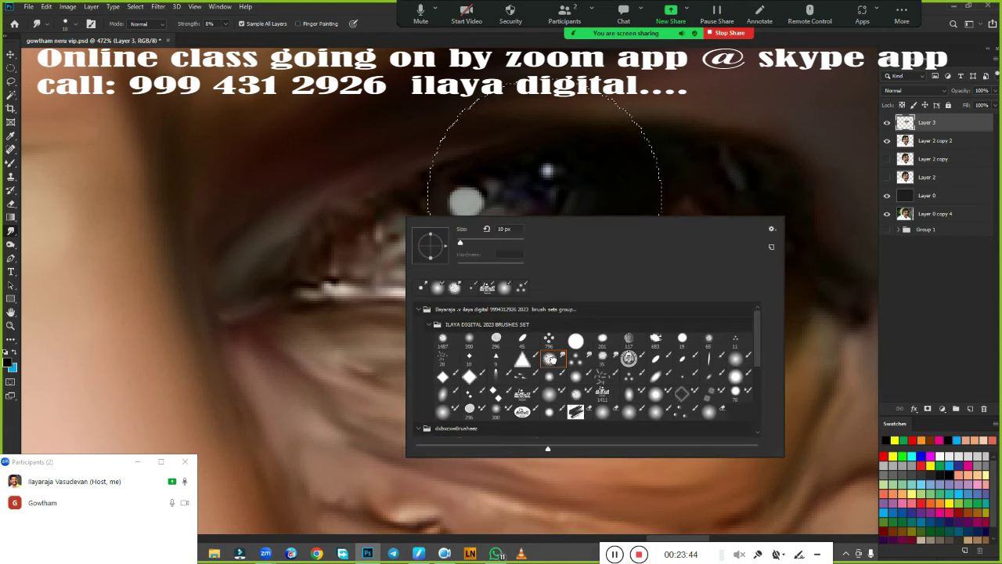
text(80)
click(575, 359)
click(603, 358)
click(548, 360)
click(420, 45)
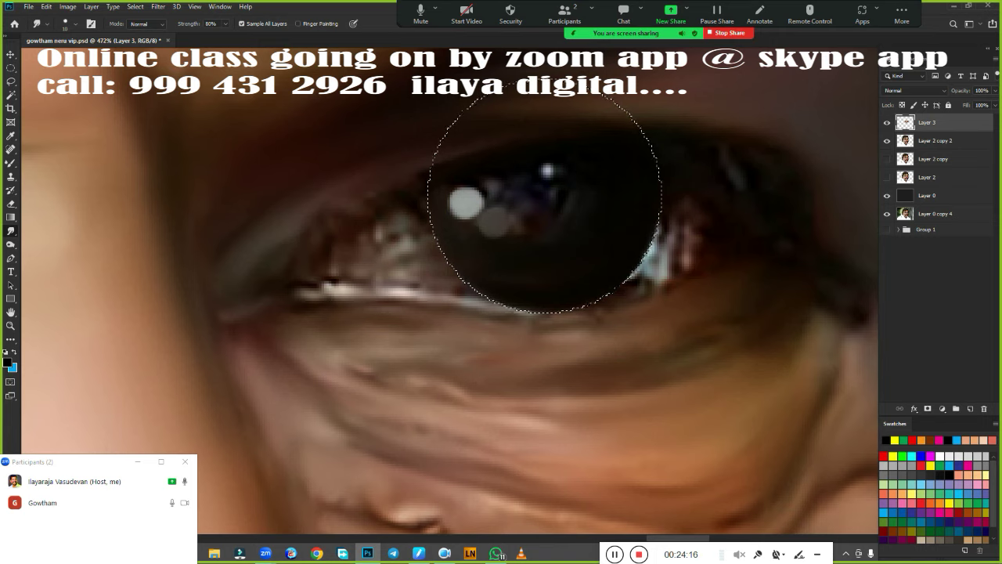
drag(548, 171, 556, 174)
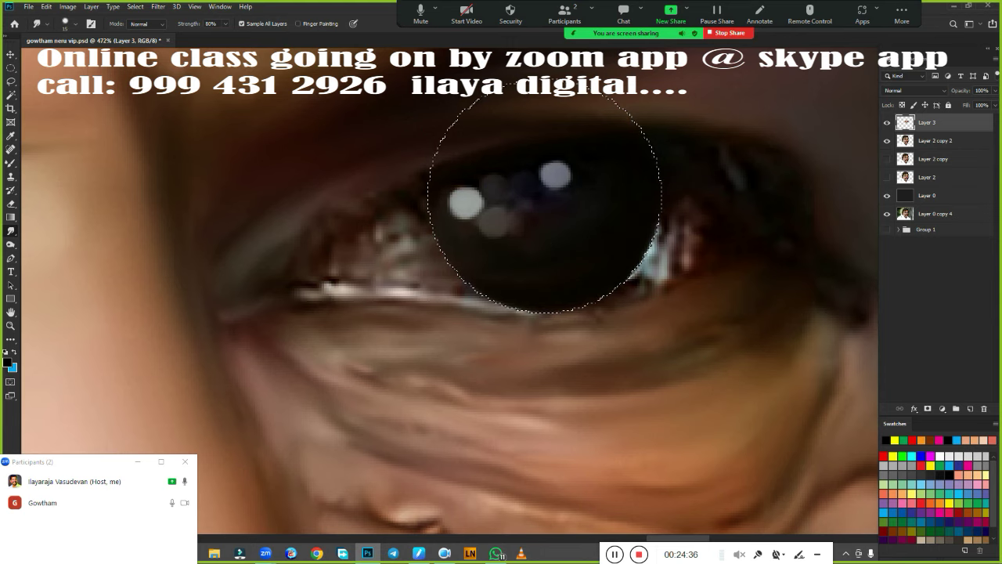
drag(493, 225, 515, 258)
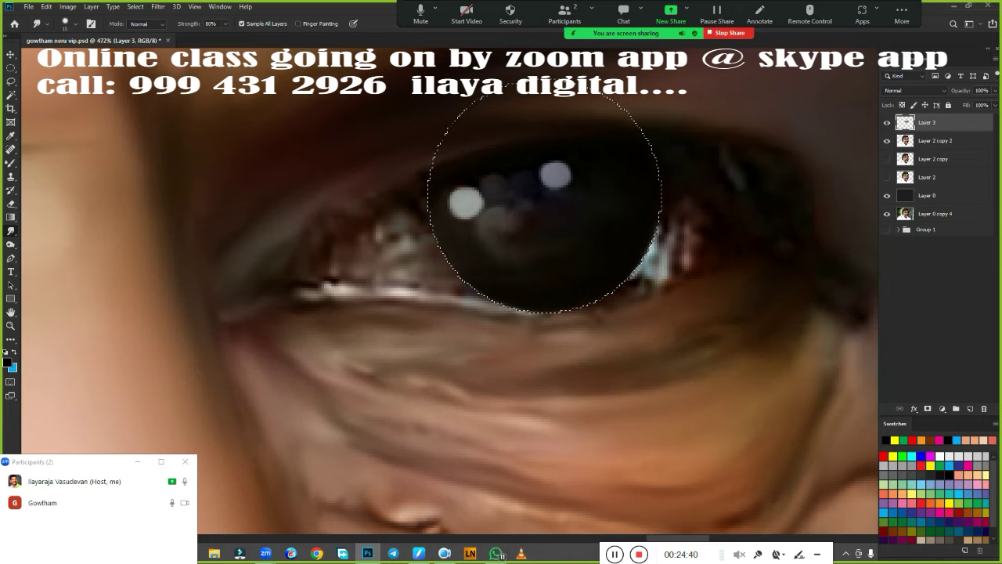
Feather the circular iris selection, then deselect and reselect it
key(shift+F6)
key(Return)
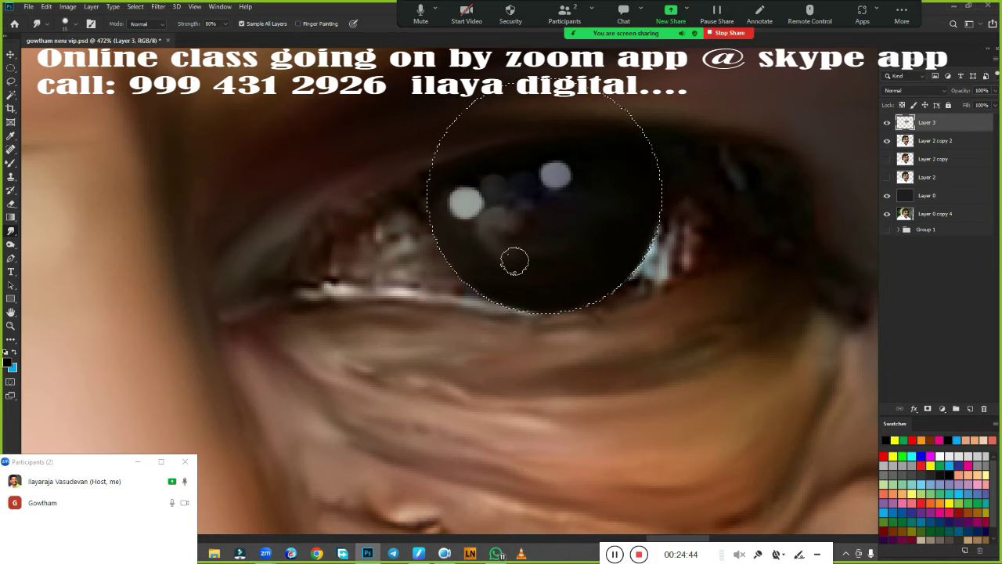
key(ctrl+d)
key(ctrl+shift+d)
Blend the speckled eye white left, below and right of the iris into smooth, brighter paint
key(b)
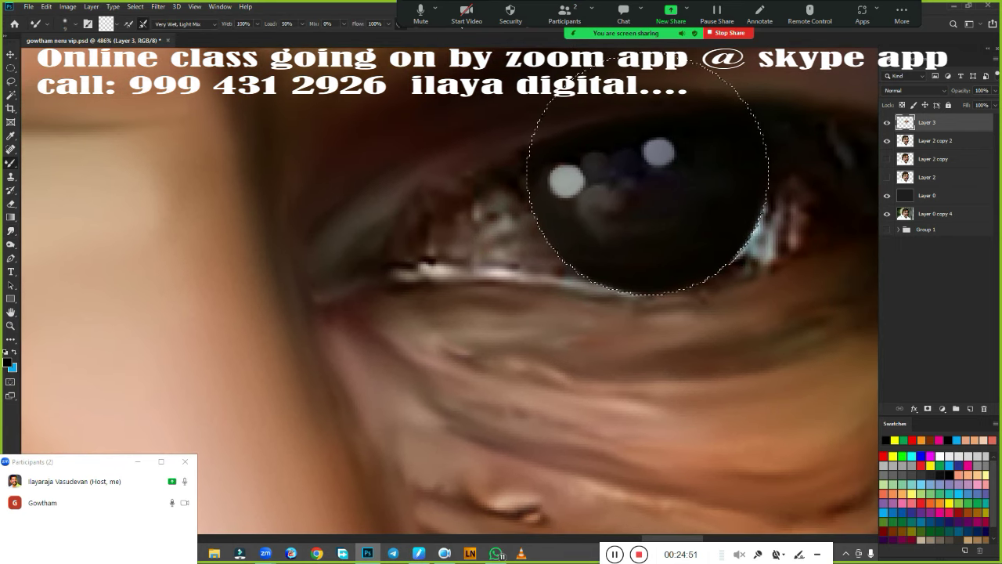
mouse_move(495, 231)
mouse_down()
mouse_move(502, 185)
mouse_move(517, 188)
mouse_up()
mouse_move(541, 251)
mouse_down()
mouse_move(505, 225)
mouse_move(552, 274)
mouse_move(508, 225)
mouse_up()
mouse_move(545, 266)
mouse_down()
mouse_move(477, 279)
mouse_move(577, 282)
mouse_up()
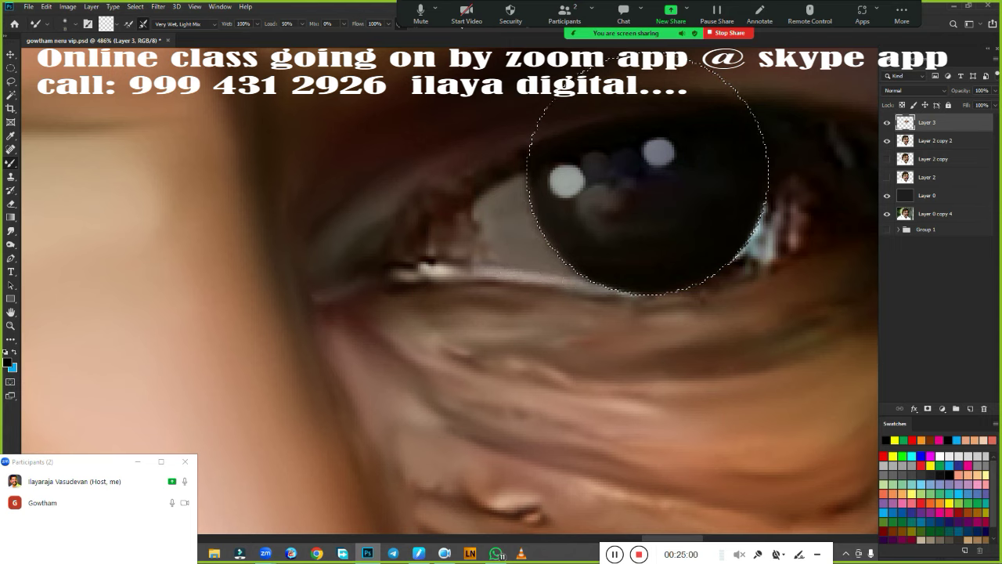
drag(430, 284, 513, 287)
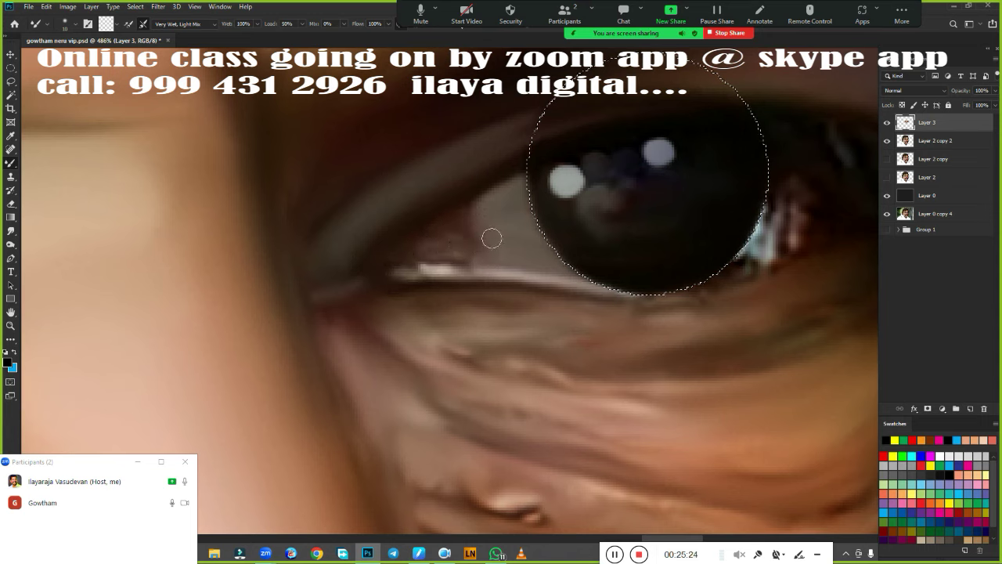
drag(640, 277, 484, 284)
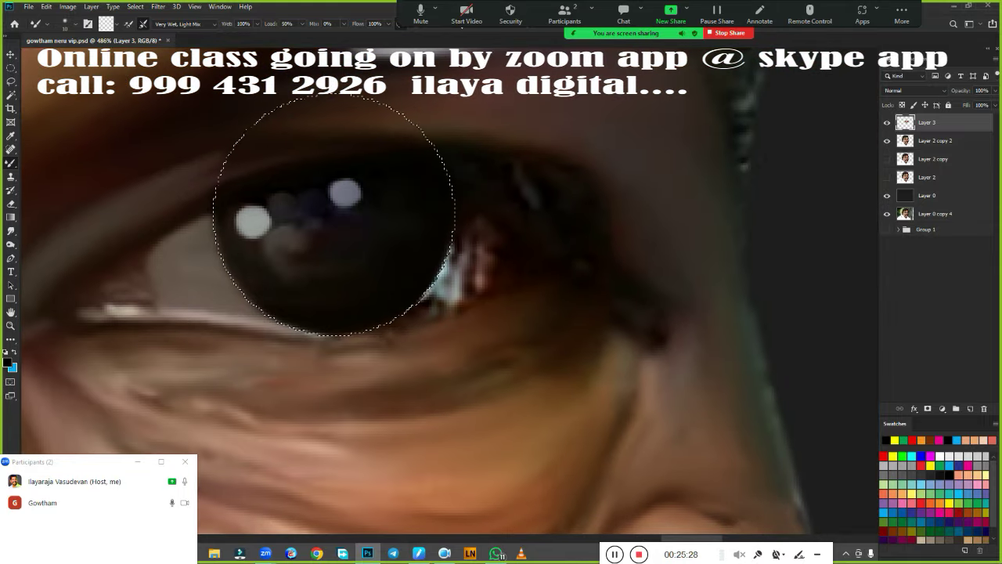
key(ctrl+shift+d)
mouse_move(423, 291)
mouse_down()
mouse_move(497, 256)
mouse_move(508, 209)
mouse_move(518, 235)
mouse_move(496, 273)
mouse_move(513, 231)
mouse_up()
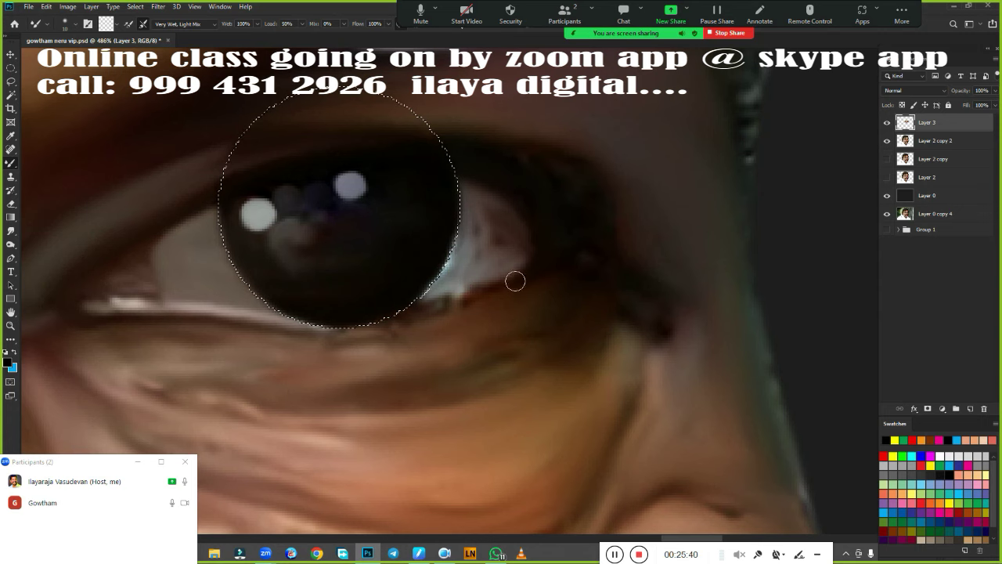
With the Smudge tool, smear paint toward the outer eye corner and lighten the lower-lid skin
scroll(434, 229, down, 2)
scroll(433, 229, down, 4)
scroll(433, 228, down, 4)
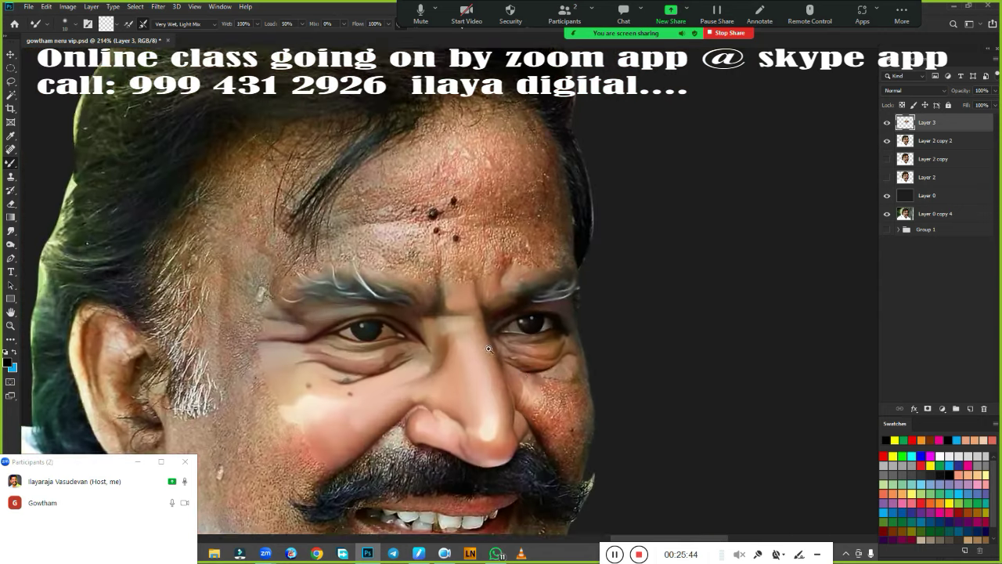
scroll(433, 229, down, 2)
scroll(595, 259, up, 3)
scroll(624, 292, up, 4)
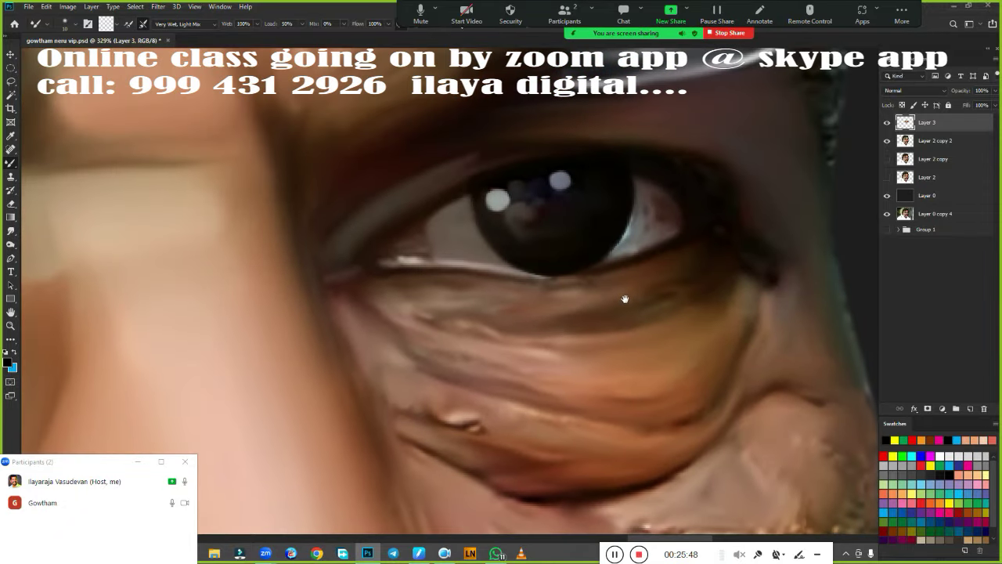
scroll(624, 293, up, 3)
scroll(621, 286, up, 1)
key(r)
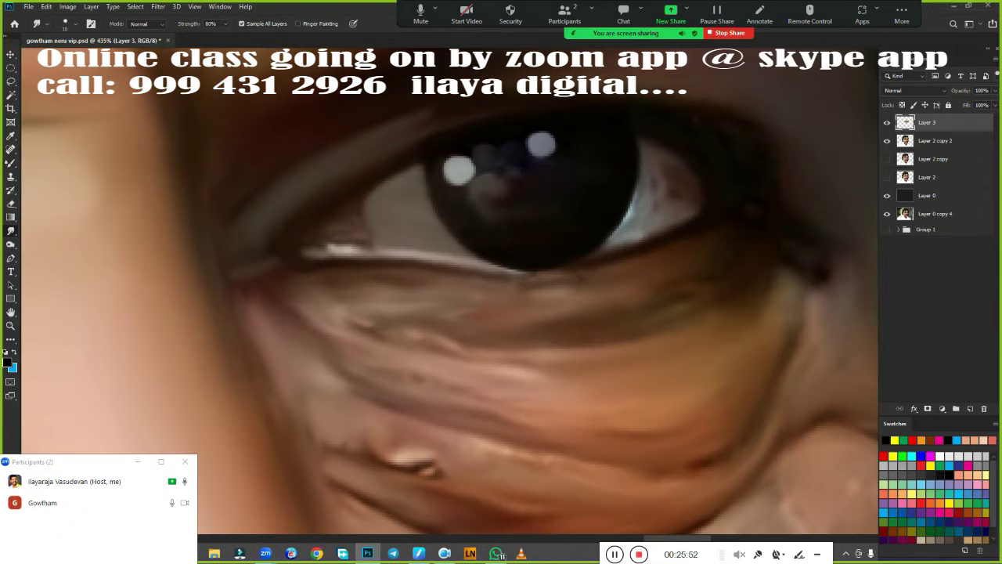
drag(491, 217, 558, 209)
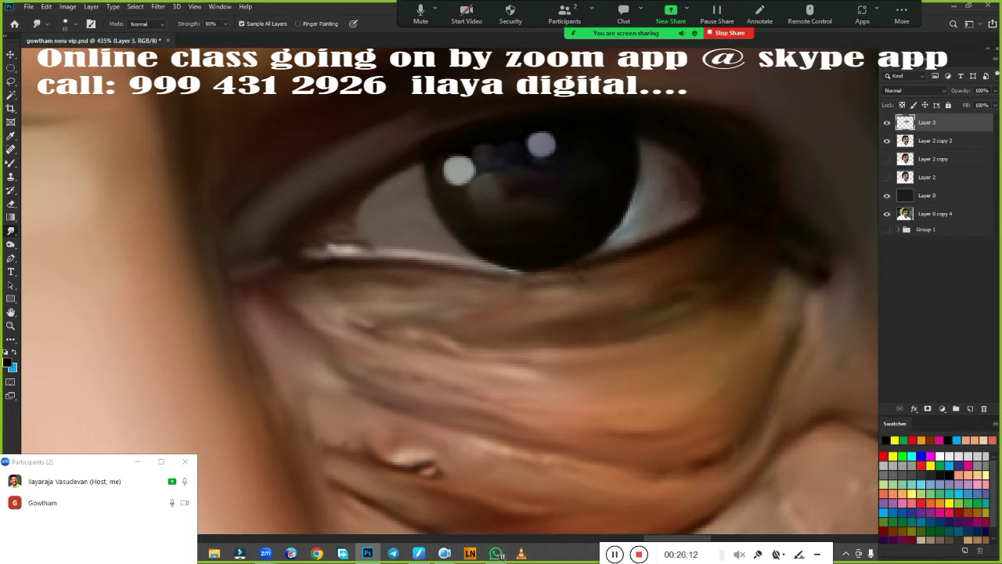
drag(312, 295, 468, 301)
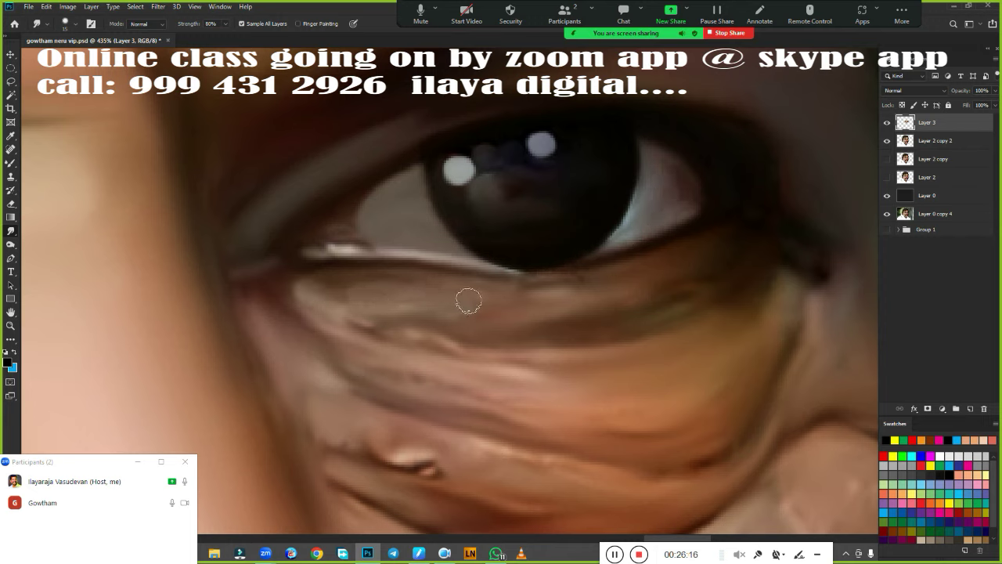
drag(535, 308, 671, 285)
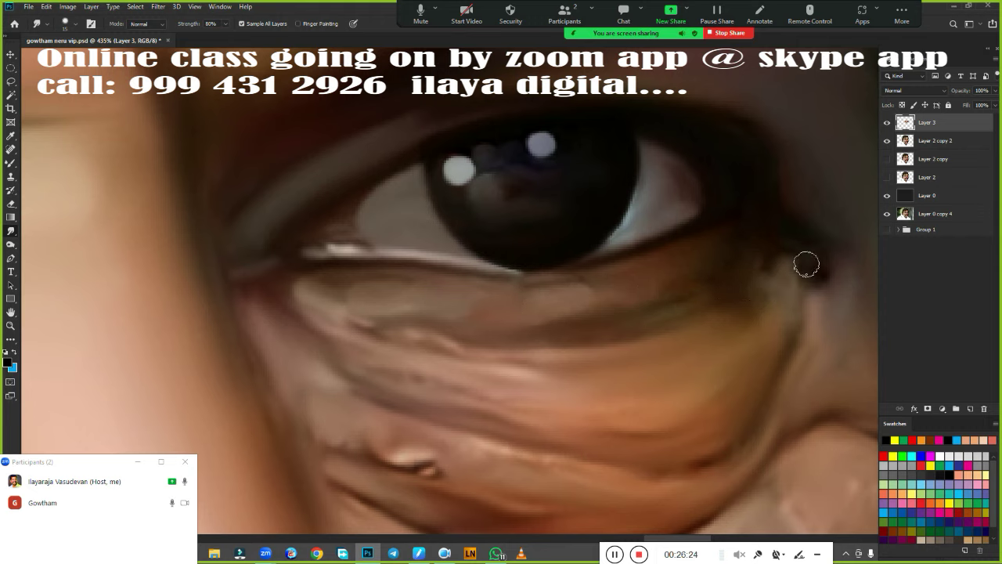
Soften the outer-corner crease, lid-corner skin, under-eye creases and the pale cheek streak
drag(807, 265, 819, 283)
drag(392, 337, 478, 345)
drag(293, 289, 326, 304)
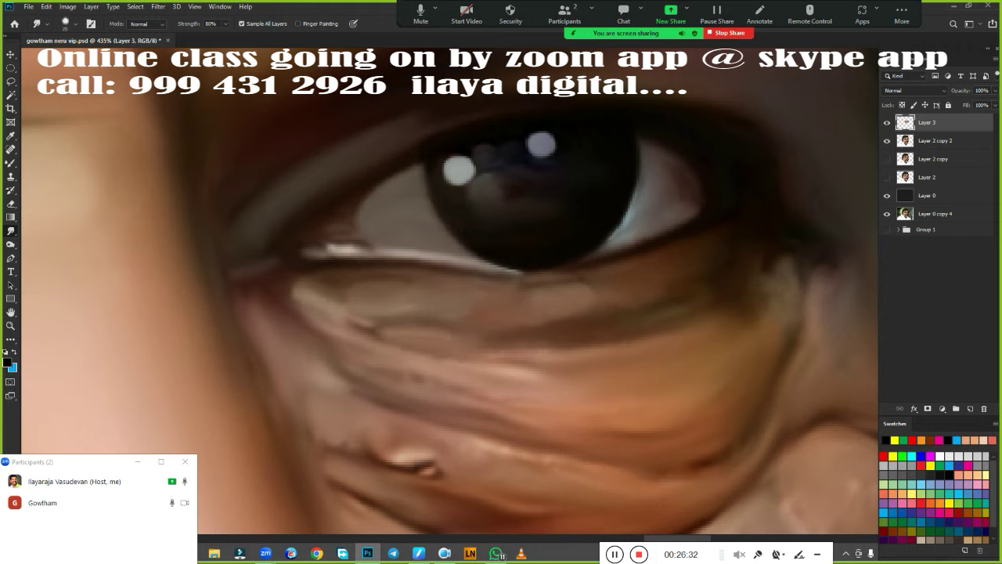
drag(228, 209, 233, 289)
scroll(618, 332, down, 5)
scroll(629, 246, up, 3)
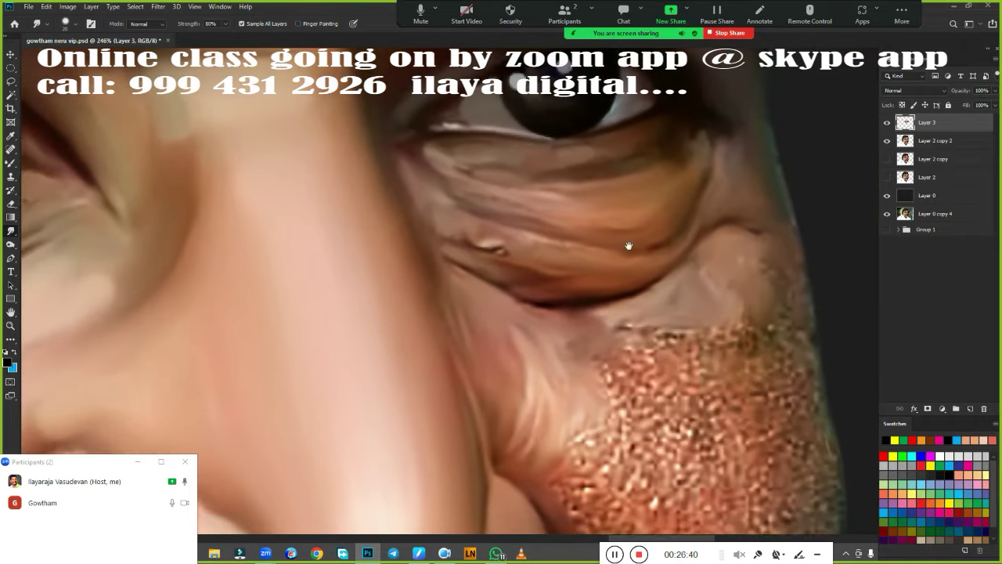
scroll(629, 246, down, 2)
scroll(606, 276, up, 2)
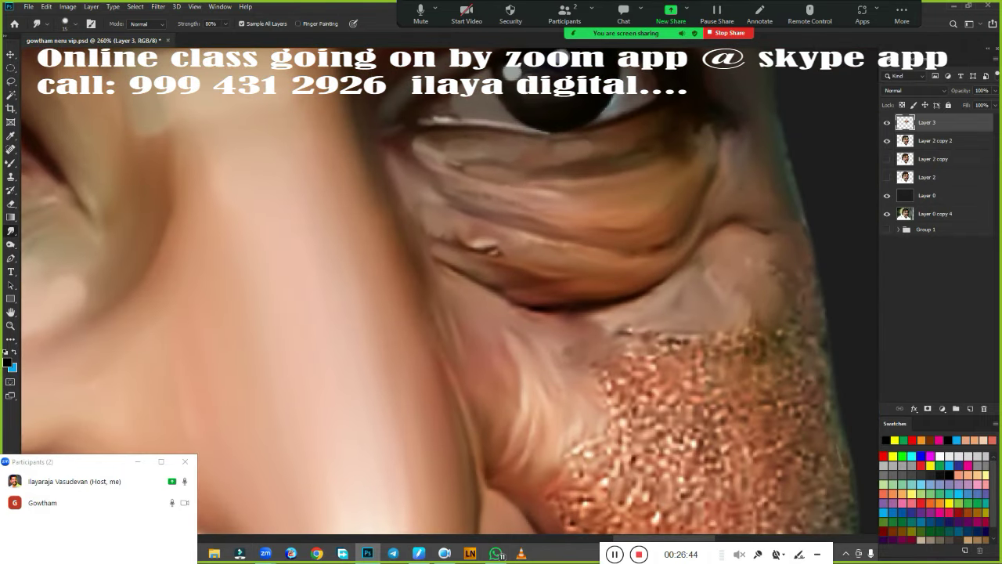
drag(505, 252, 472, 242)
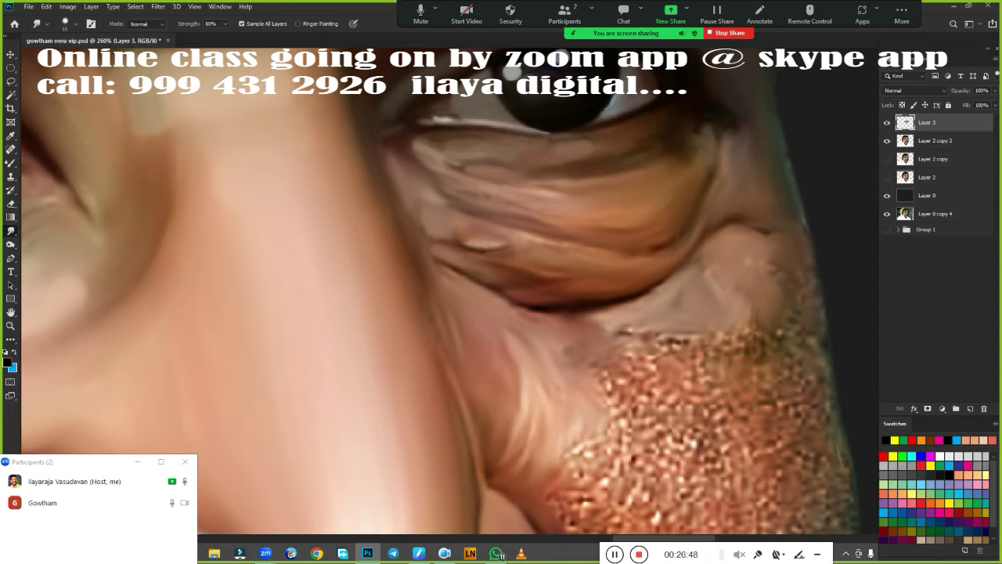
mouse_move(512, 205)
mouse_down()
mouse_move(559, 199)
mouse_move(517, 199)
mouse_up()
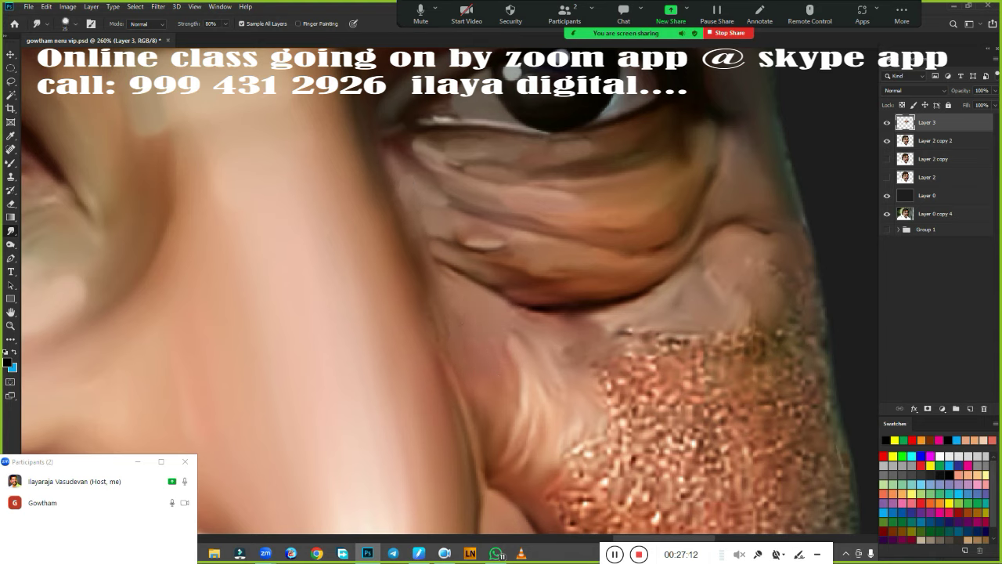
drag(532, 442, 555, 443)
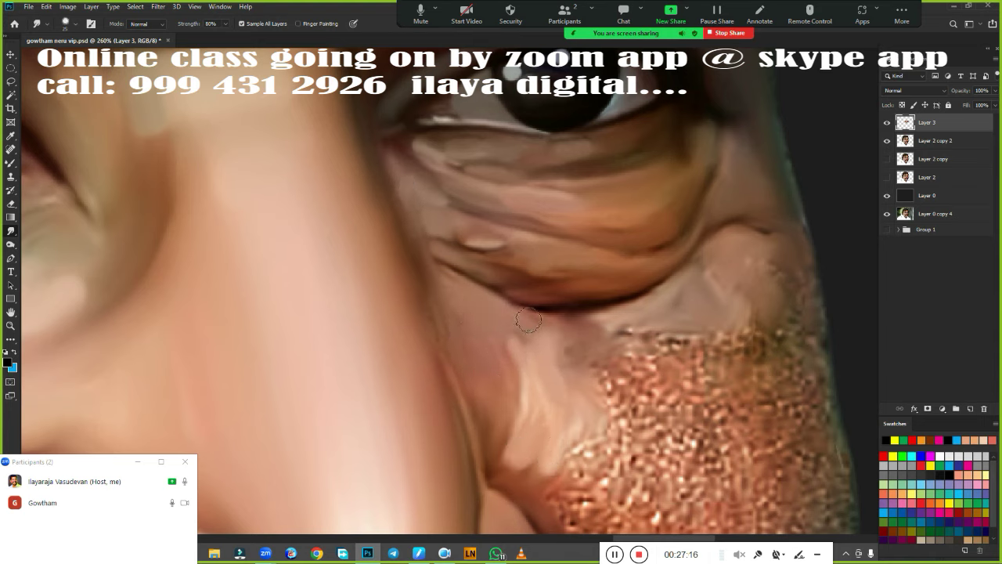
Pan to the nose and smudge the cheek skin beside the nose ridge lighter and smoother
scroll(533, 305, down, 2)
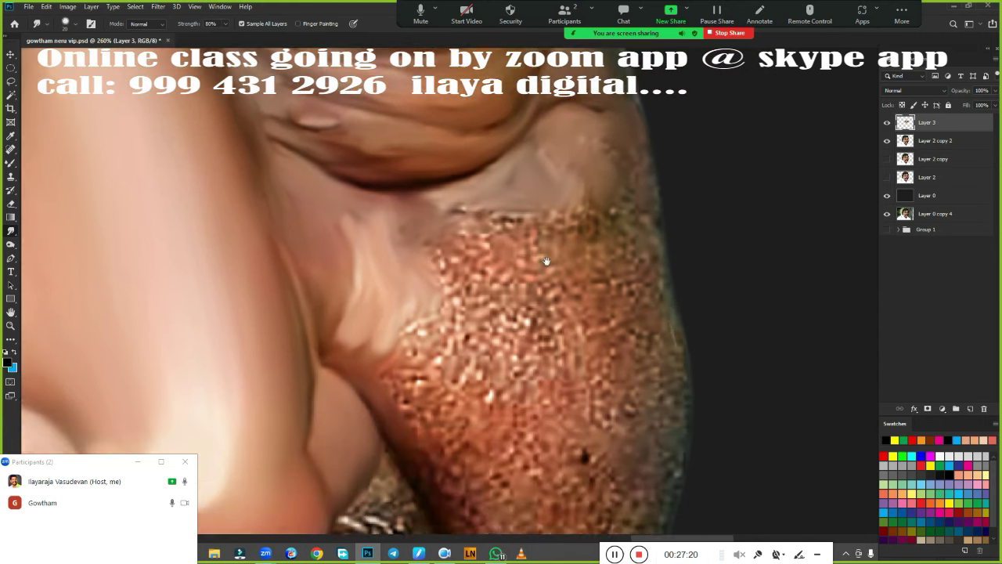
drag(650, 250, 631, 233)
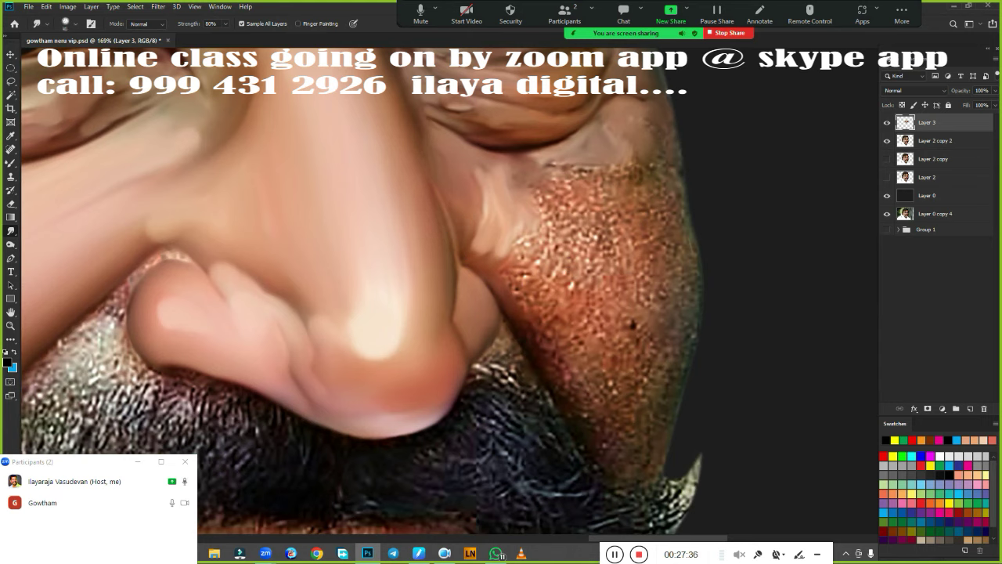
mouse_move(486, 179)
mouse_down()
mouse_move(505, 173)
mouse_move(478, 196)
mouse_move(494, 224)
mouse_up()
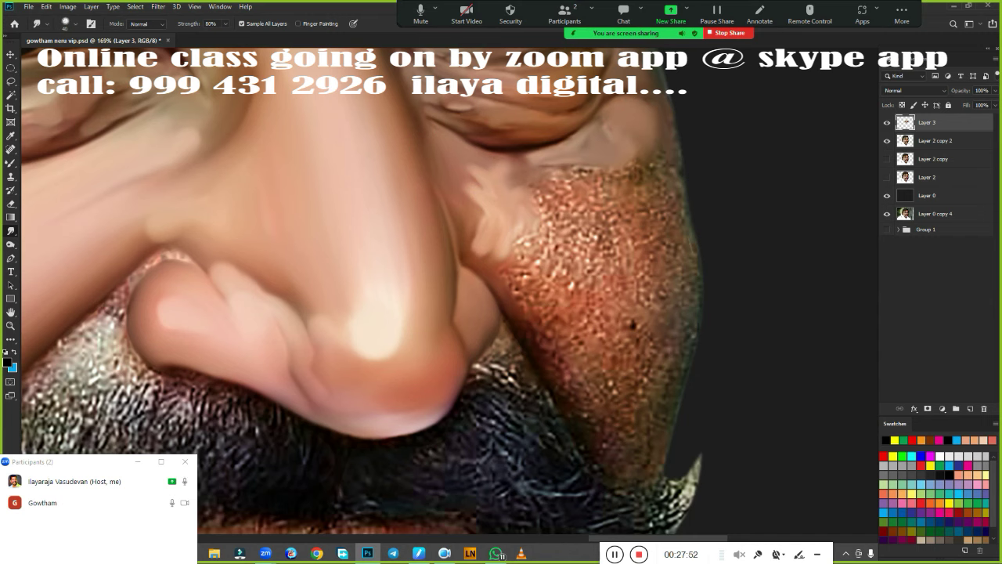
scroll(769, 188, down, 2)
scroll(769, 188, down, 1)
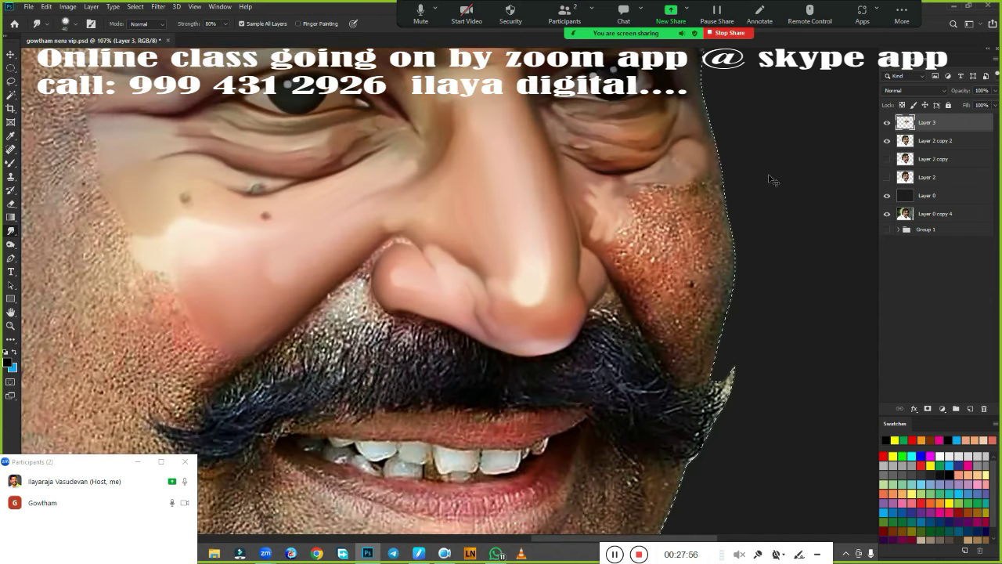
Feather the selection and make the Layer 2 copy and Layer 2 photos visible again
key(shift+F6)
key(Return)
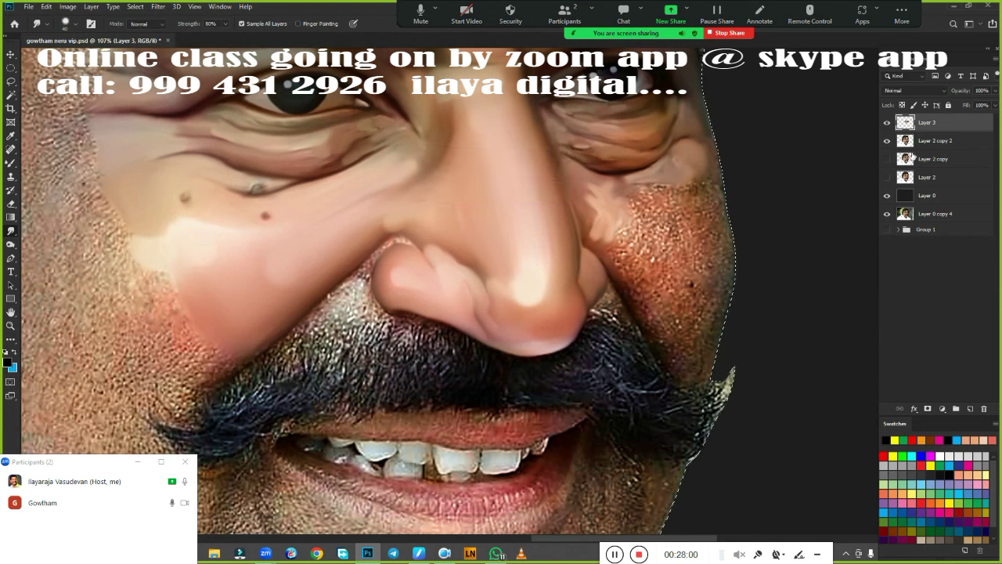
click(932, 158)
click(915, 179)
Make Layer 3 active, deselect, pan to the eyes, and set smudge strength to 90%
key(alt+bracketright)
key(alt+bracketright)
key(alt+bracketright)
key(ctrl+d)
drag(752, 194, 656, 376)
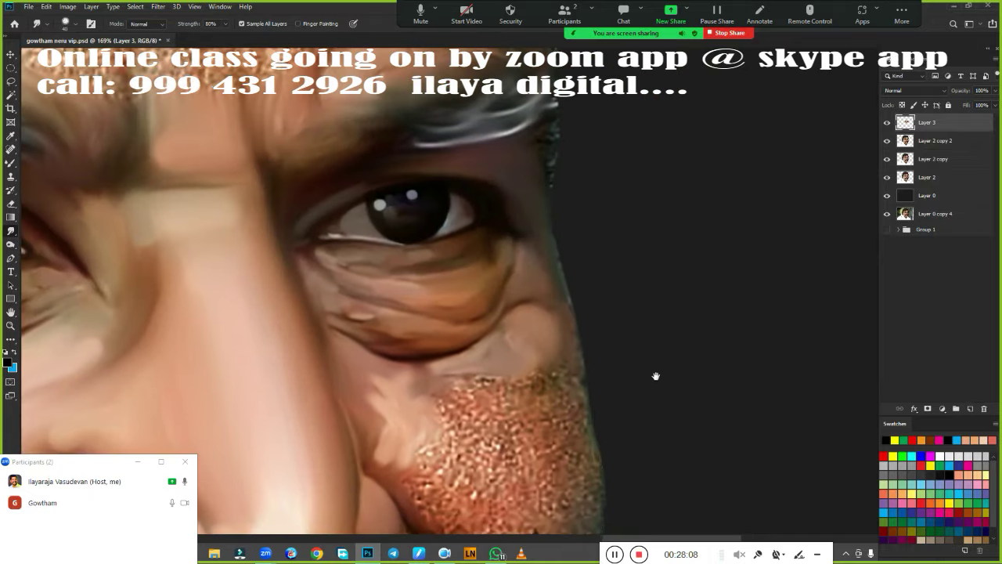
scroll(682, 324, down, 1)
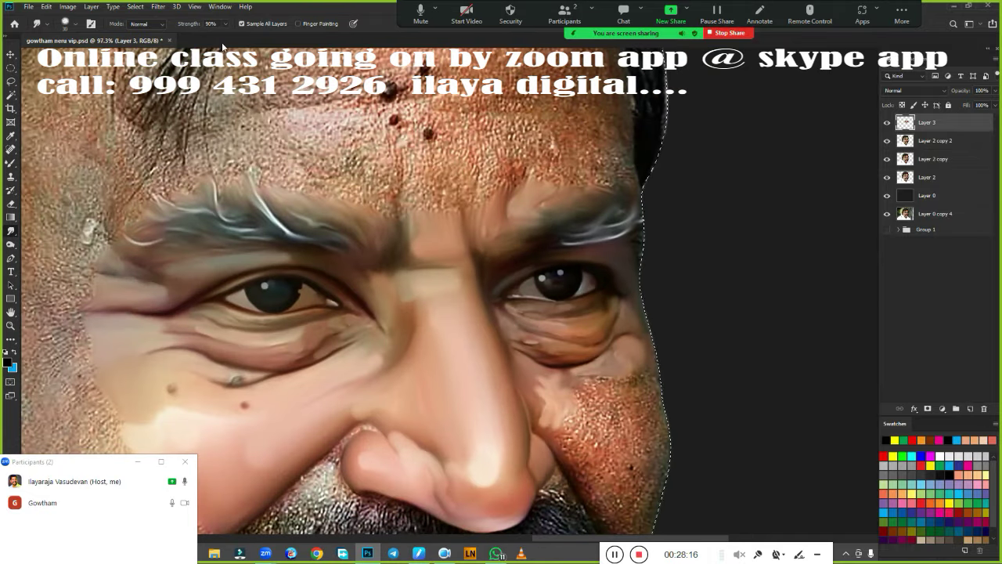
key(9)
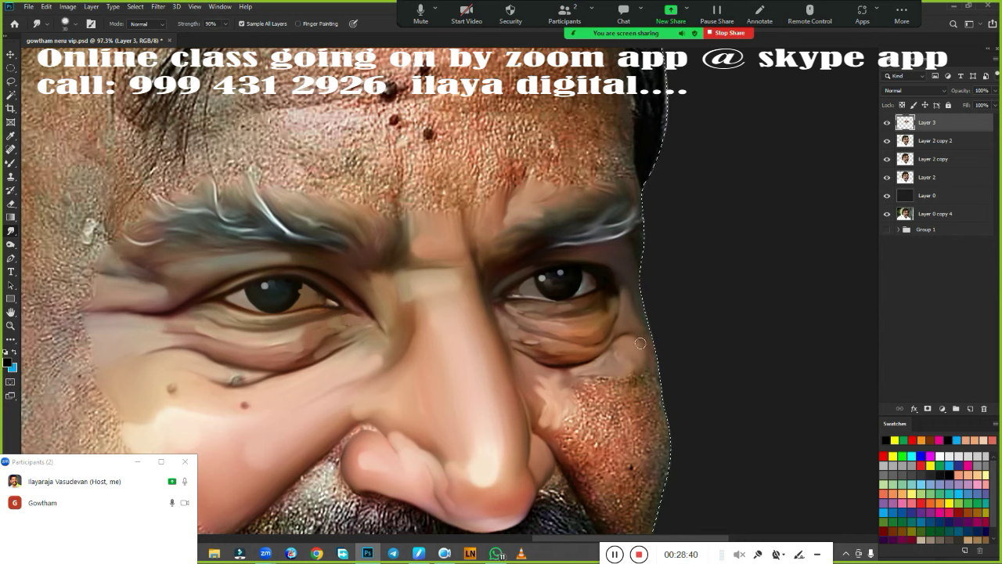
Smudge the stubble along the nose crease, upper right cheek and below the eye smooth
scroll(641, 290, down, 5)
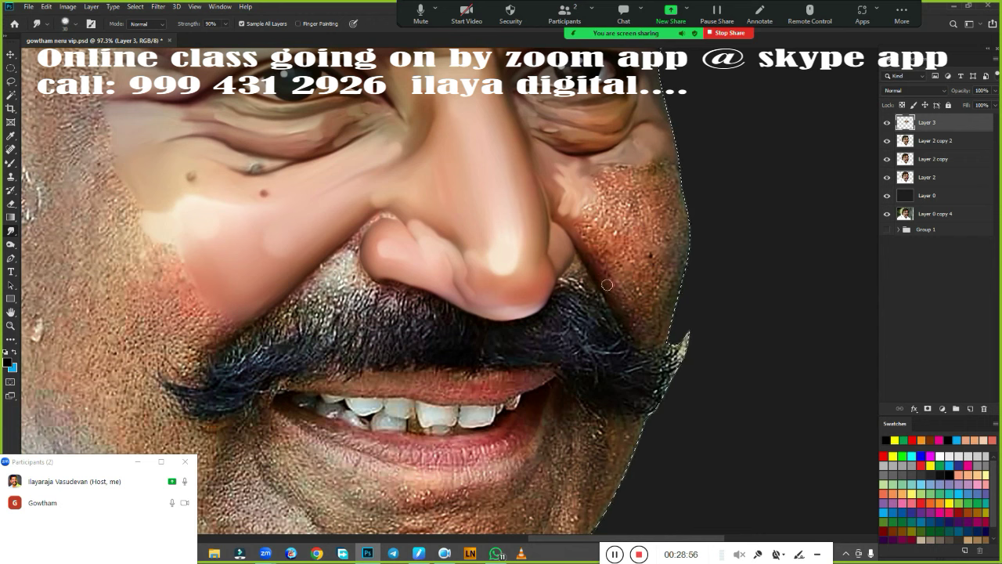
scroll(595, 289, up, 2)
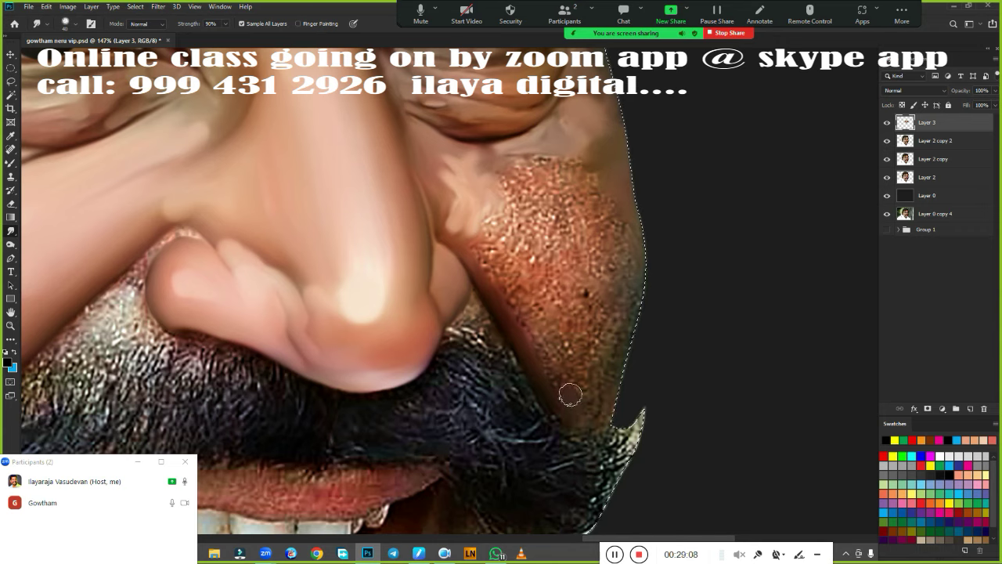
mouse_move(486, 252)
mouse_down()
mouse_move(557, 295)
mouse_move(548, 347)
mouse_move(566, 381)
mouse_move(576, 307)
mouse_move(589, 327)
mouse_move(626, 287)
mouse_move(620, 358)
mouse_move(586, 399)
mouse_up()
mouse_move(503, 174)
mouse_down()
mouse_move(552, 166)
mouse_move(548, 212)
mouse_move(521, 238)
mouse_move(546, 244)
mouse_move(584, 191)
mouse_move(595, 259)
mouse_move(607, 218)
mouse_move(647, 244)
mouse_move(557, 281)
mouse_move(603, 270)
mouse_move(566, 309)
mouse_move(556, 264)
mouse_move(595, 368)
mouse_up()
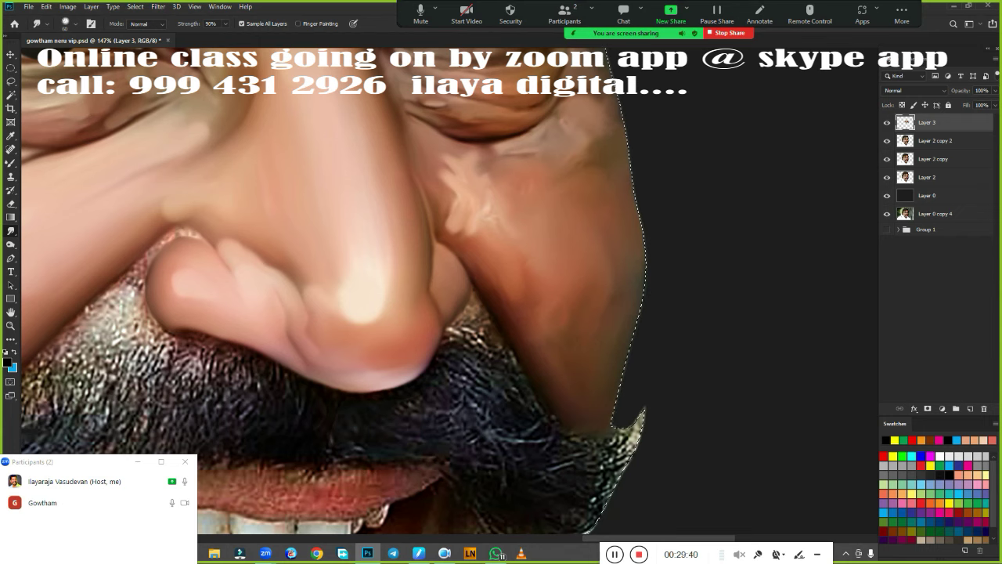
mouse_move(557, 125)
mouse_down()
mouse_move(458, 153)
mouse_move(502, 181)
mouse_up()
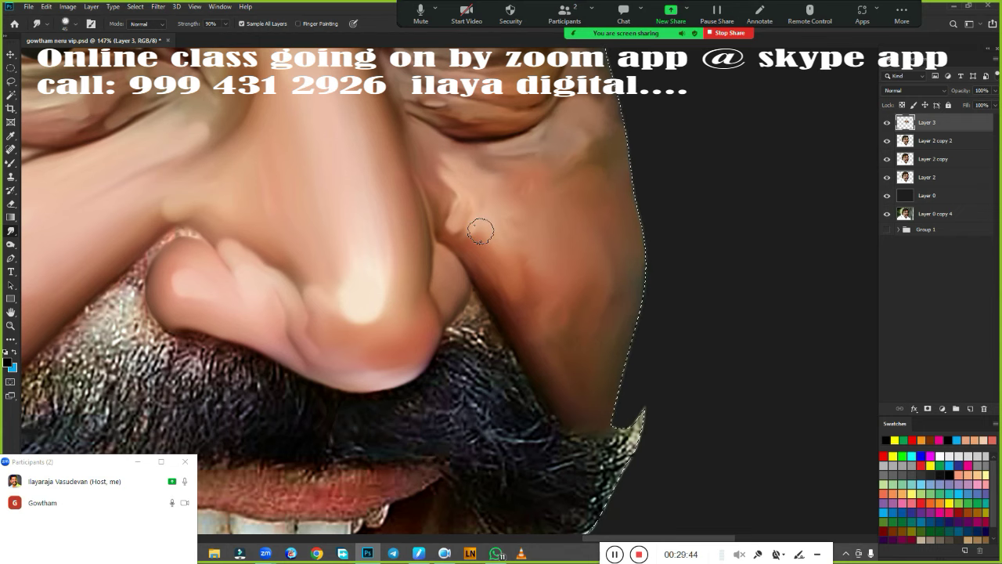
scroll(559, 321, down, 3)
Fill Layer 0 and set Hue/Saturation Lightness to -100 so the backdrop turns solid black
click(887, 141)
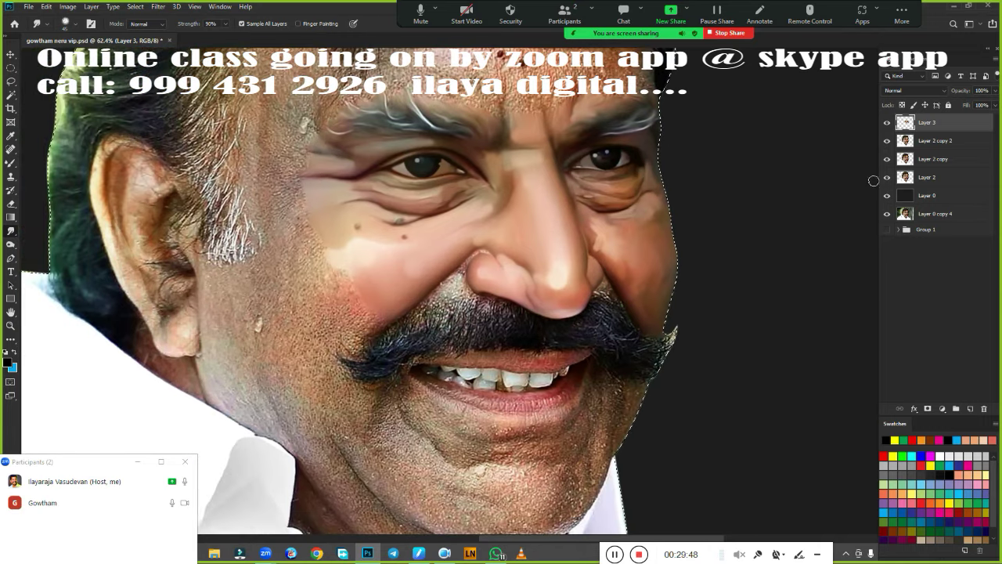
drag(887, 159, 887, 177)
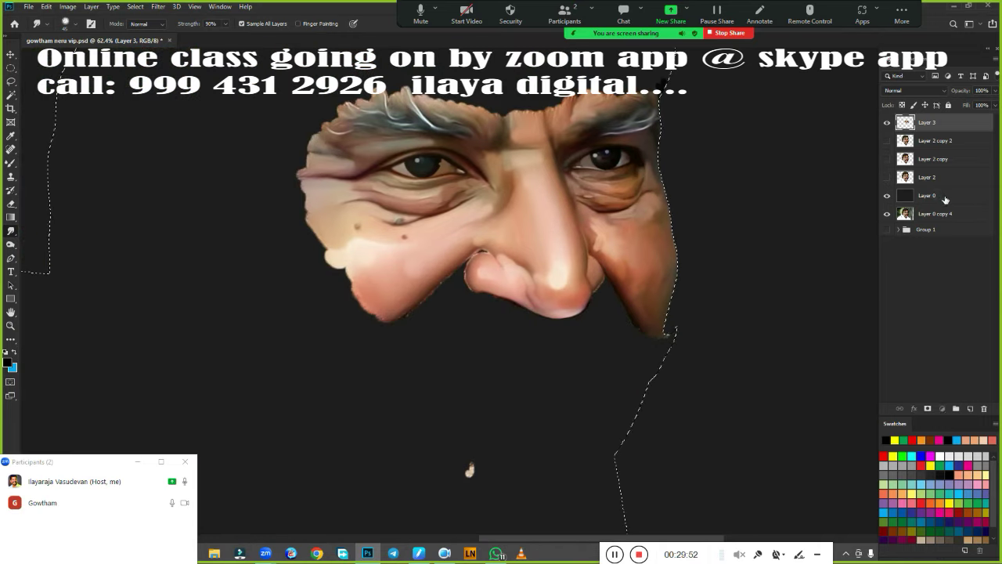
click(928, 196)
key(ctrl+d)
key(ctrl+BackSpace)
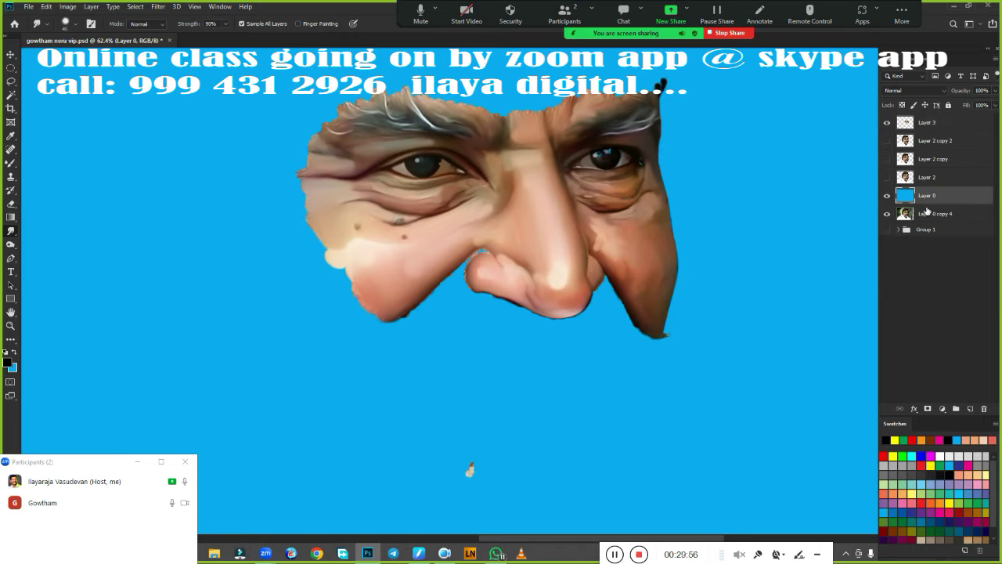
key(ctrl+u)
text(-100)
key(Return)
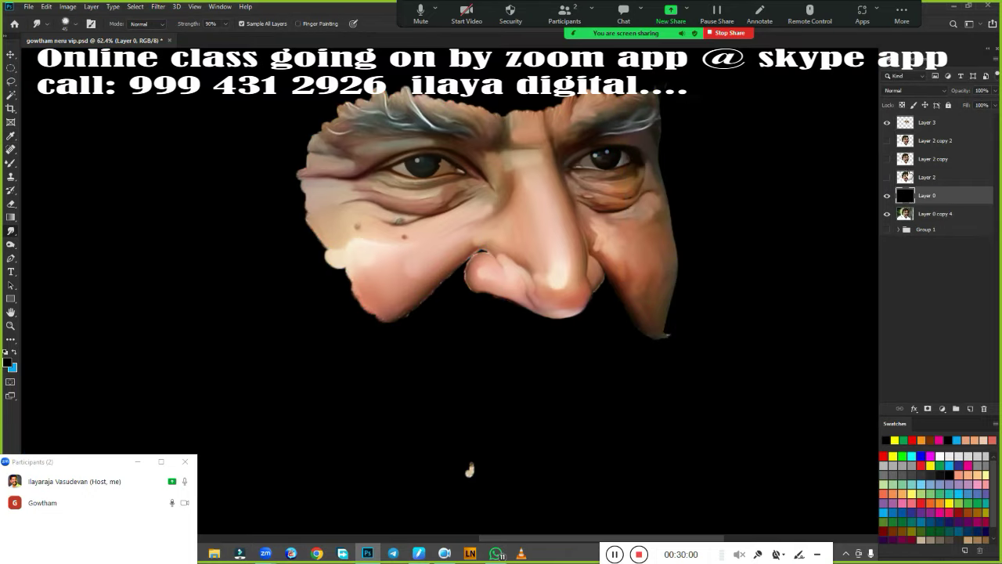
click(888, 140)
On Layer 3, smudge the moustache edge beside and below the nose into smooth, lighter strokes
scroll(615, 212, up, 5)
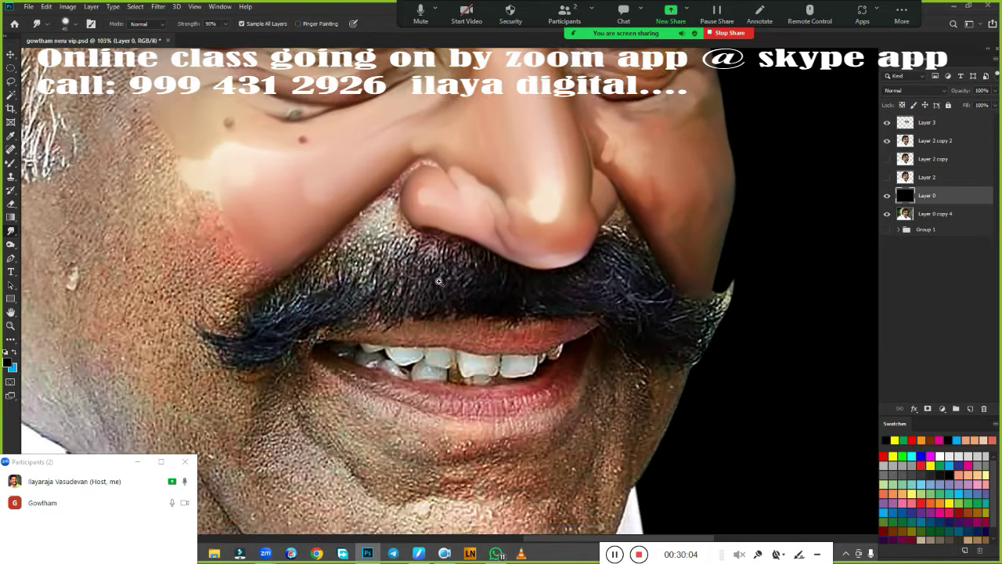
drag(615, 212, 596, 298)
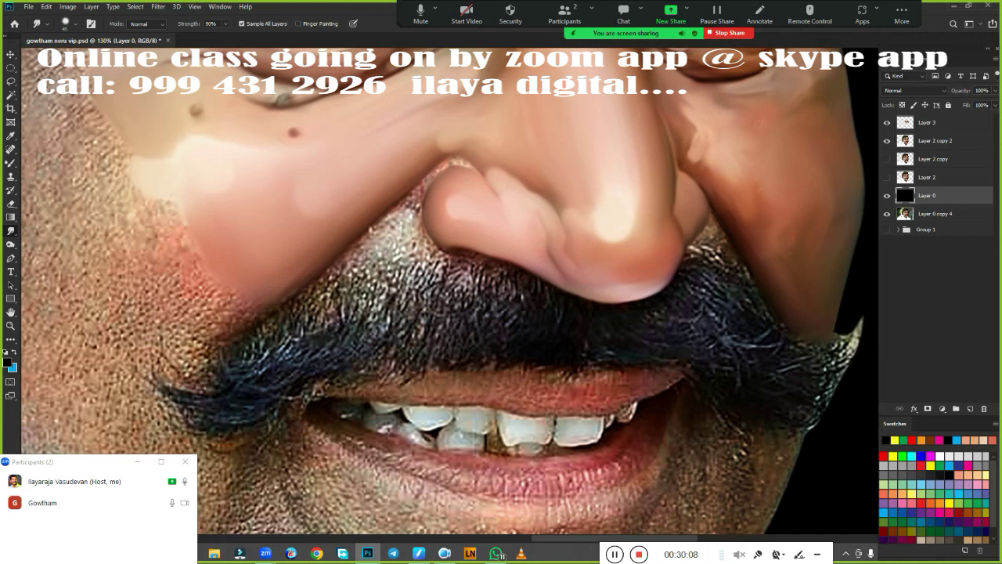
scroll(541, 281, up, 3)
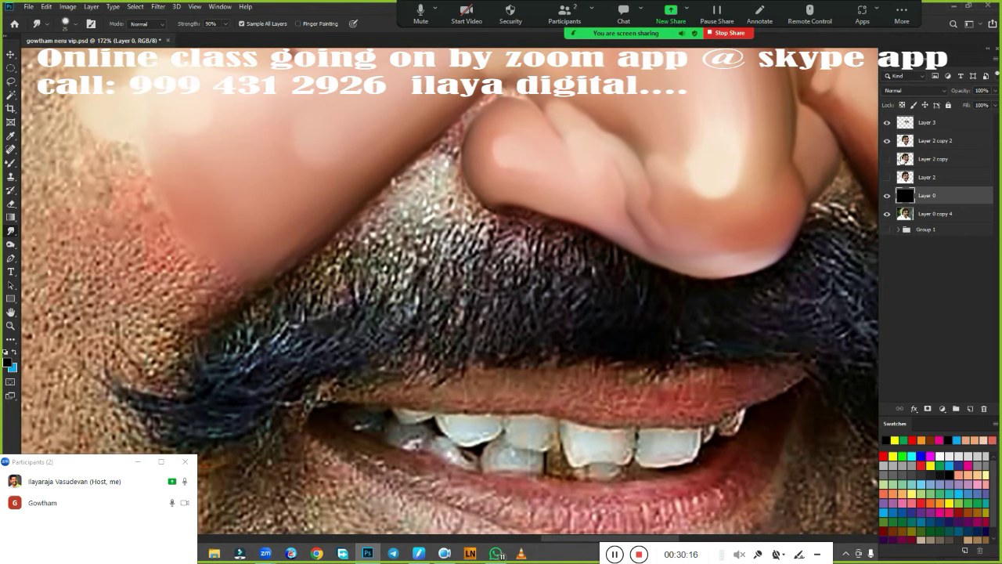
click(928, 123)
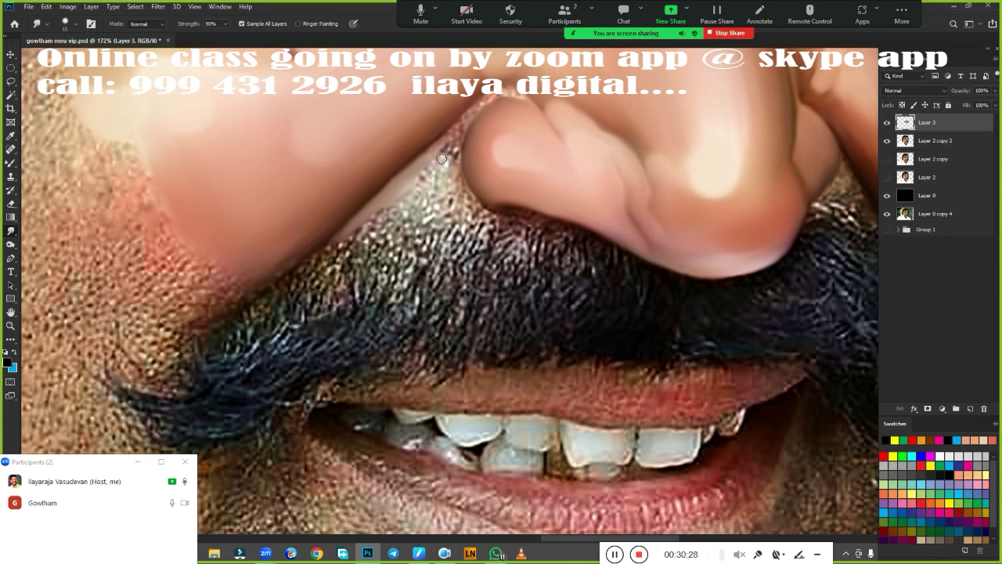
drag(442, 159, 452, 136)
mouse_move(429, 163)
mouse_down()
mouse_move(451, 171)
mouse_move(457, 147)
mouse_up()
mouse_move(463, 185)
mouse_down()
mouse_move(543, 224)
mouse_move(488, 218)
mouse_move(479, 200)
mouse_up()
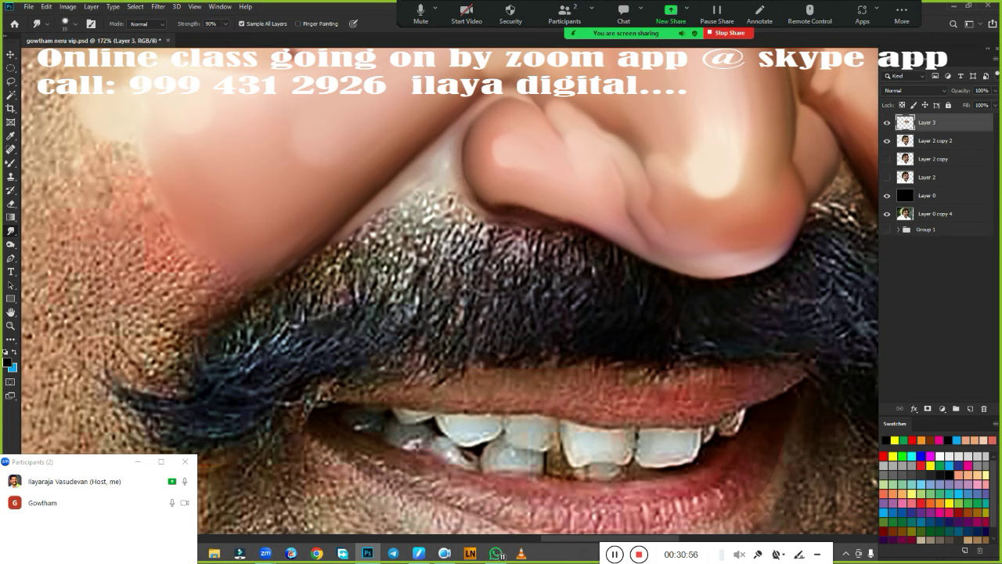
mouse_move(368, 224)
mouse_down()
mouse_move(459, 215)
mouse_move(376, 223)
mouse_move(458, 201)
mouse_move(385, 212)
mouse_move(466, 219)
mouse_move(342, 237)
mouse_move(396, 202)
mouse_up()
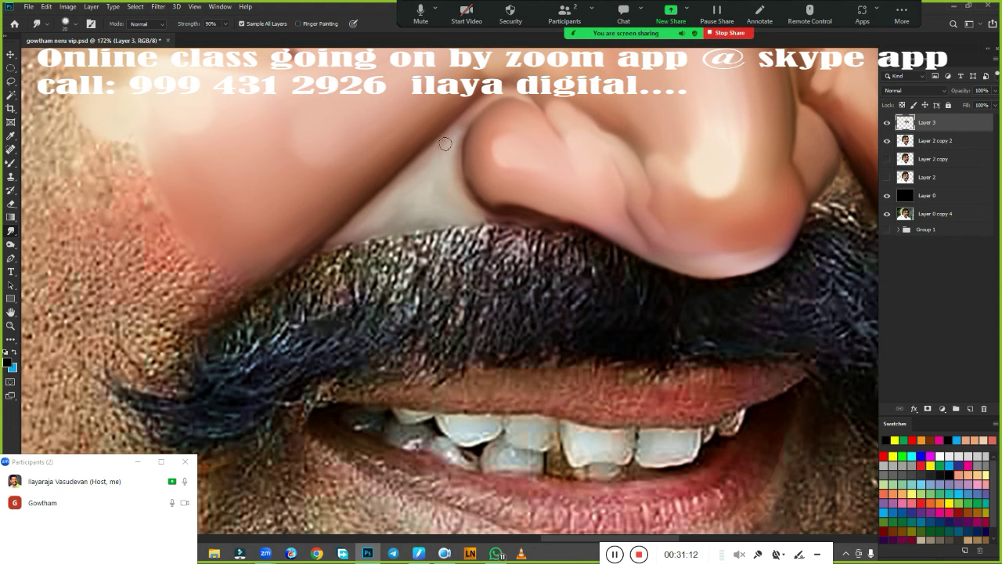
Smudge the skin just above the moustache and erase the pale patch there
scroll(534, 272, down, 5)
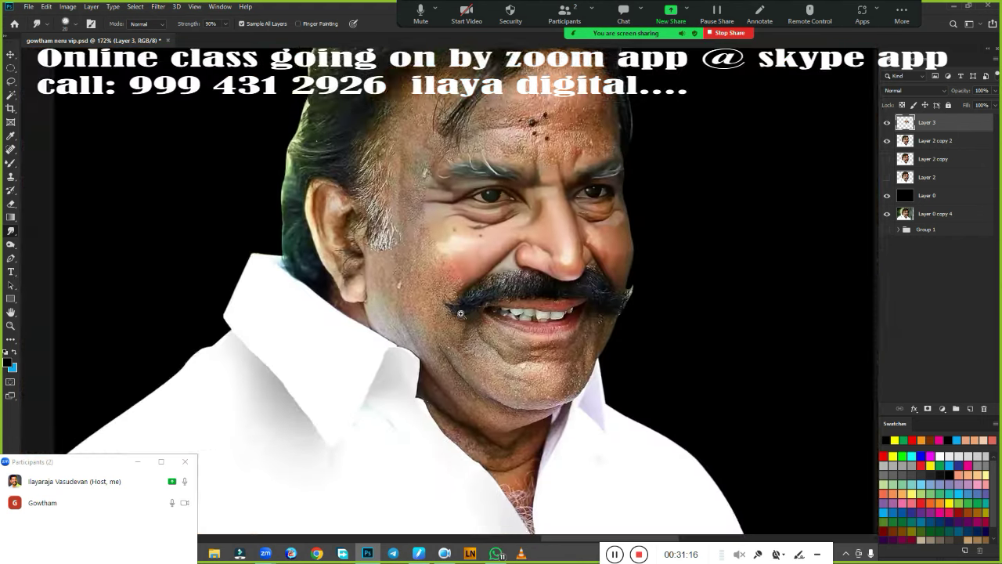
scroll(474, 278, up, 3)
mouse_move(476, 266)
mouse_down()
mouse_move(468, 274)
mouse_move(482, 276)
mouse_up()
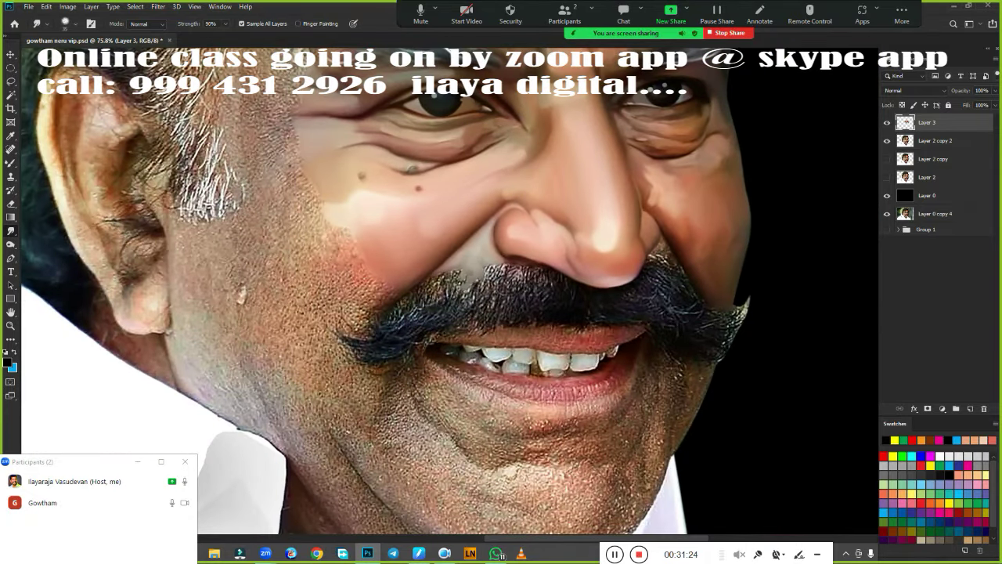
scroll(478, 271, up, 2)
scroll(477, 270, up, 2)
key(e)
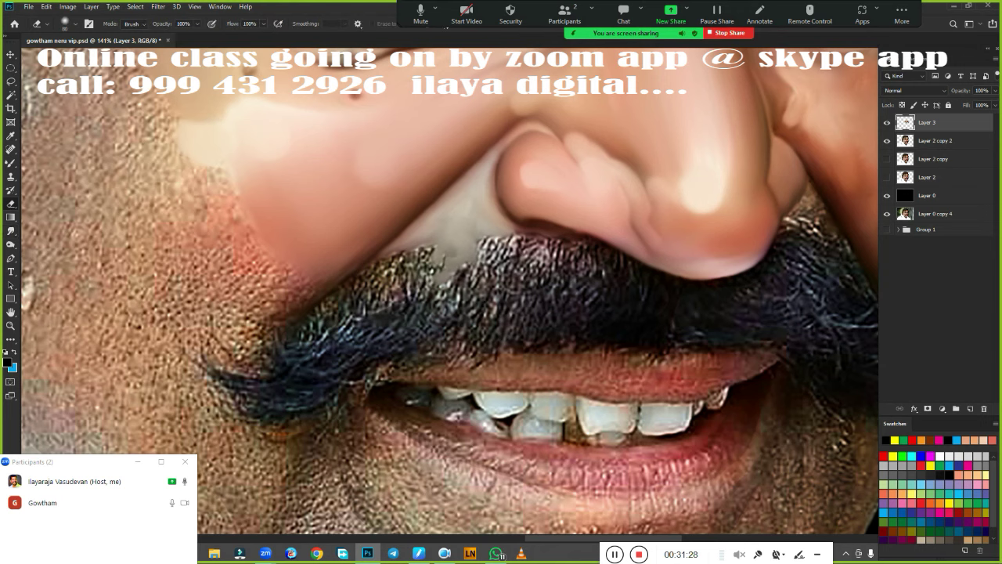
mouse_move(482, 270)
mouse_down()
mouse_move(396, 282)
mouse_move(423, 243)
mouse_move(544, 271)
mouse_up()
scroll(297, 375, down, 5)
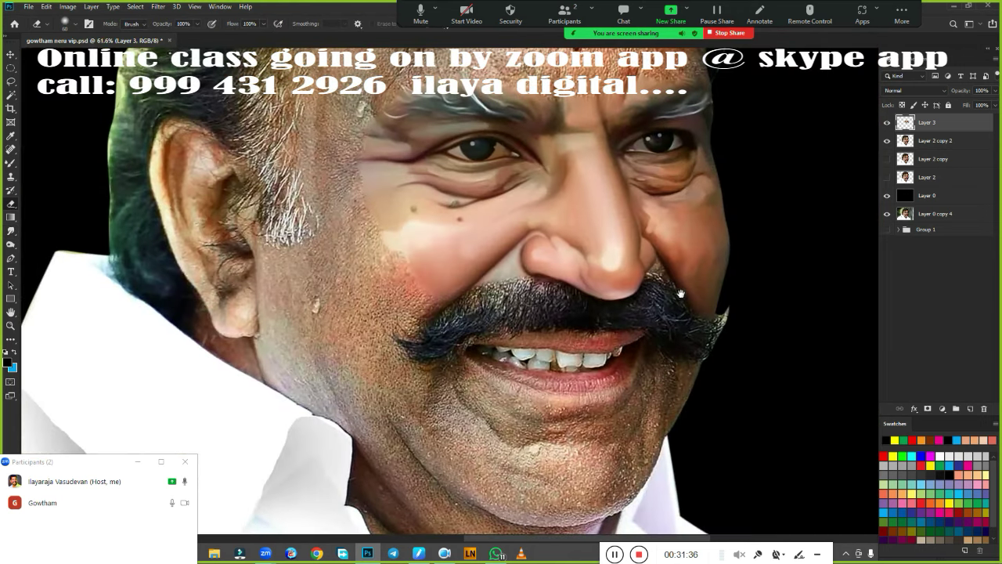
scroll(669, 279, up, 3)
scroll(607, 286, up, 2)
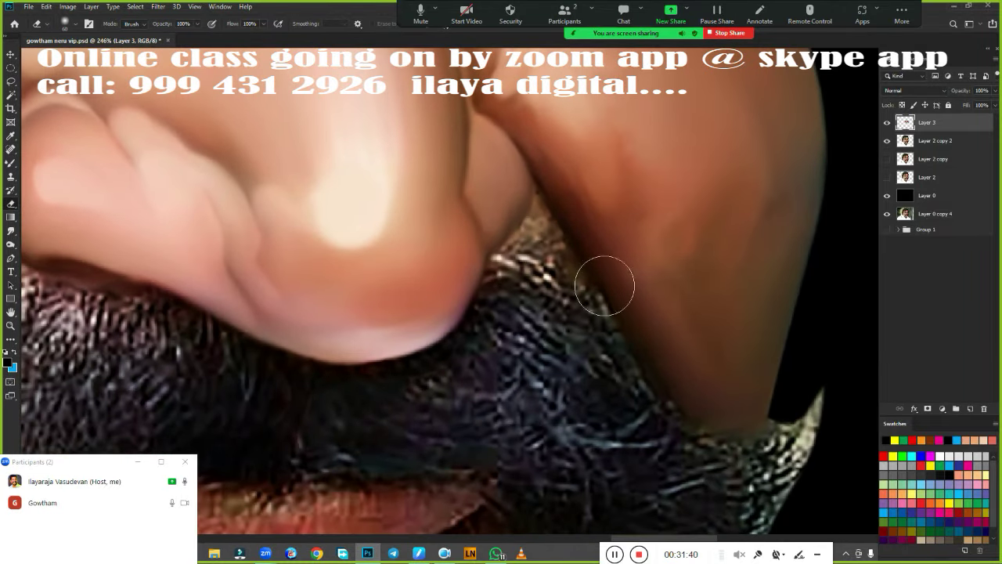
Smudge the nose edge, hair–skin border and moustache highlights into a smooth transition
key(r)
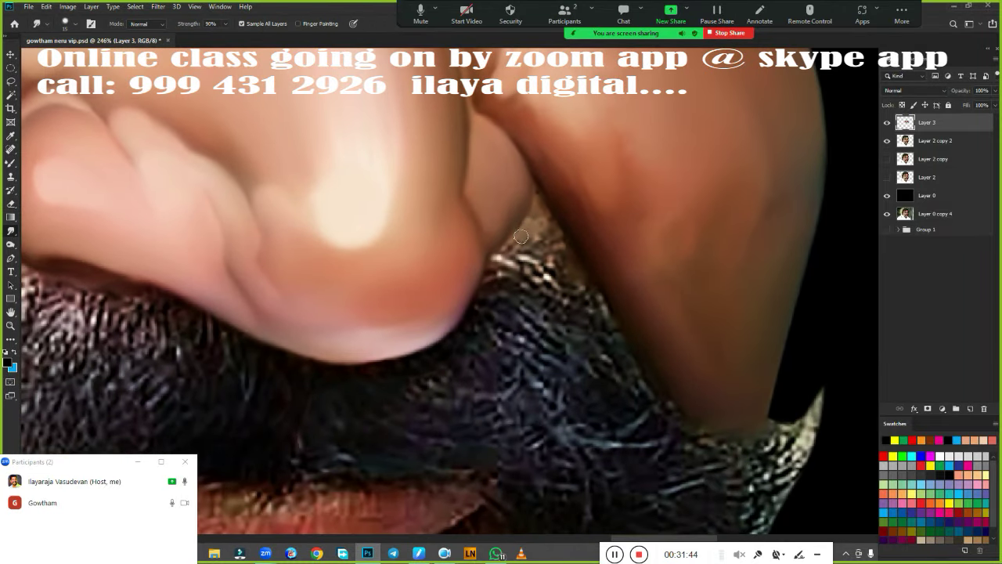
mouse_move(520, 236)
mouse_down()
mouse_move(505, 255)
mouse_move(536, 216)
mouse_move(571, 257)
mouse_move(525, 245)
mouse_move(501, 260)
mouse_move(598, 286)
mouse_move(535, 199)
mouse_up()
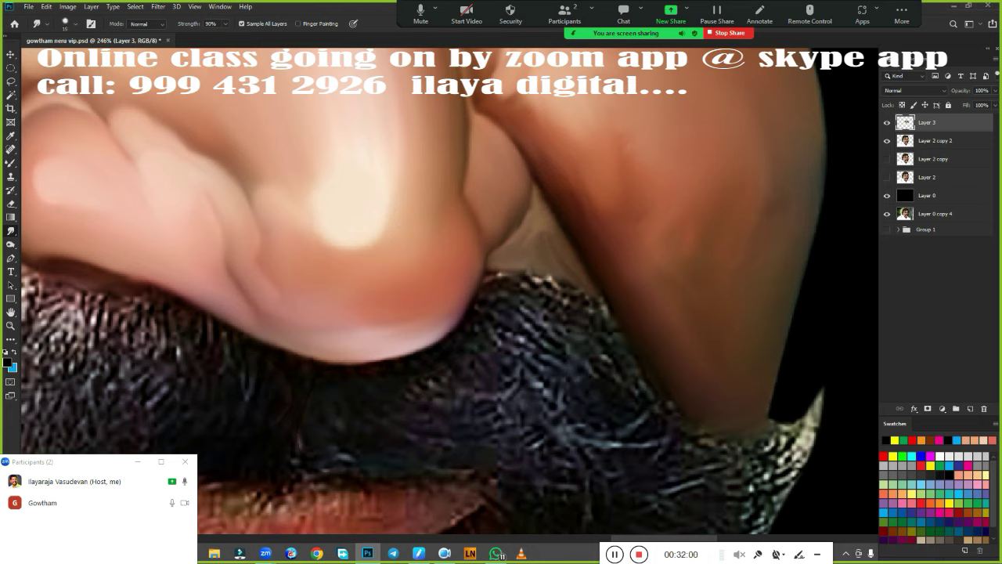
mouse_move(532, 236)
mouse_down()
mouse_move(538, 217)
mouse_move(554, 246)
mouse_up()
mouse_move(497, 274)
mouse_down()
mouse_move(549, 275)
mouse_move(532, 274)
mouse_move(605, 296)
mouse_up()
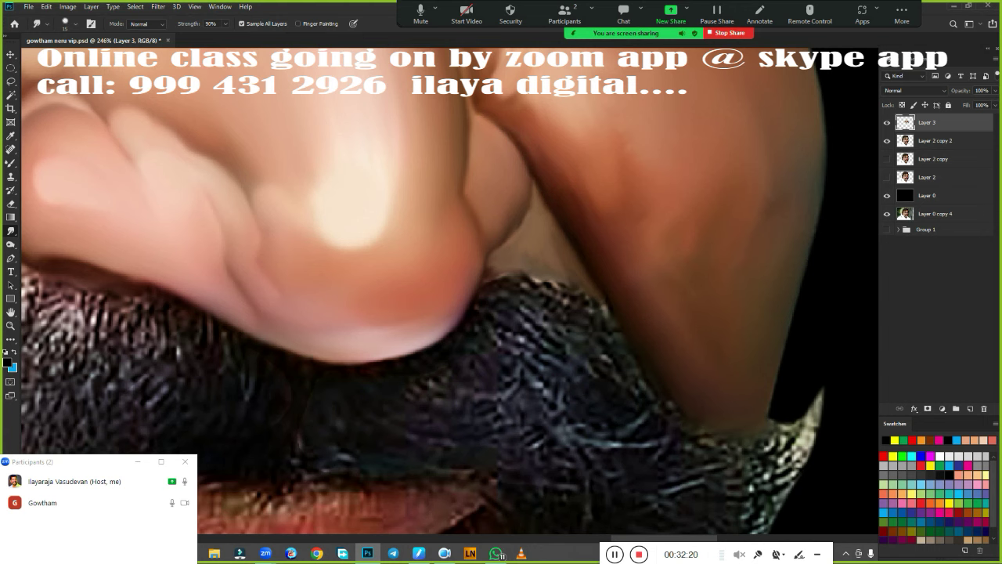
scroll(576, 353, down, 5)
key(e)
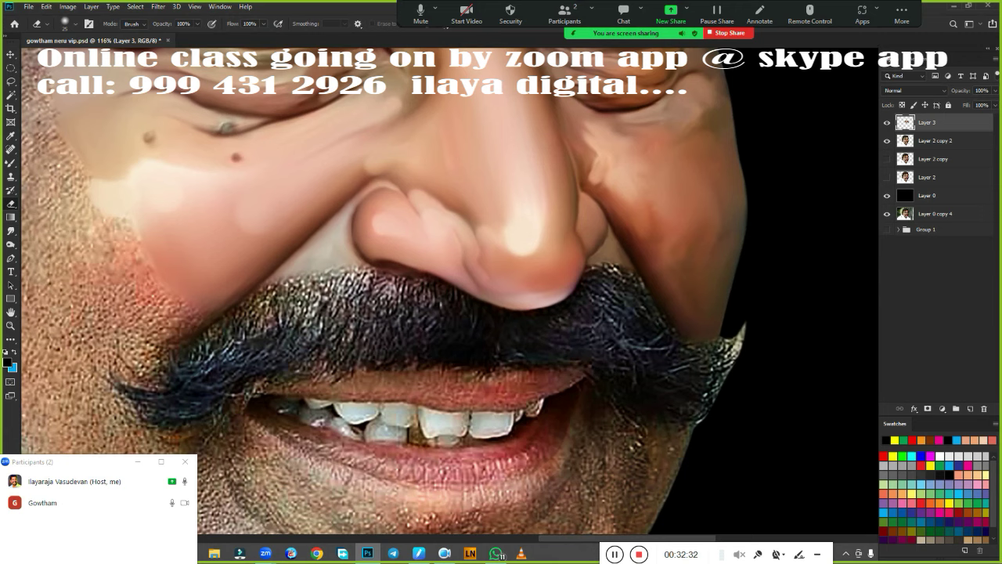
With a smaller Mixer Brush, darken the upper edge of the nose
key(b)
scroll(580, 340, down, 2)
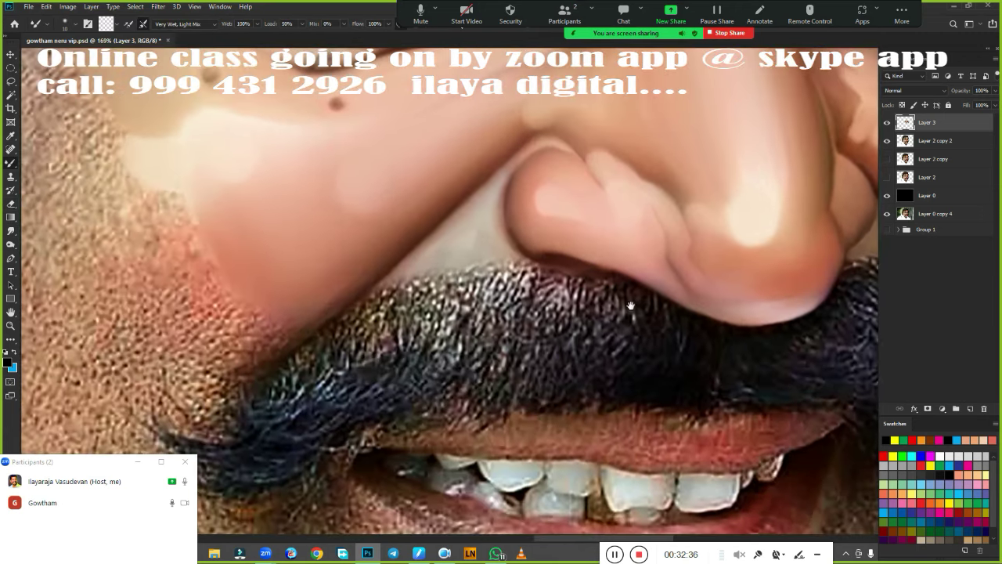
scroll(574, 321, down, 3)
scroll(589, 300, up, 2)
scroll(589, 300, up, 1)
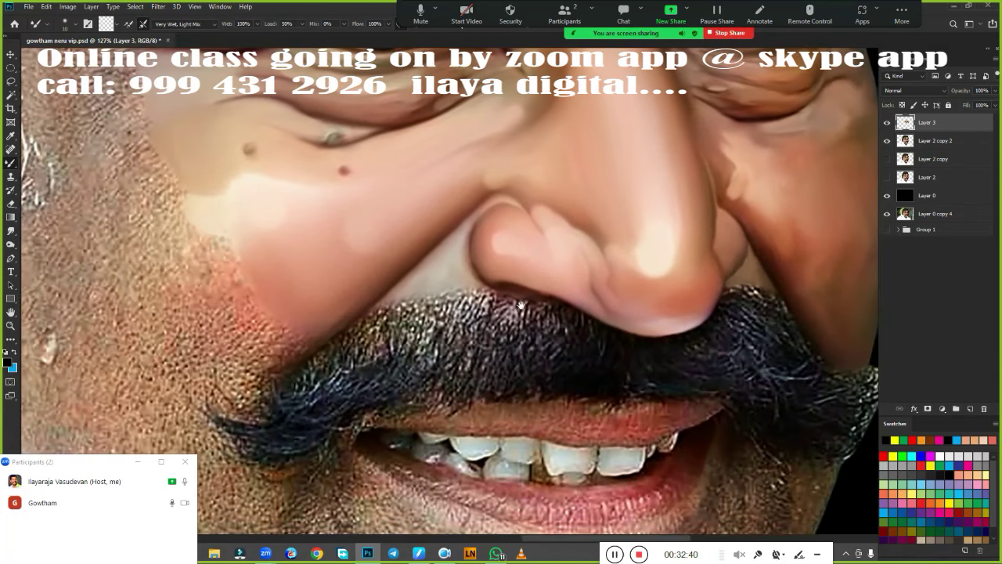
scroll(590, 300, up, 1)
scroll(590, 300, up, 1)
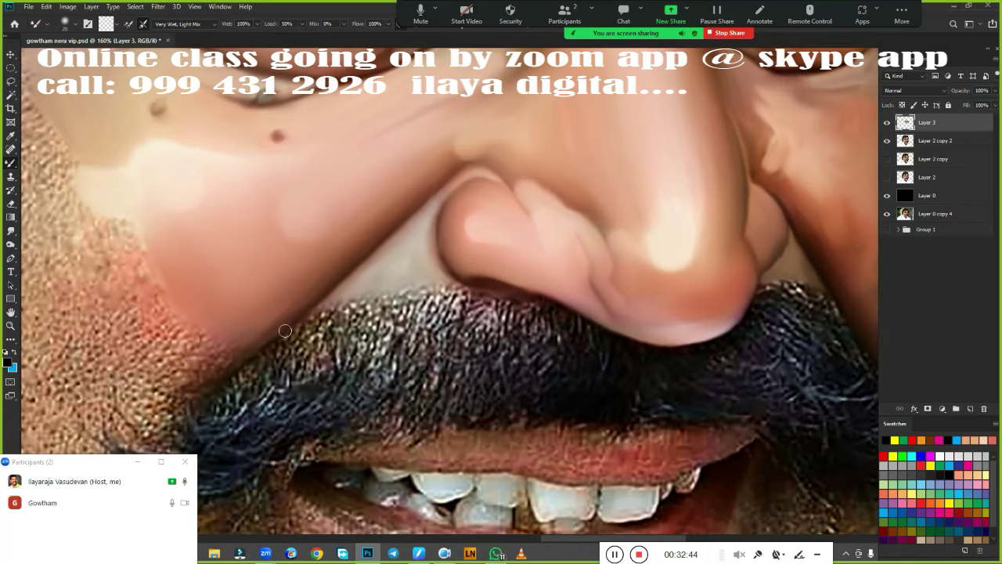
key(bracketleft)
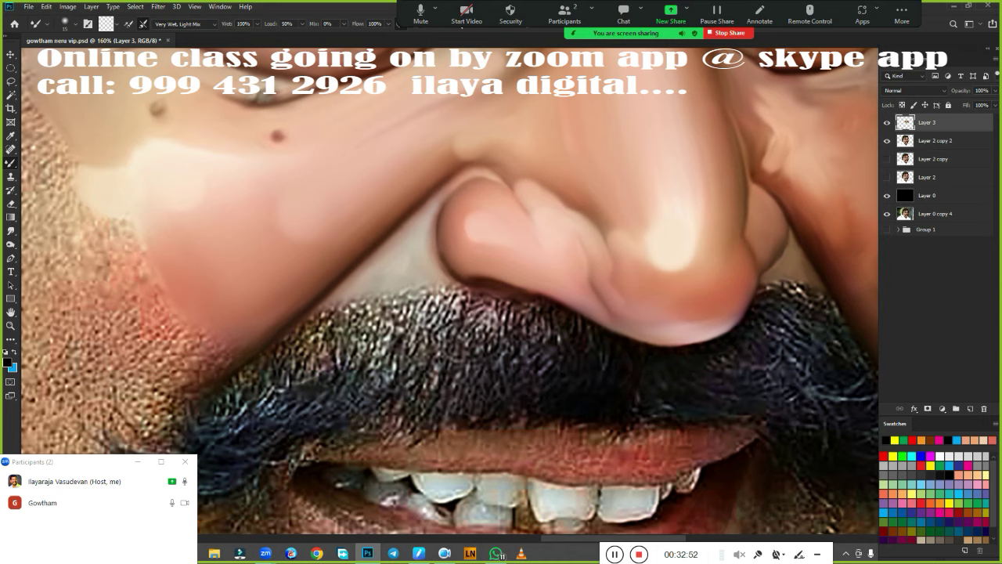
drag(462, 171, 498, 167)
Paint soft shadows along the nose's lower and left edges
scroll(488, 276, down, 5)
scroll(488, 276, up, 5)
scroll(488, 276, up, 1)
scroll(488, 277, up, 2)
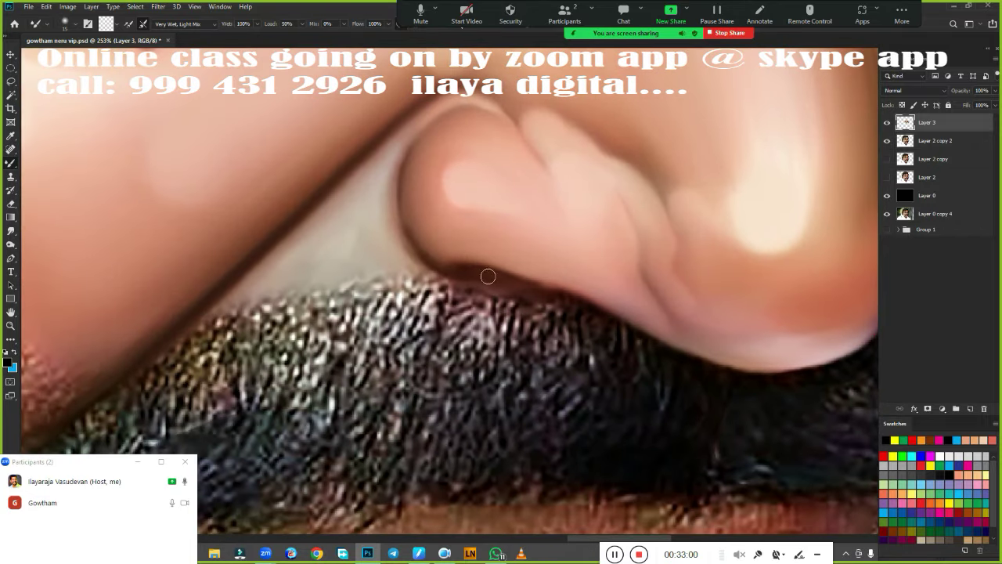
mouse_move(471, 279)
mouse_down()
mouse_move(548, 284)
mouse_move(577, 300)
mouse_move(431, 271)
mouse_up()
mouse_move(403, 230)
mouse_down()
mouse_move(404, 145)
mouse_move(470, 105)
mouse_move(497, 111)
mouse_move(517, 131)
mouse_move(482, 105)
mouse_up()
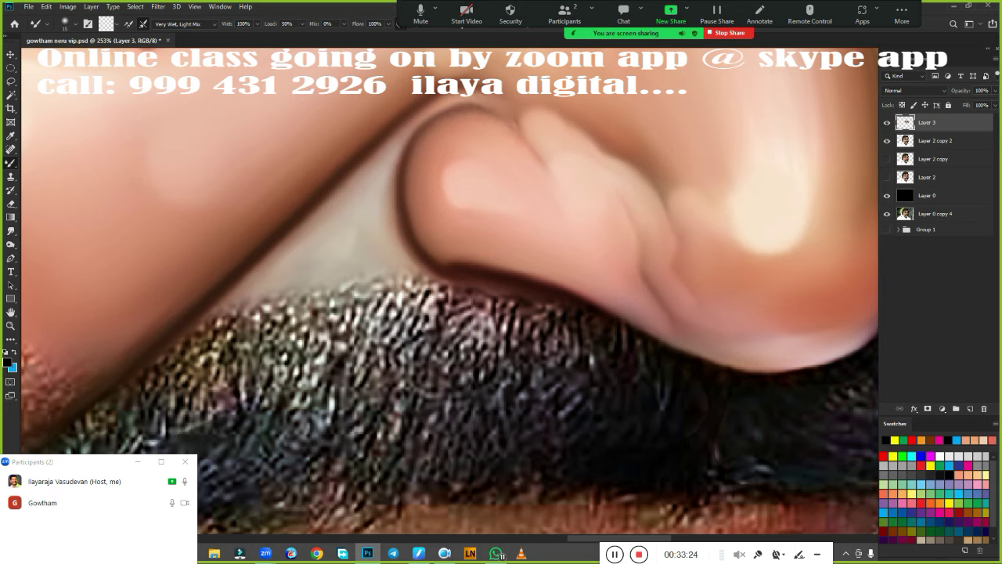
With a slightly larger brush, blend and darken where the nose meets the mustache
key(bracketright)
scroll(548, 340, down, 5)
scroll(549, 340, up, 3)
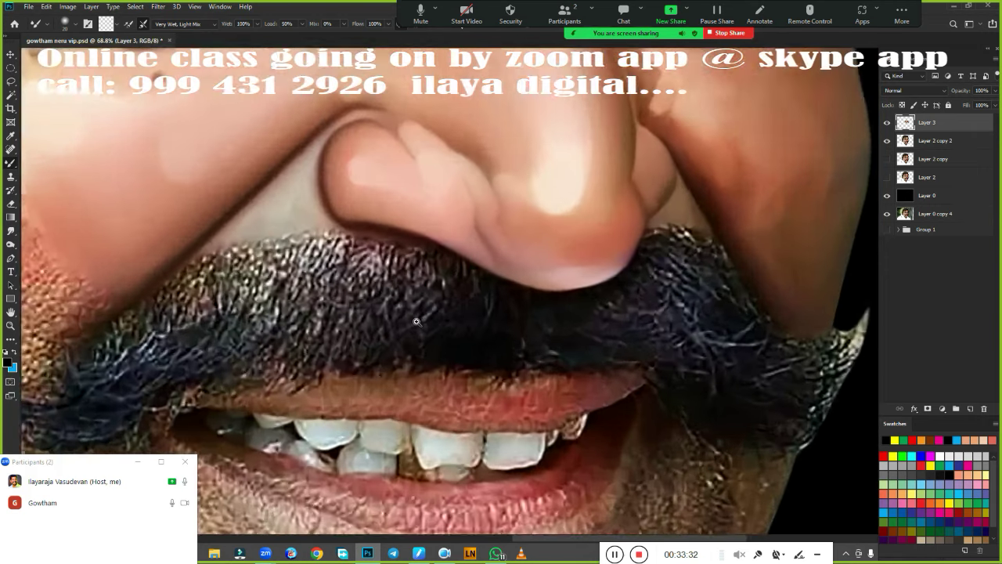
scroll(549, 341, up, 2)
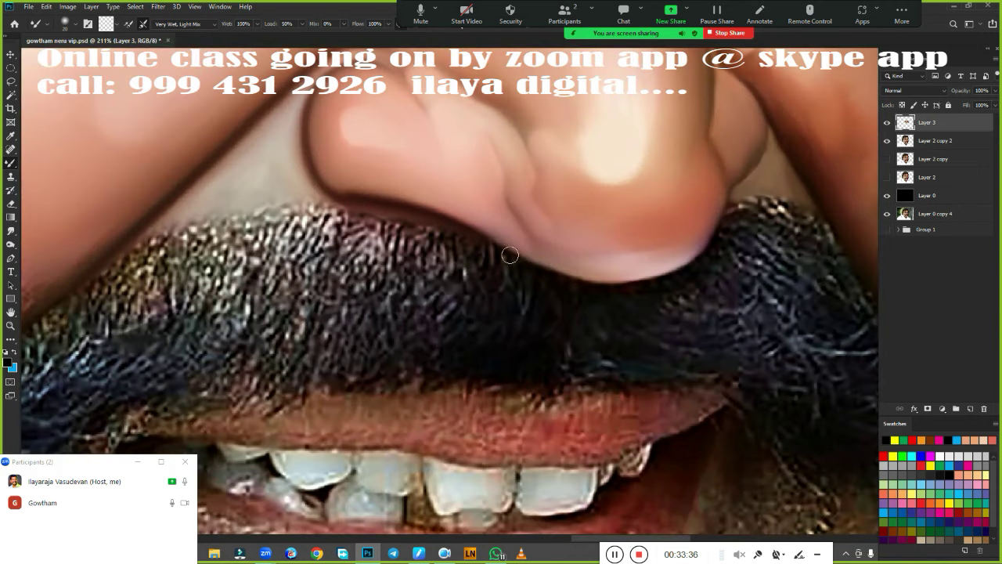
mouse_move(510, 255)
mouse_down()
mouse_move(545, 279)
mouse_move(368, 333)
mouse_up()
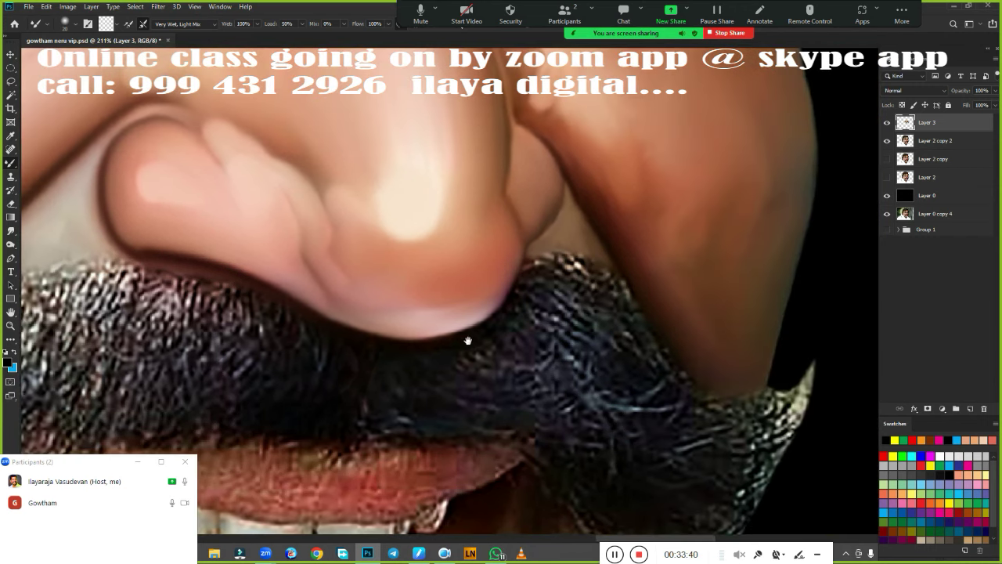
drag(527, 249, 528, 271)
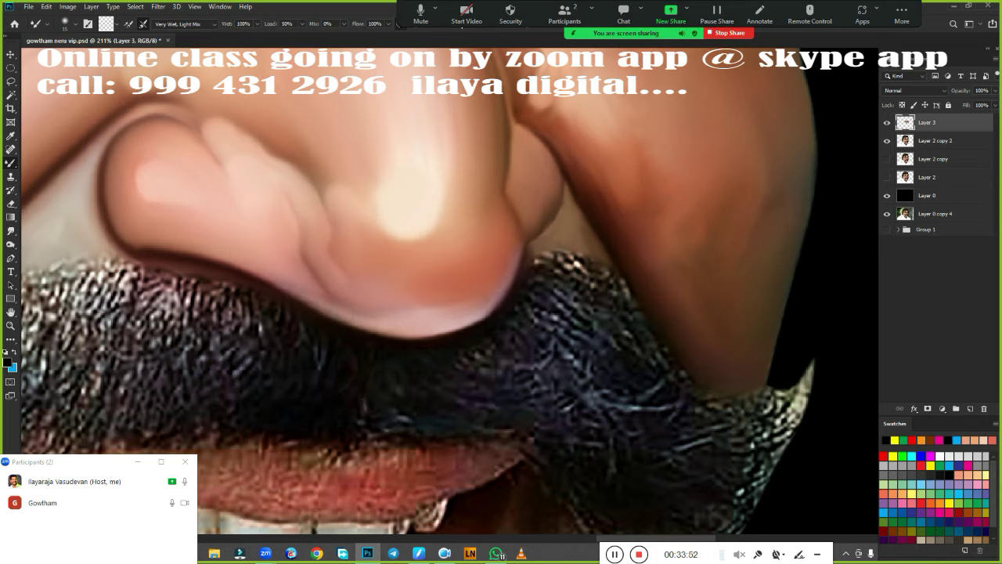
Shade and smooth the nose-wing edges
drag(551, 201, 535, 224)
drag(563, 180, 564, 211)
drag(526, 263, 562, 205)
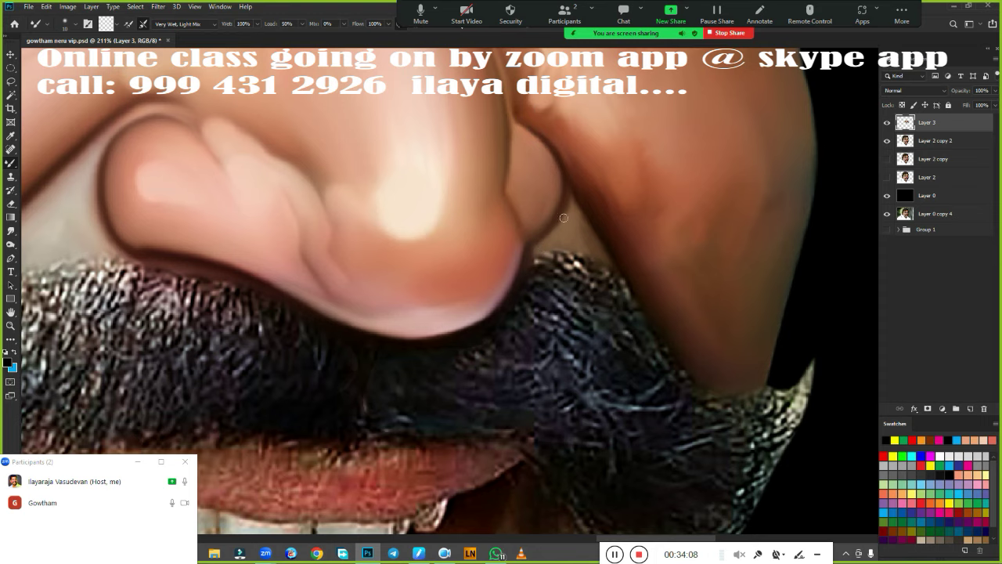
drag(575, 194, 572, 213)
Zoom out to review the shaded nose
scroll(597, 281, down, 5)
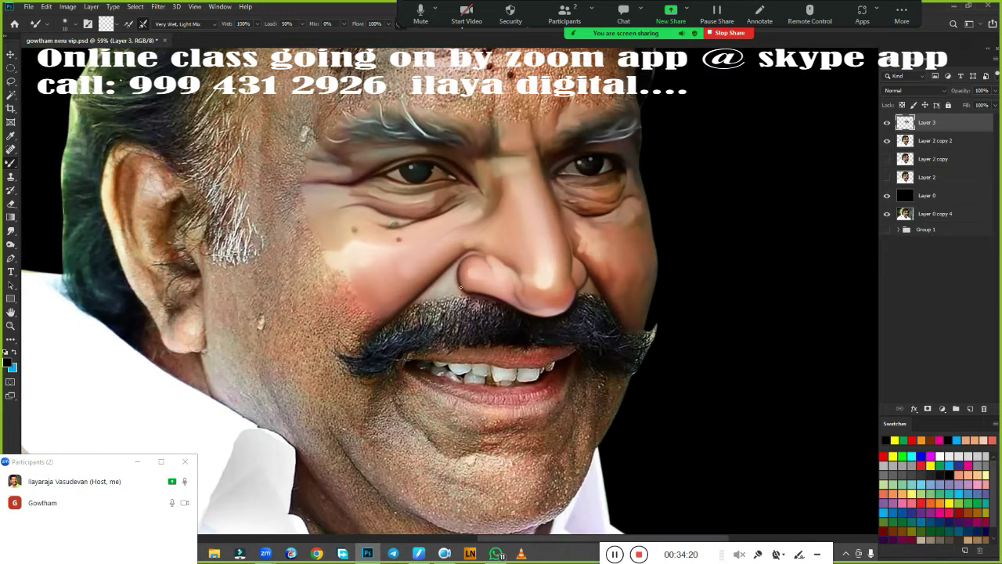
scroll(582, 296, up, 4)
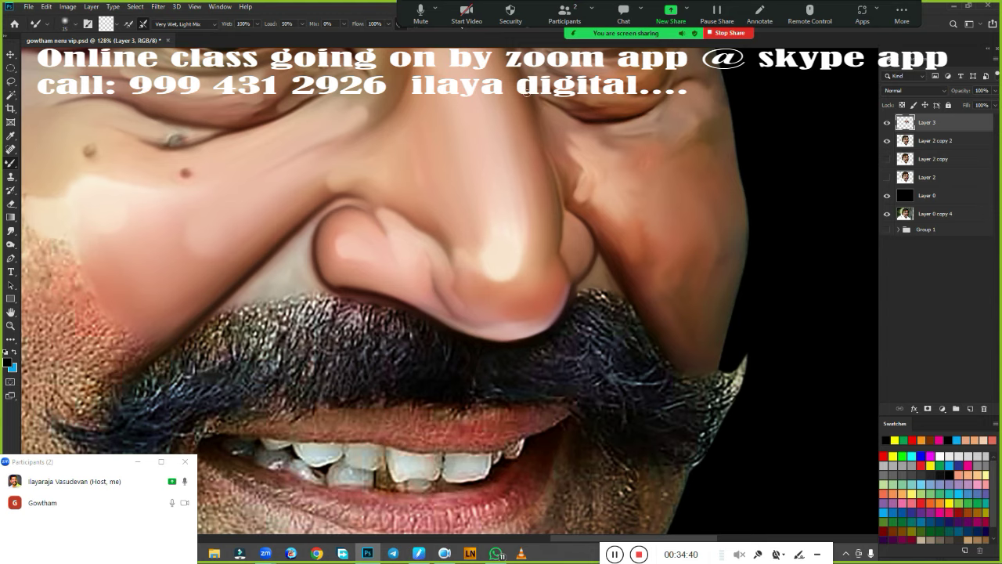
scroll(626, 317, down, 5)
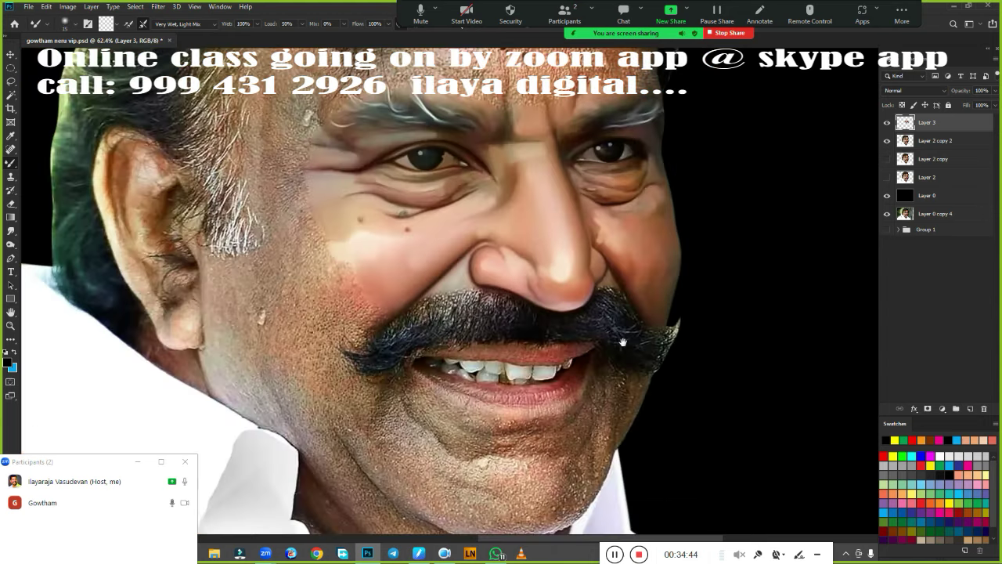
scroll(626, 317, down, 2)
scroll(631, 320, down, 2)
scroll(631, 321, up, 1)
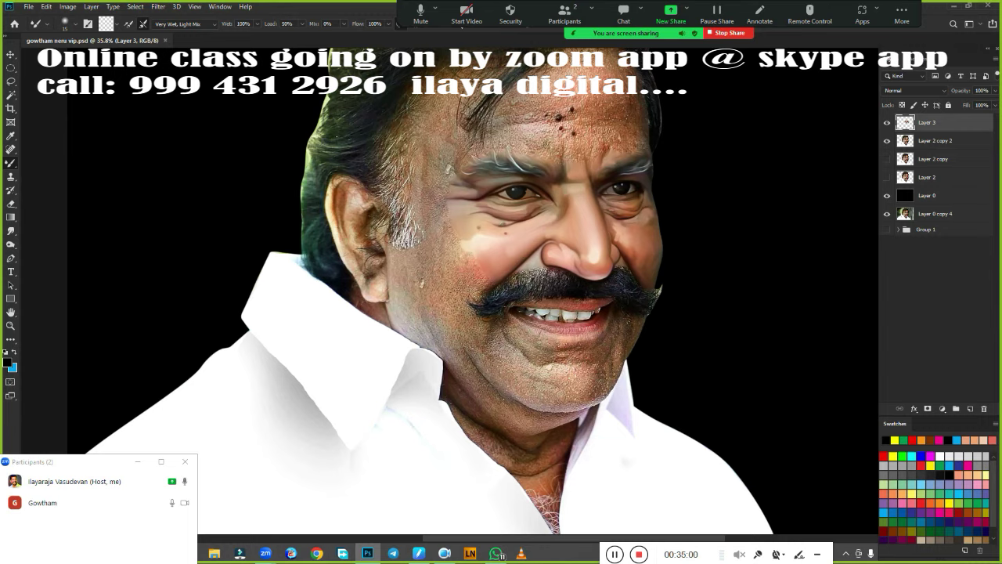
scroll(631, 320, up, 5)
Bring the mouth into view and brighten the front and middle teeth with the Mixer Brush
scroll(698, 218, up, 4)
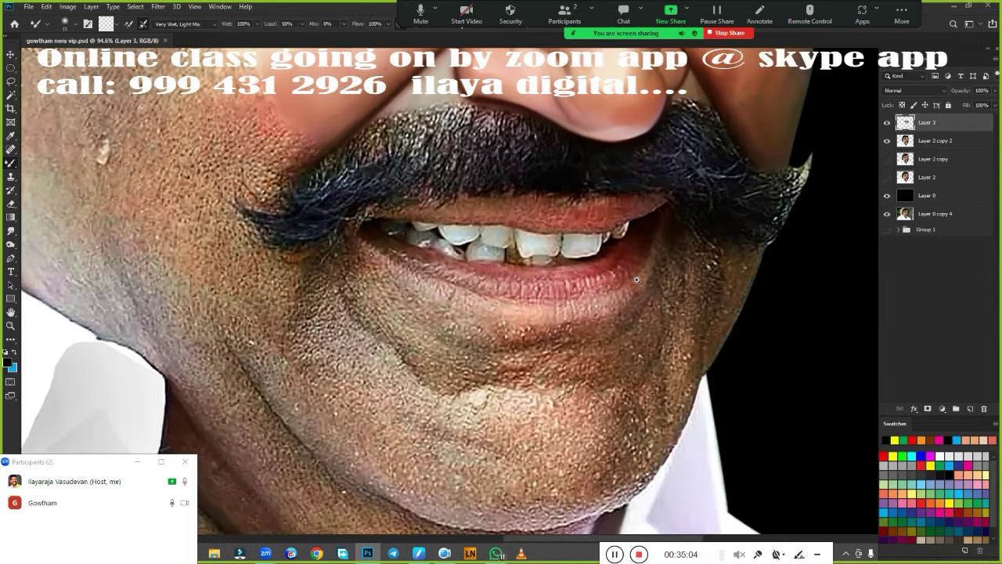
drag(698, 218, 679, 247)
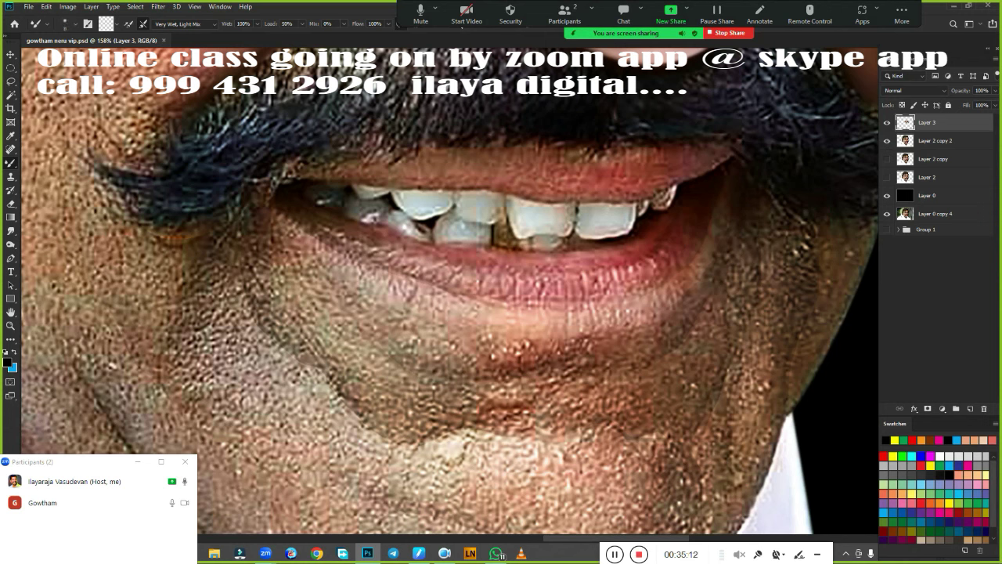
click(361, 187)
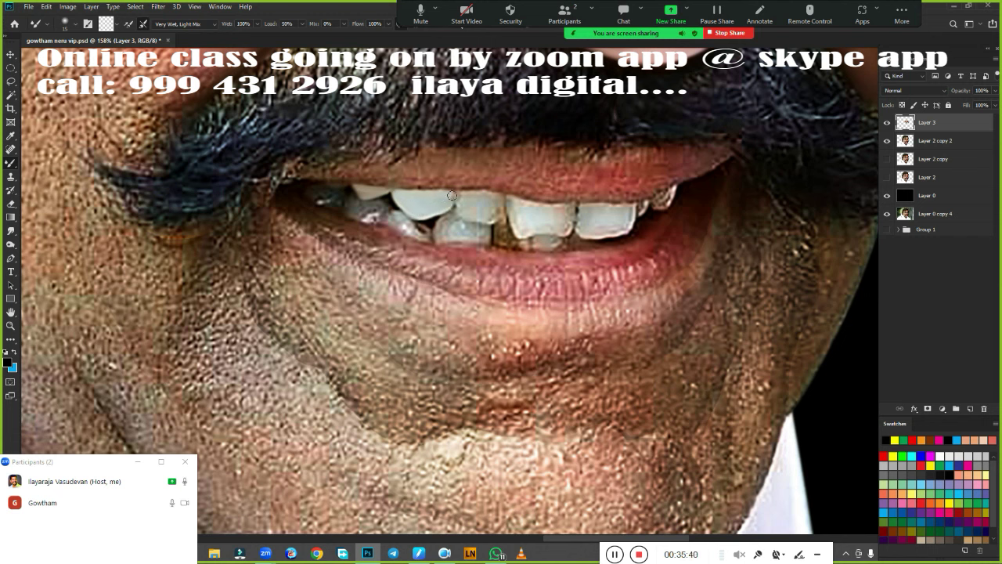
drag(451, 195, 451, 205)
mouse_move(487, 196)
mouse_down()
mouse_move(501, 209)
mouse_move(476, 217)
mouse_move(462, 201)
mouse_move(500, 219)
mouse_move(510, 200)
mouse_move(553, 227)
mouse_move(619, 206)
mouse_move(599, 227)
mouse_move(616, 229)
mouse_move(580, 229)
mouse_up()
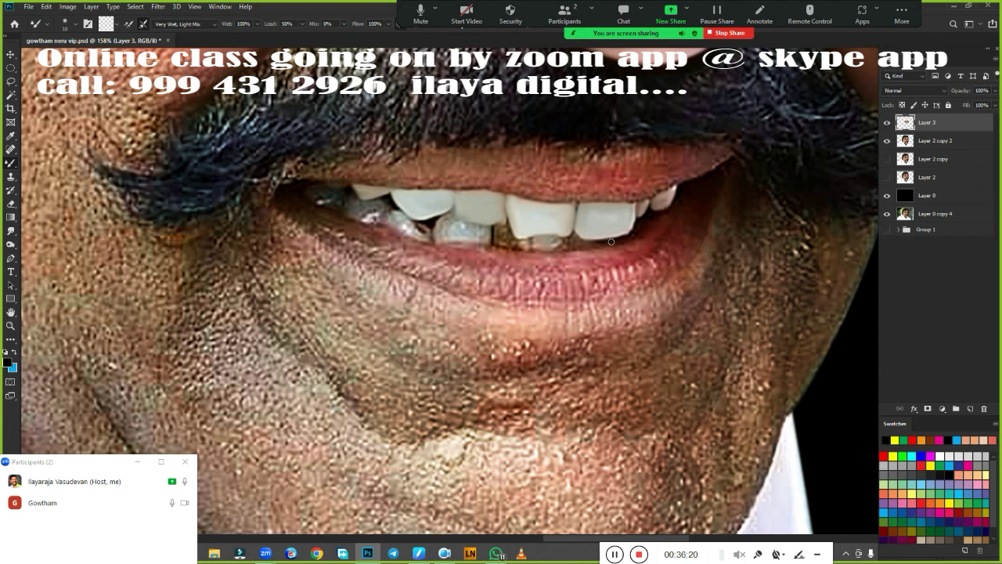
Blend the teeth's lower edge and lighten the dark gaps left of the teeth
drag(611, 242, 582, 243)
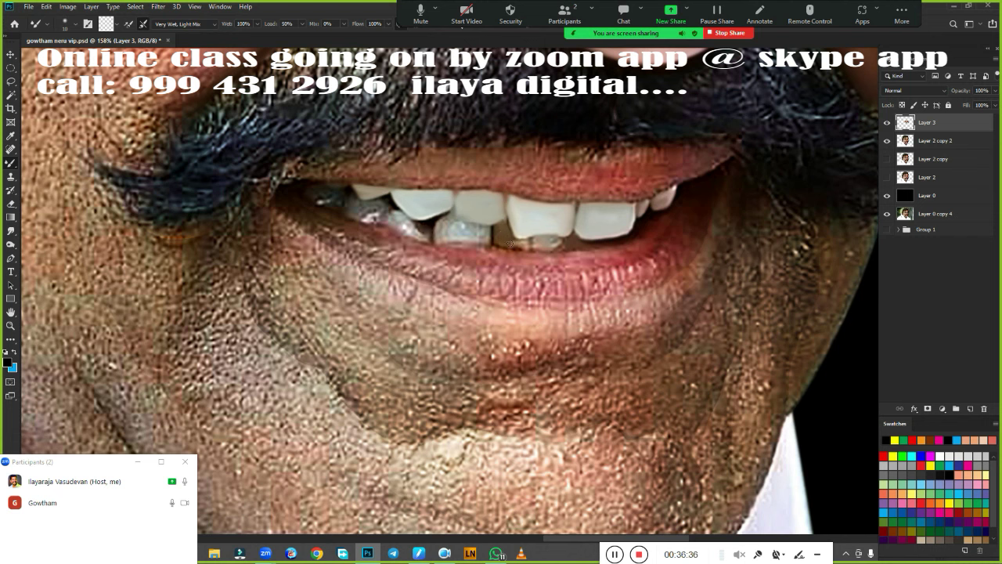
drag(575, 249, 511, 249)
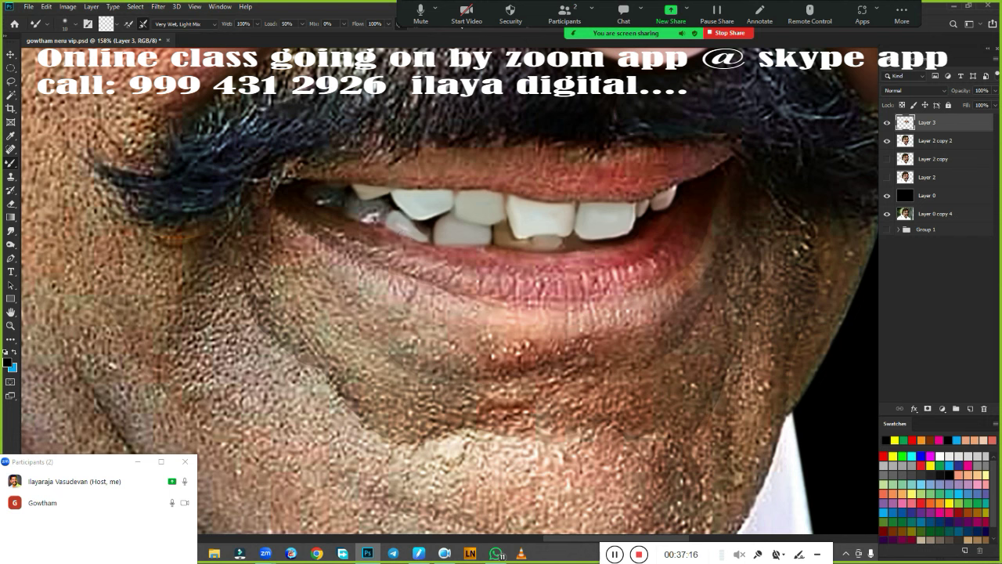
drag(322, 200, 327, 205)
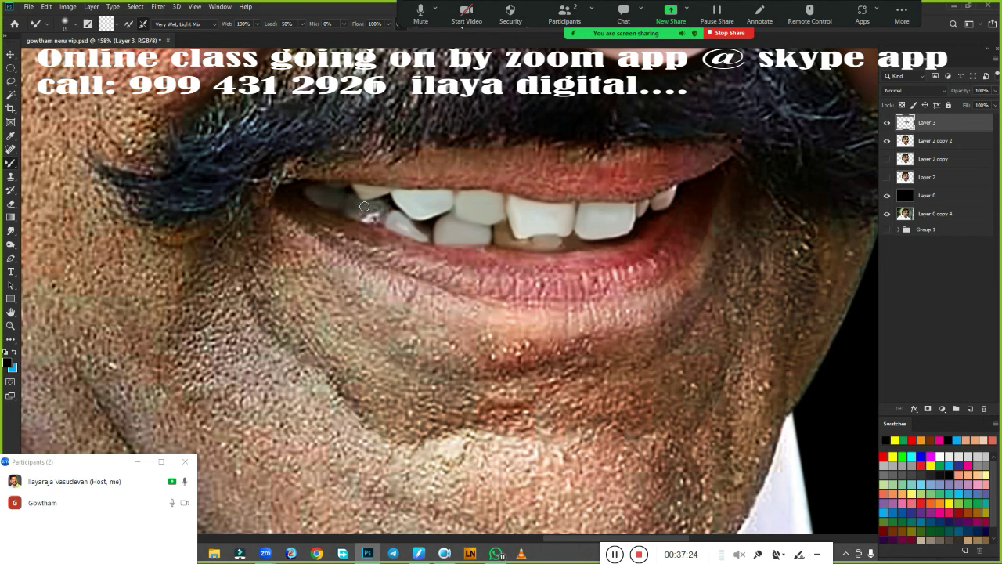
drag(370, 218, 351, 215)
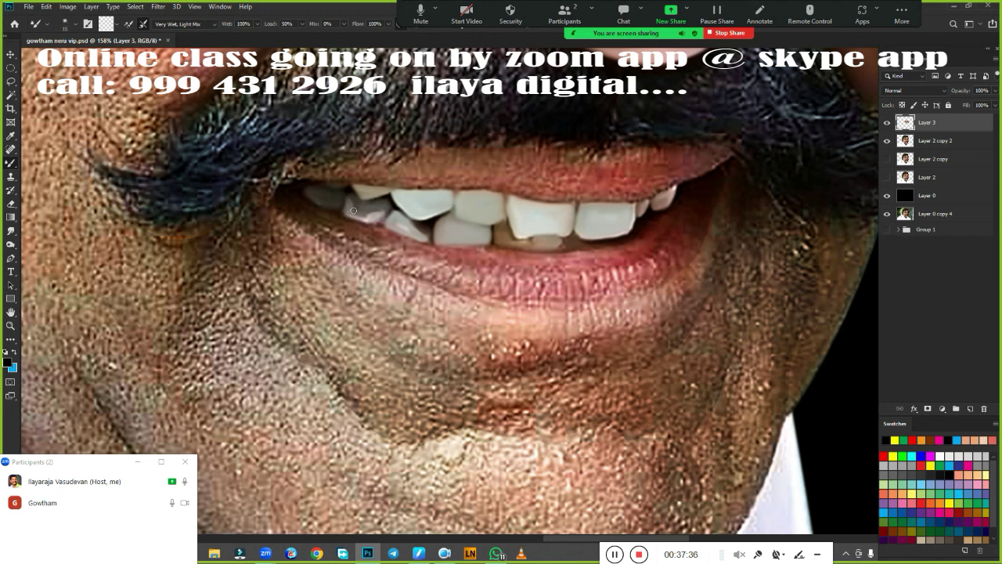
mouse_move(367, 211)
mouse_down()
mouse_move(354, 205)
mouse_move(380, 210)
mouse_up()
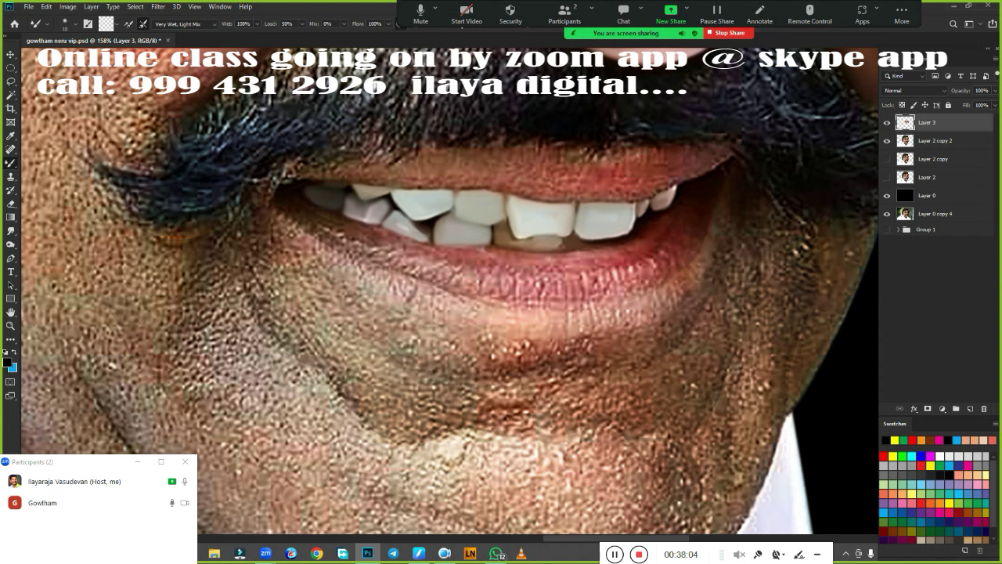
Check the strokes by toggling Layer 2 copy 2, then paint a light rim along the lower lip and its right corner
scroll(470, 313, down, 5)
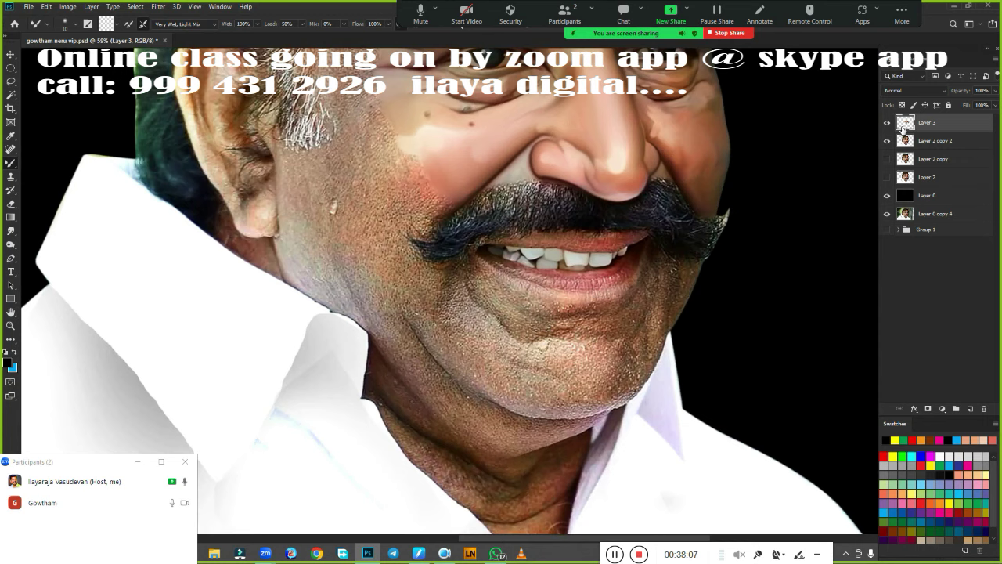
click(888, 141)
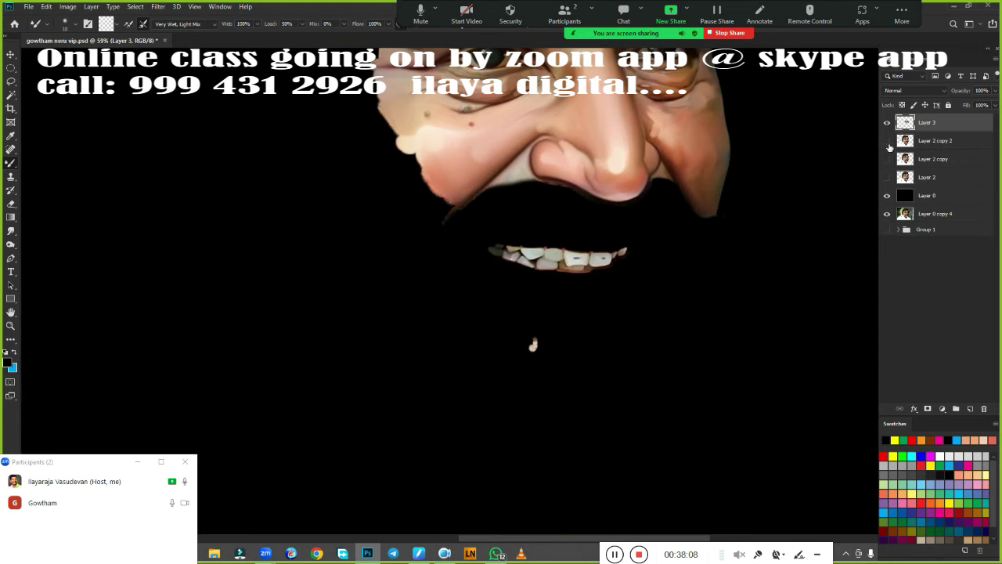
click(888, 141)
scroll(470, 313, up, 4)
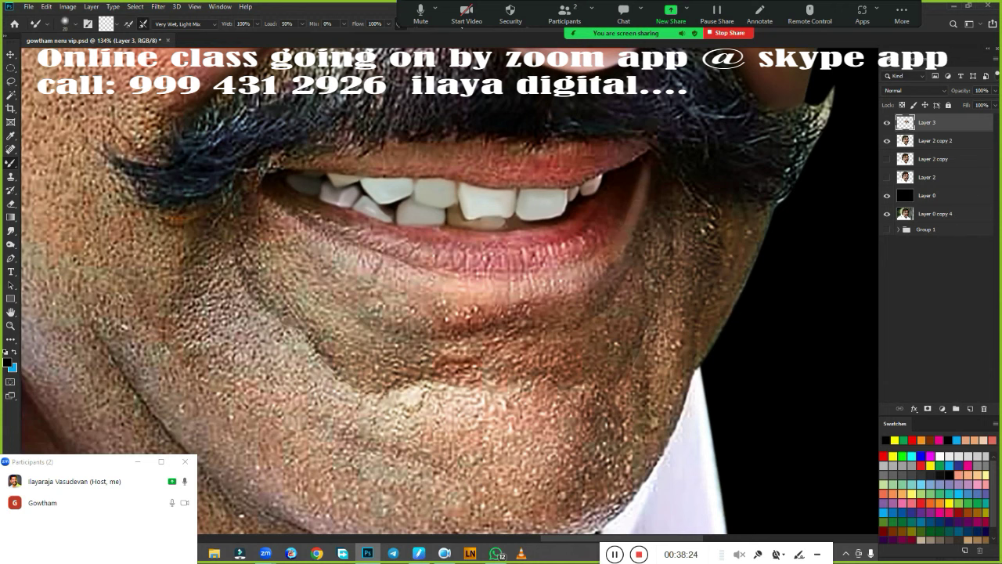
drag(479, 292, 613, 251)
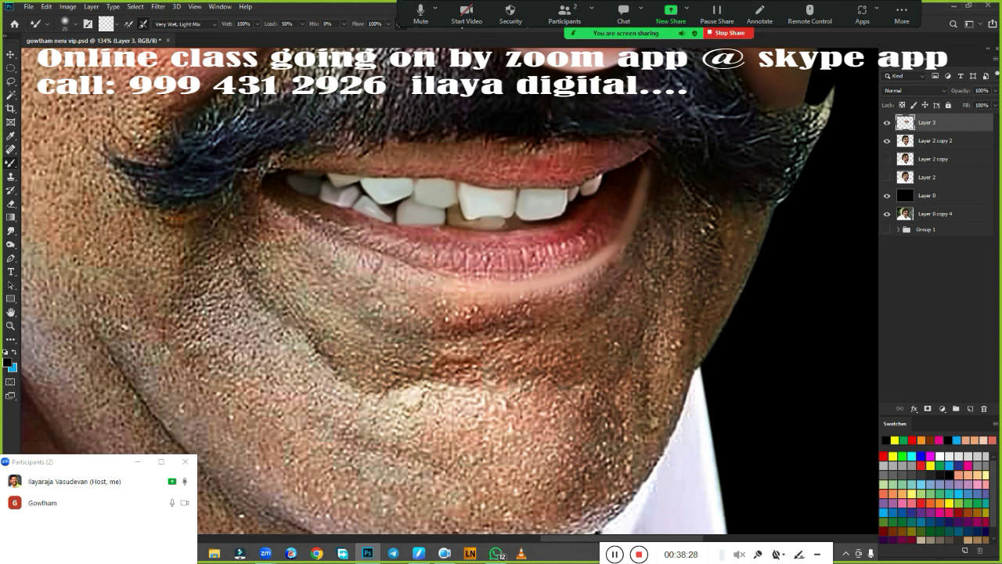
drag(612, 251, 623, 232)
Paint and smooth light strokes along the left and right lower-lip edges
drag(309, 233, 262, 198)
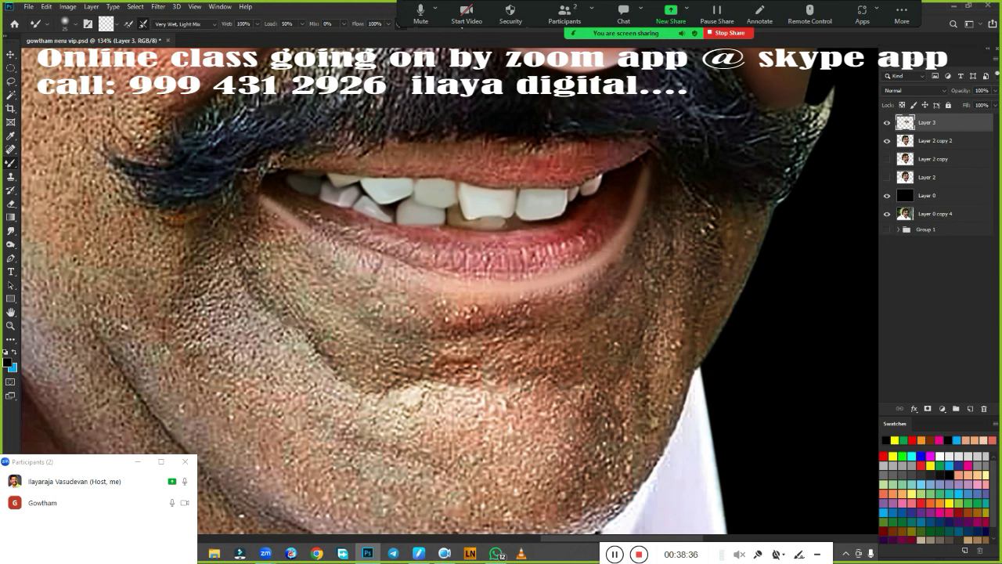
drag(446, 286, 288, 222)
drag(349, 246, 290, 217)
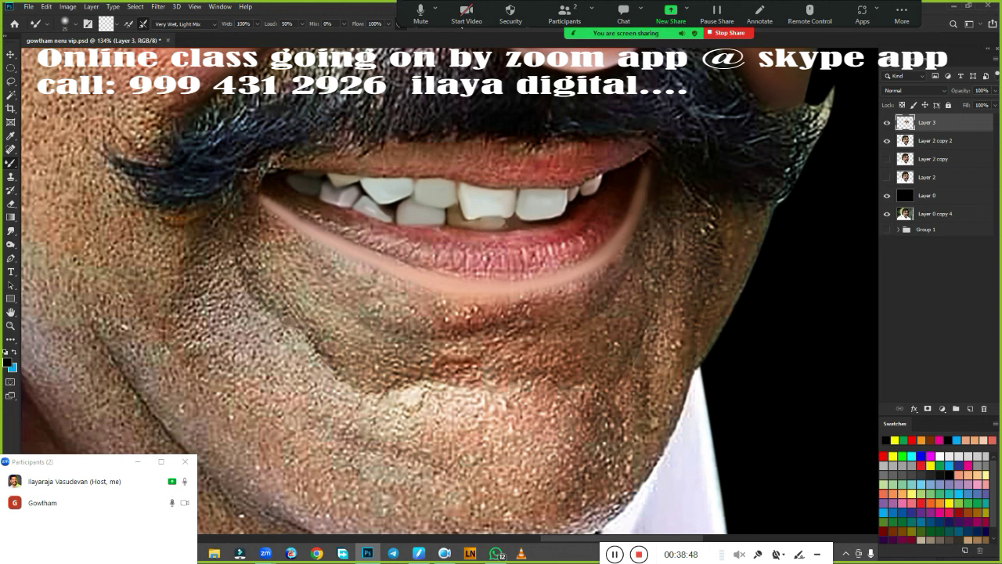
mouse_move(608, 234)
mouse_down()
mouse_move(548, 275)
mouse_move(446, 278)
mouse_up()
mouse_move(269, 190)
mouse_down()
mouse_move(374, 251)
mouse_move(417, 260)
mouse_up()
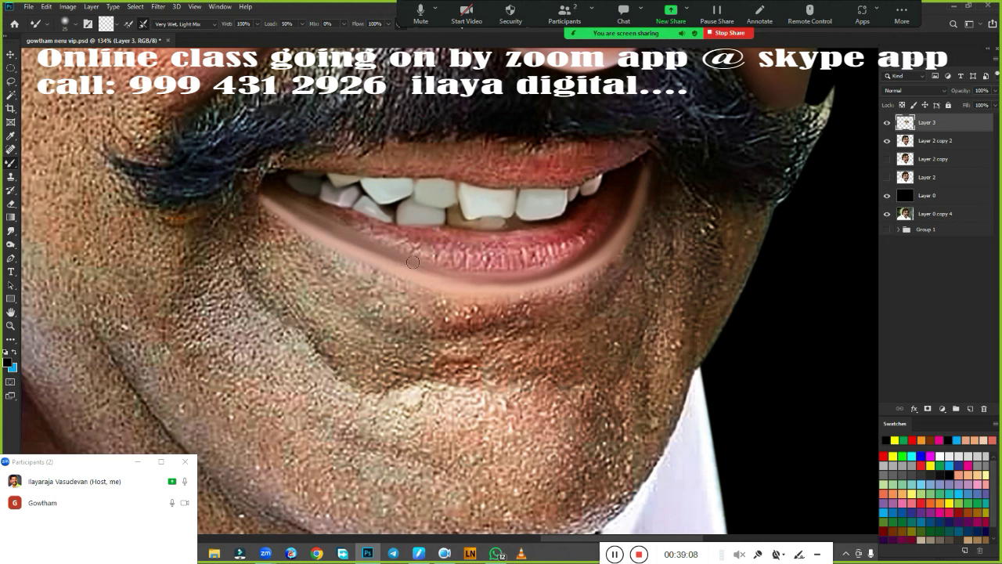
Trace a Pen path along the lower lip from the left corner to the right corner
key(p)
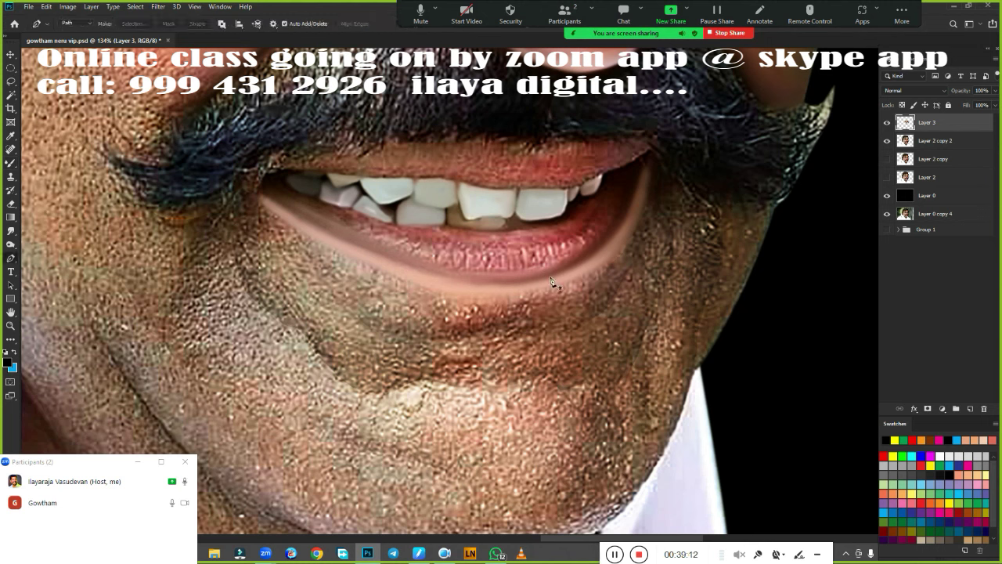
click(260, 191)
drag(453, 280, 537, 296)
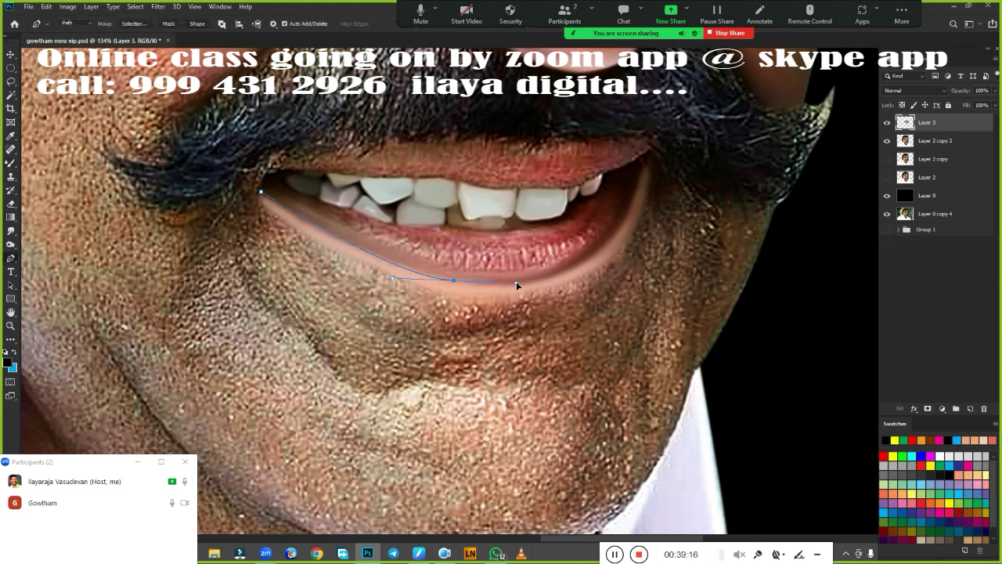
alt+click(454, 281)
mouse_move(609, 242)
mouse_down()
mouse_move(655, 184)
mouse_move(654, 116)
mouse_up()
alt+click(609, 244)
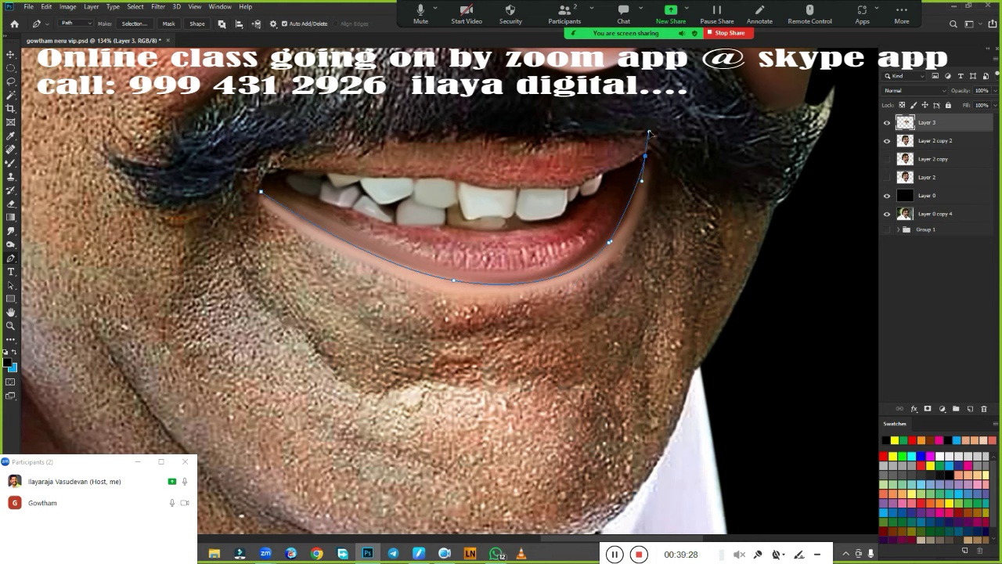
Convert the lip path to a feathered selection and blend the lower lip smooth with the Mixer Brush
key(ctrl+Return)
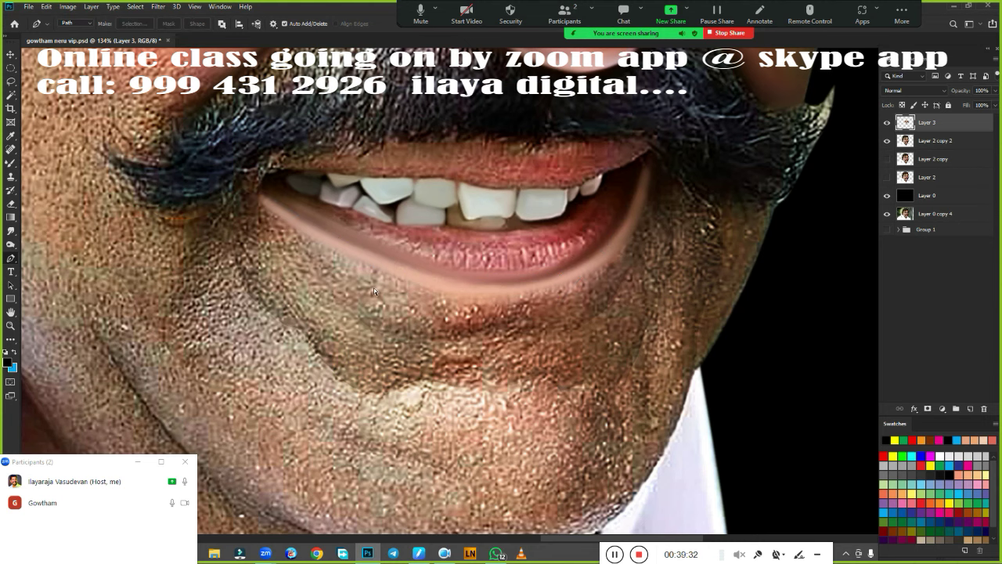
key(shift+F6)
key(Return)
key(b)
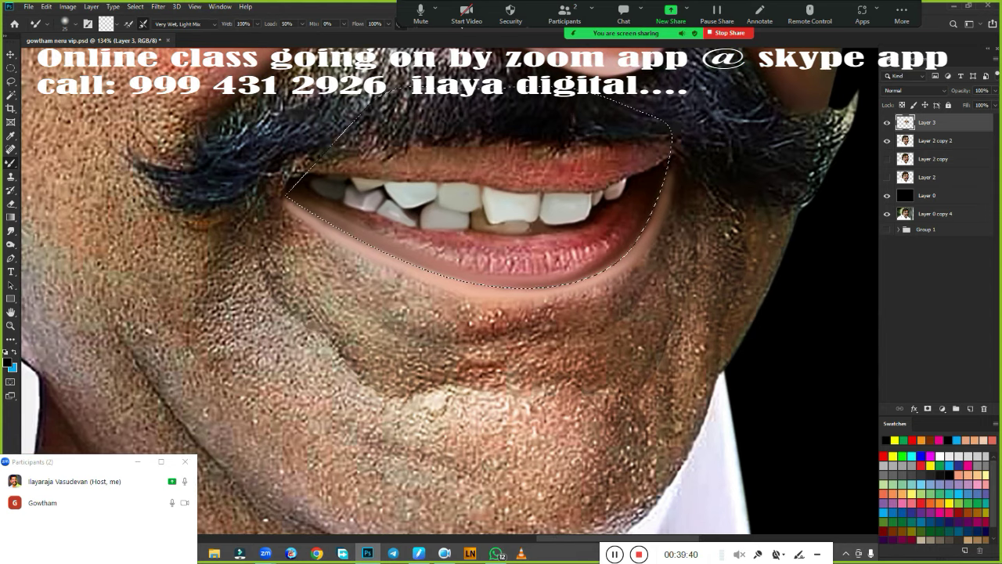
key(shift+F6)
key(Return)
mouse_move(603, 272)
mouse_down()
mouse_move(376, 244)
mouse_move(469, 276)
mouse_move(421, 266)
mouse_up()
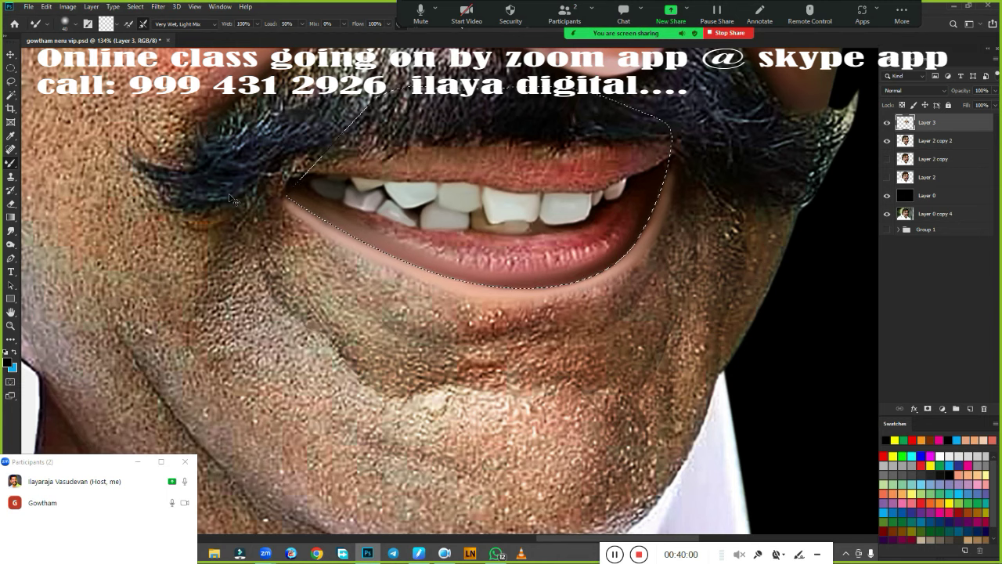
key(shift+F6)
key(Return)
scroll(228, 194, down, 2)
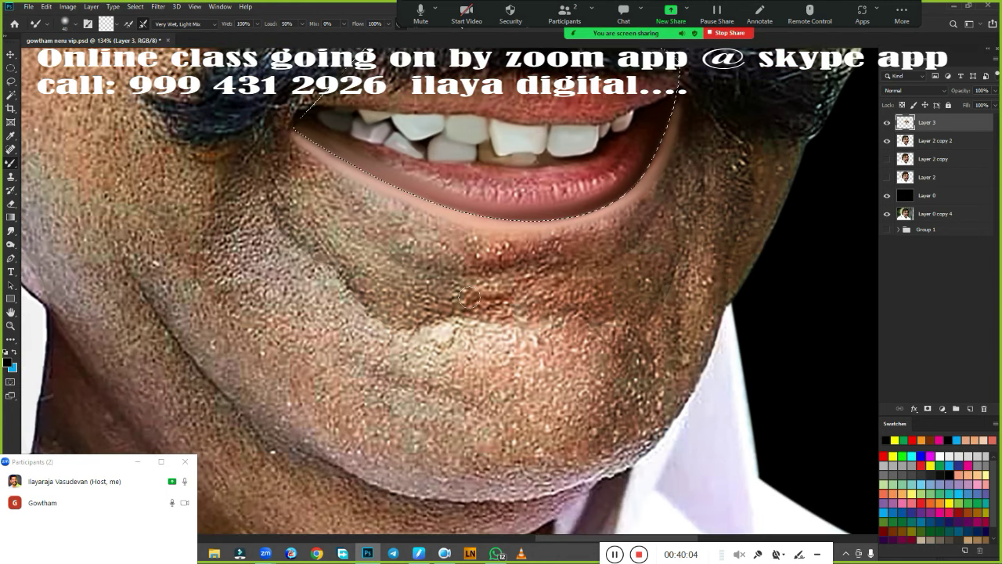
Smudge the lower lip's border with the skin and the skin around the right lip corner
click(10, 231)
drag(302, 129, 531, 219)
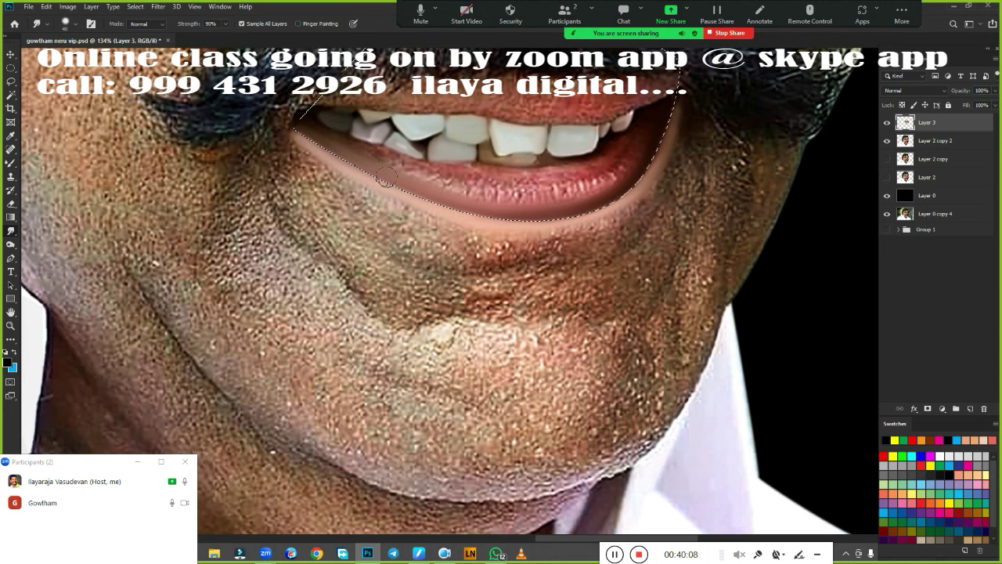
key(ctrl+0)
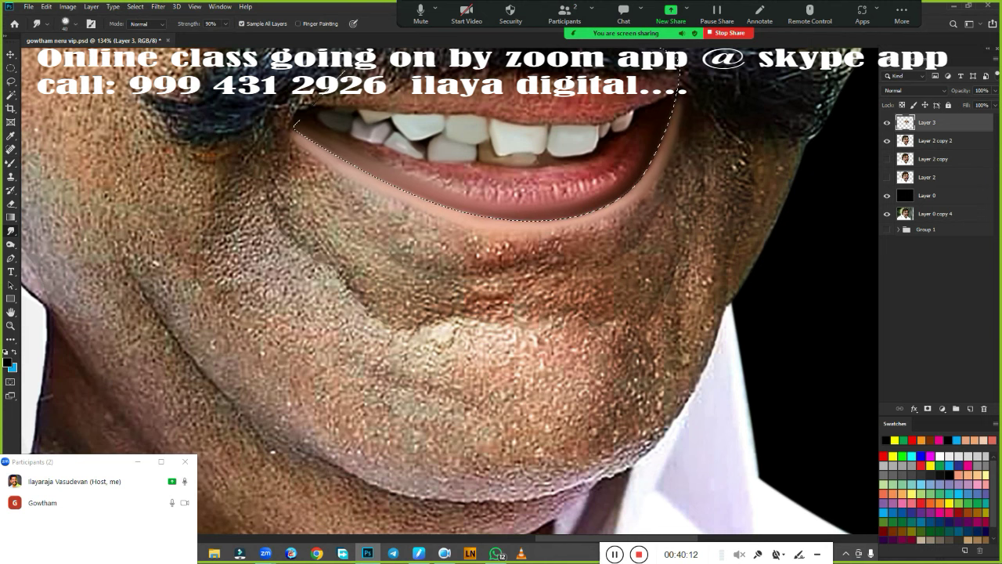
scroll(583, 309, up, 5)
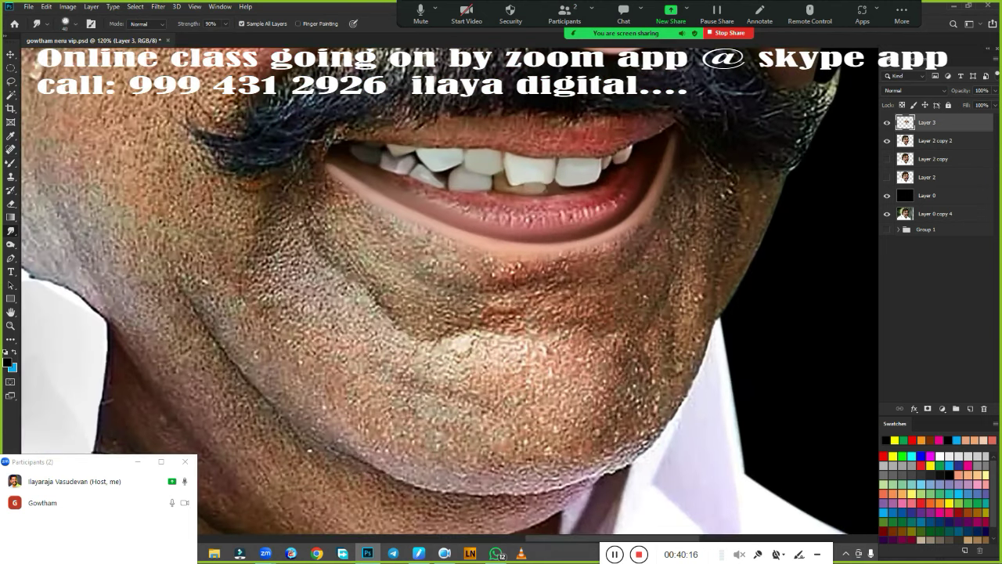
scroll(568, 278, up, 1)
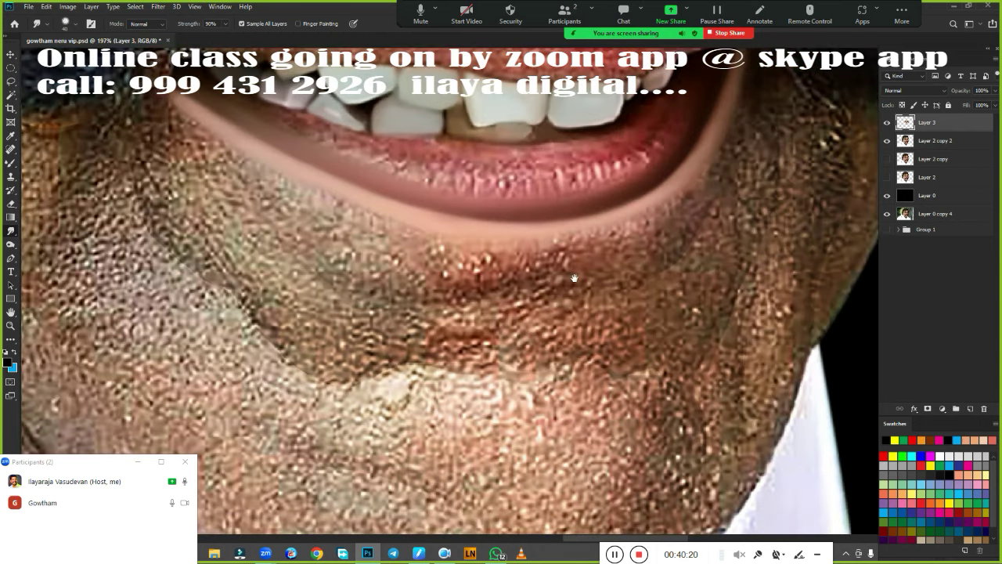
scroll(568, 278, down, 2)
scroll(560, 281, up, 3)
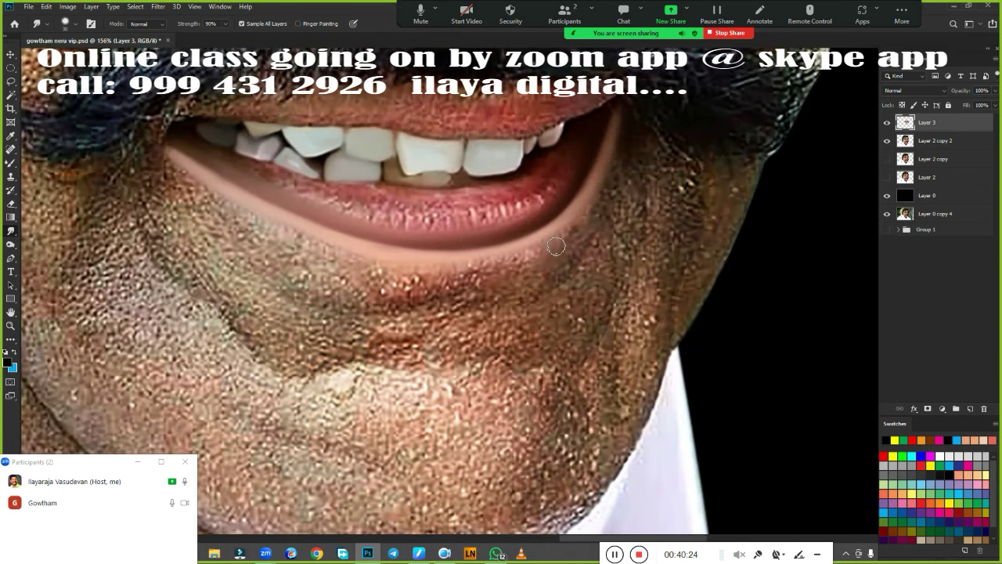
drag(566, 254, 550, 284)
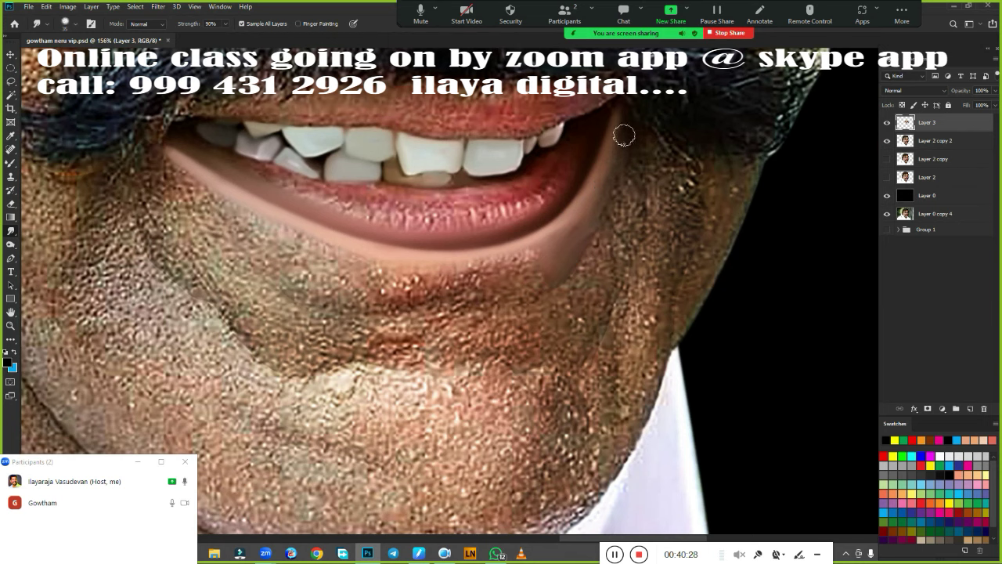
mouse_move(588, 275)
mouse_down()
mouse_move(621, 250)
mouse_move(633, 170)
mouse_move(627, 222)
mouse_move(640, 234)
mouse_up()
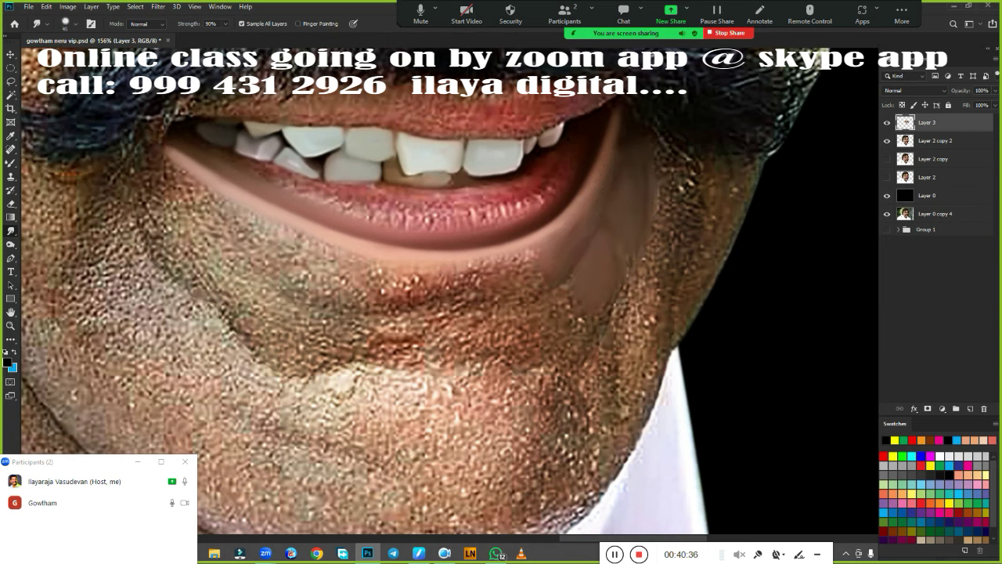
Smear the left cheek and the skin below the lower lip smooth
mouse_move(200, 278)
mouse_down()
mouse_move(145, 235)
mouse_move(149, 200)
mouse_move(188, 276)
mouse_move(274, 360)
mouse_move(356, 345)
mouse_up()
mouse_move(247, 286)
mouse_down()
mouse_move(313, 329)
mouse_move(320, 351)
mouse_move(466, 349)
mouse_up()
mouse_move(150, 164)
mouse_down()
mouse_move(215, 213)
mouse_move(263, 266)
mouse_move(298, 259)
mouse_move(329, 286)
mouse_move(360, 293)
mouse_move(279, 275)
mouse_move(376, 289)
mouse_move(540, 252)
mouse_move(391, 304)
mouse_up()
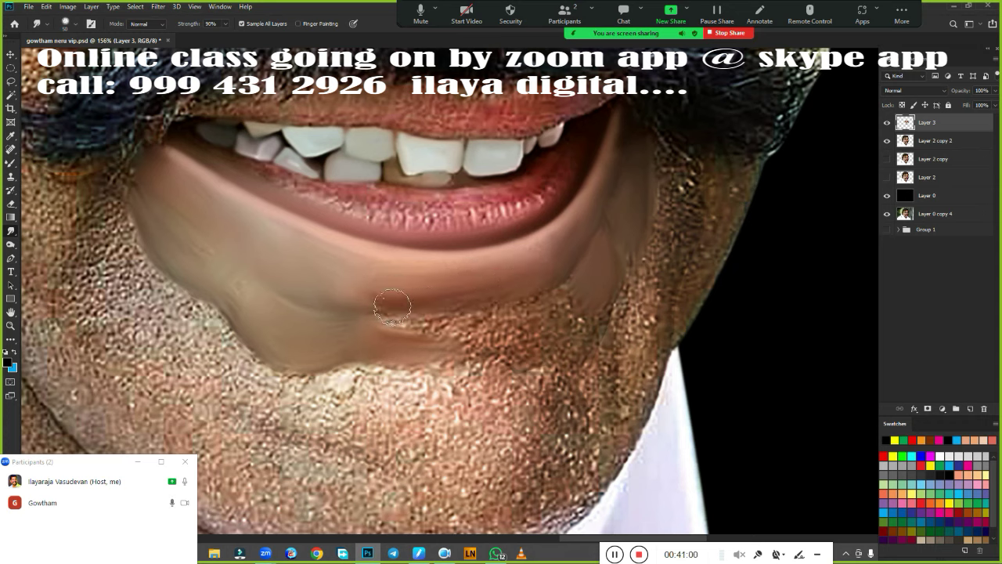
drag(501, 292, 368, 305)
mouse_move(439, 290)
mouse_down()
mouse_move(364, 296)
mouse_move(329, 278)
mouse_up()
Smudge the chin edge, right cheek edge and stubbled chin area smooth
drag(535, 270, 440, 294)
mouse_move(479, 347)
mouse_down()
mouse_move(571, 335)
mouse_move(528, 320)
mouse_move(392, 337)
mouse_up()
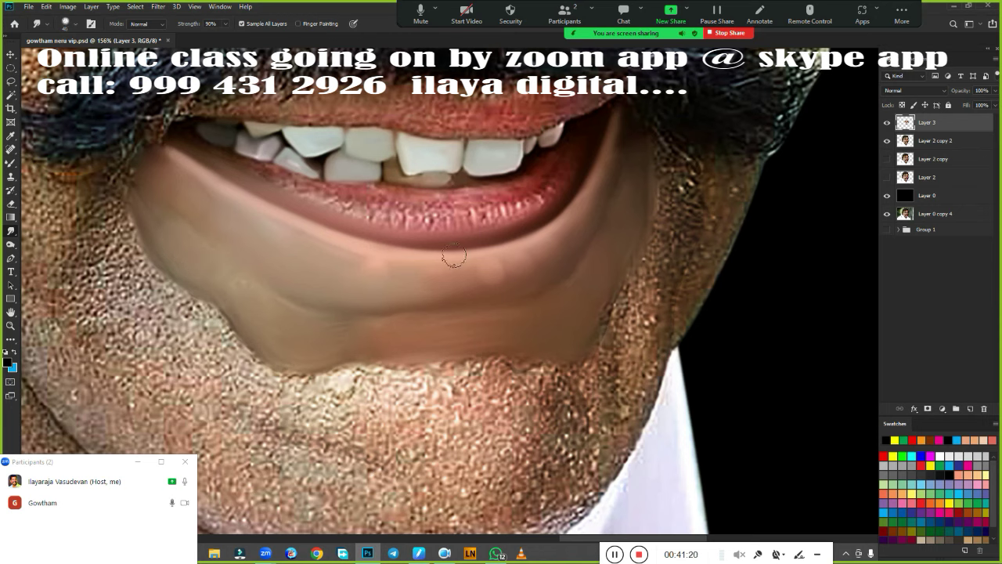
mouse_move(671, 259)
mouse_down()
mouse_move(671, 175)
mouse_move(691, 181)
mouse_move(706, 236)
mouse_move(627, 376)
mouse_move(650, 321)
mouse_up()
mouse_move(368, 408)
mouse_down()
mouse_move(331, 410)
mouse_move(342, 385)
mouse_move(424, 429)
mouse_move(503, 381)
mouse_move(525, 423)
mouse_up()
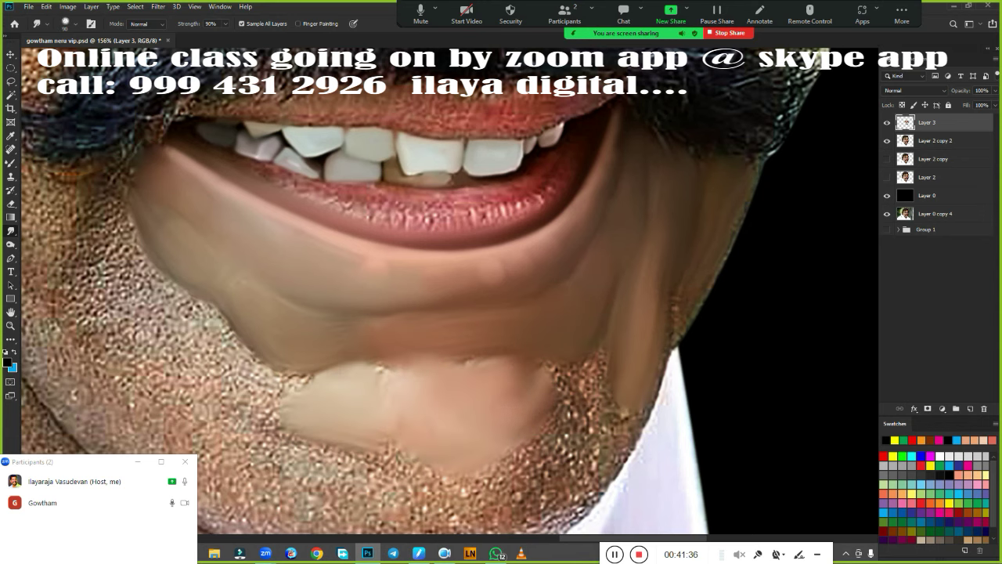
scroll(642, 278, down, 3)
Smudge the cheek stubble and the speckled stubble patch on the chin smooth
drag(641, 278, 594, 235)
mouse_move(337, 262)
mouse_down()
mouse_move(298, 205)
mouse_move(326, 249)
mouse_move(360, 259)
mouse_up()
mouse_move(368, 219)
mouse_down()
mouse_move(369, 168)
mouse_move(391, 219)
mouse_move(450, 262)
mouse_move(345, 211)
mouse_move(330, 153)
mouse_move(364, 168)
mouse_move(358, 145)
mouse_move(306, 181)
mouse_move(383, 258)
mouse_move(404, 321)
mouse_move(478, 356)
mouse_move(583, 351)
mouse_move(662, 271)
mouse_move(635, 329)
mouse_move(610, 303)
mouse_move(638, 258)
mouse_up()
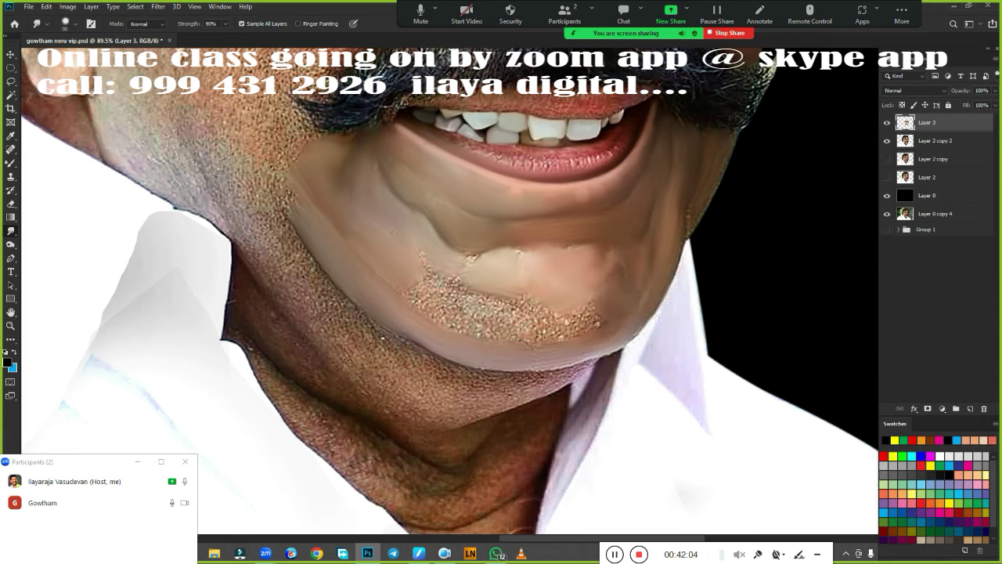
drag(462, 317, 596, 310)
drag(437, 304, 443, 294)
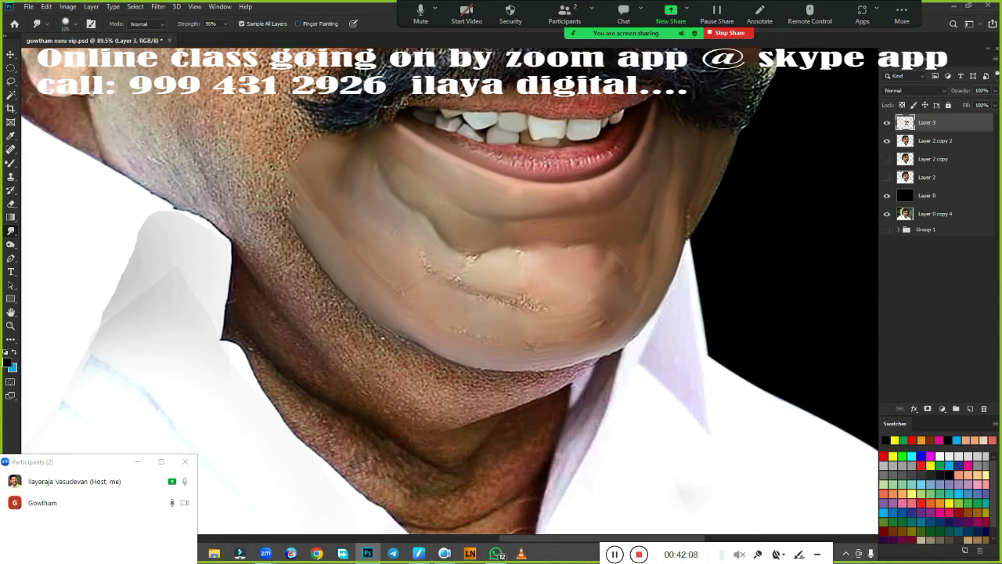
drag(493, 249, 606, 251)
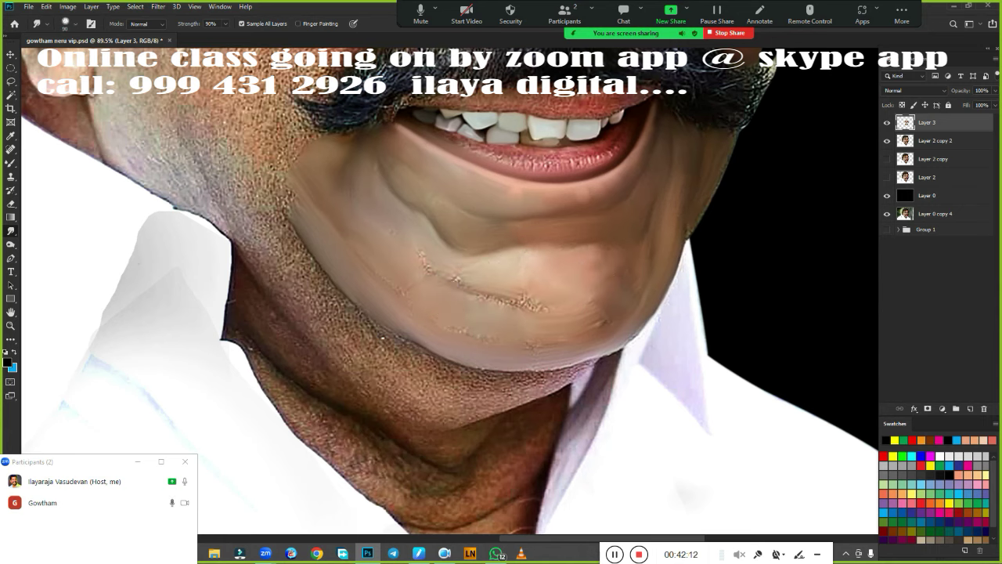
Smooth out the chin creases, neck skin under the chin, left jaw and jaw fold
drag(427, 267, 533, 306)
drag(470, 329, 580, 328)
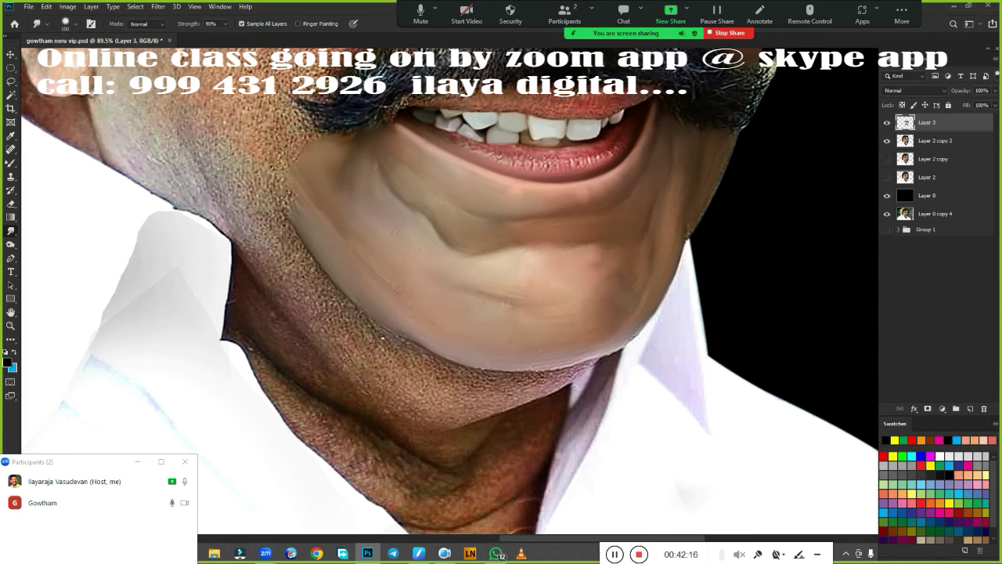
mouse_move(591, 253)
mouse_down()
mouse_move(527, 277)
mouse_move(479, 262)
mouse_up()
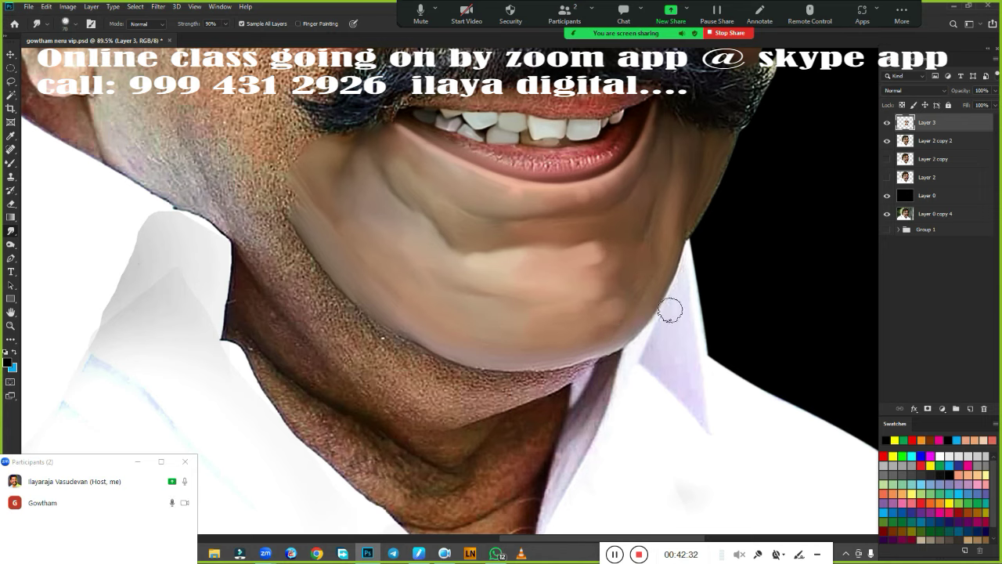
mouse_move(549, 380)
mouse_down()
mouse_move(485, 399)
mouse_move(590, 366)
mouse_move(615, 383)
mouse_move(572, 462)
mouse_move(549, 414)
mouse_move(524, 433)
mouse_up()
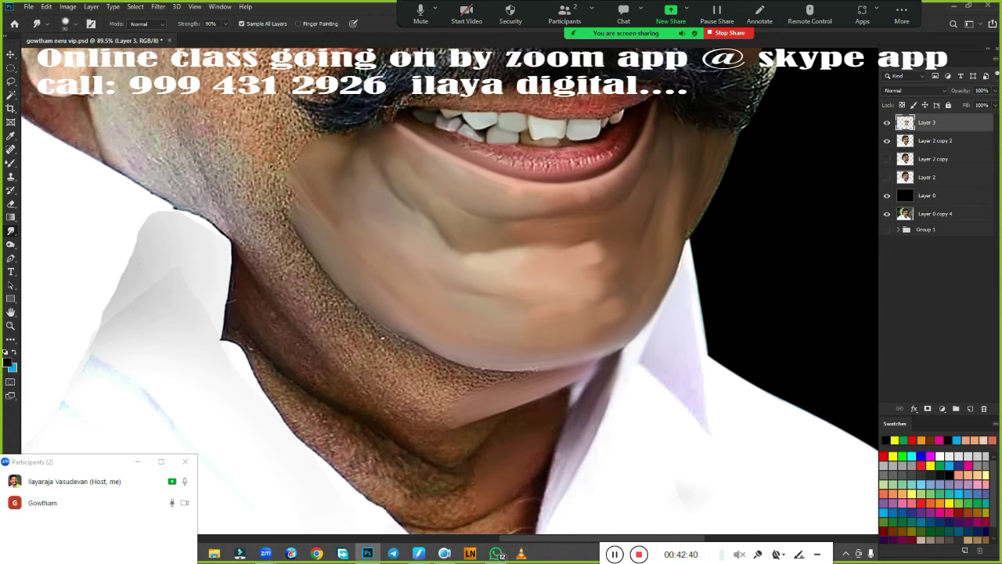
mouse_move(337, 344)
mouse_down()
mouse_move(294, 297)
mouse_move(274, 235)
mouse_move(336, 303)
mouse_move(425, 358)
mouse_move(502, 383)
mouse_up()
mouse_move(388, 391)
mouse_down()
mouse_move(470, 399)
mouse_move(346, 321)
mouse_move(493, 369)
mouse_up()
mouse_move(345, 249)
mouse_down()
mouse_move(347, 180)
mouse_move(380, 149)
mouse_up()
Zoom out to check the portrait, then zoom in to about 162% on the mouth
scroll(501, 357, down, 5)
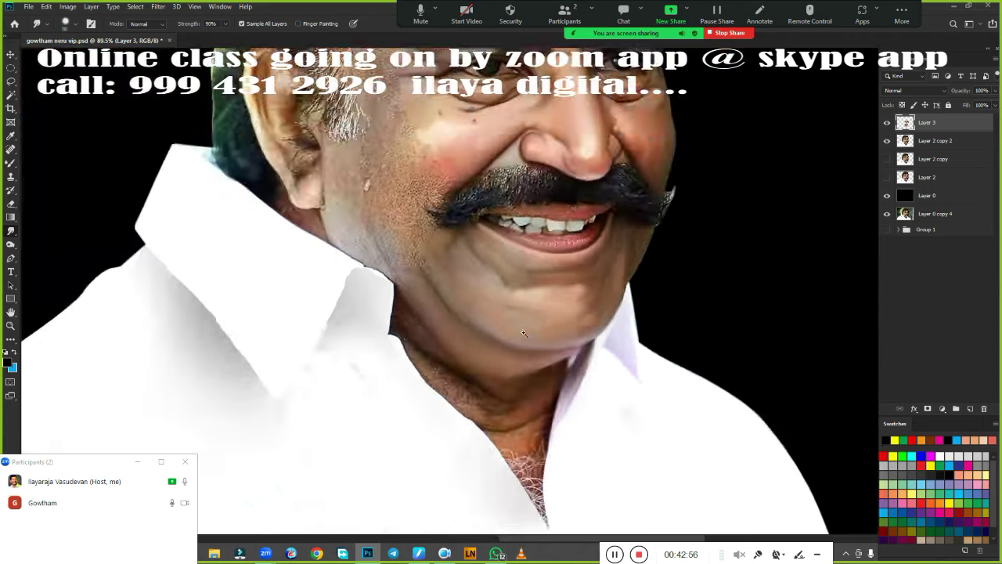
scroll(501, 357, up, 3)
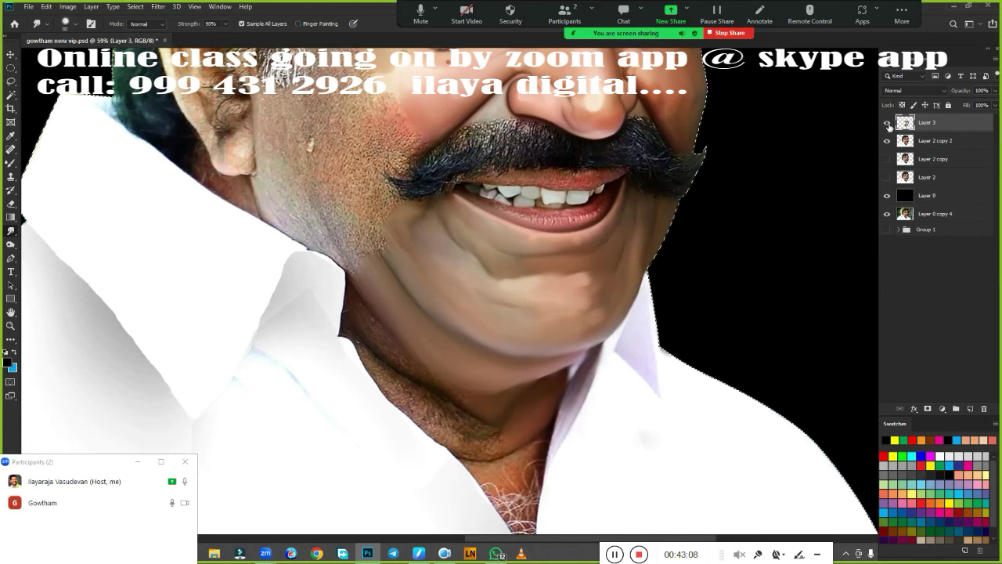
scroll(629, 230, up, 3)
scroll(677, 296, up, 2)
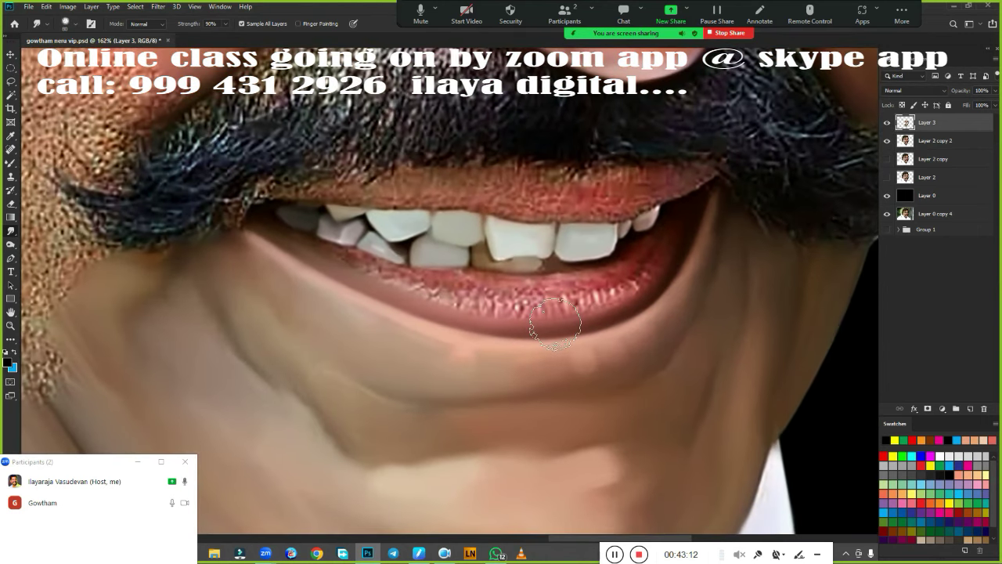
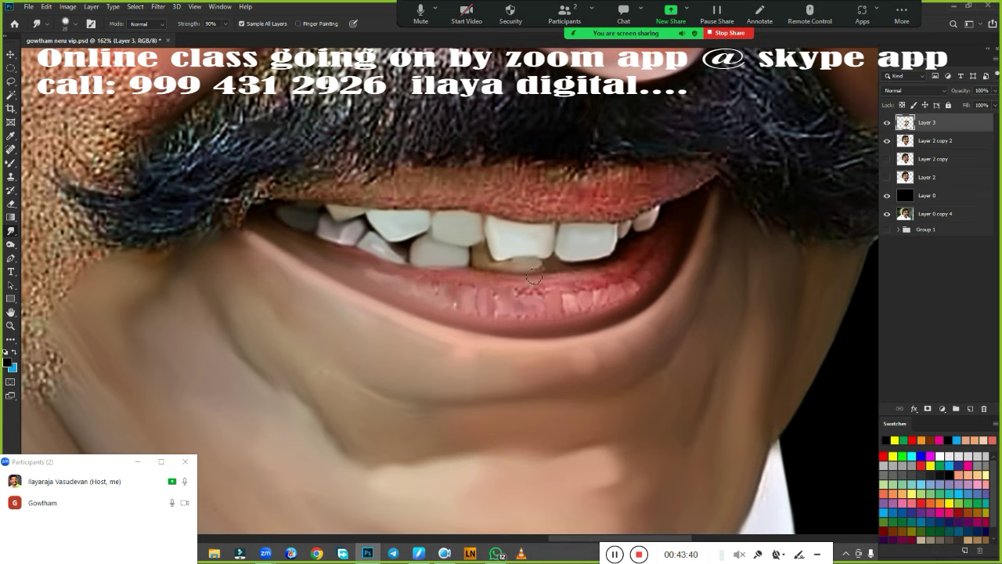
Smudge the lower lip's streaky texture and the upper lip edge above the teeth into soft skin
drag(679, 229, 442, 290)
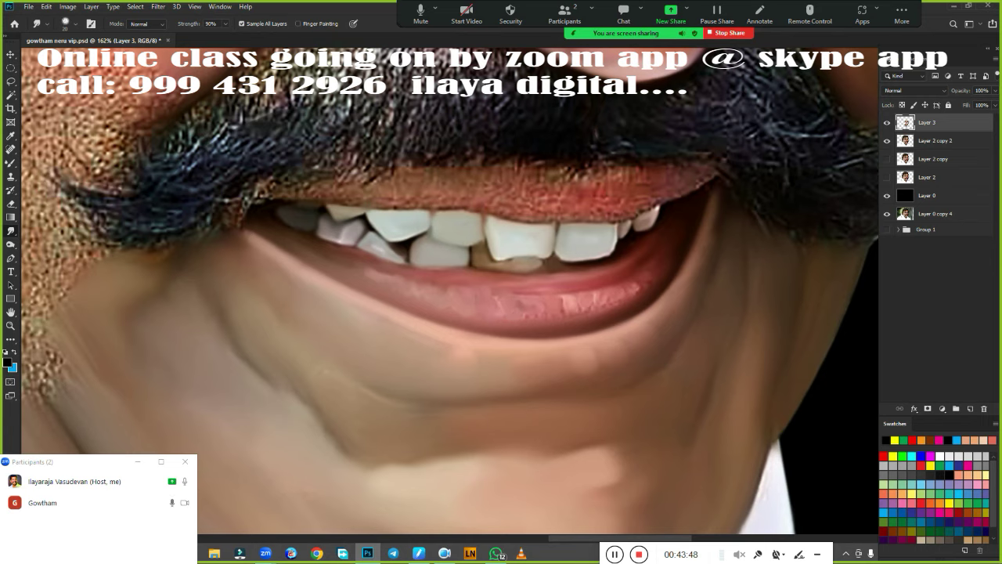
drag(548, 315, 615, 289)
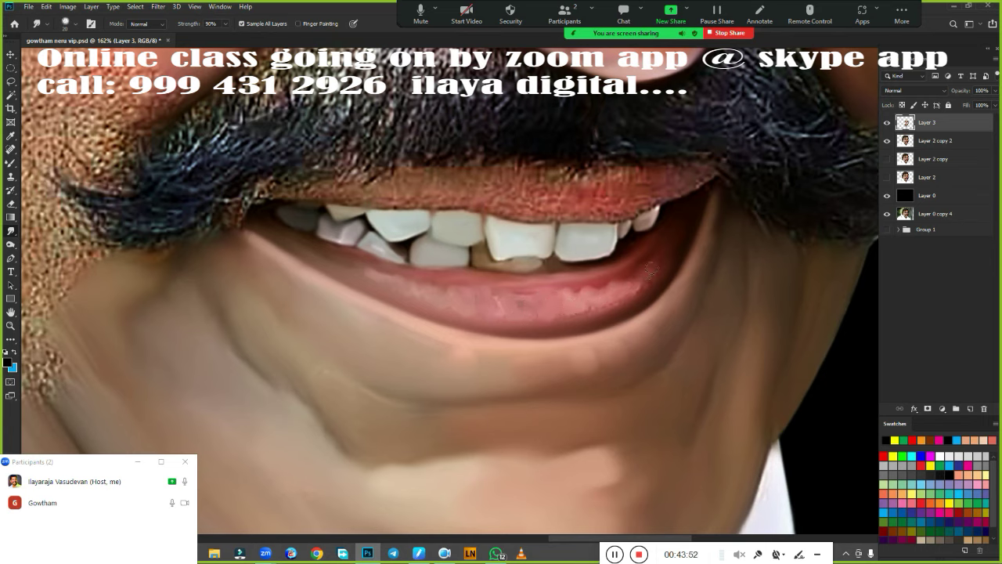
drag(367, 270, 335, 262)
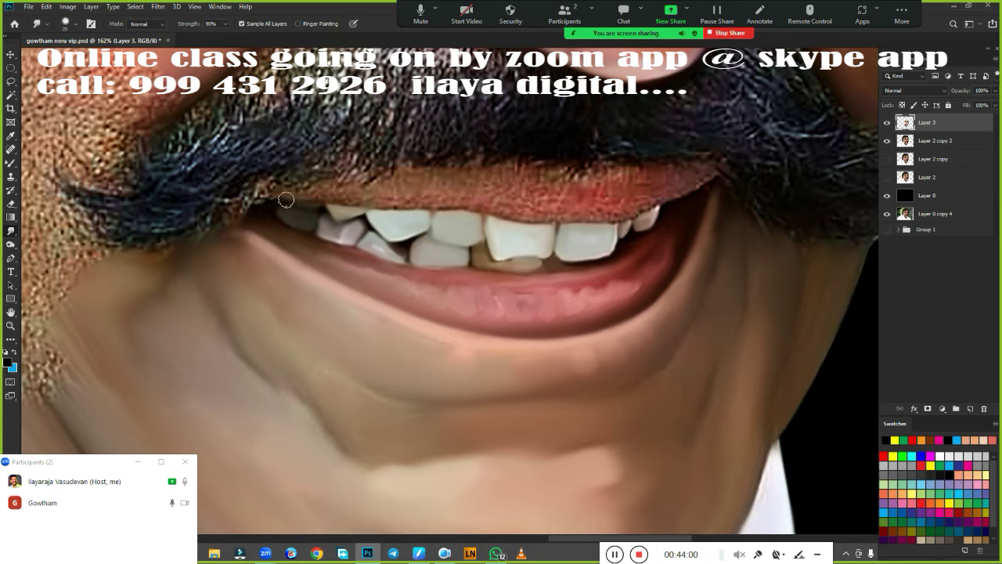
mouse_move(286, 200)
mouse_down()
mouse_move(360, 195)
mouse_move(529, 213)
mouse_move(687, 179)
mouse_move(612, 209)
mouse_up()
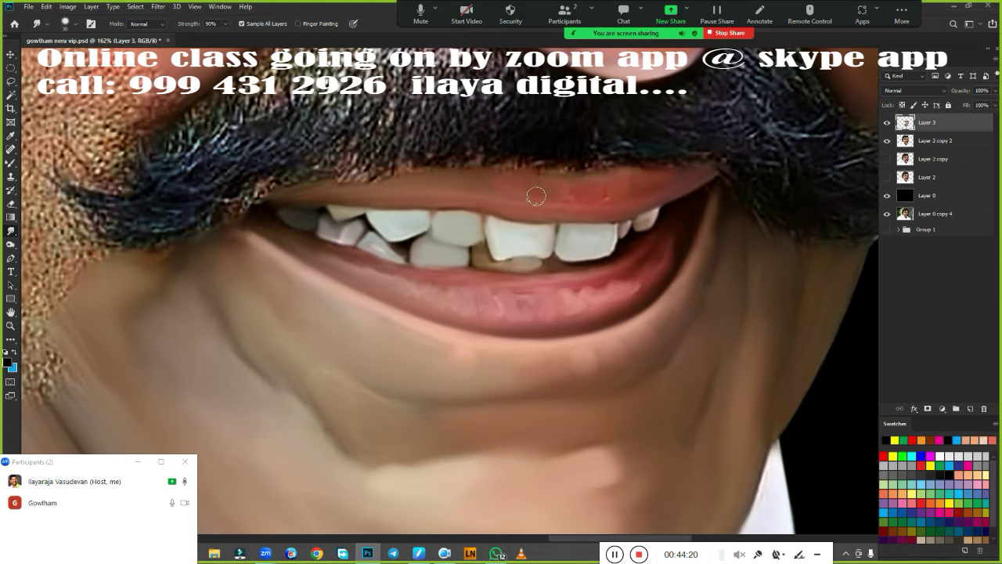
Smudge the cheek skin and stubble along the jaw edge smooth
scroll(642, 358, down, 5)
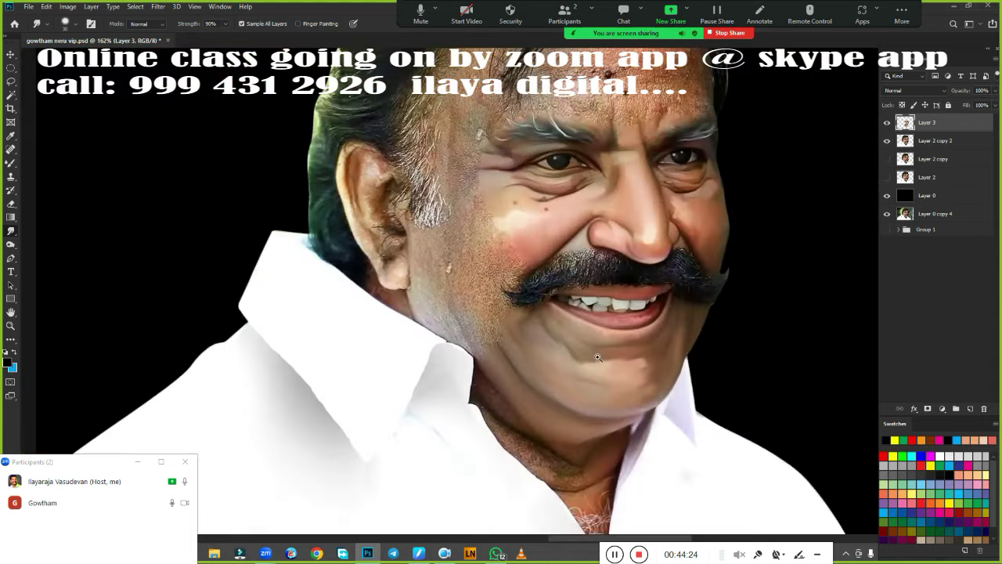
scroll(642, 358, up, 5)
scroll(429, 335, down, 2)
scroll(429, 335, up, 1)
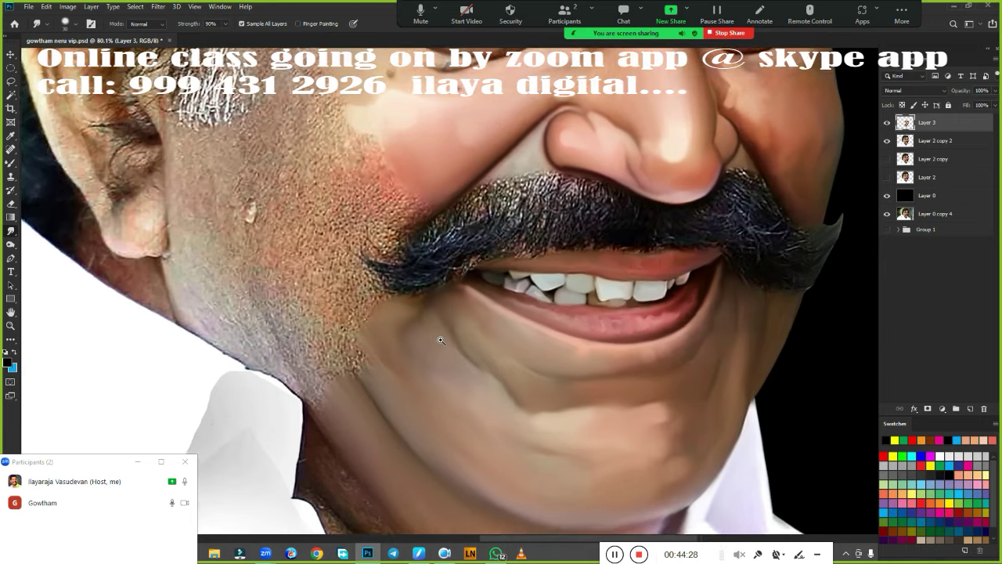
scroll(429, 335, up, 1)
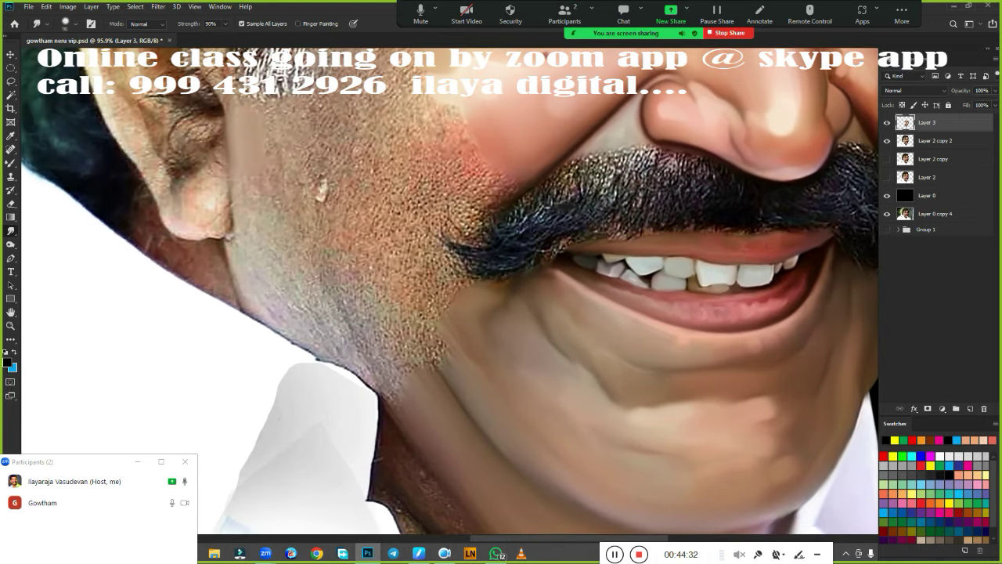
mouse_move(270, 117)
mouse_down()
mouse_move(250, 269)
mouse_move(274, 313)
mouse_move(376, 384)
mouse_move(391, 436)
mouse_up()
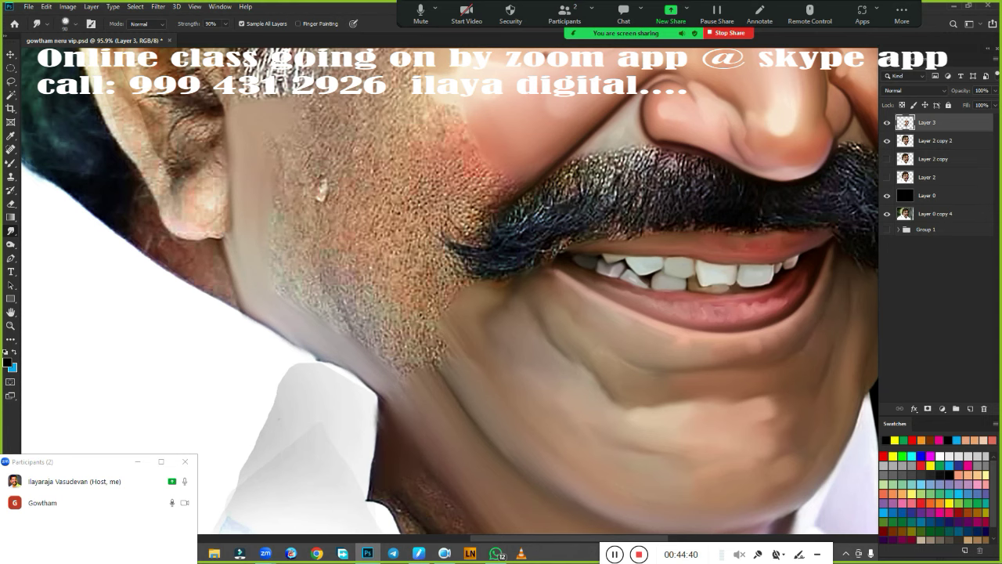
scroll(383, 423, down, 3)
scroll(392, 337, down, 3)
mouse_move(342, 265)
mouse_down()
mouse_move(380, 336)
mouse_move(463, 389)
mouse_move(460, 417)
mouse_up()
Smooth the neck stubble and the chest hair at the collar, then bring the face back into view
scroll(460, 418, down, 3)
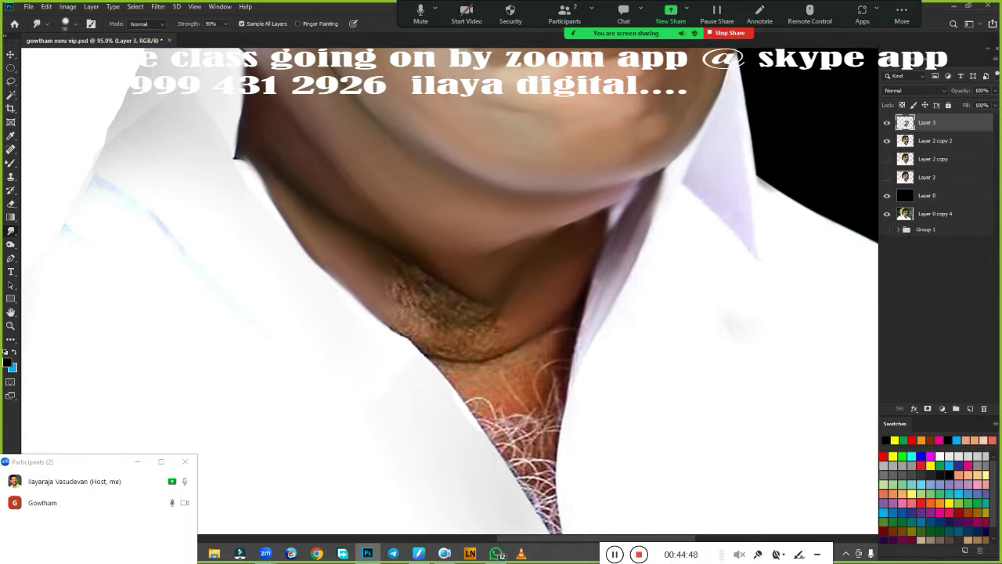
drag(384, 302, 494, 360)
mouse_move(548, 321)
mouse_down()
mouse_move(459, 358)
mouse_move(501, 407)
mouse_move(538, 299)
mouse_up()
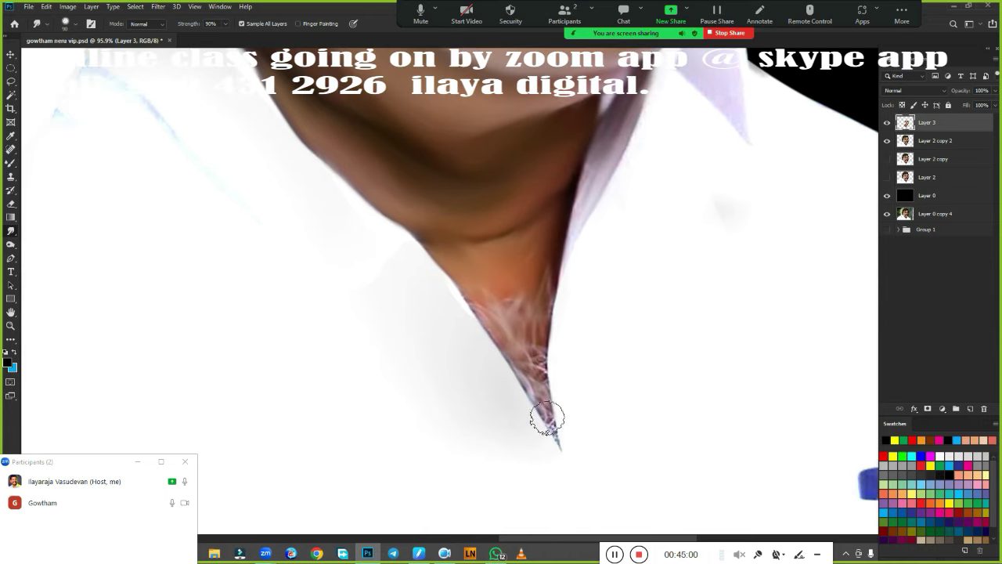
drag(548, 414, 540, 336)
mouse_move(465, 305)
mouse_down()
mouse_move(499, 470)
mouse_move(479, 364)
mouse_up()
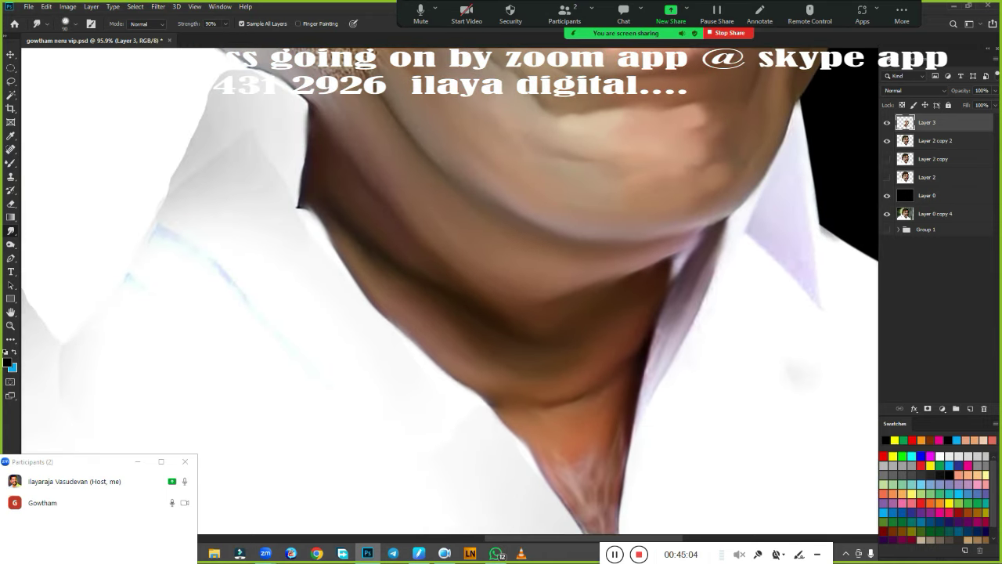
drag(661, 397, 538, 497)
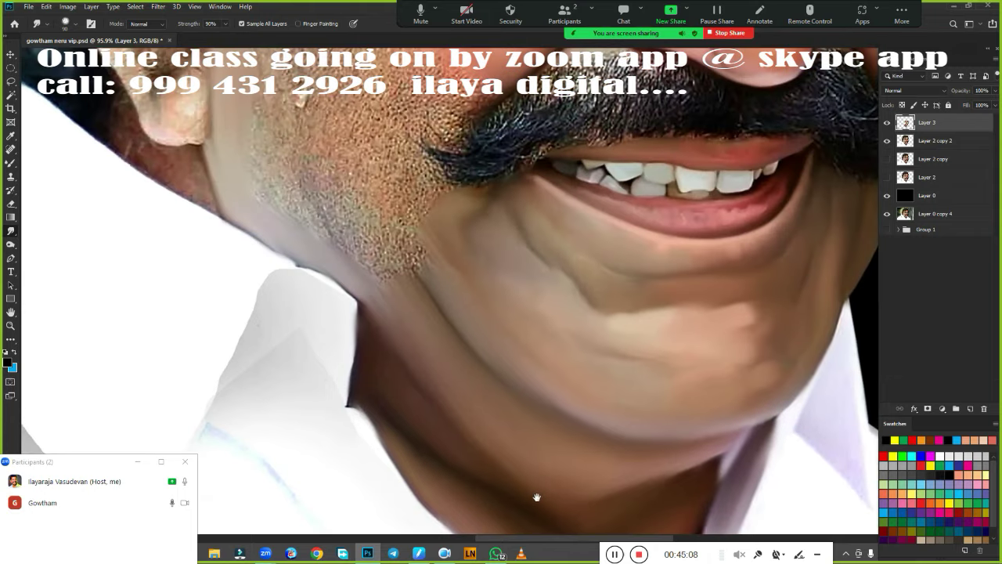
drag(413, 87, 410, 288)
Smudge the speckled cheek and sideburn-edge texture into smooth skin
scroll(354, 200, up, 2)
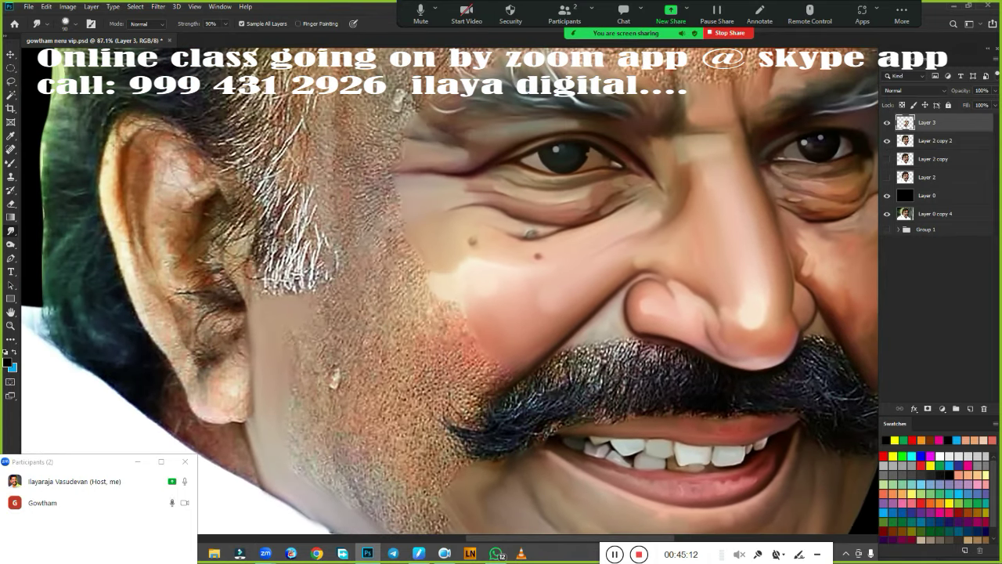
mouse_move(326, 96)
mouse_down()
mouse_move(329, 225)
mouse_move(334, 142)
mouse_up()
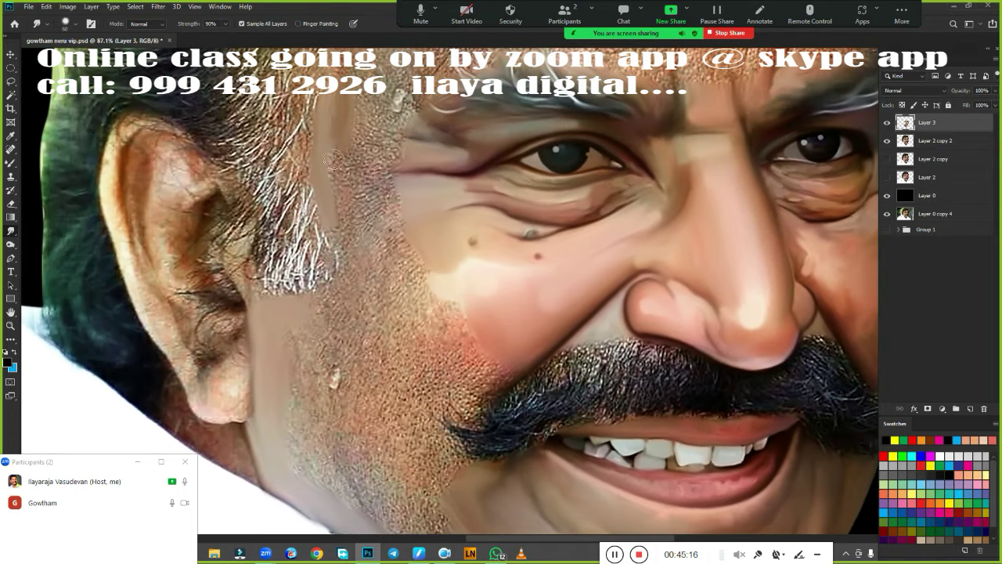
drag(338, 188, 357, 114)
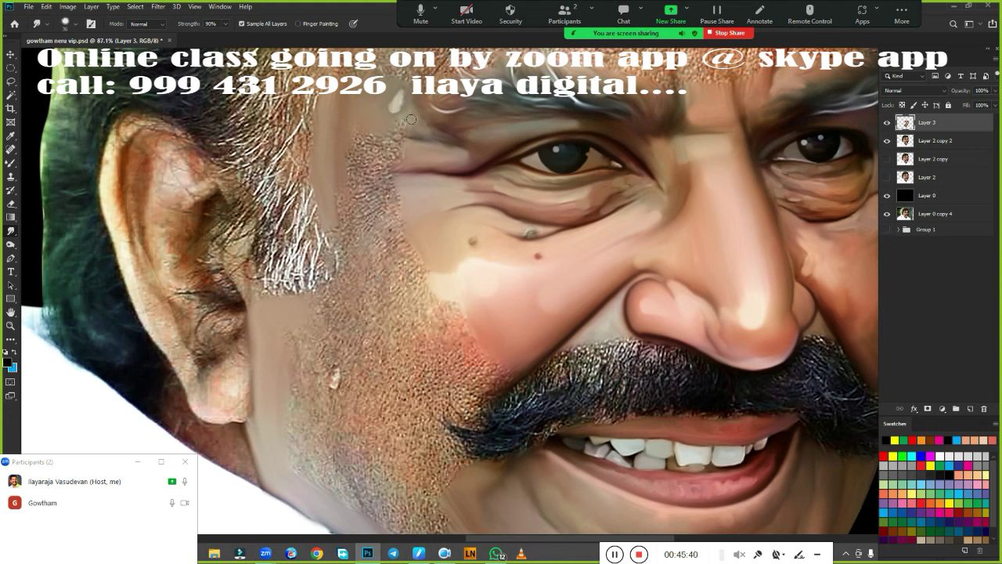
drag(376, 147, 380, 165)
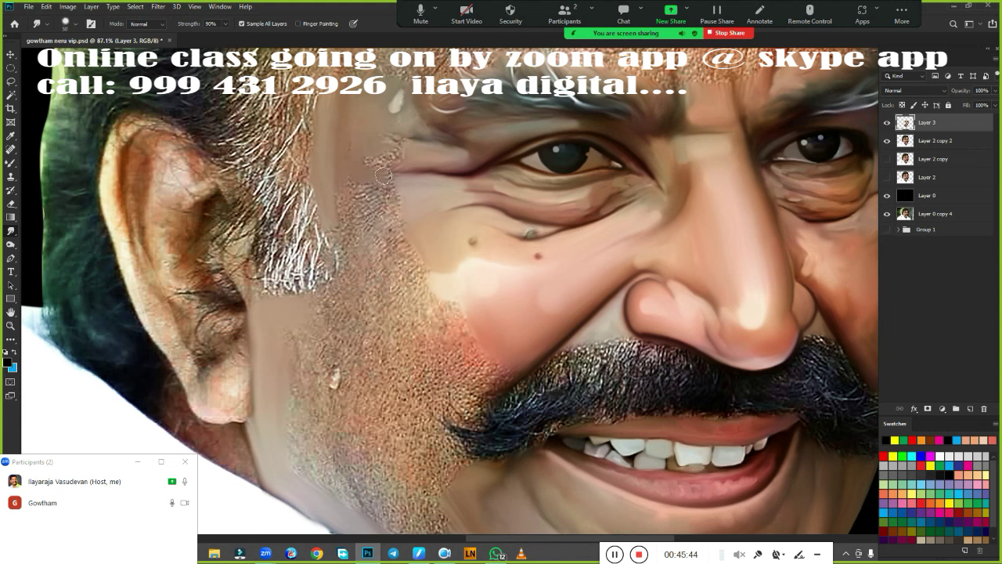
mouse_move(356, 205)
mouse_down()
mouse_move(353, 227)
mouse_move(392, 187)
mouse_move(385, 219)
mouse_move(309, 310)
mouse_move(402, 328)
mouse_move(387, 303)
mouse_move(396, 261)
mouse_move(400, 298)
mouse_up()
drag(371, 226, 340, 242)
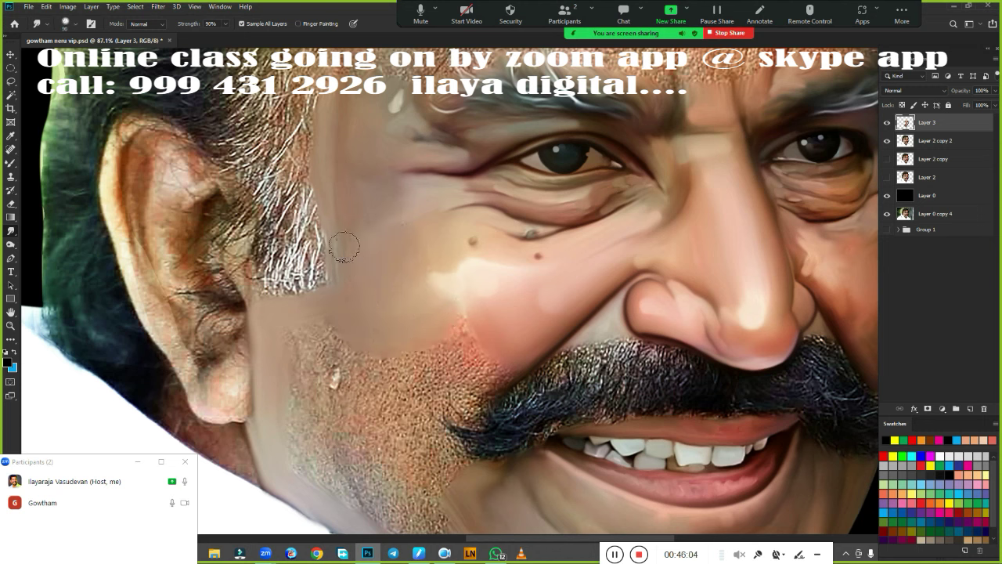
drag(449, 288, 502, 291)
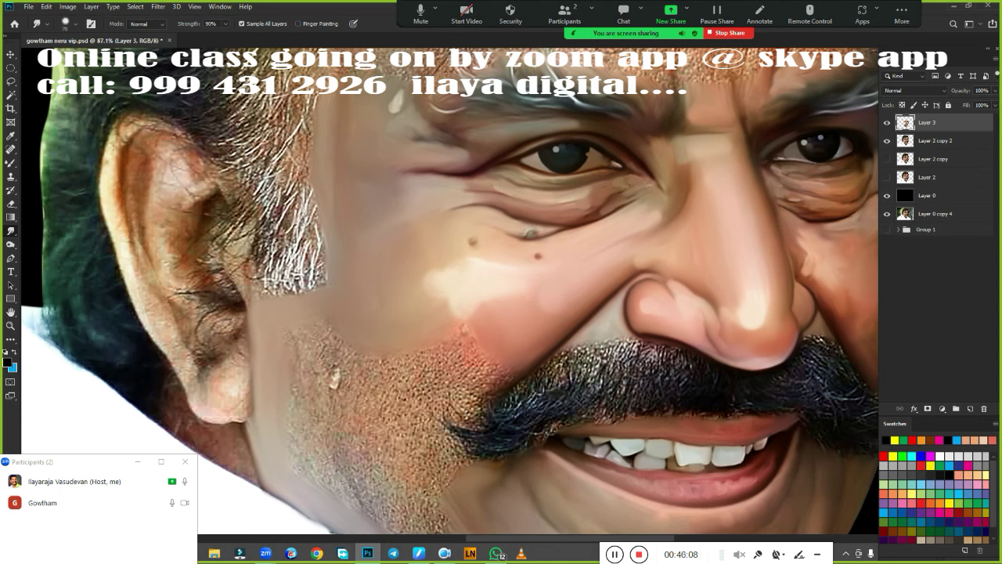
Turn the left jawline stubble into smooth skin
scroll(449, 295, down, 5)
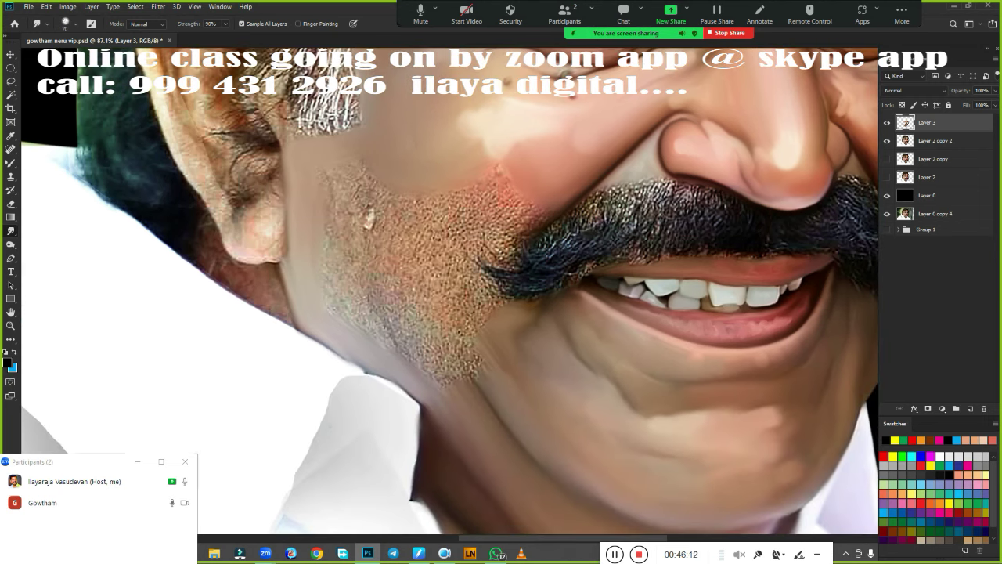
drag(346, 234, 368, 326)
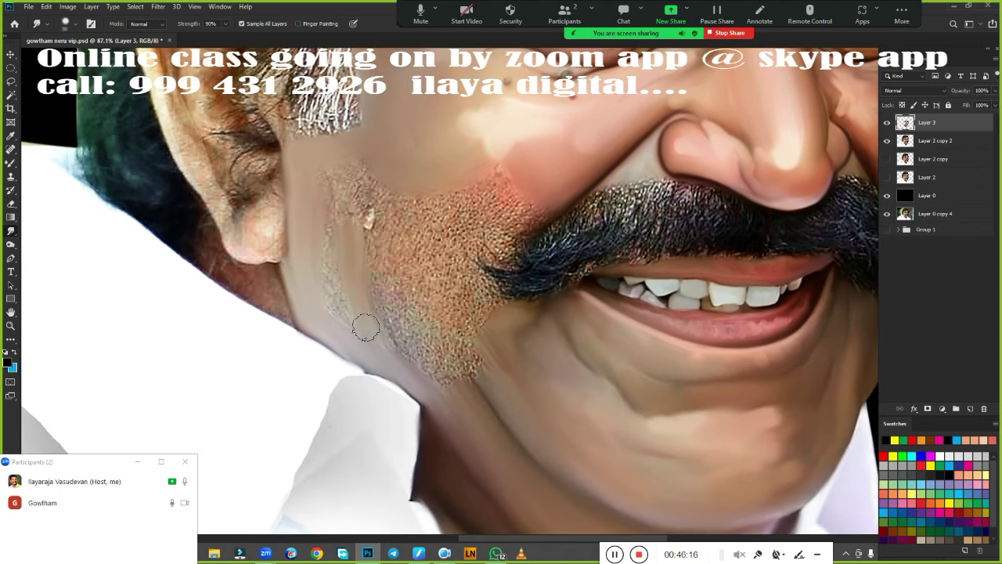
drag(333, 223, 348, 323)
drag(324, 168, 345, 207)
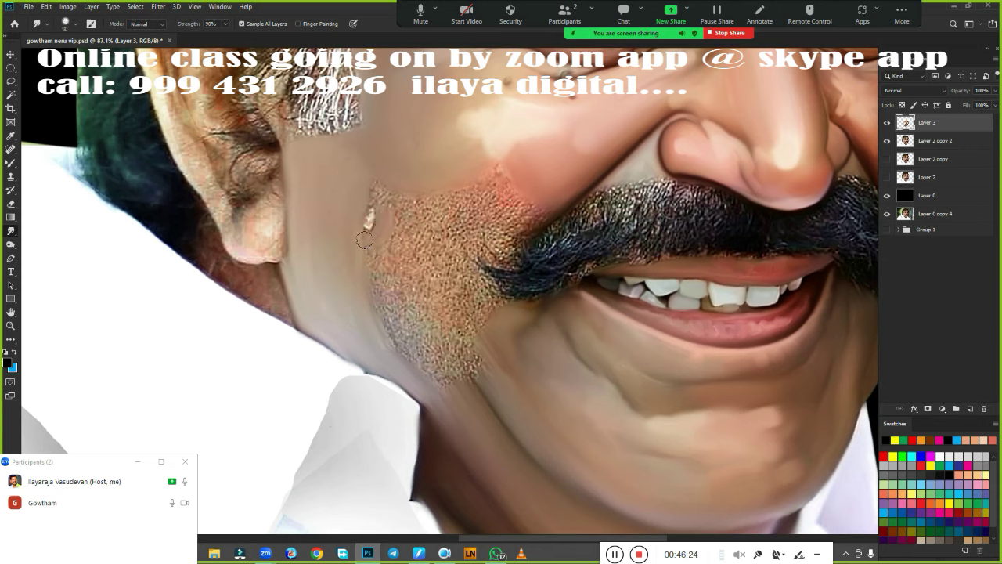
scroll(365, 233, up, 2)
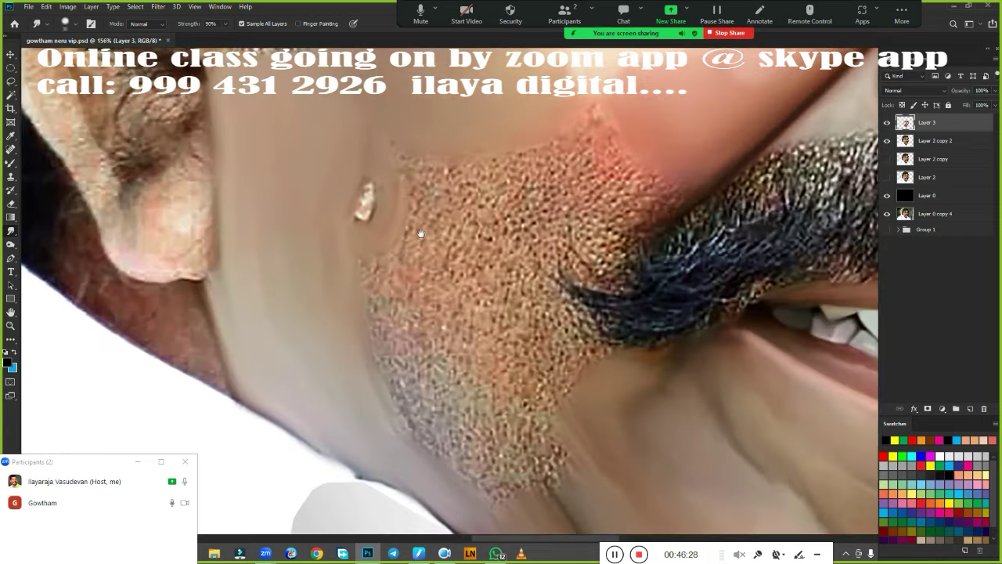
scroll(407, 238, up, 2)
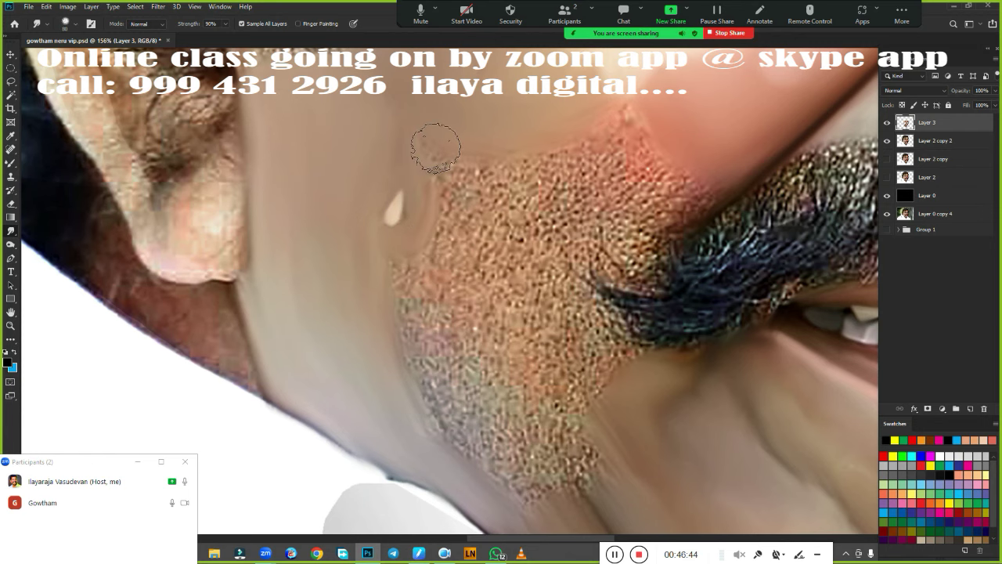
scroll(380, 423, down, 5)
Smooth the reddish patch and stubble around the moustache and by the jaw
mouse_move(438, 408)
mouse_down()
mouse_move(424, 338)
mouse_move(402, 346)
mouse_up()
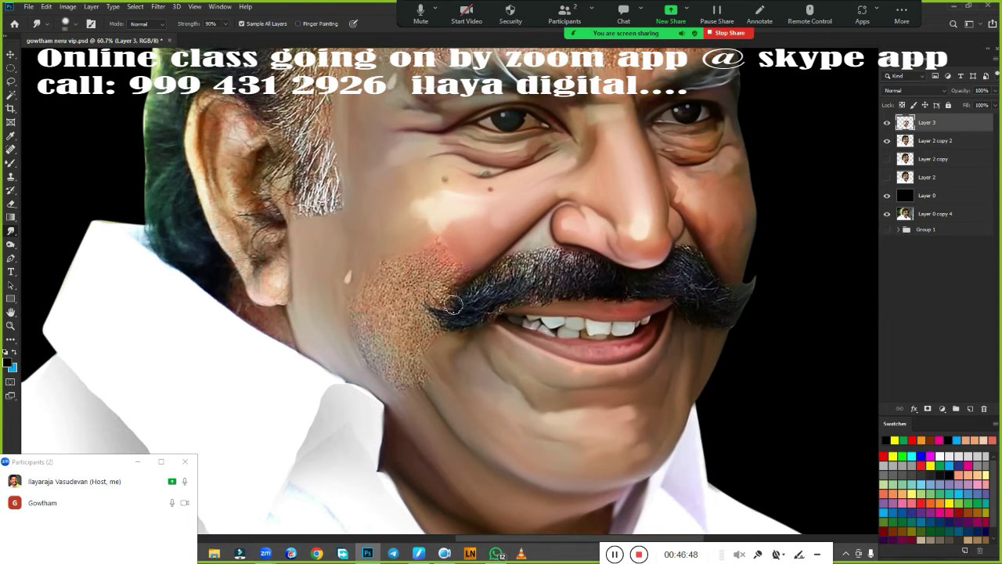
mouse_move(416, 271)
mouse_down()
mouse_move(460, 270)
mouse_move(415, 252)
mouse_move(454, 267)
mouse_up()
drag(419, 321, 430, 339)
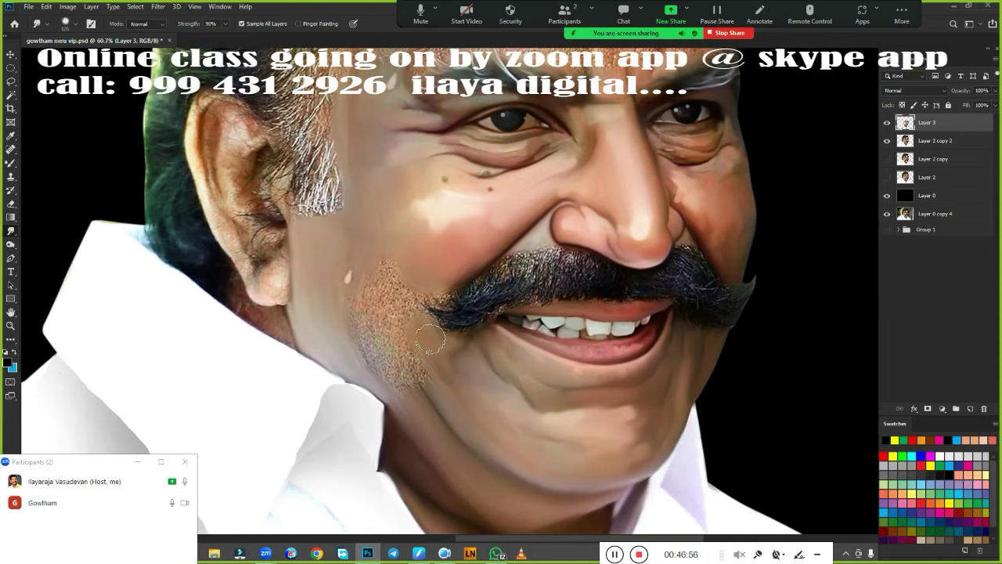
mouse_move(369, 301)
mouse_down()
mouse_move(358, 324)
mouse_move(405, 391)
mouse_move(435, 391)
mouse_up()
mouse_move(369, 251)
mouse_down()
mouse_move(407, 307)
mouse_move(435, 299)
mouse_move(393, 322)
mouse_up()
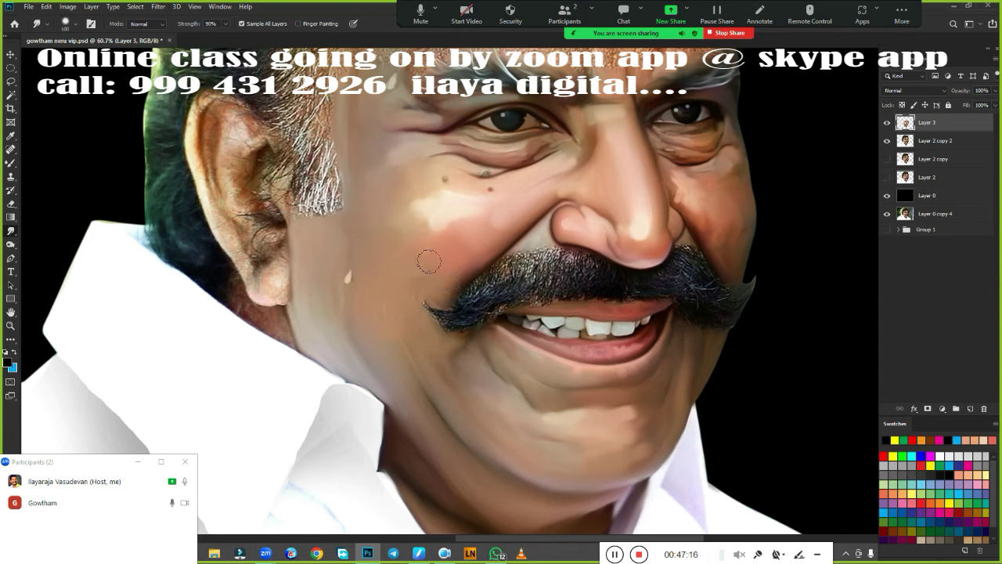
Streak the left side of the moustache into soft strands
scroll(485, 319, down, 1)
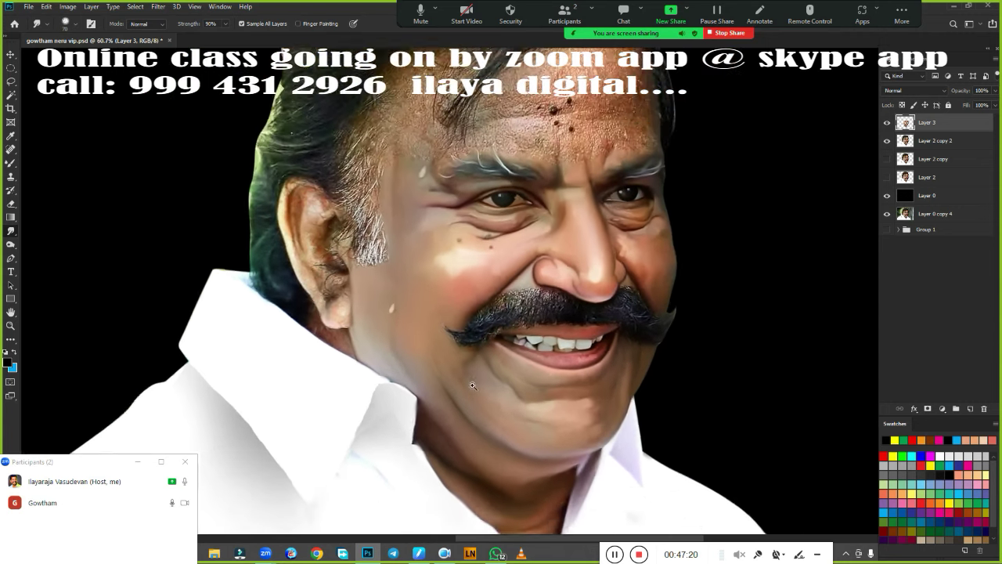
scroll(485, 320, up, 1)
scroll(486, 320, up, 2)
scroll(485, 319, up, 1)
drag(486, 320, 424, 327)
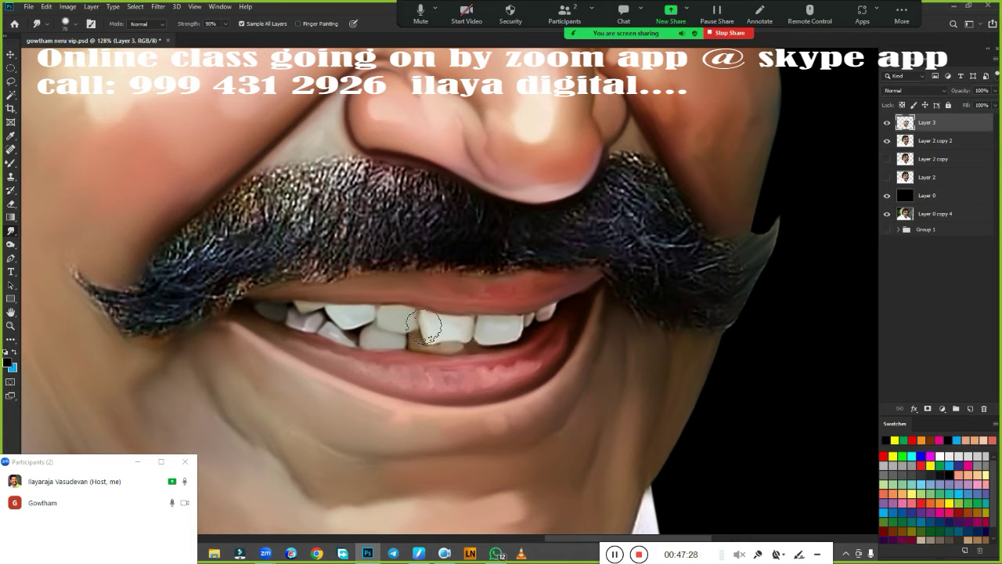
drag(160, 291, 216, 234)
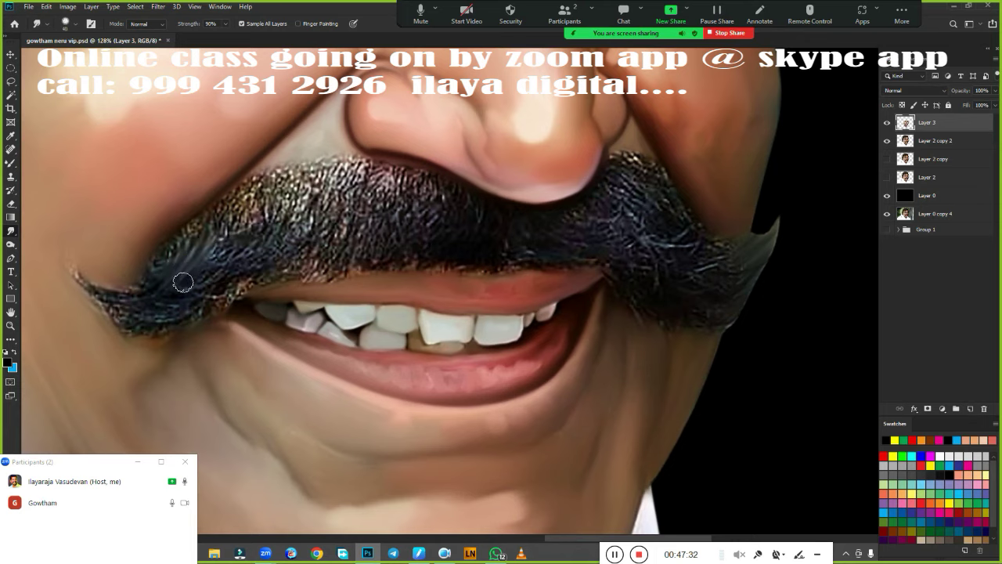
mouse_move(199, 271)
mouse_down()
mouse_move(233, 235)
mouse_move(230, 268)
mouse_move(270, 215)
mouse_up()
drag(182, 241, 151, 277)
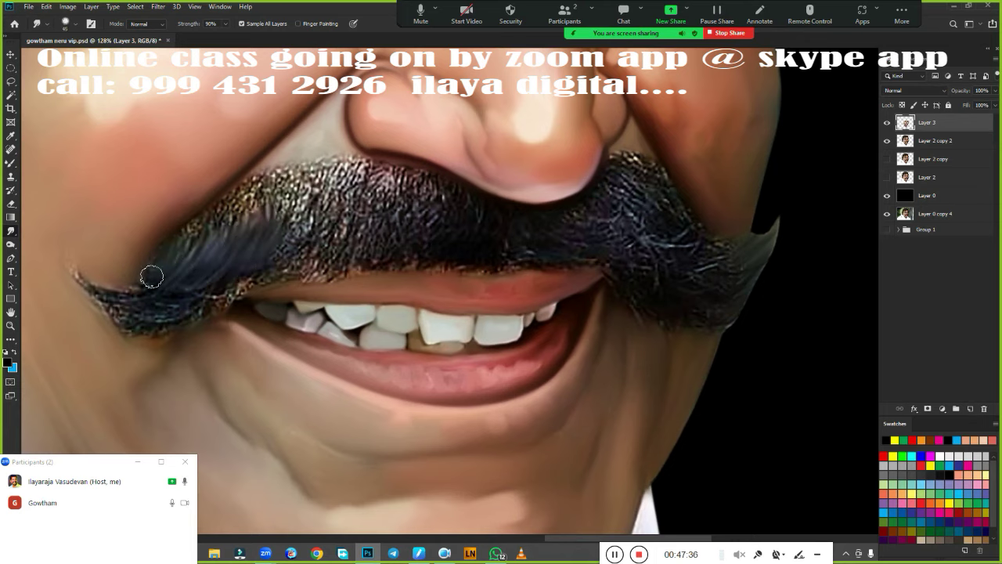
Blend the central-left and left moustache hairs upward
mouse_move(286, 250)
mouse_down()
mouse_move(305, 200)
mouse_move(321, 196)
mouse_up()
drag(313, 267, 353, 192)
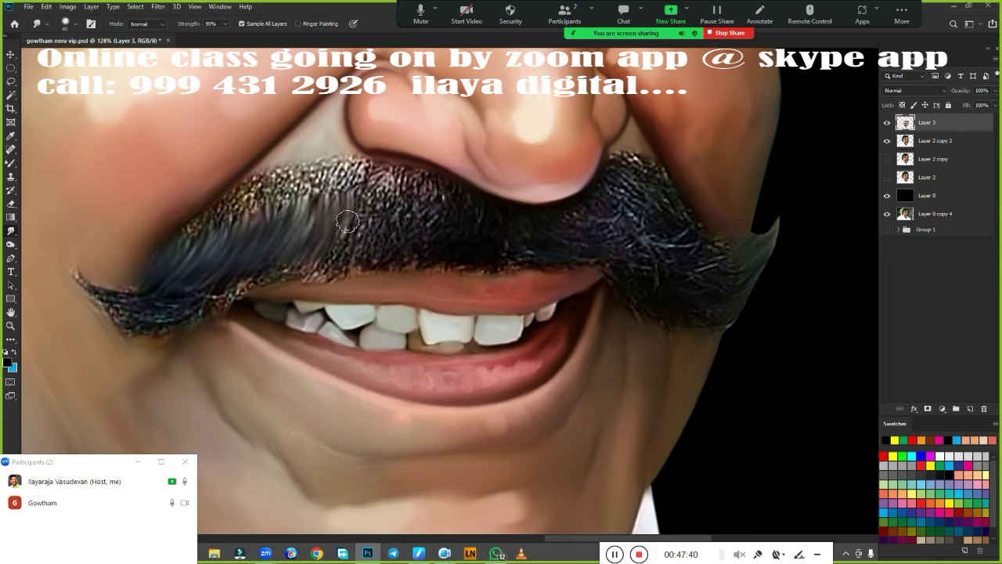
mouse_move(345, 259)
mouse_down()
mouse_move(373, 195)
mouse_move(501, 224)
mouse_up()
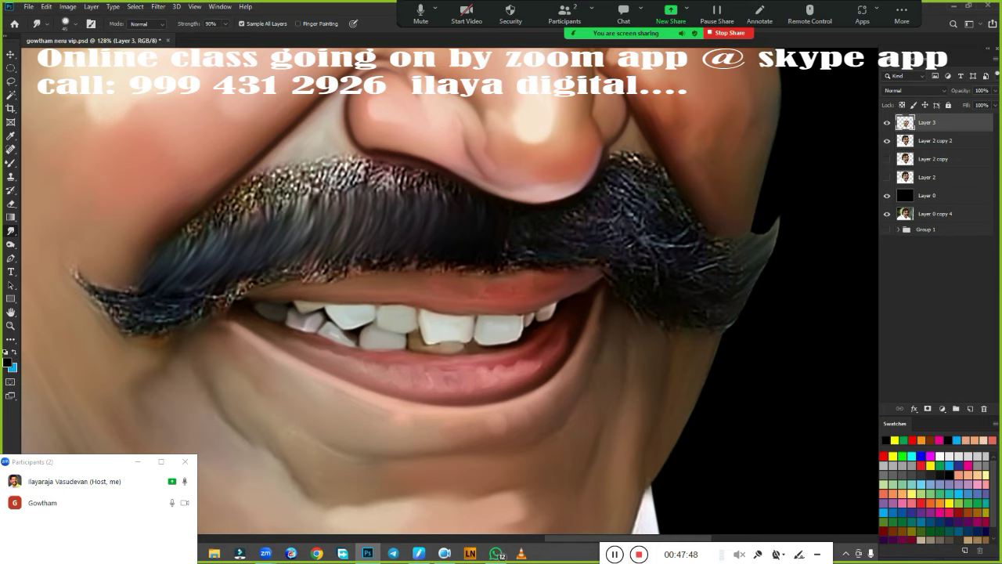
drag(160, 260, 235, 192)
drag(196, 251, 258, 176)
drag(220, 235, 263, 186)
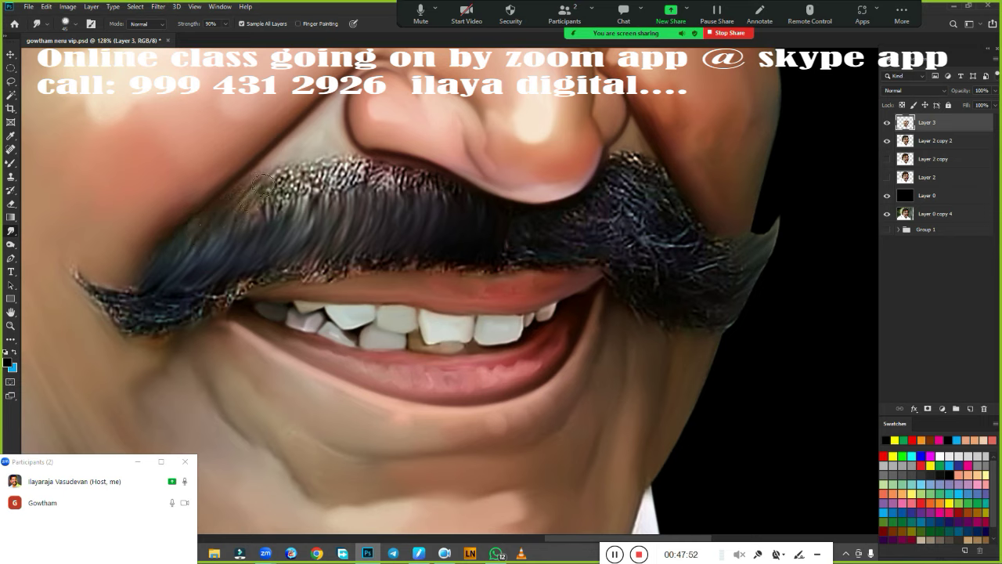
Blend the upper-left moustache hairs and those just below the nose
mouse_move(251, 231)
mouse_down()
mouse_move(286, 168)
mouse_move(323, 155)
mouse_up()
drag(301, 200, 321, 171)
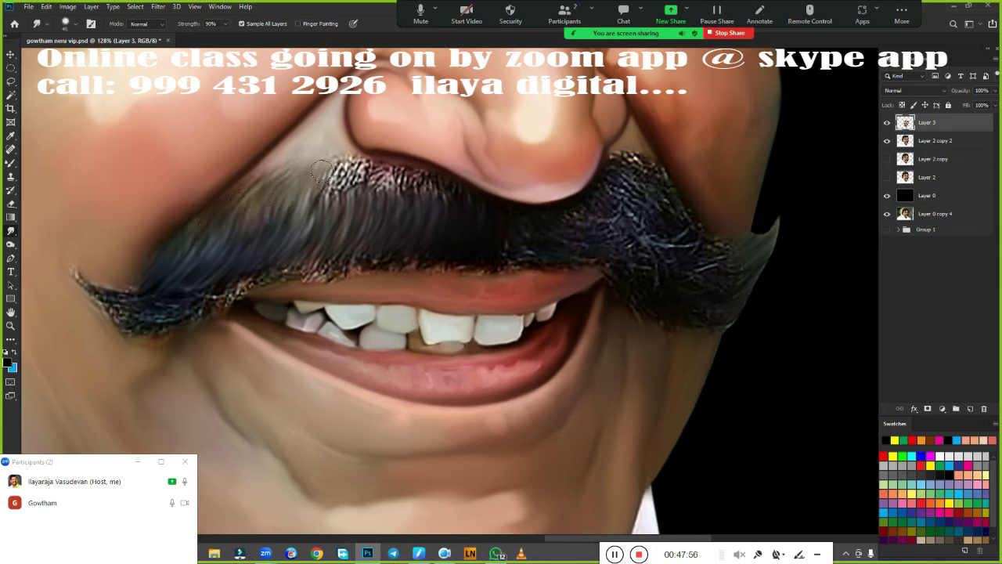
mouse_move(328, 207)
mouse_down()
mouse_move(349, 161)
mouse_move(368, 157)
mouse_up()
mouse_move(357, 219)
mouse_down()
mouse_move(405, 164)
mouse_move(429, 161)
mouse_up()
drag(442, 205, 433, 174)
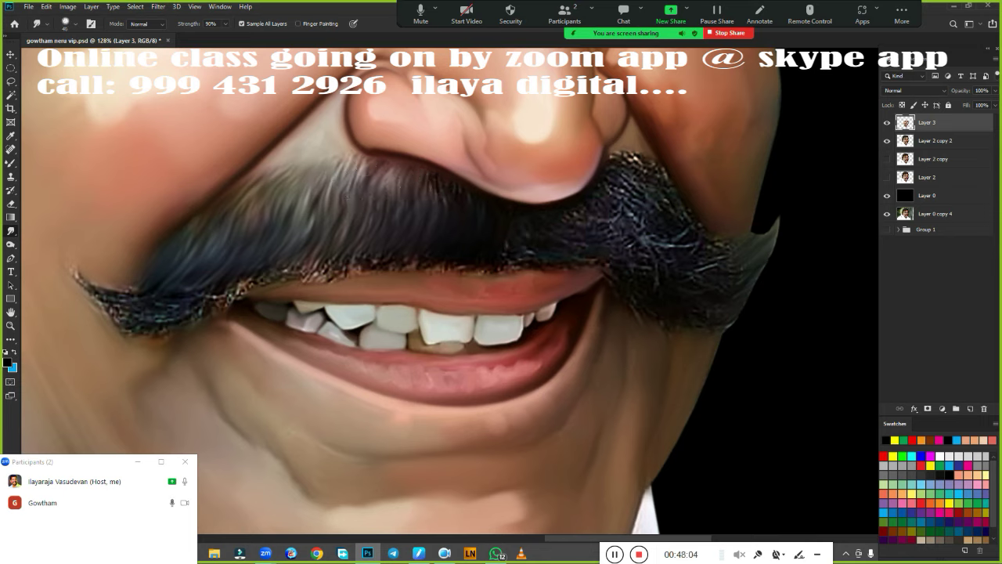
Soften the left moustache tip and its lower edge
drag(100, 288, 62, 253)
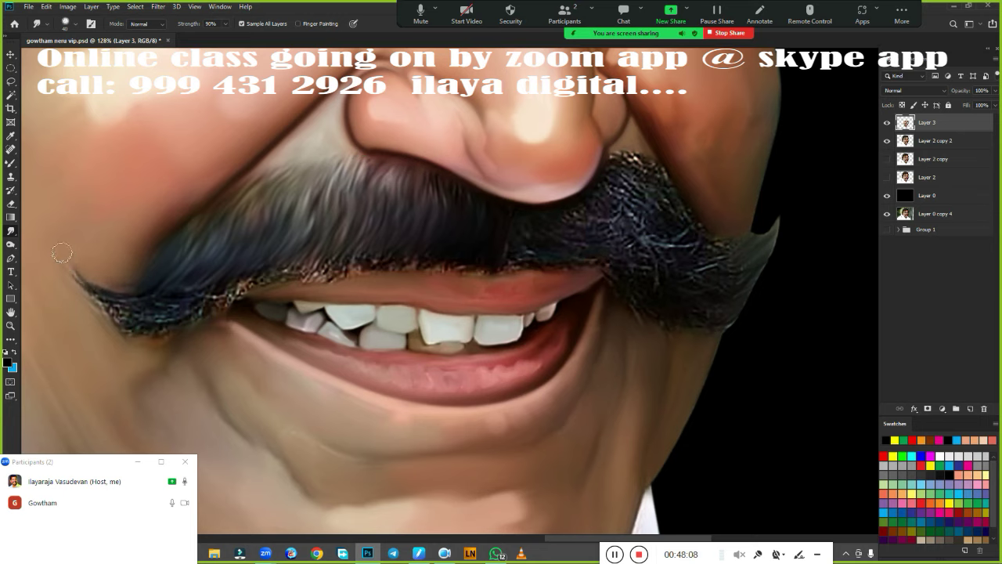
drag(95, 292, 64, 268)
mouse_move(161, 284)
mouse_down()
mouse_move(110, 313)
mouse_move(118, 323)
mouse_up()
mouse_move(175, 308)
mouse_down()
mouse_move(187, 315)
mouse_move(231, 292)
mouse_move(247, 305)
mouse_move(264, 282)
mouse_move(328, 254)
mouse_move(317, 258)
mouse_move(346, 267)
mouse_move(410, 255)
mouse_move(459, 262)
mouse_move(499, 246)
mouse_move(442, 269)
mouse_up()
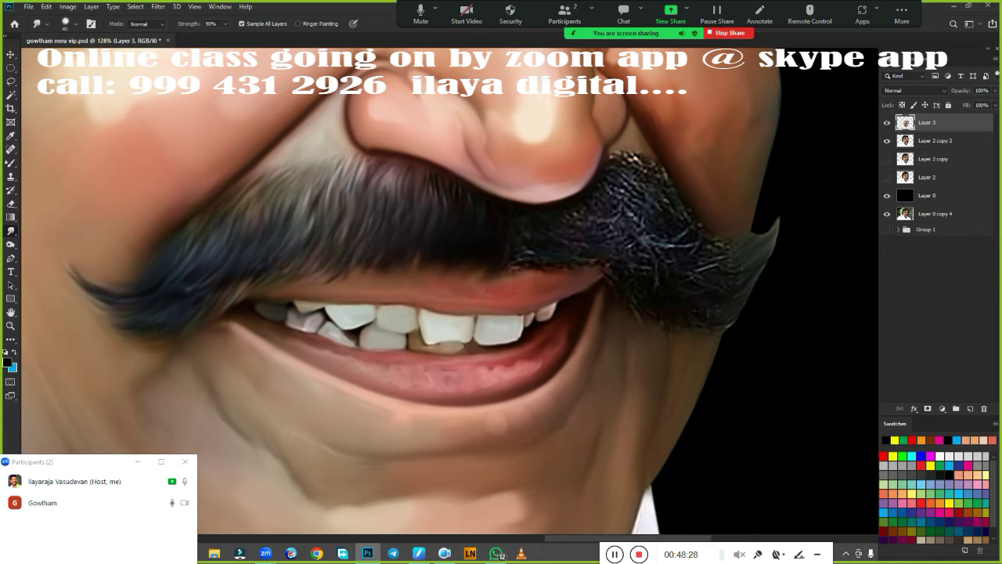
Blend the moustache hairs from the middle out to the right tip
key(ctrl+0)
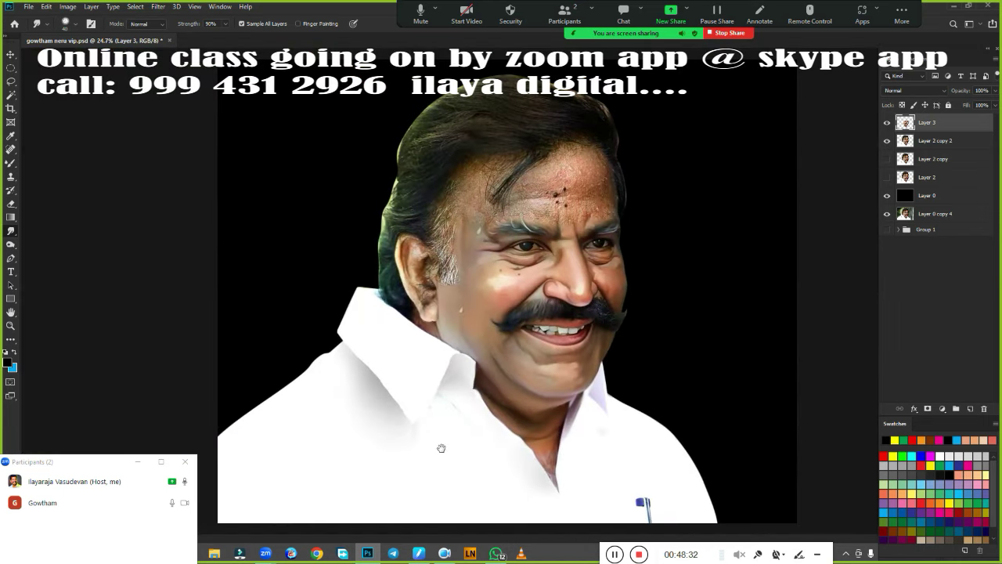
scroll(655, 331, up, 2)
scroll(671, 358, up, 1)
scroll(635, 323, up, 2)
scroll(635, 323, down, 2)
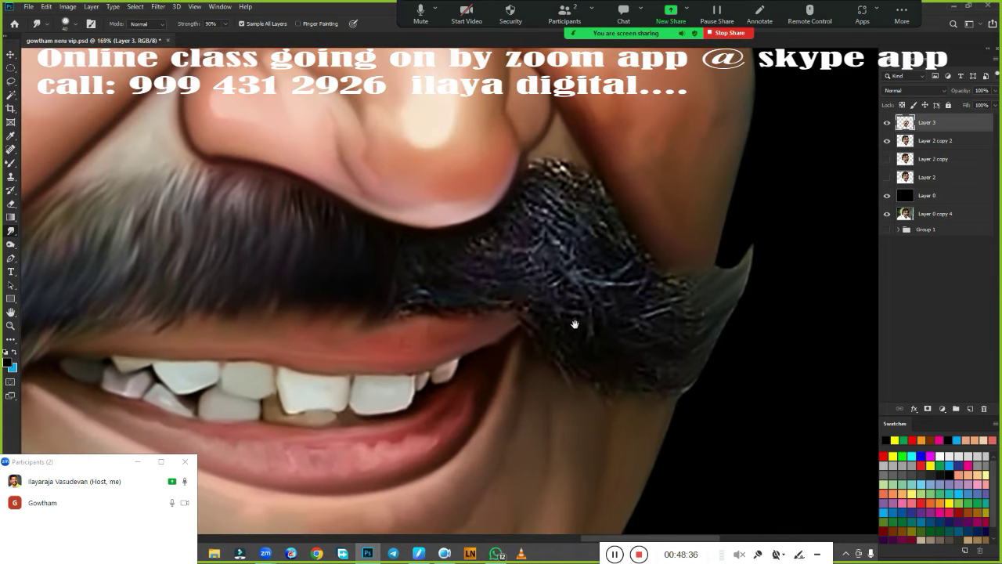
mouse_move(415, 269)
mouse_down()
mouse_move(479, 271)
mouse_move(557, 220)
mouse_move(595, 231)
mouse_up()
mouse_move(599, 298)
mouse_down()
mouse_move(618, 280)
mouse_move(691, 287)
mouse_move(674, 345)
mouse_up()
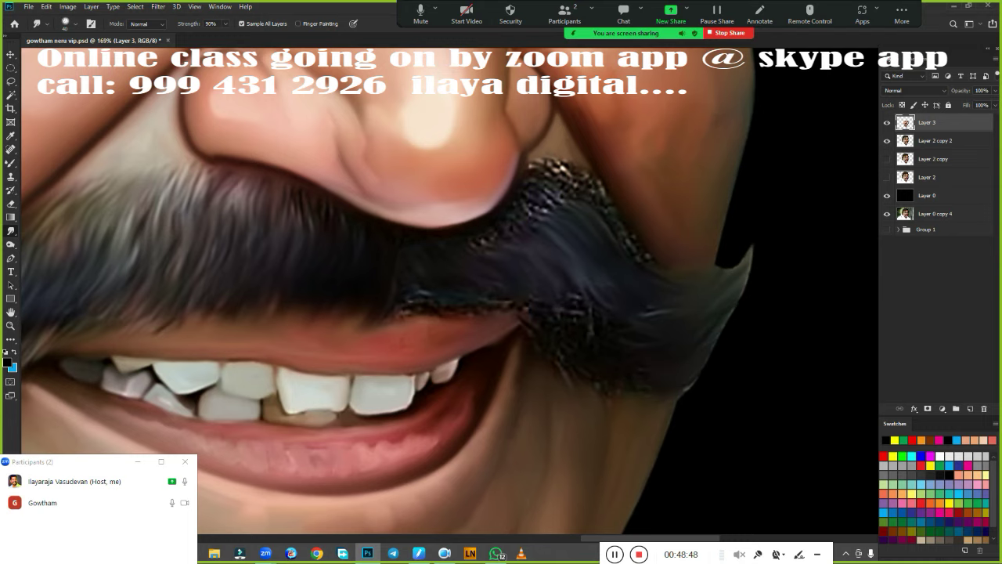
Smooth the right moustache's speckled texture, lower edge and upper edge near the nose
mouse_move(537, 310)
mouse_down()
mouse_move(550, 347)
mouse_move(589, 304)
mouse_up()
drag(578, 377, 599, 395)
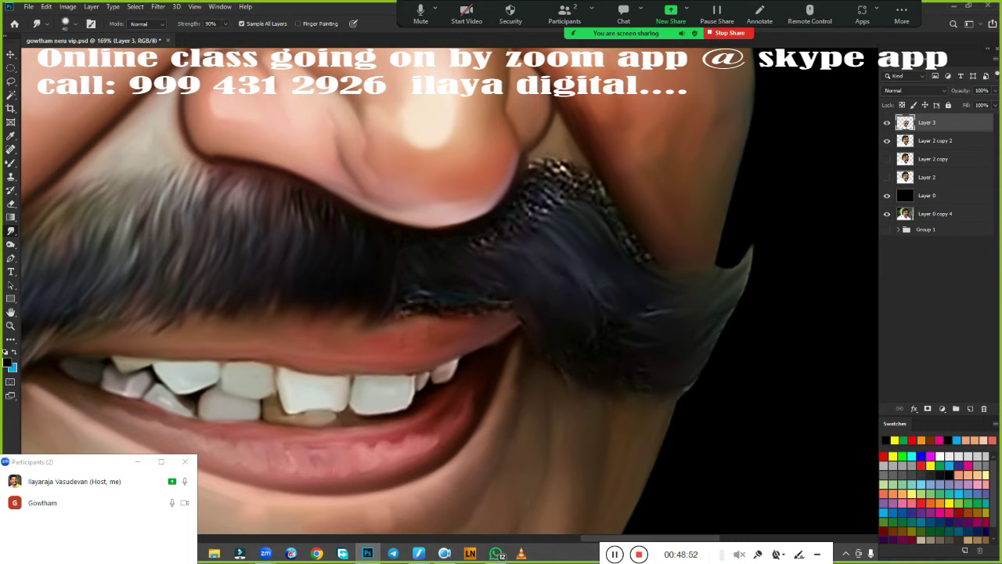
mouse_move(540, 169)
mouse_down()
mouse_move(577, 183)
mouse_move(624, 239)
mouse_up()
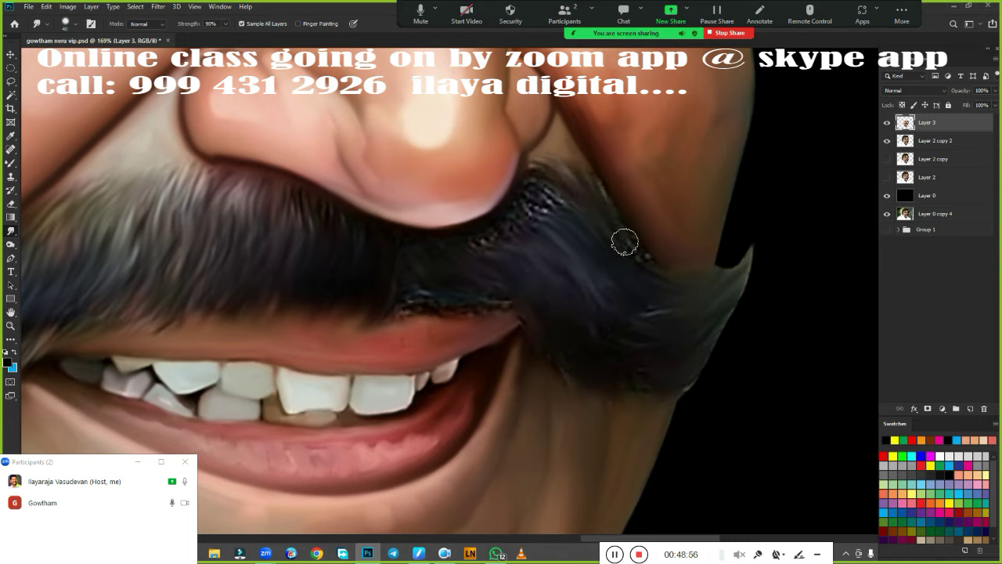
mouse_move(564, 174)
mouse_down()
mouse_move(535, 198)
mouse_move(530, 237)
mouse_move(483, 253)
mouse_move(408, 318)
mouse_move(445, 293)
mouse_move(488, 287)
mouse_up()
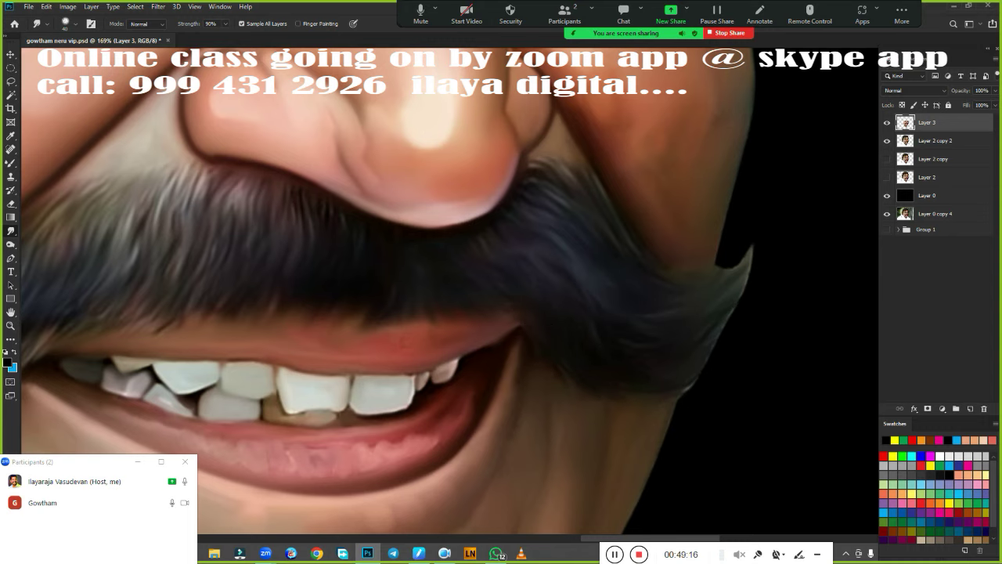
key(ctrl+0)
Compare by toggling Layer 2 copy 2, then spread the pink forehead patch toward the moles
click(887, 140)
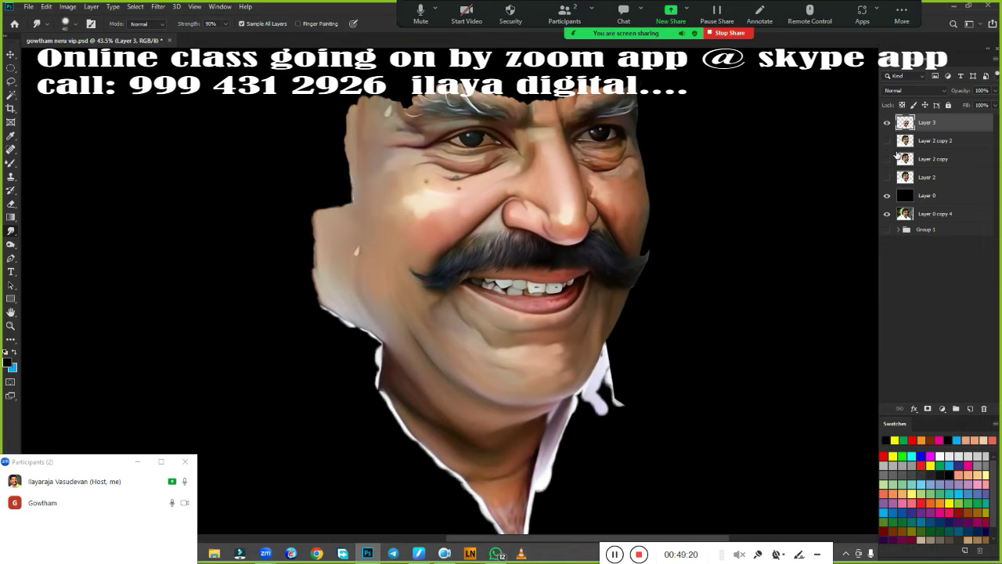
click(887, 141)
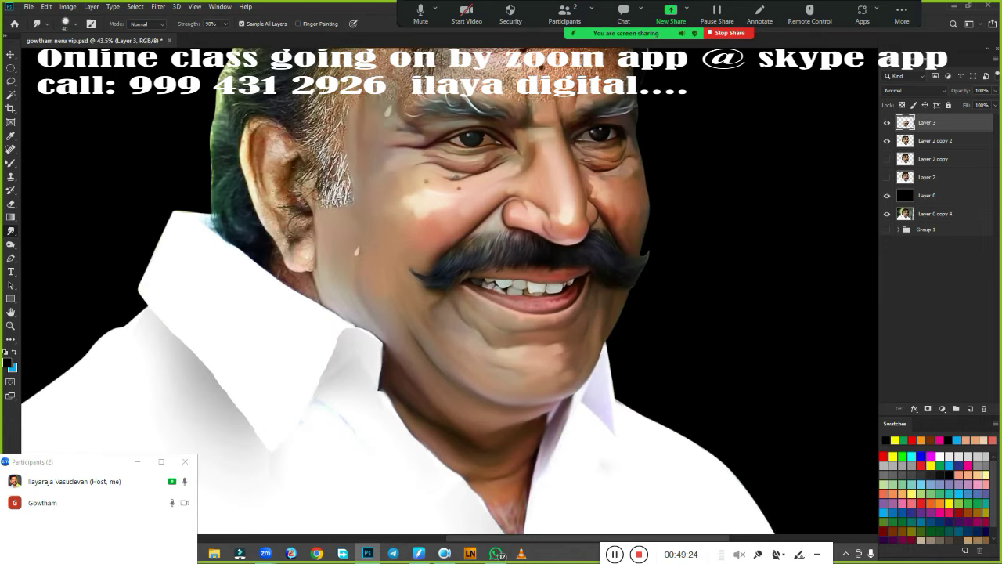
mouse_move(313, 249)
mouse_down()
mouse_move(559, 179)
mouse_move(613, 250)
mouse_move(505, 286)
mouse_up()
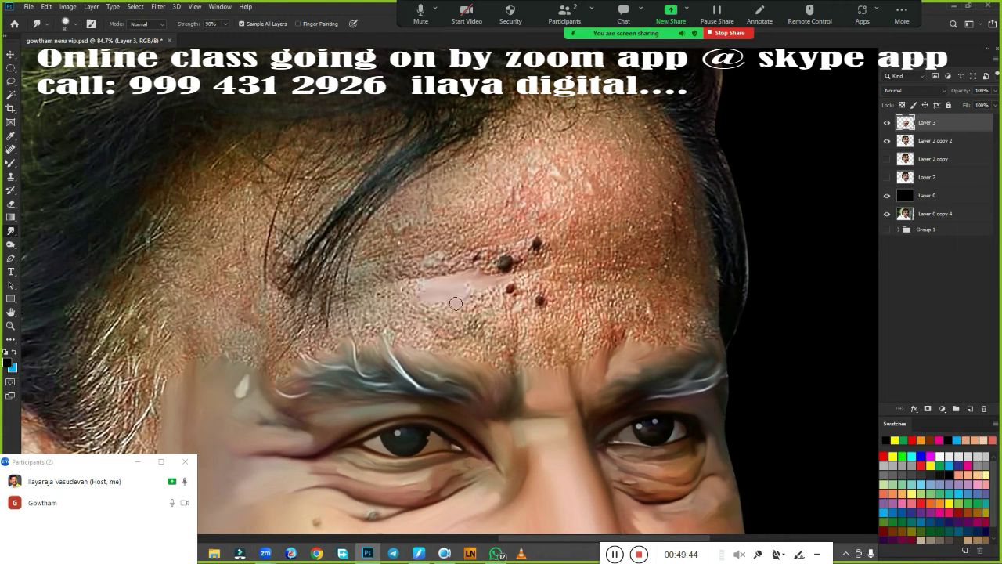
drag(456, 303, 487, 307)
mouse_move(415, 343)
mouse_down()
mouse_move(429, 306)
mouse_move(466, 321)
mouse_move(491, 314)
mouse_move(509, 345)
mouse_move(508, 379)
mouse_move(443, 351)
mouse_move(470, 337)
mouse_up()
Smooth the forehead from above the eyebrow toward the right temple and around the dark spots
mouse_move(526, 312)
mouse_down()
mouse_move(530, 395)
mouse_move(555, 314)
mouse_move(611, 354)
mouse_up()
mouse_move(584, 313)
mouse_down()
mouse_move(550, 360)
mouse_move(592, 368)
mouse_move(634, 329)
mouse_move(665, 337)
mouse_move(702, 325)
mouse_move(705, 338)
mouse_up()
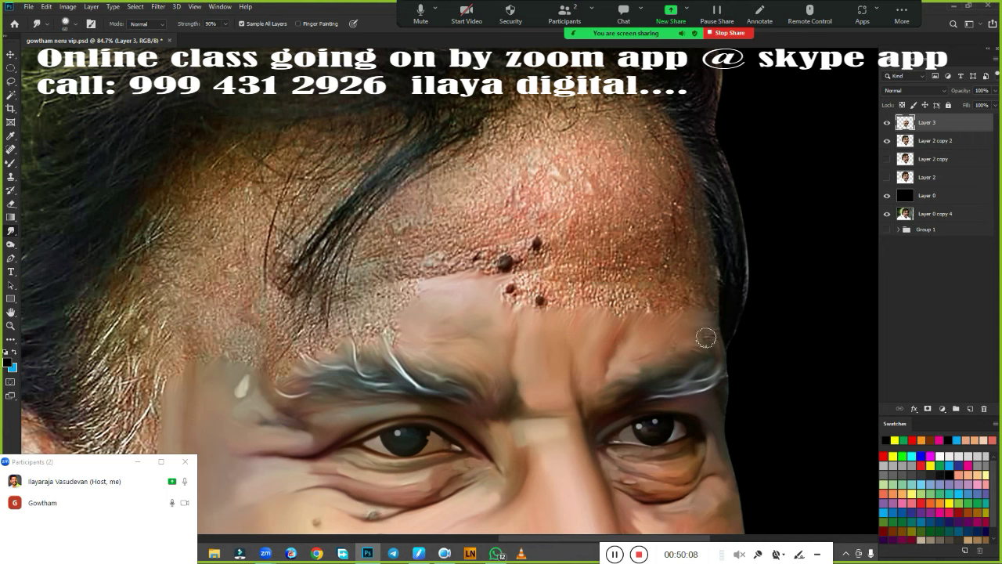
mouse_move(589, 295)
mouse_down()
mouse_move(570, 302)
mouse_move(704, 306)
mouse_up()
drag(526, 274, 526, 282)
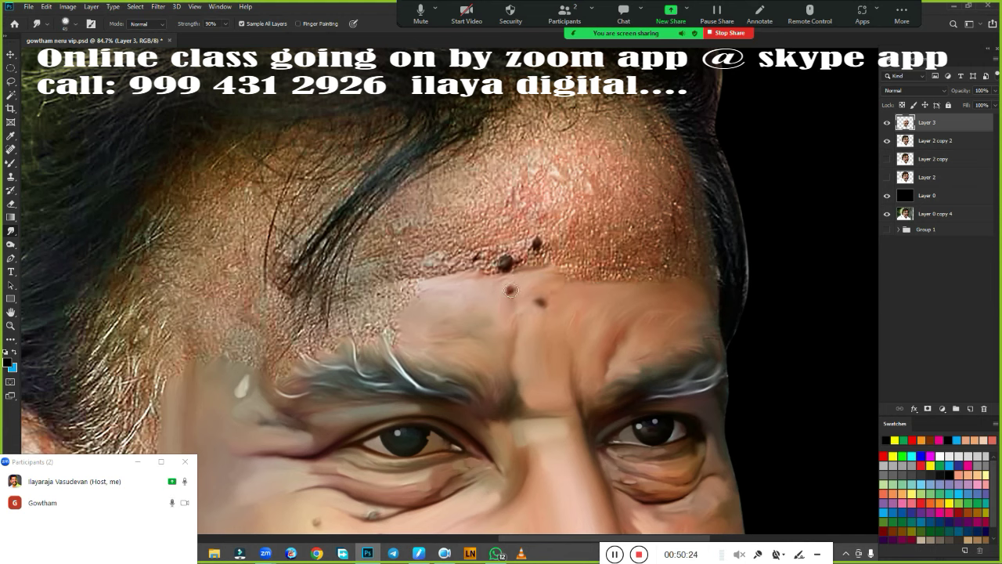
mouse_move(523, 266)
mouse_down()
mouse_move(540, 263)
mouse_move(505, 247)
mouse_move(516, 271)
mouse_up()
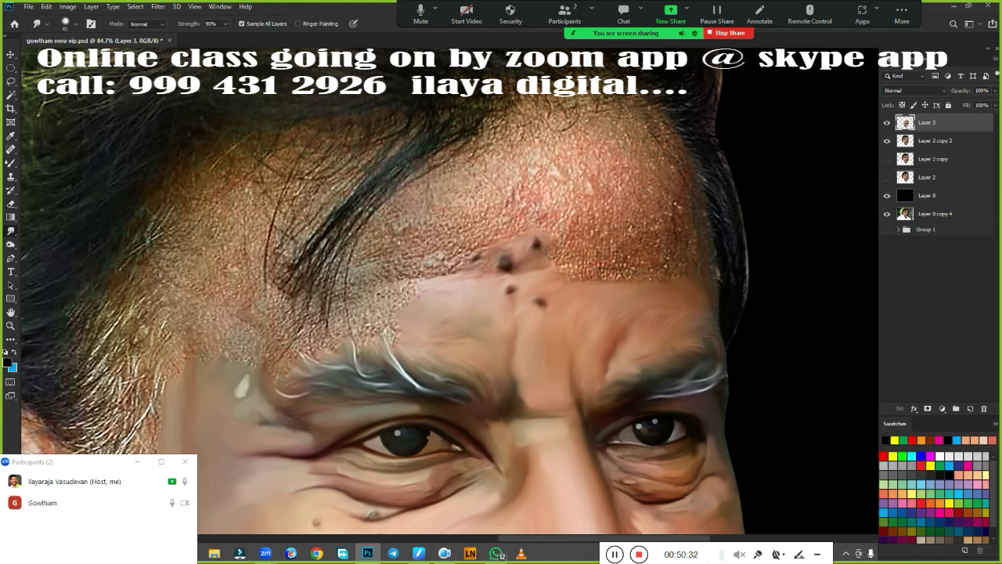
Smooth the upper textured forehead skin, finishing with a smaller brush on the right side
mouse_move(442, 251)
mouse_down()
mouse_move(439, 266)
mouse_move(505, 238)
mouse_up()
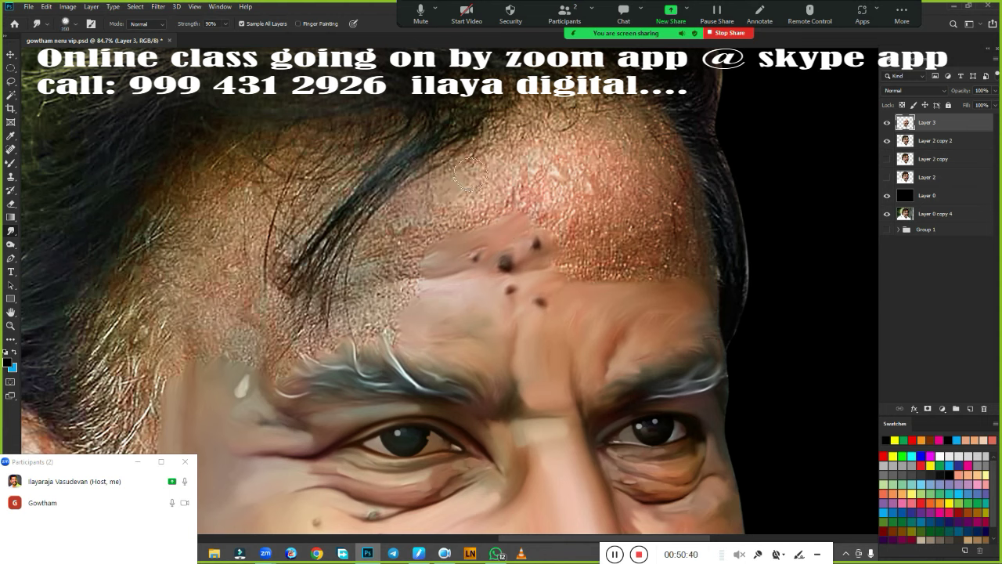
mouse_move(470, 174)
mouse_down()
mouse_move(459, 205)
mouse_move(540, 148)
mouse_move(513, 117)
mouse_move(547, 132)
mouse_move(638, 137)
mouse_move(670, 169)
mouse_move(671, 213)
mouse_move(682, 200)
mouse_up()
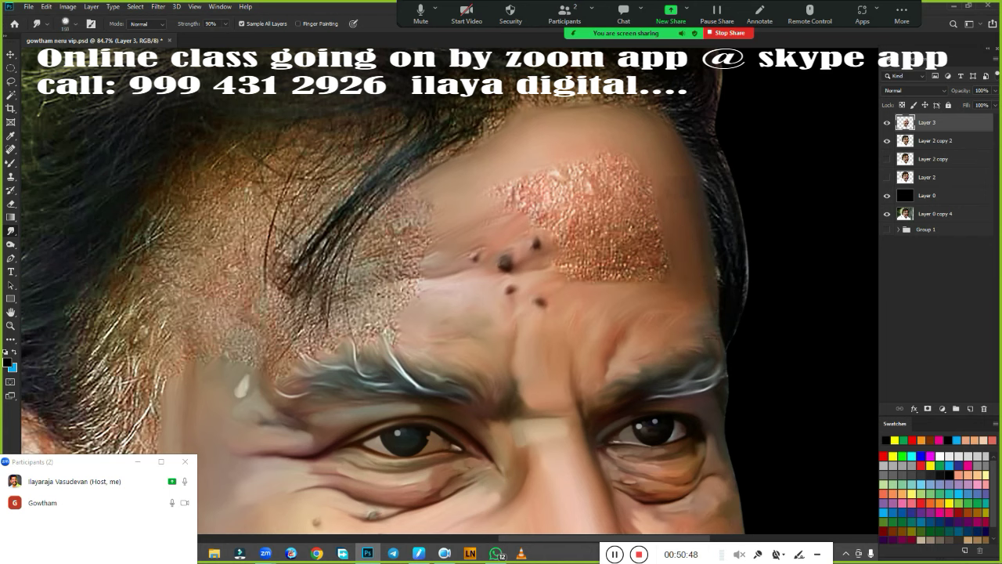
mouse_move(650, 157)
mouse_down()
mouse_move(555, 197)
mouse_move(617, 253)
mouse_move(644, 235)
mouse_move(582, 264)
mouse_move(660, 264)
mouse_up()
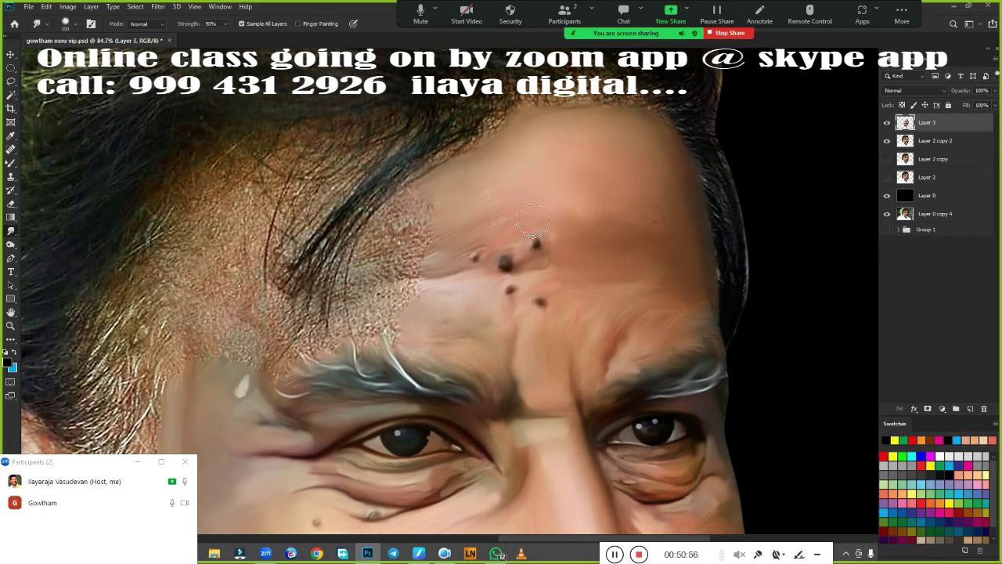
key(bracketleft)
key(bracketleft)
mouse_move(596, 181)
mouse_down()
mouse_move(642, 210)
mouse_move(676, 260)
mouse_up()
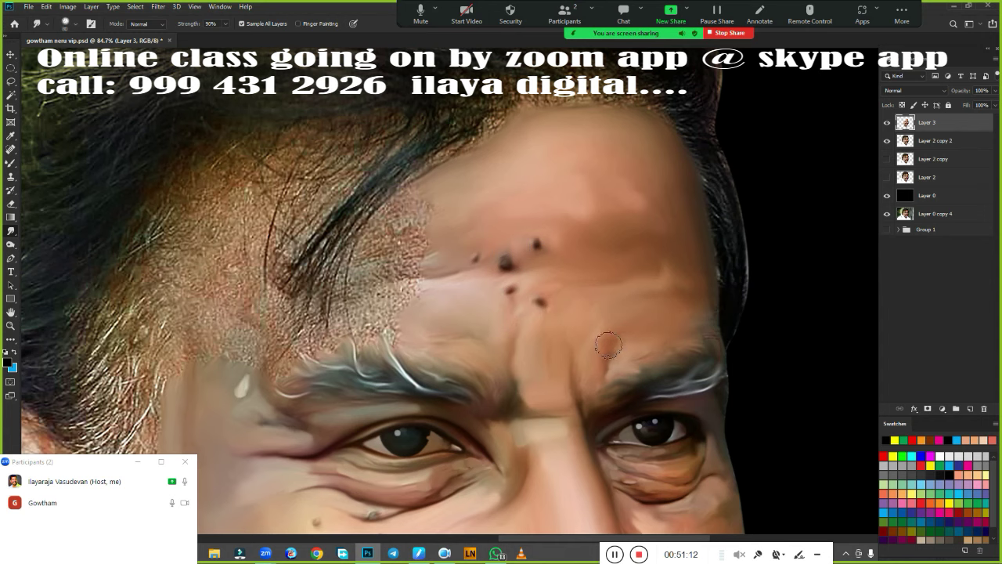
Blend the speckled forehead texture and skin near the hairline into skin tone
scroll(611, 296, down, 3)
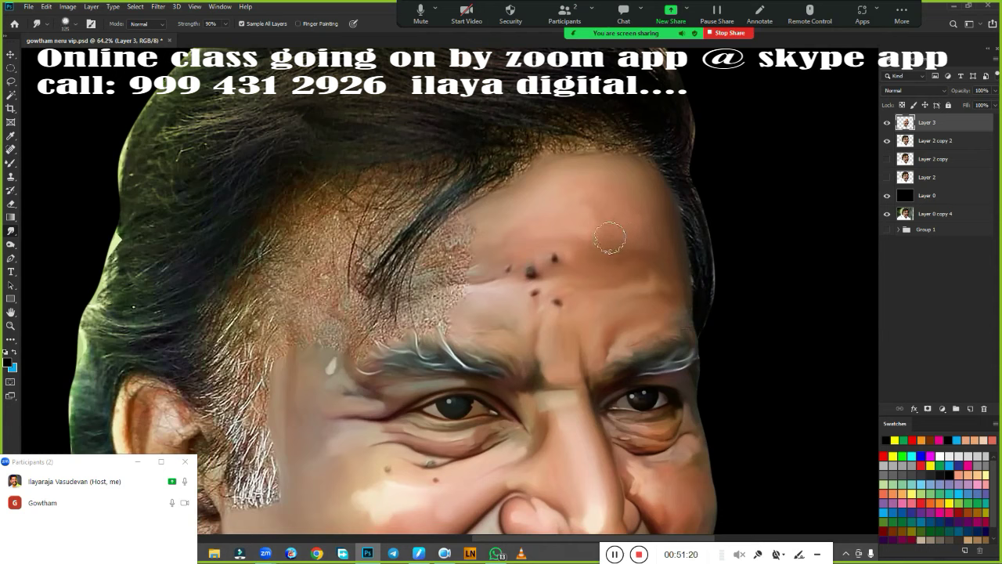
drag(306, 249, 282, 346)
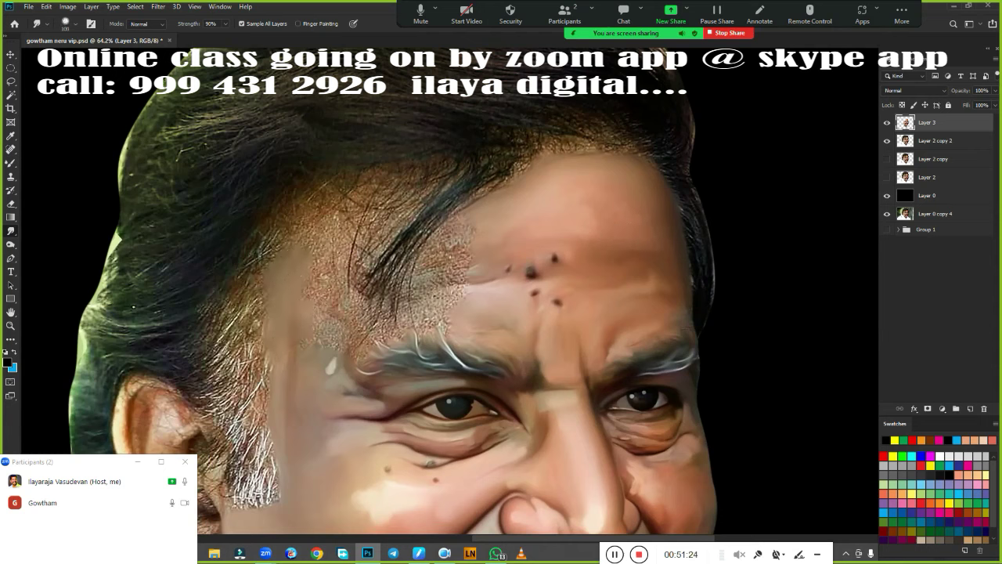
mouse_move(313, 259)
mouse_down()
mouse_move(305, 207)
mouse_move(337, 235)
mouse_move(317, 298)
mouse_up()
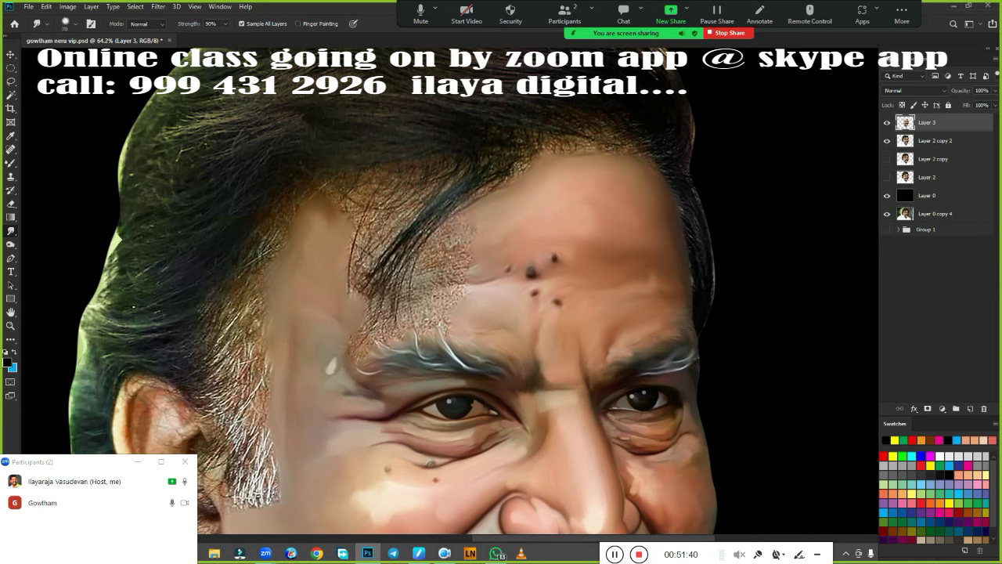
mouse_move(353, 199)
mouse_down()
mouse_move(415, 195)
mouse_move(408, 227)
mouse_move(367, 235)
mouse_move(386, 253)
mouse_up()
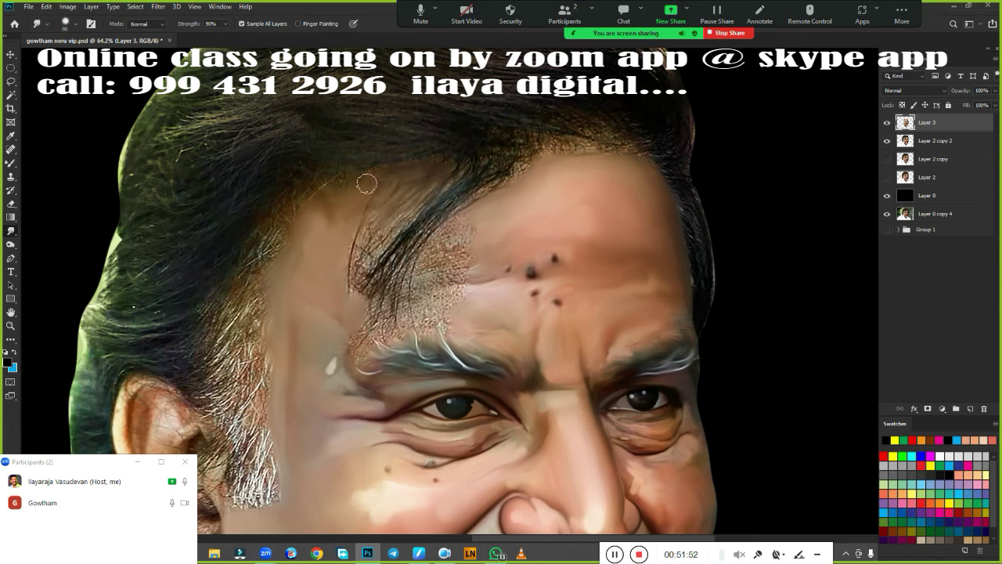
Smudge the thin forehead hair strands and upper speckled patch into plain skin
mouse_move(358, 229)
mouse_down()
mouse_move(350, 290)
mouse_move(396, 216)
mouse_up()
drag(360, 290, 444, 202)
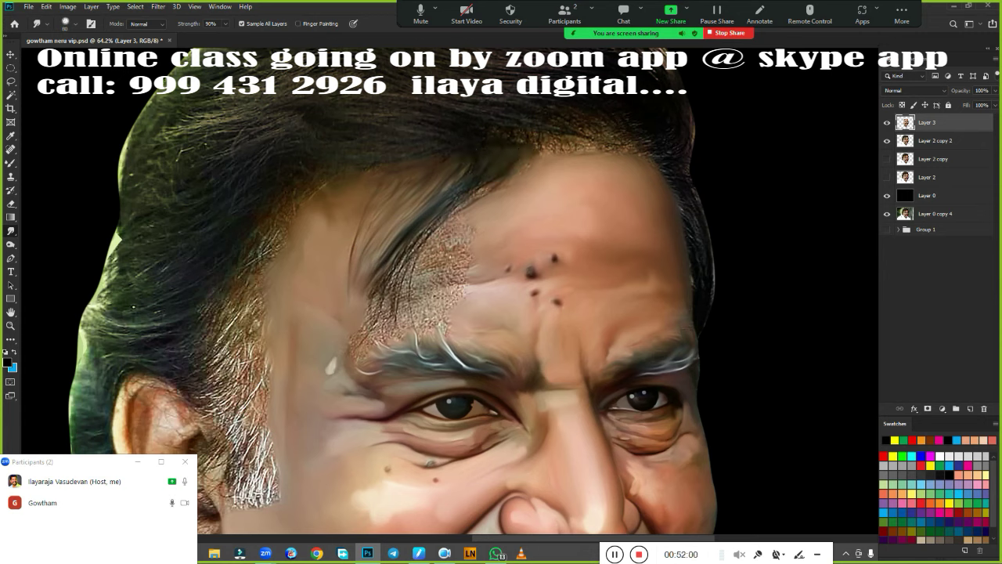
mouse_move(439, 221)
mouse_down()
mouse_move(407, 259)
mouse_move(383, 329)
mouse_up()
drag(404, 255, 354, 349)
mouse_move(448, 229)
mouse_down()
mouse_move(450, 274)
mouse_move(470, 294)
mouse_move(511, 189)
mouse_up()
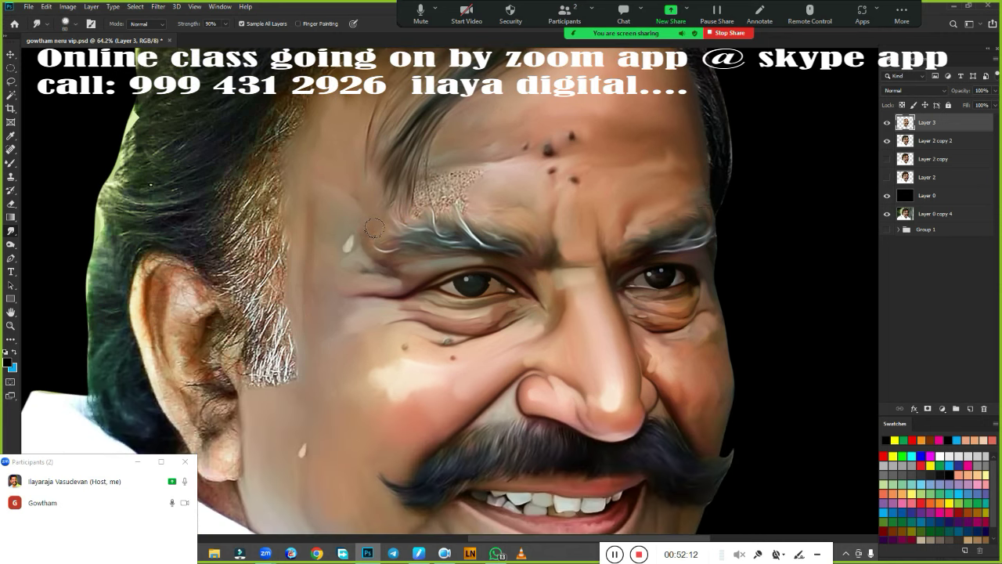
drag(437, 199, 495, 177)
Smudge the earlobe, inner ear, upper ear and rim shading into smooth tones
scroll(477, 291, down, 5)
scroll(341, 335, up, 4)
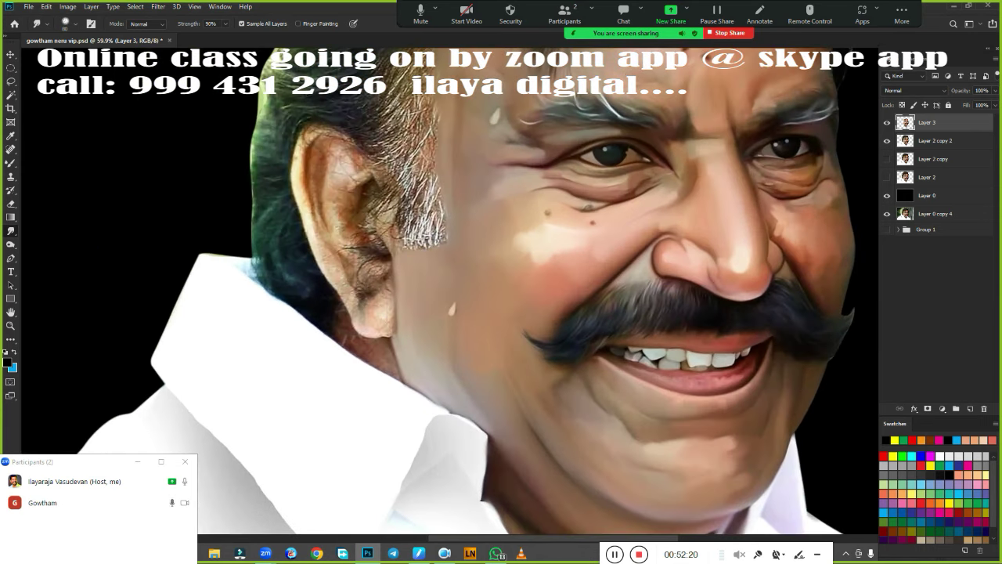
scroll(368, 348, up, 2)
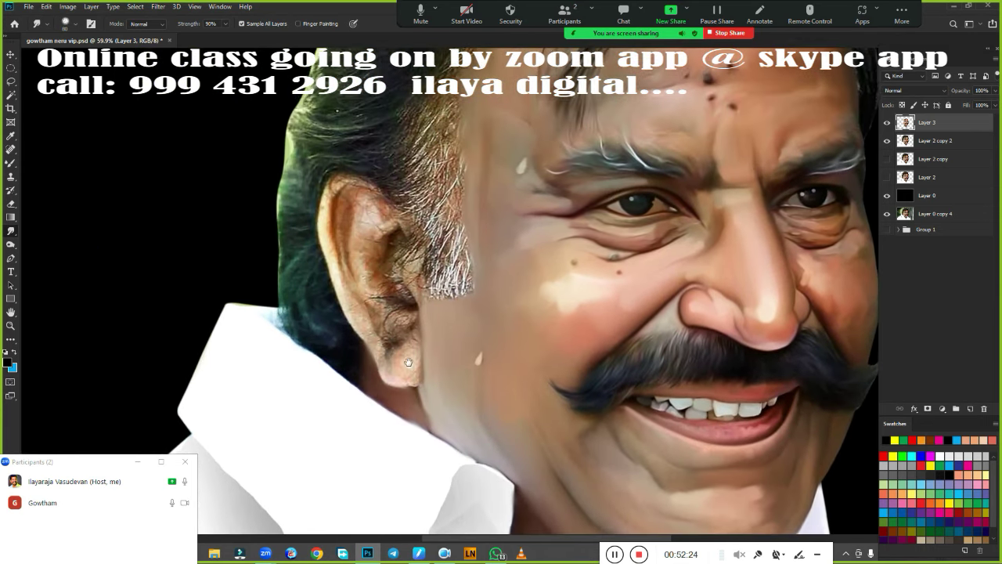
mouse_move(385, 361)
mouse_down()
mouse_move(407, 348)
mouse_move(411, 376)
mouse_move(384, 325)
mouse_move(402, 311)
mouse_move(404, 337)
mouse_move(395, 266)
mouse_move(414, 251)
mouse_move(411, 293)
mouse_up()
mouse_move(384, 250)
mouse_down()
mouse_move(391, 298)
mouse_move(356, 258)
mouse_move(403, 309)
mouse_up()
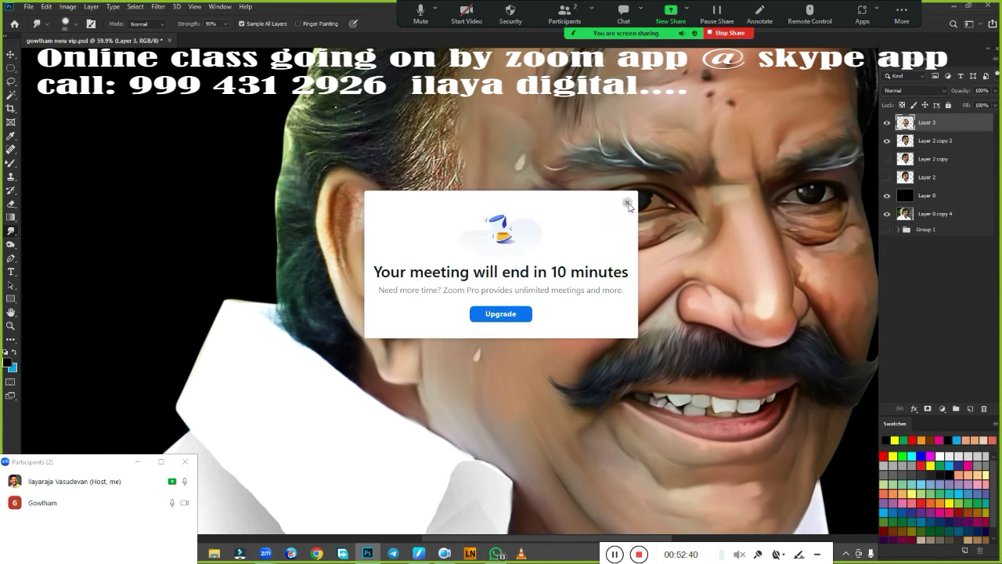
click(627, 203)
mouse_move(362, 206)
mouse_down()
mouse_move(376, 234)
mouse_move(392, 214)
mouse_up()
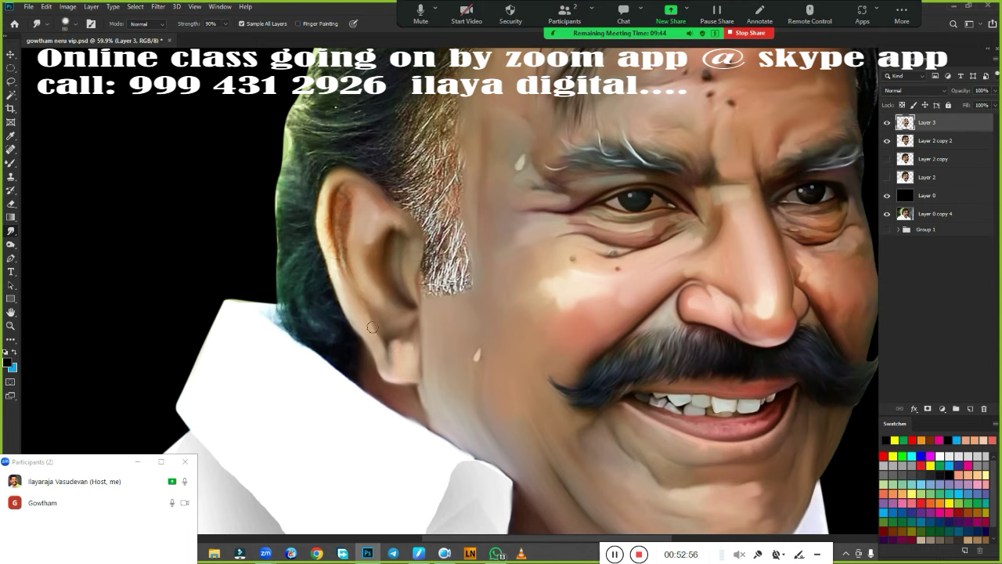
mouse_move(327, 246)
mouse_down()
mouse_move(325, 188)
mouse_move(324, 257)
mouse_up()
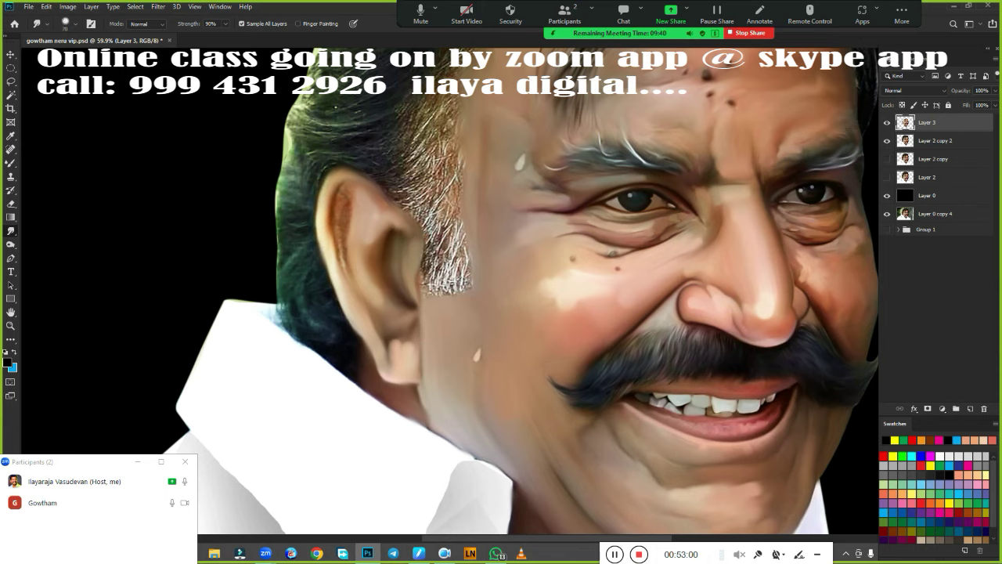
mouse_move(339, 221)
mouse_down()
mouse_move(341, 274)
mouse_move(345, 258)
mouse_up()
scroll(502, 353, down, 3)
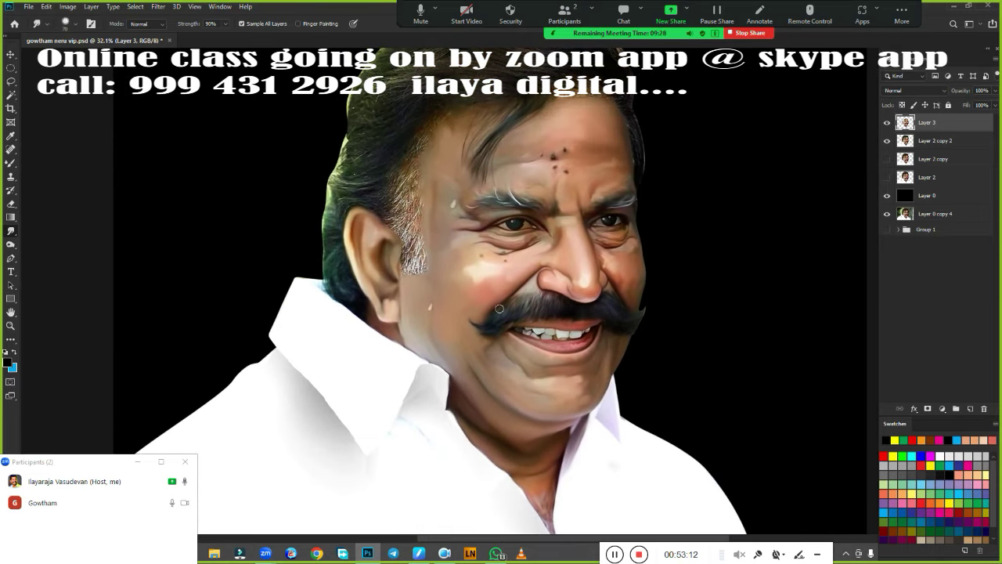
Add Layer 4 on top and smudge the grey hair near the ear, temple and sideburn
click(970, 409)
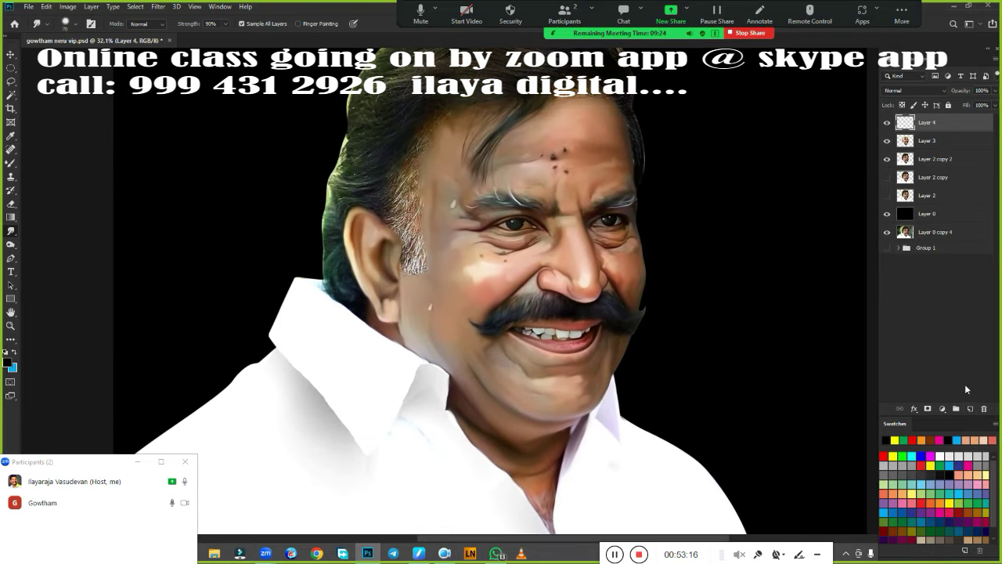
key(ctrl+s)
scroll(569, 345, up, 3)
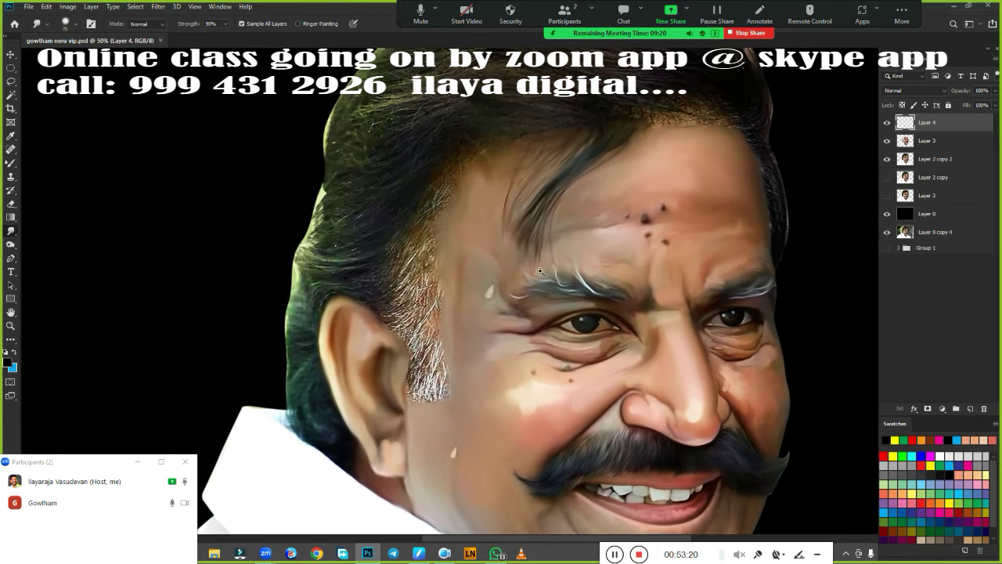
scroll(568, 345, up, 2)
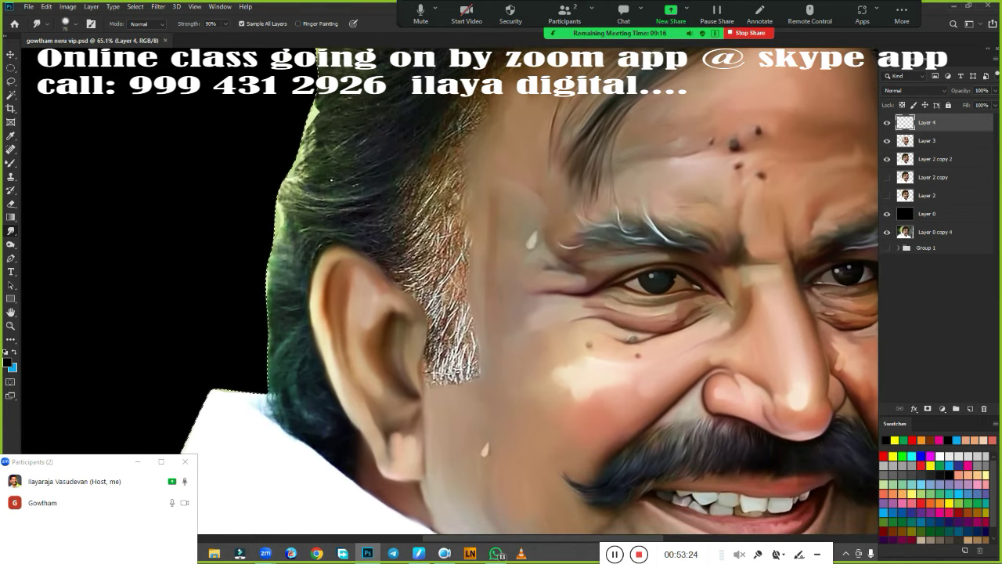
scroll(529, 294, up, 1)
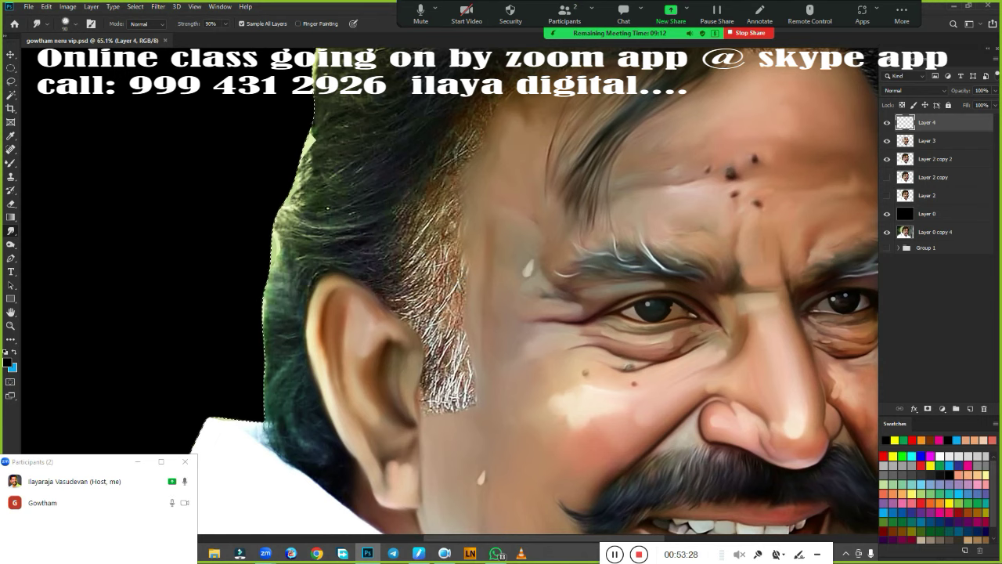
mouse_move(425, 220)
mouse_down()
mouse_move(452, 385)
mouse_move(424, 403)
mouse_up()
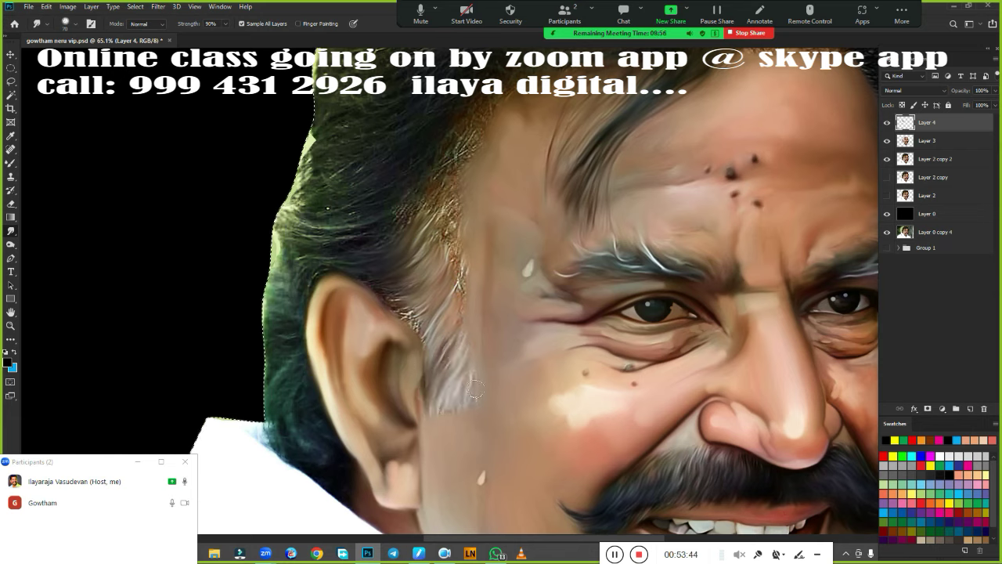
drag(396, 275, 414, 326)
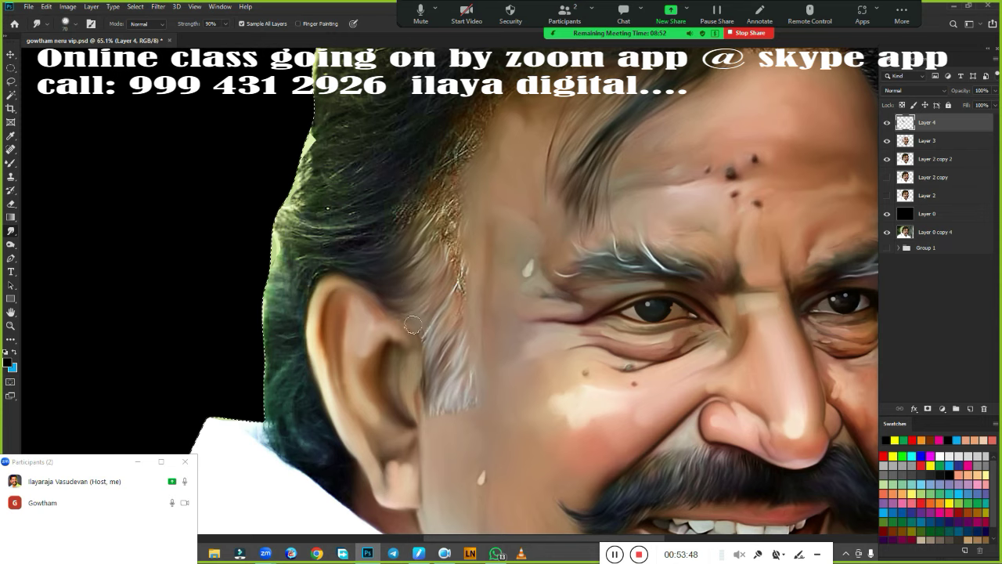
drag(455, 245, 457, 317)
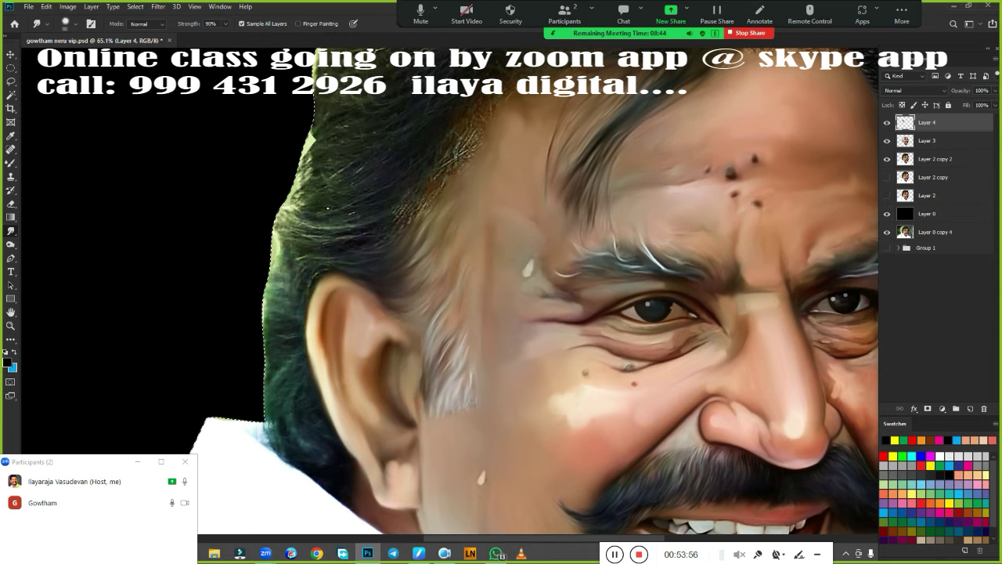
Smooth the light hair strands above the eye and through the upper hair
drag(353, 234, 397, 348)
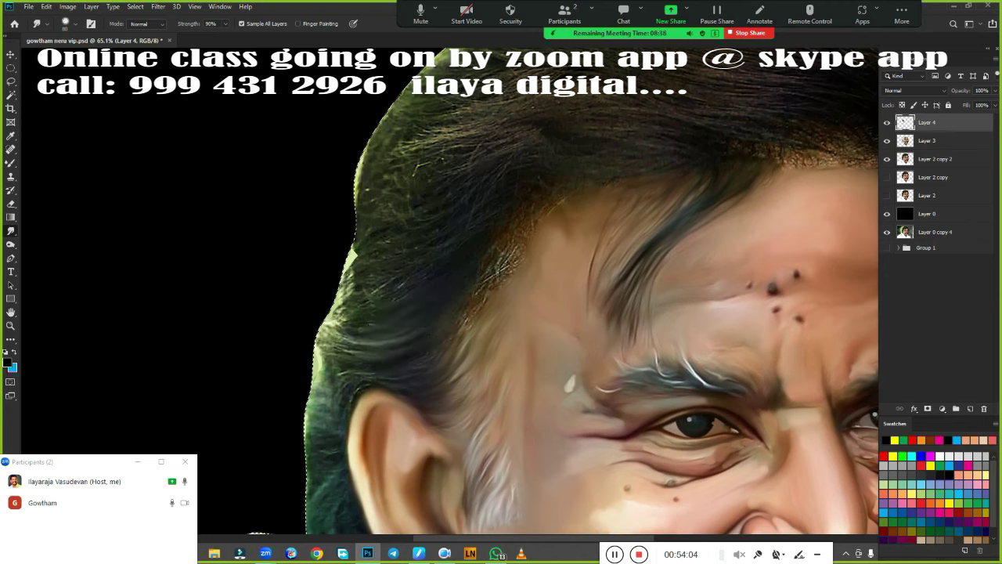
mouse_move(583, 190)
mouse_down()
mouse_move(470, 268)
mouse_move(469, 295)
mouse_move(443, 347)
mouse_up()
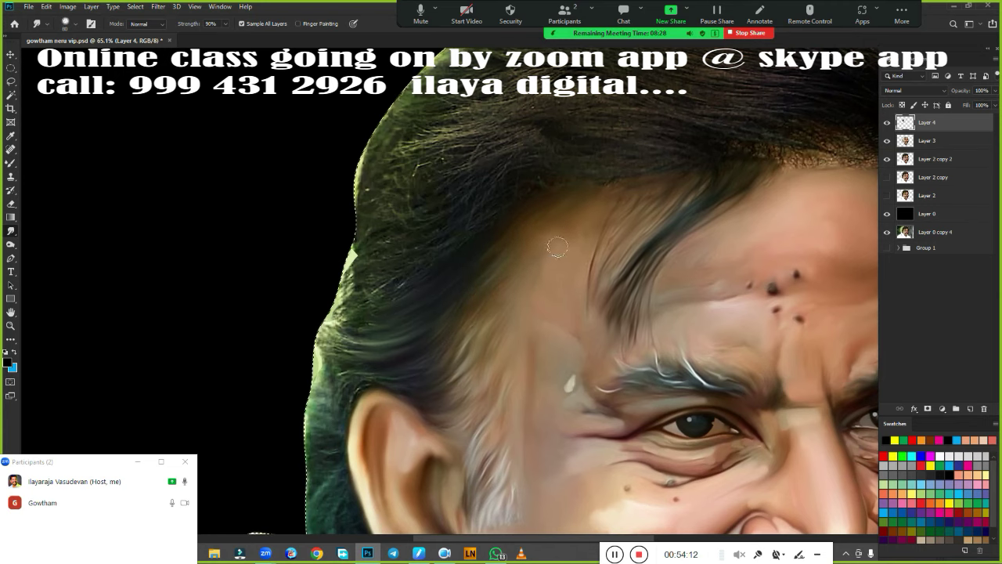
drag(486, 215, 473, 252)
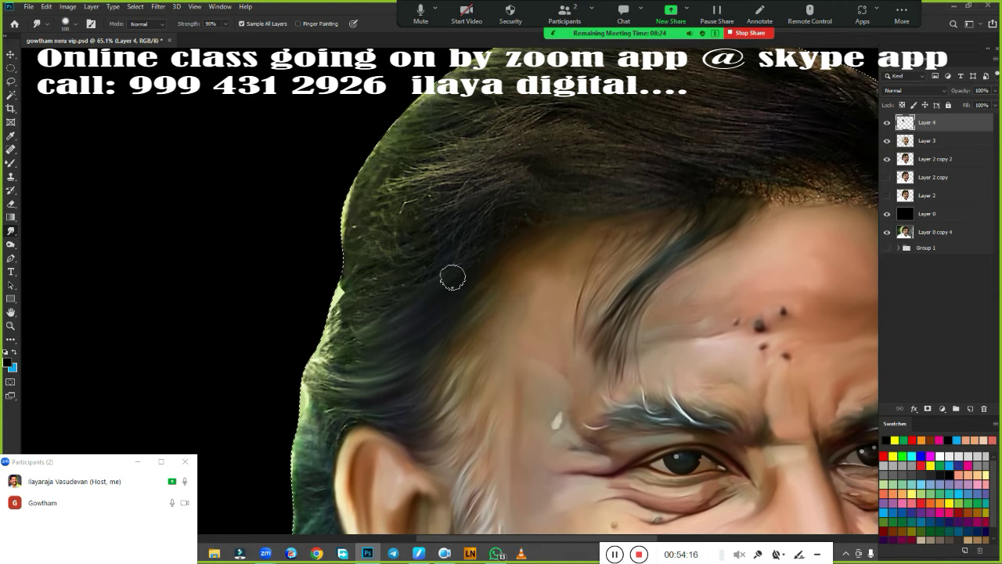
mouse_move(533, 210)
mouse_down()
mouse_move(492, 164)
mouse_move(434, 174)
mouse_move(377, 206)
mouse_move(382, 228)
mouse_move(425, 239)
mouse_move(427, 258)
mouse_up()
mouse_move(356, 317)
mouse_down()
mouse_move(506, 219)
mouse_move(519, 246)
mouse_move(488, 197)
mouse_move(474, 235)
mouse_move(480, 278)
mouse_move(493, 274)
mouse_move(453, 317)
mouse_move(427, 243)
mouse_move(459, 251)
mouse_move(423, 285)
mouse_move(407, 324)
mouse_move(481, 415)
mouse_move(368, 403)
mouse_move(421, 381)
mouse_move(429, 400)
mouse_move(441, 384)
mouse_move(458, 416)
mouse_move(461, 405)
mouse_move(445, 420)
mouse_up()
Soften the right temple hair edge and smear the stray bright strands along the top
scroll(437, 402, right, 5)
scroll(436, 403, up, 3)
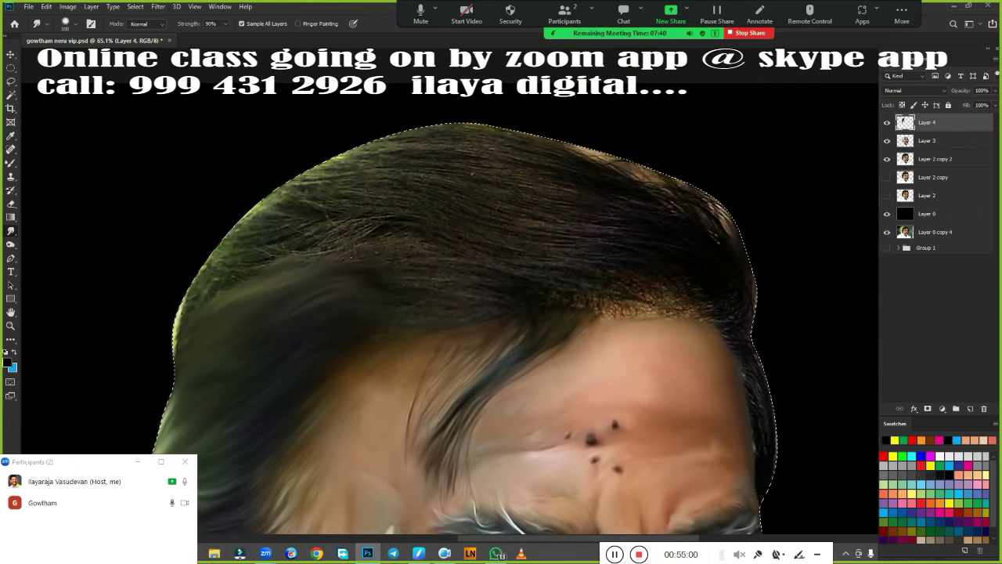
scroll(671, 397, down, 3)
scroll(671, 398, right, 2)
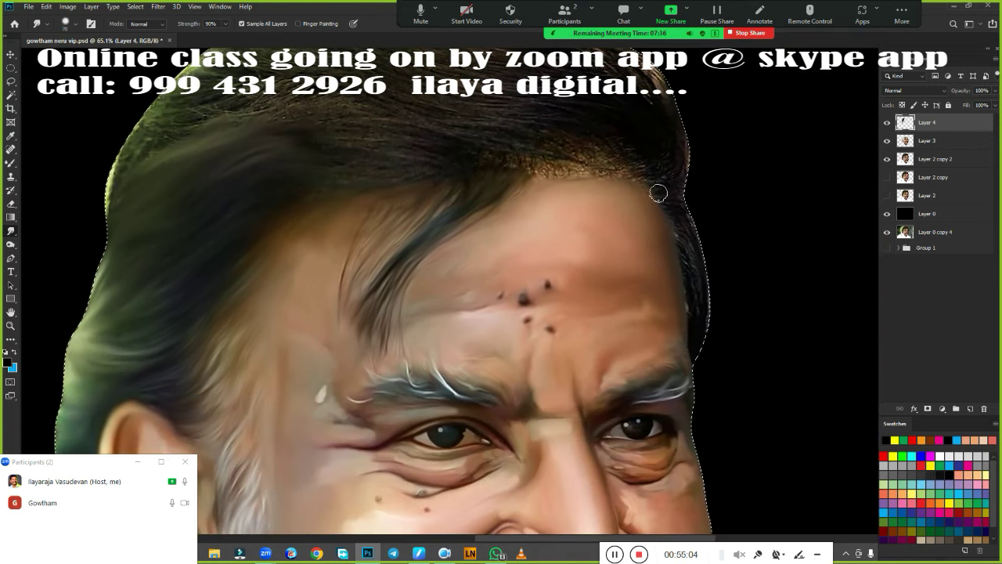
mouse_move(675, 201)
mouse_down()
mouse_move(666, 209)
mouse_move(661, 201)
mouse_move(686, 257)
mouse_move(689, 223)
mouse_up()
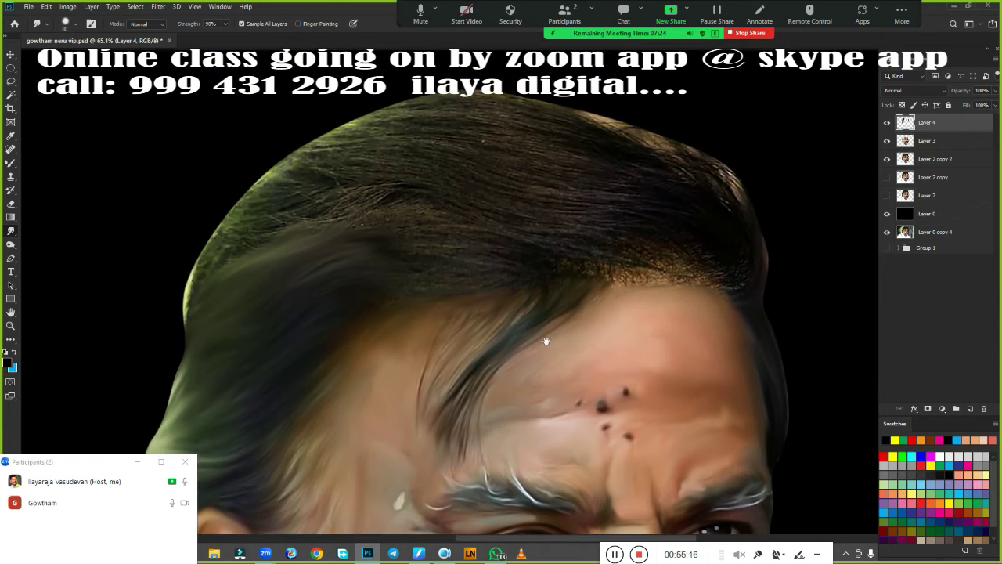
scroll(454, 290, up, 3)
scroll(454, 289, left, 2)
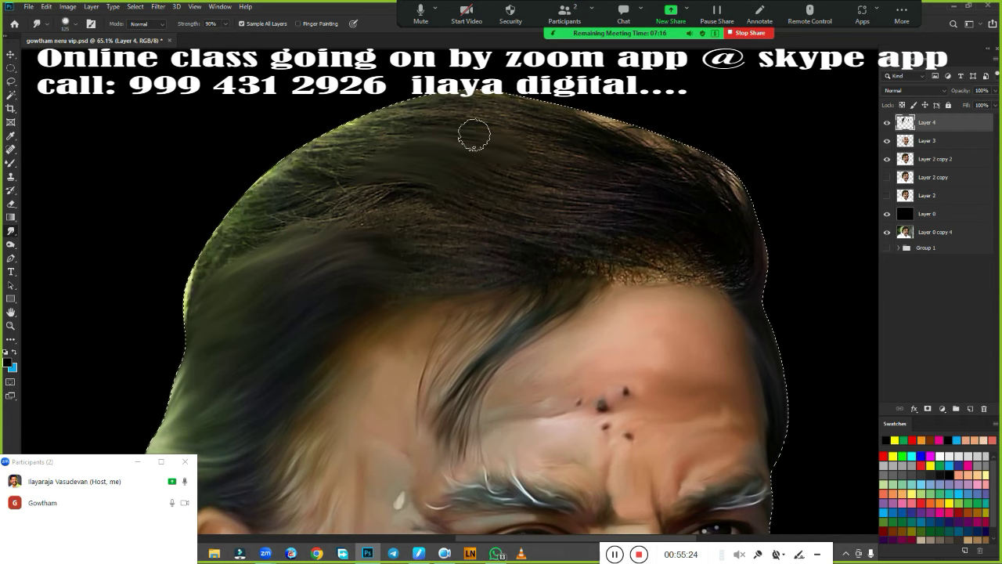
drag(475, 134, 471, 121)
mouse_move(418, 104)
mouse_down()
mouse_move(303, 134)
mouse_move(306, 188)
mouse_move(197, 262)
mouse_up()
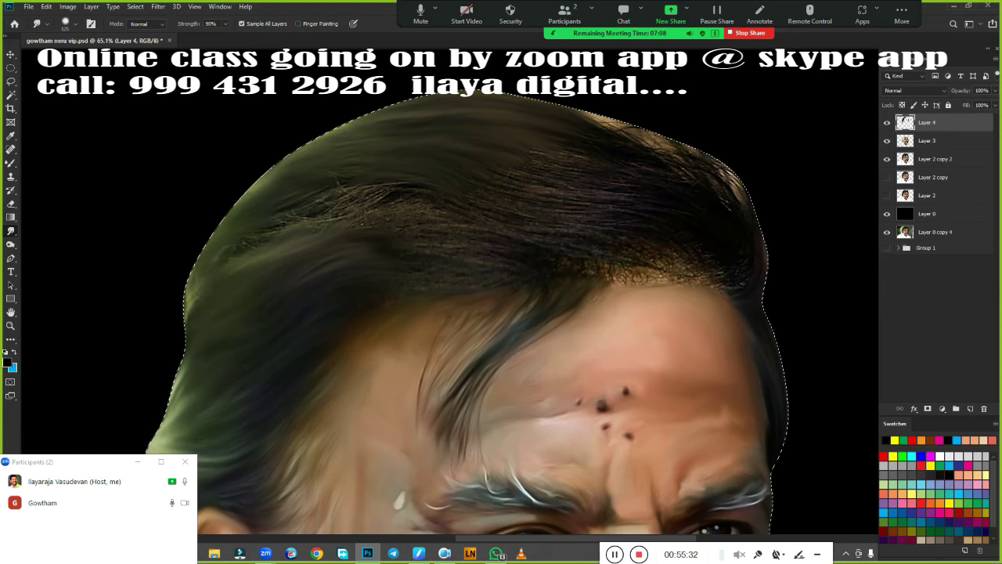
drag(320, 201, 447, 193)
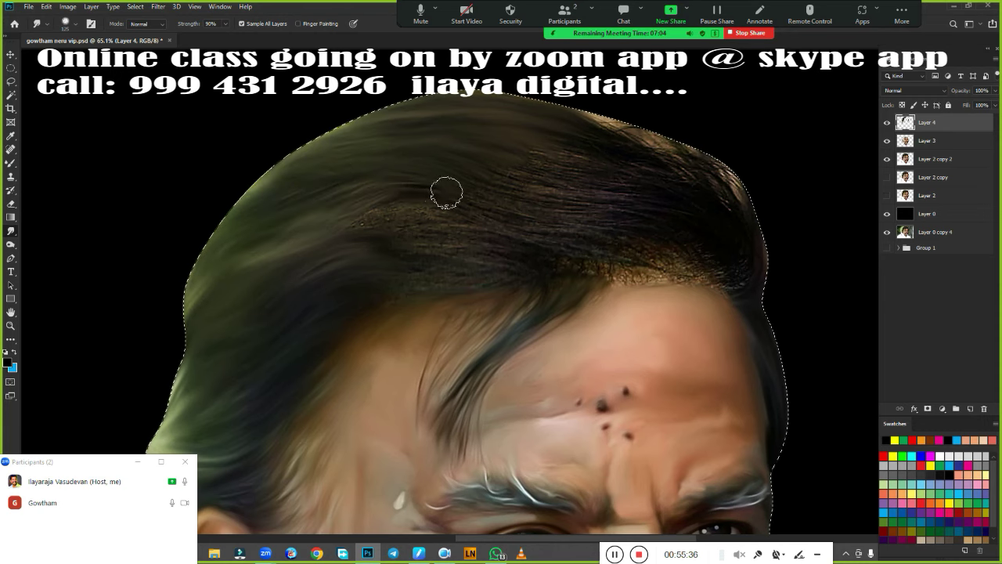
Darken the upper-right hair strands, dropping Smudge strength to 80% for the remaining light strands
mouse_move(548, 188)
mouse_down()
mouse_move(718, 222)
mouse_move(746, 240)
mouse_up()
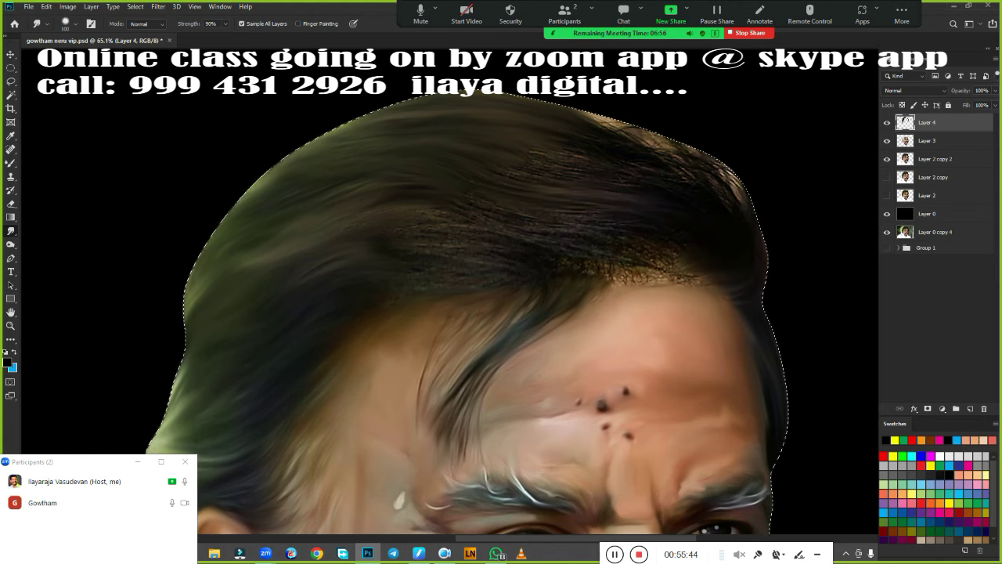
mouse_move(566, 289)
mouse_down()
mouse_move(609, 264)
mouse_move(642, 275)
mouse_move(657, 234)
mouse_up()
key(8)
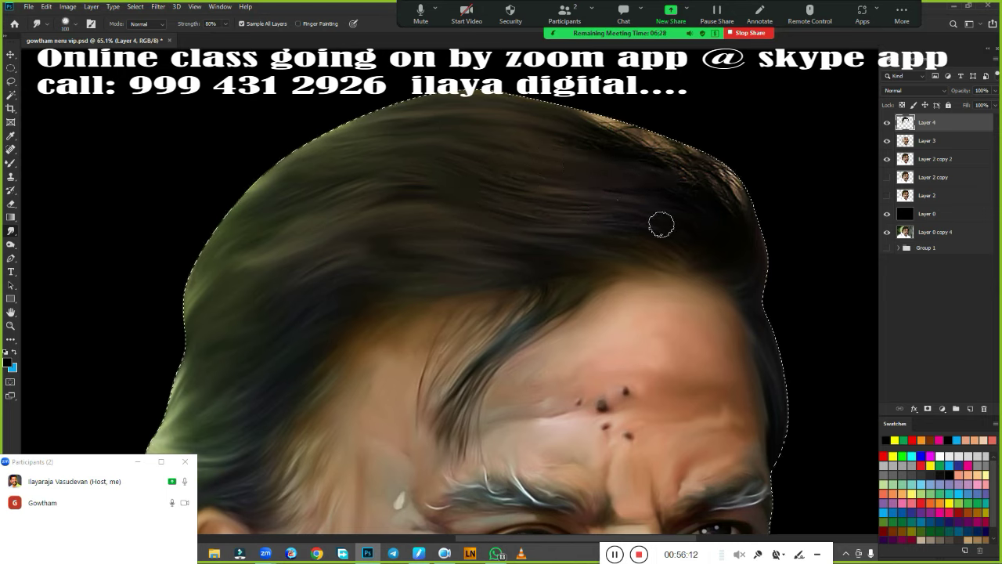
mouse_move(734, 205)
mouse_down()
mouse_move(731, 152)
mouse_move(666, 145)
mouse_move(577, 112)
mouse_move(664, 155)
mouse_move(733, 168)
mouse_up()
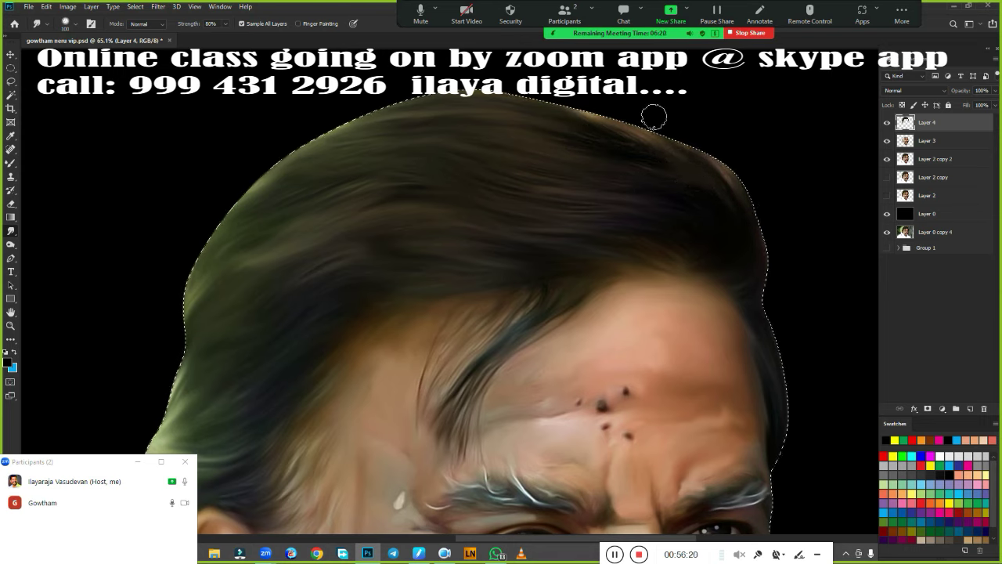
drag(650, 118, 564, 110)
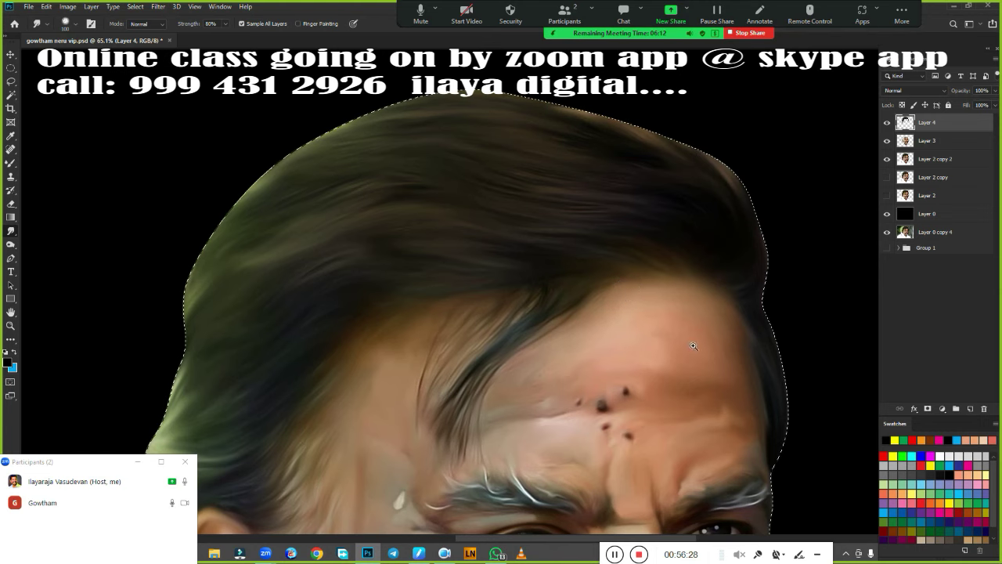
scroll(628, 290, down, 5)
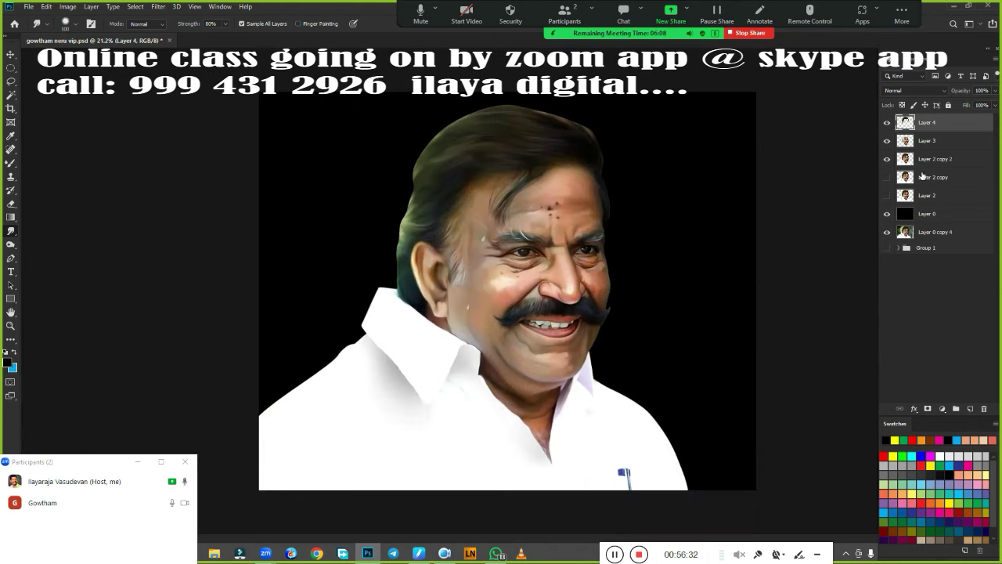
Merge Layer 3 and Layer 2 copy 2 into Layer 4, and make Layer 2 visible again
shift+click(940, 142)
shift+click(945, 160)
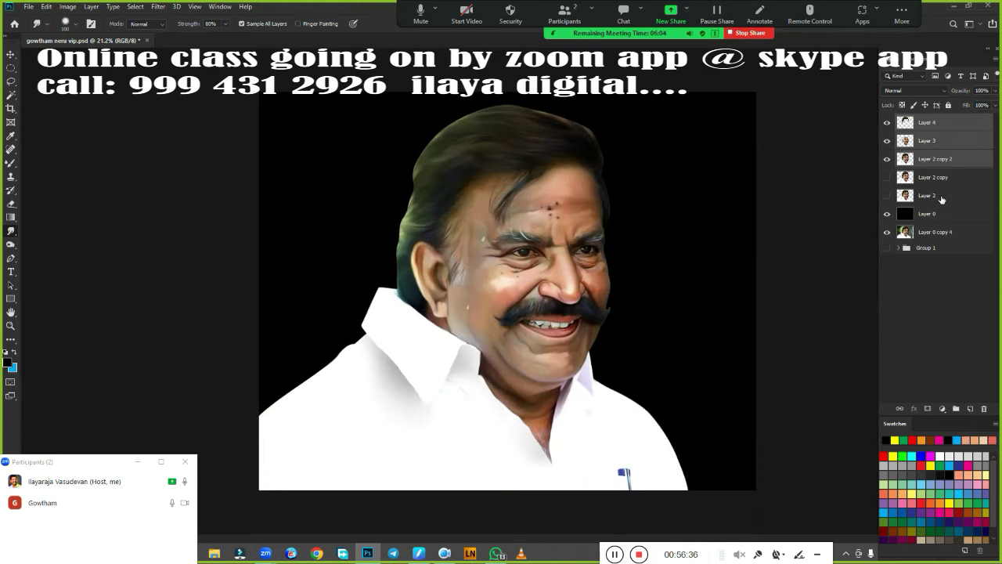
key(ctrl+e)
click(887, 159)
Toggle Layer 4 for a before/after comparison, then hide Layer 2 copy and inspect the face
click(887, 123)
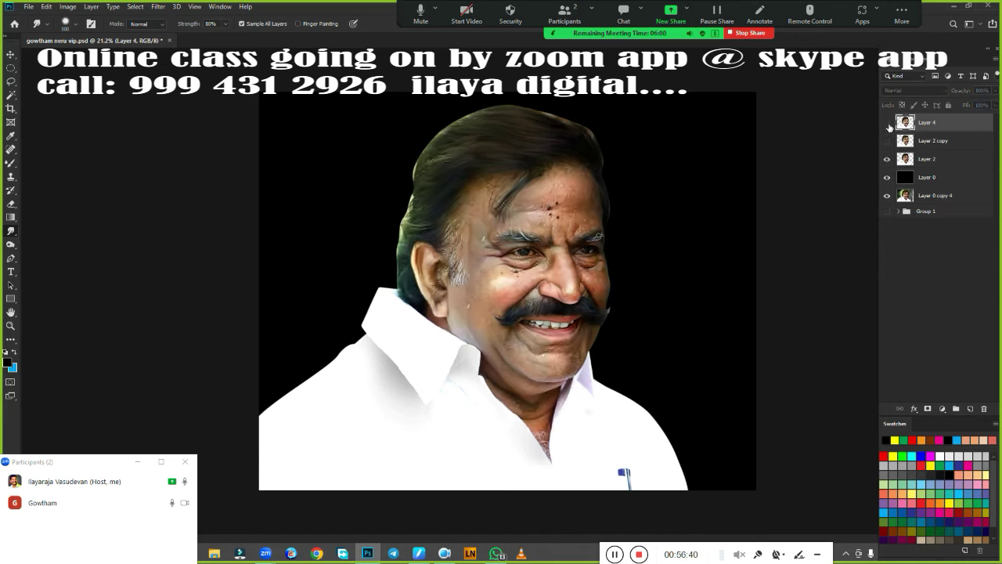
click(888, 123)
click(887, 123)
click(887, 123)
click(888, 123)
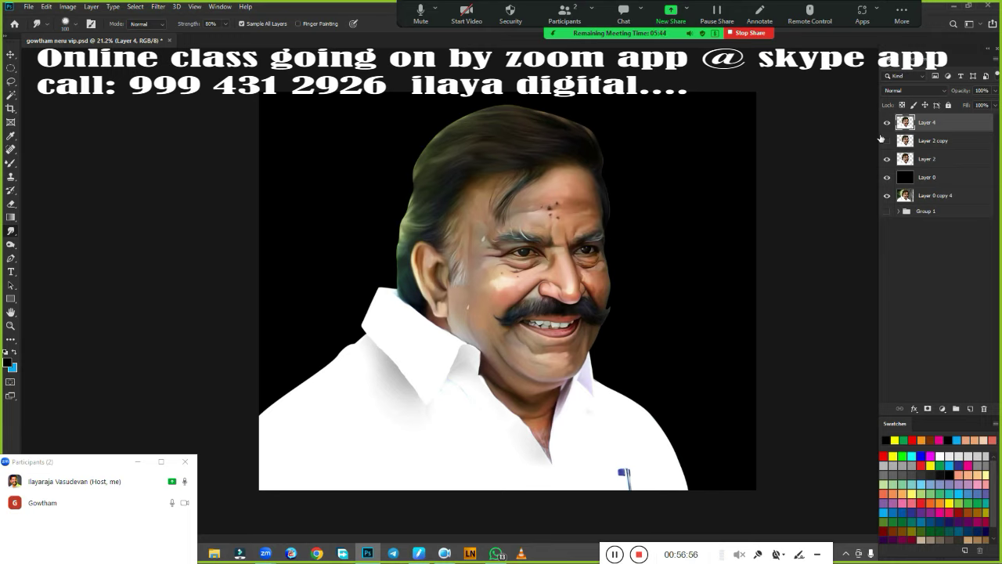
click(887, 141)
scroll(648, 265, up, 3)
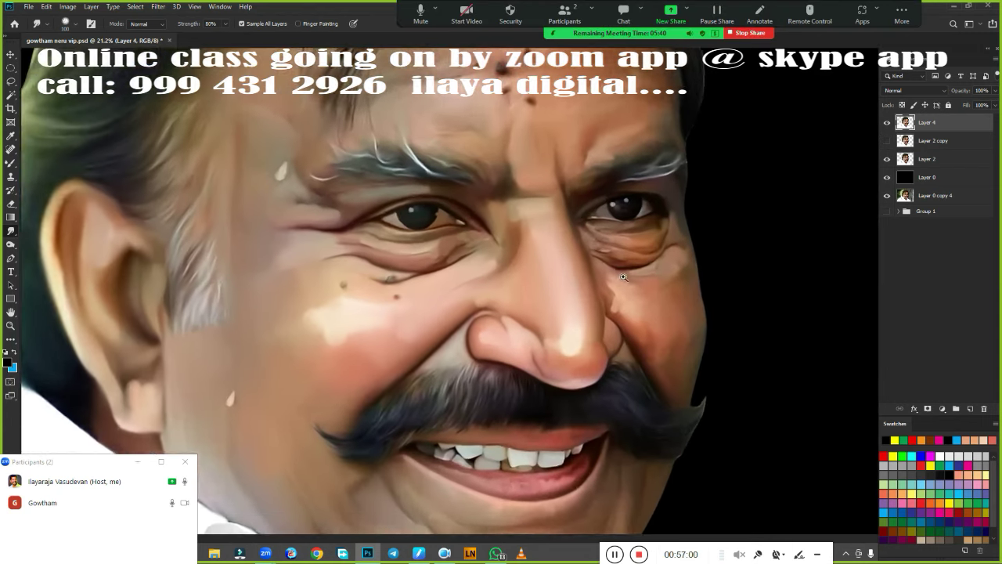
scroll(647, 265, up, 3)
scroll(647, 264, down, 3)
scroll(674, 266, down, 2)
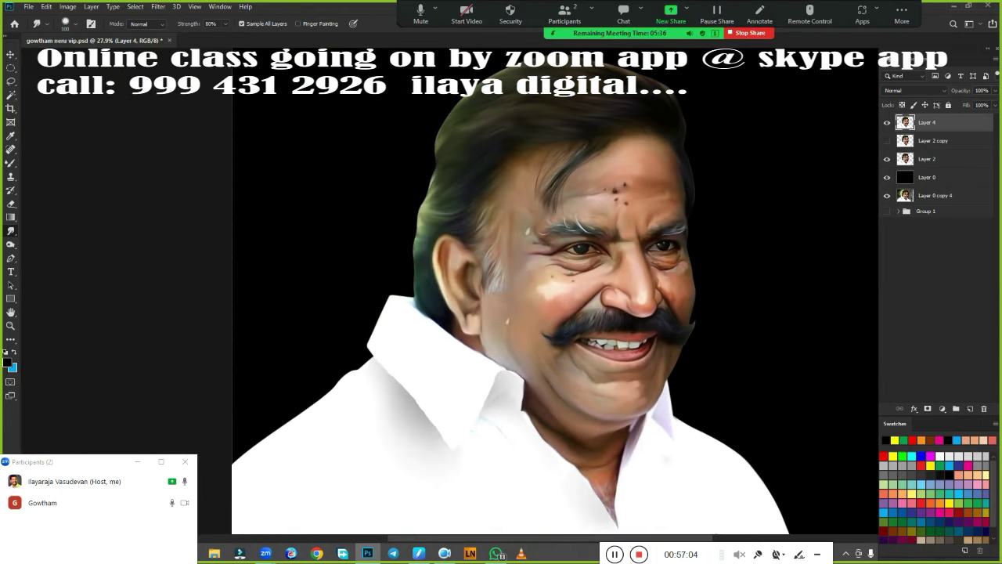
scroll(706, 260, up, 2)
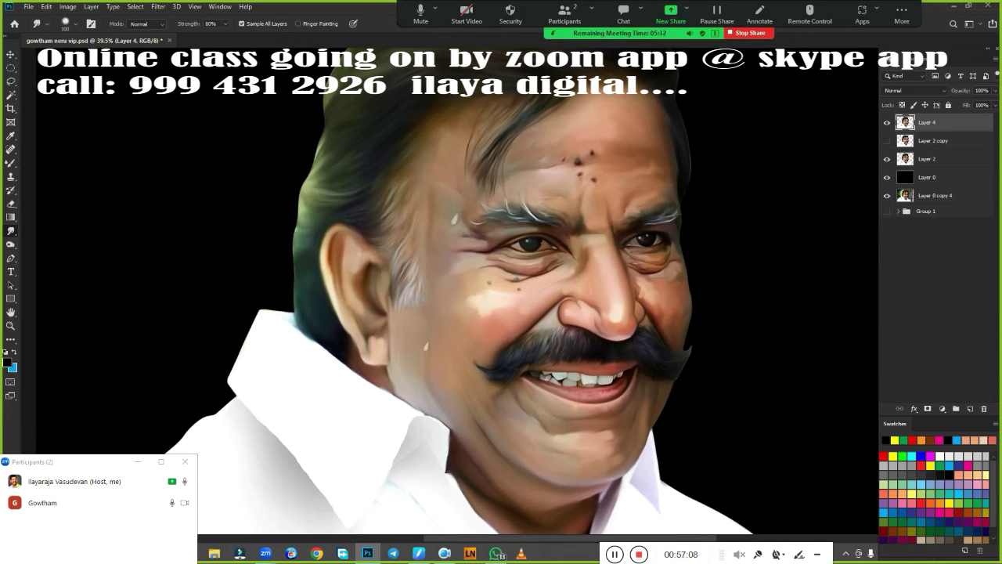
scroll(671, 228, up, 2)
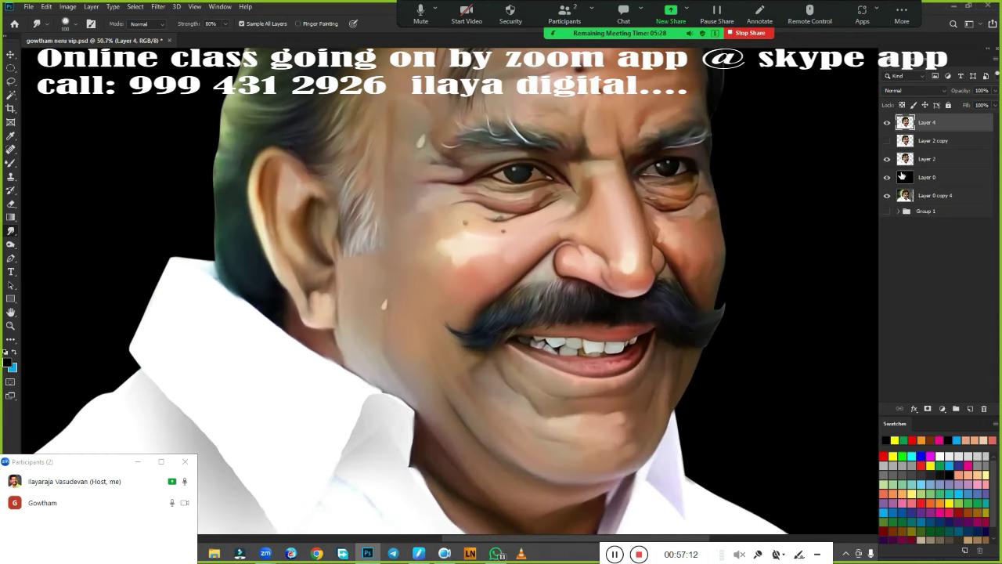
Copy a feathered cheek sweat droplet onto its own layer and trial it on the forehead
key(l)
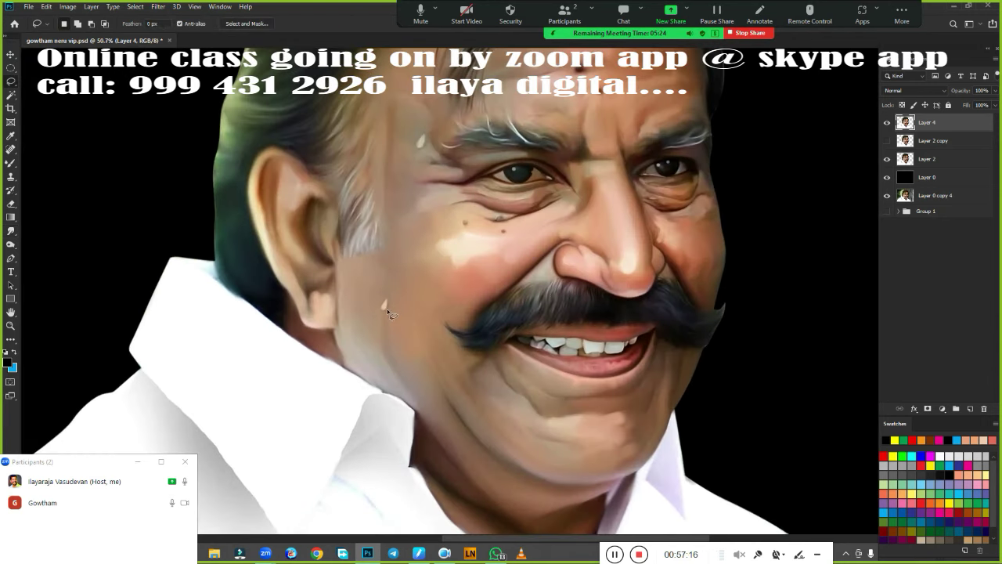
drag(387, 308, 387, 310)
key(shift+F6)
key(Return)
key(ctrl+j)
key(v)
mouse_move(391, 305)
mouse_down()
mouse_move(404, 293)
mouse_move(416, 152)
mouse_move(411, 165)
mouse_up()
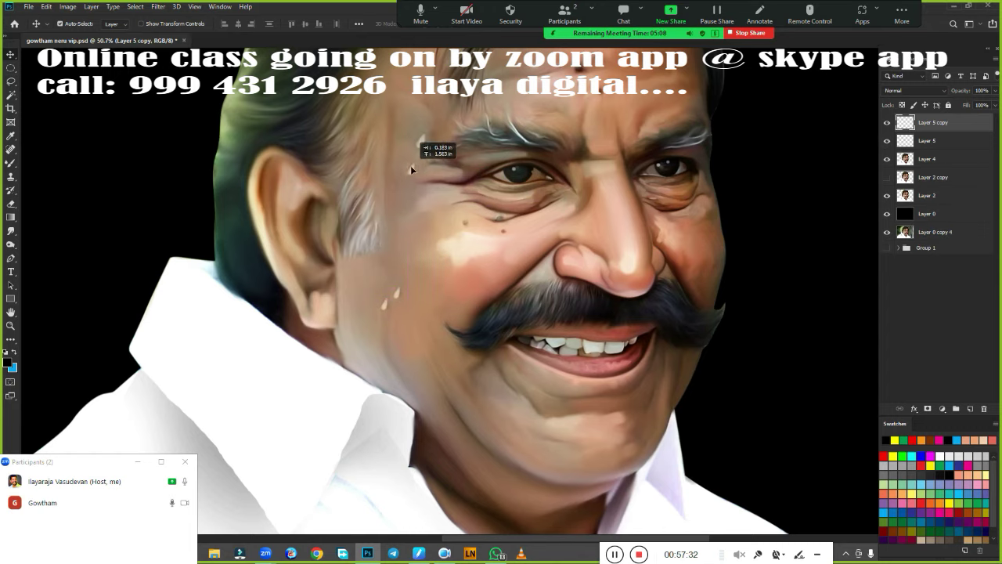
key(ctrl+z)
Copy a feathered forehead highlight from Layer 4 onto a new layer and duplicate it lower
click(449, 151)
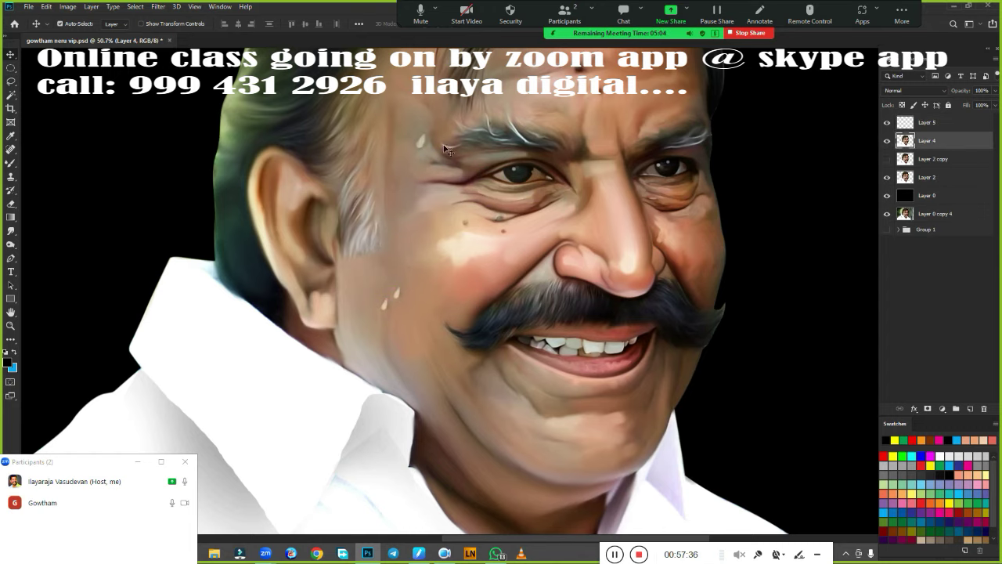
key(l)
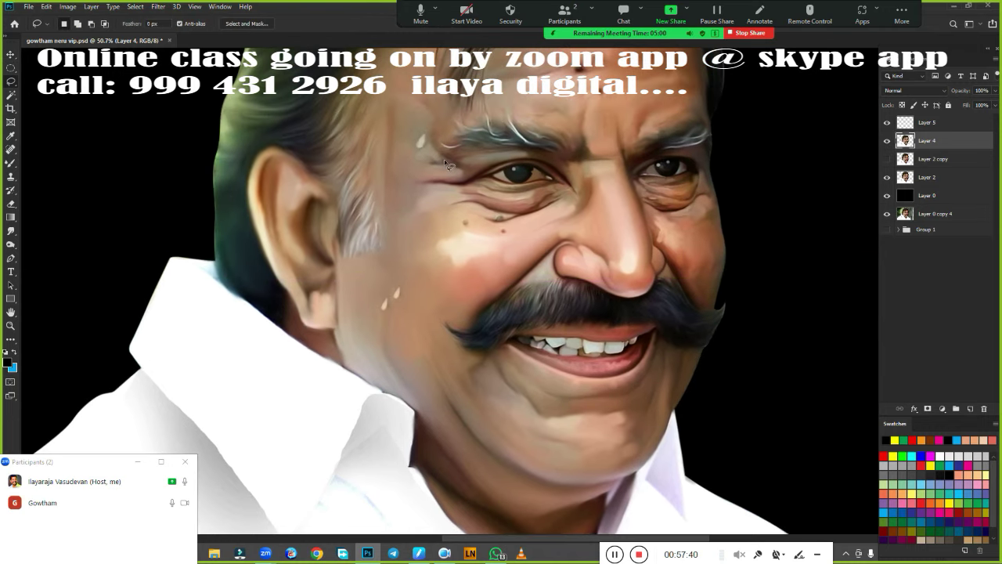
drag(430, 135, 431, 156)
click(423, 149)
drag(418, 140, 423, 153)
key(shift+F6)
key(Return)
key(ctrl+j)
key(v)
drag(419, 148, 420, 162)
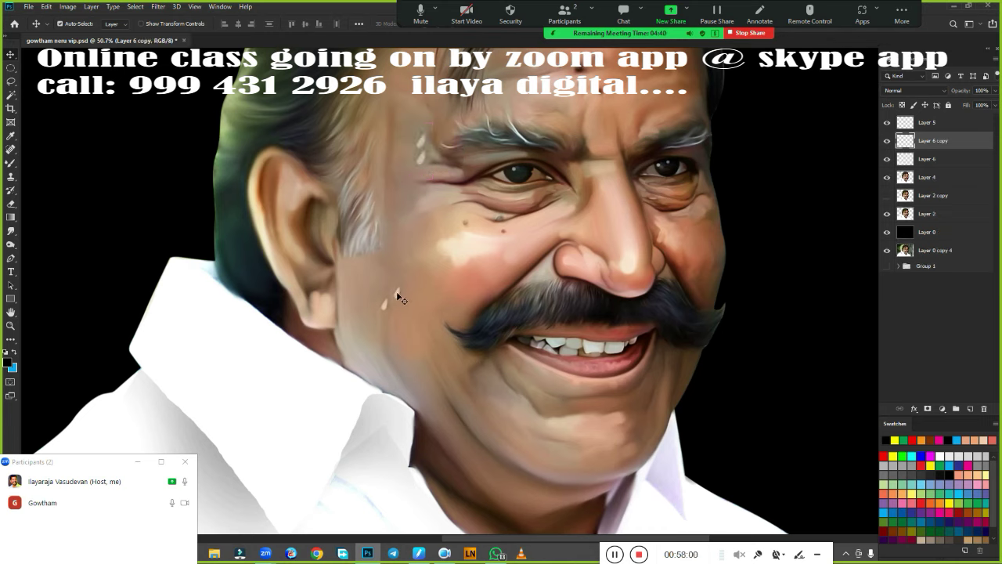
Alt-drag droplet copies across the forehead and down onto the cheek
mouse_move(396, 291)
mouse_down()
mouse_move(445, 166)
mouse_move(405, 171)
mouse_up()
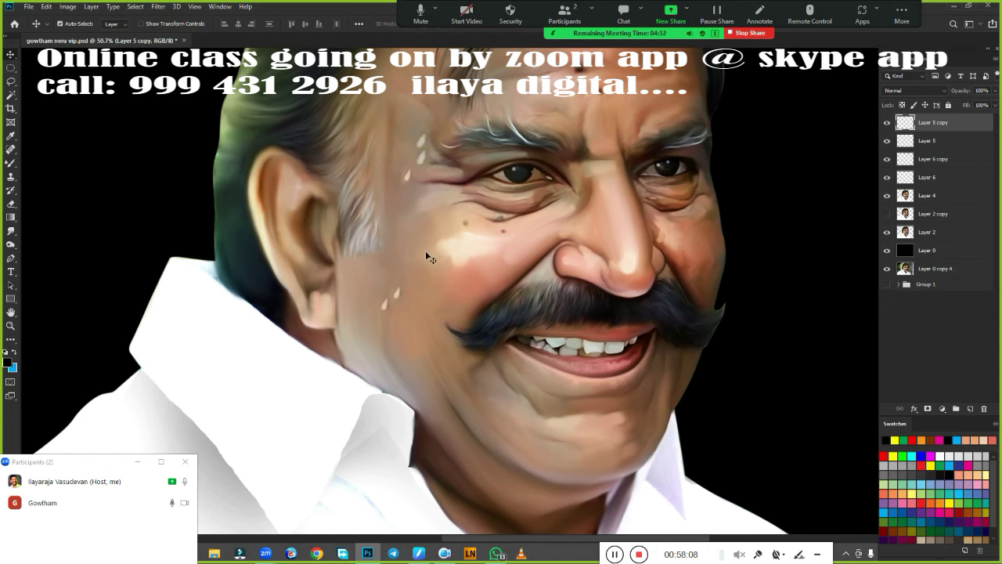
scroll(429, 257, down, 5)
scroll(509, 282, up, 5)
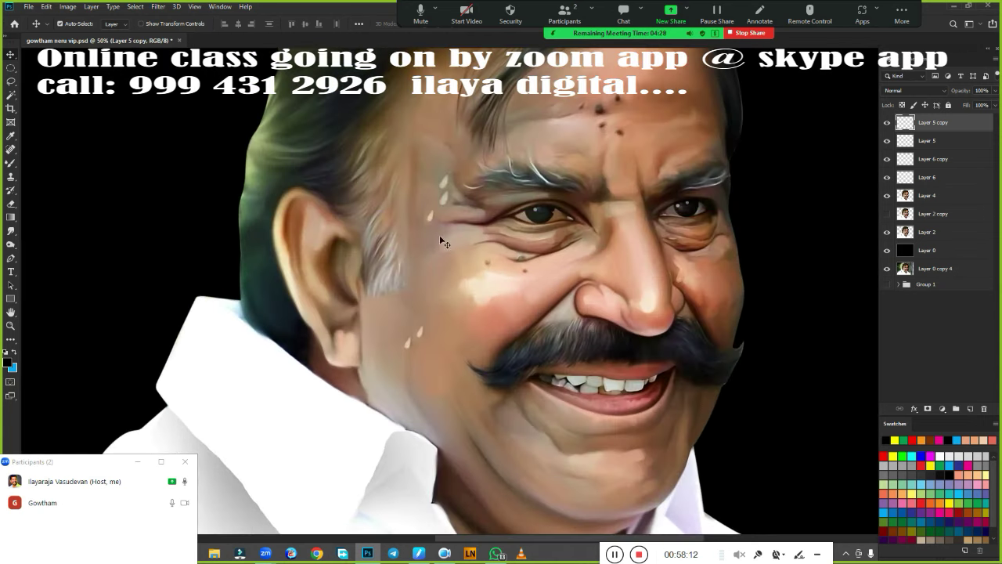
drag(440, 235, 429, 250)
scroll(571, 345, down, 2)
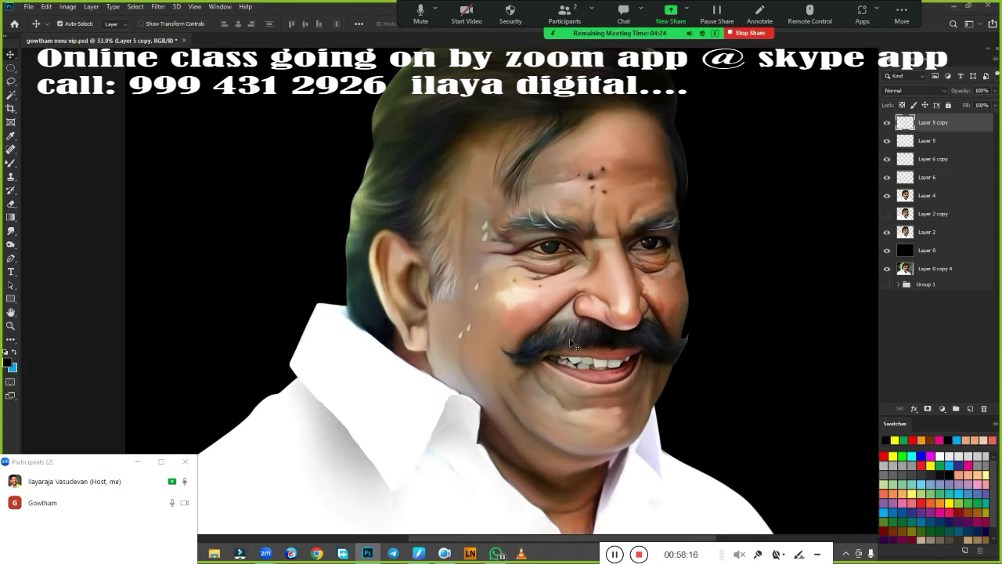
scroll(571, 330, up, 1)
scroll(451, 238, up, 1)
click(447, 237)
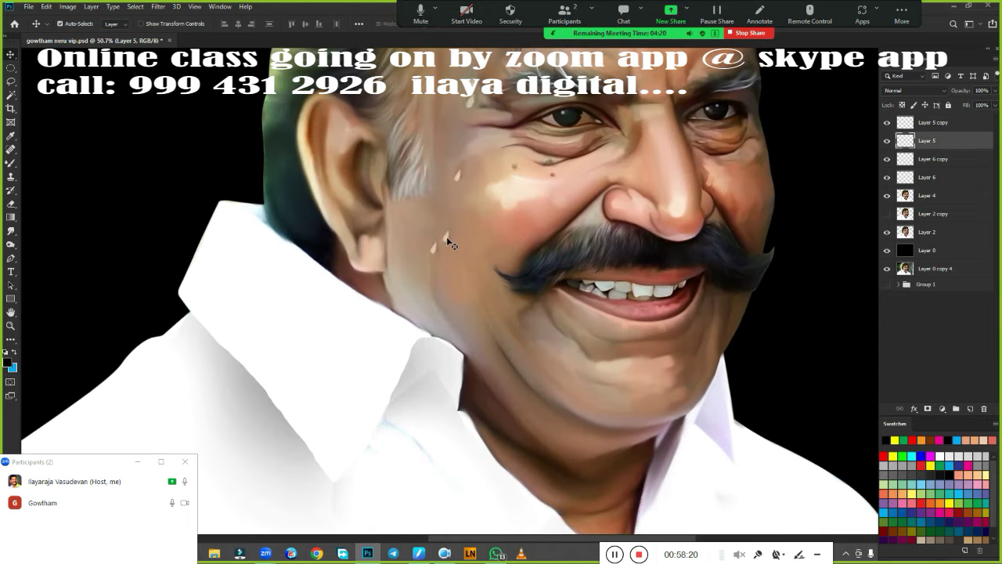
drag(443, 241, 450, 296)
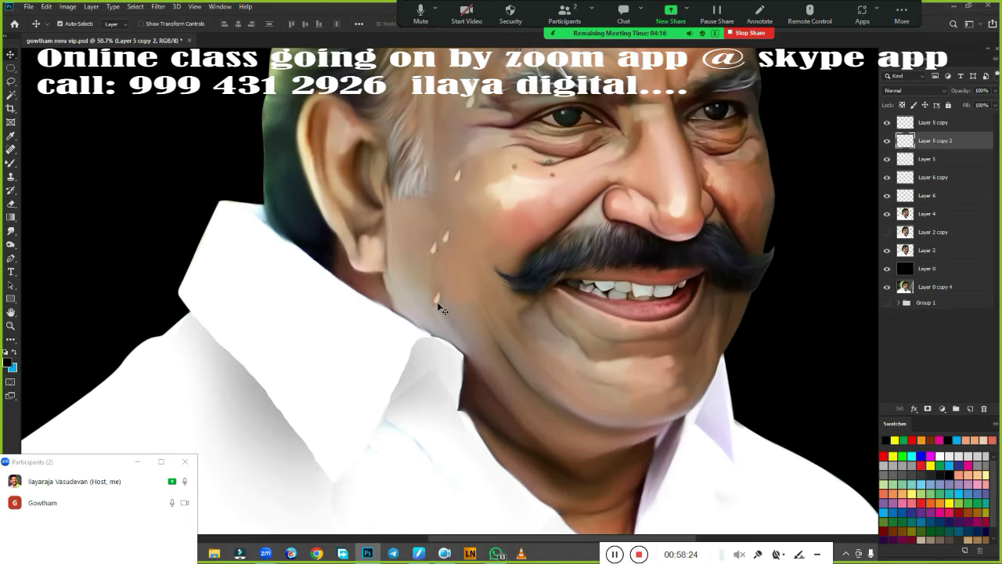
drag(449, 295, 468, 283)
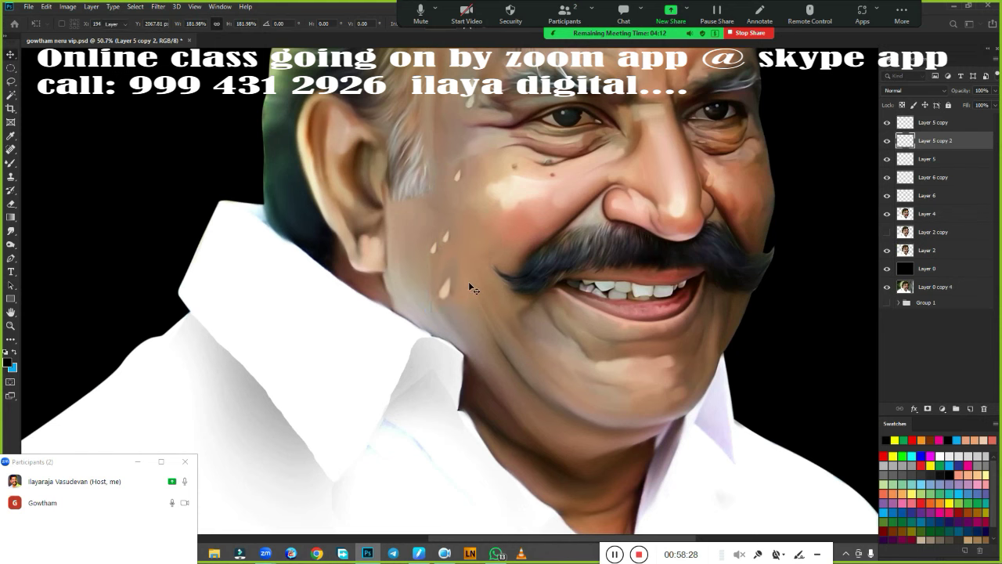
scroll(492, 327, down, 4)
scroll(579, 332, up, 2)
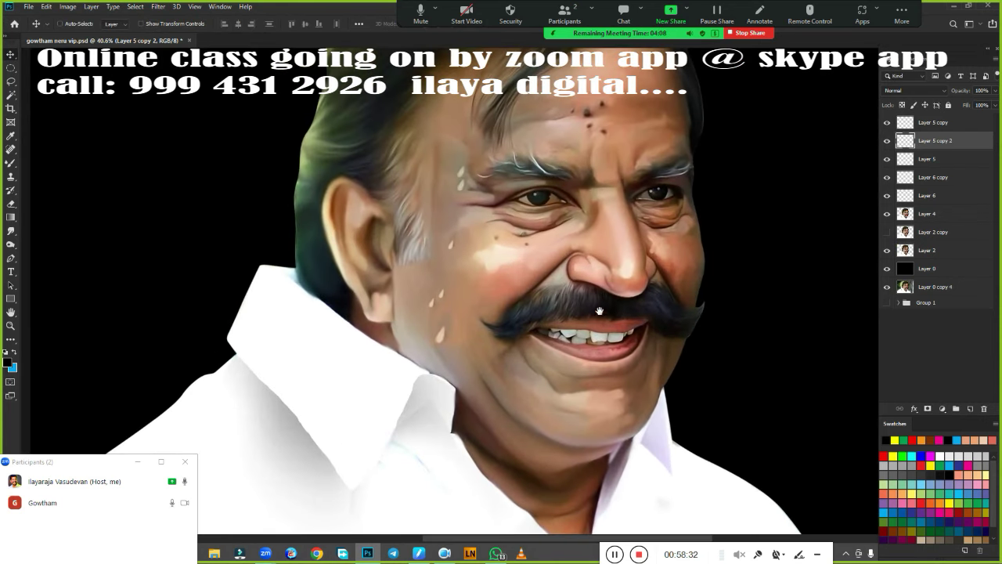
drag(459, 184, 452, 146)
Undo the surplus droplet duplicates, keeping the wanted droplets on the portrait
scroll(509, 282, down, 2)
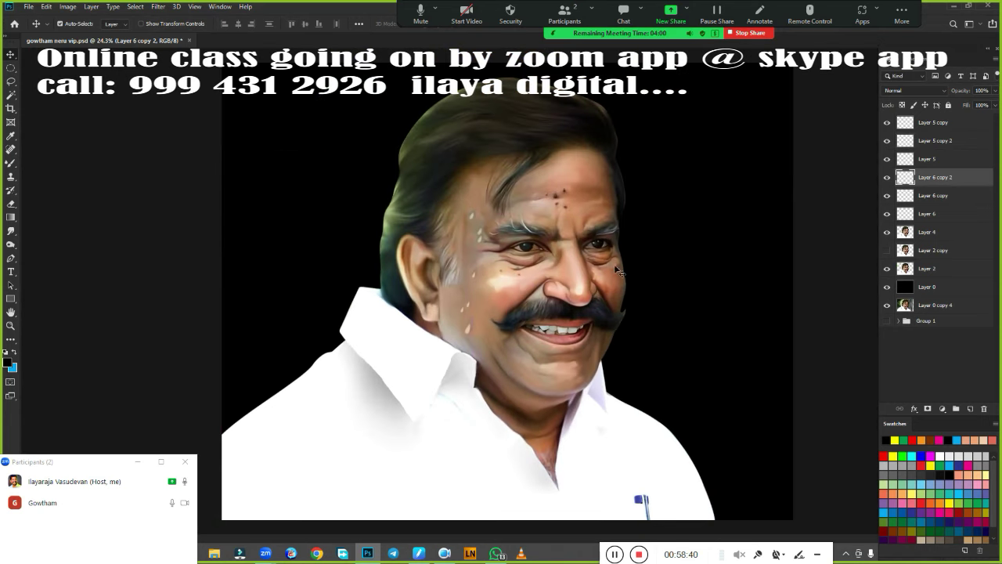
key(ctrl+z)
key(ctrl+z)
key(ctrl+z)
key(ctrl+z)
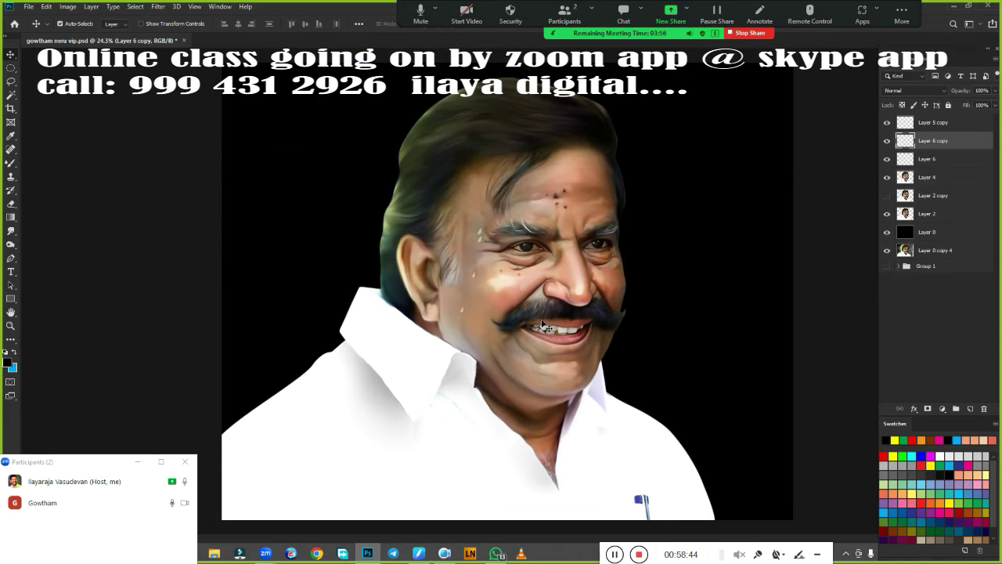
scroll(505, 290, up, 2)
key(ctrl+z)
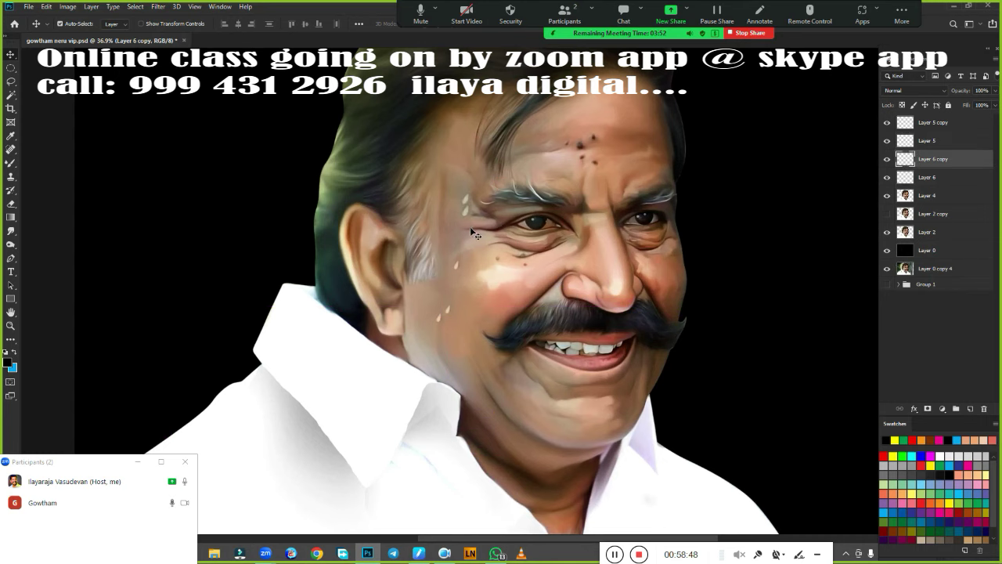
key(ctrl+z)
scroll(517, 327, down, 2)
key(ctrl+z)
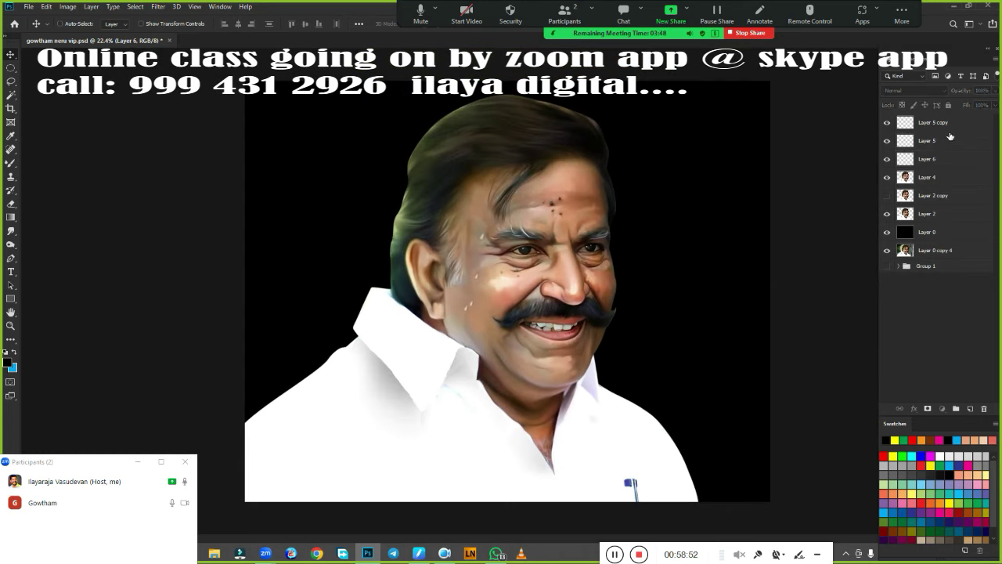
key(ctrl+z)
key(ctrl+z)
key(ctrl+z)
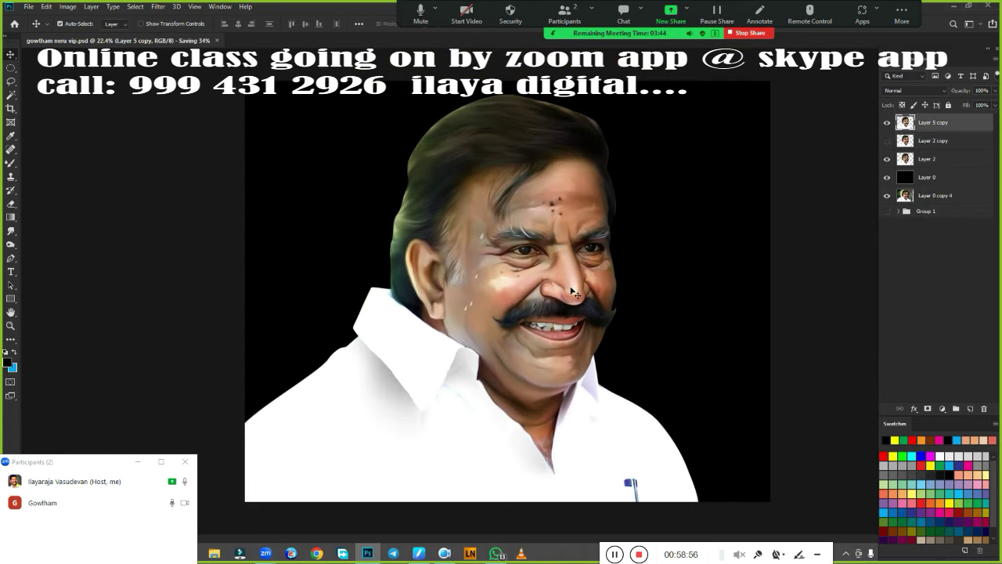
Duplicate the merged portrait layer as Layer 5 copy 2
scroll(577, 306, up, 2)
scroll(615, 291, down, 2)
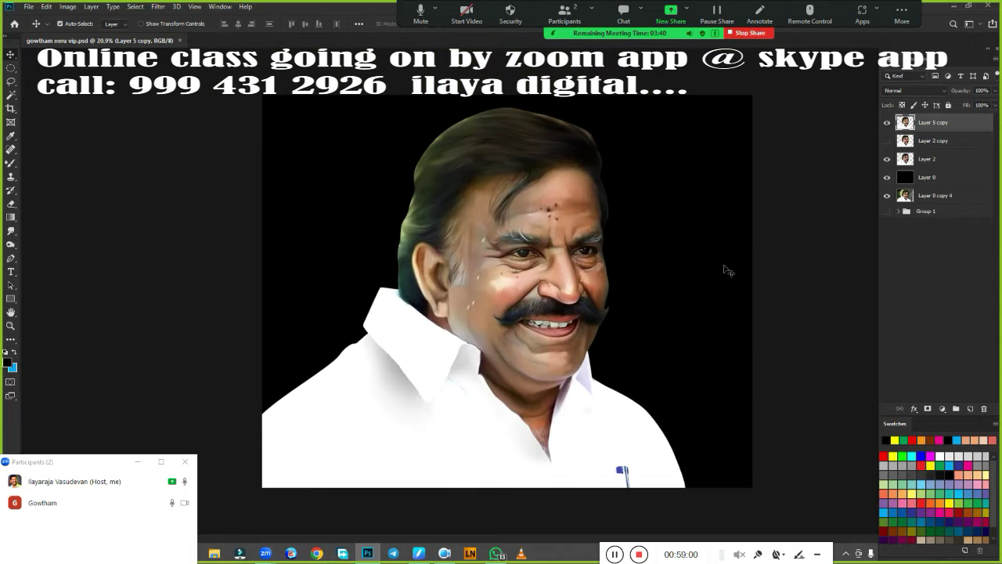
key(ctrl+j)
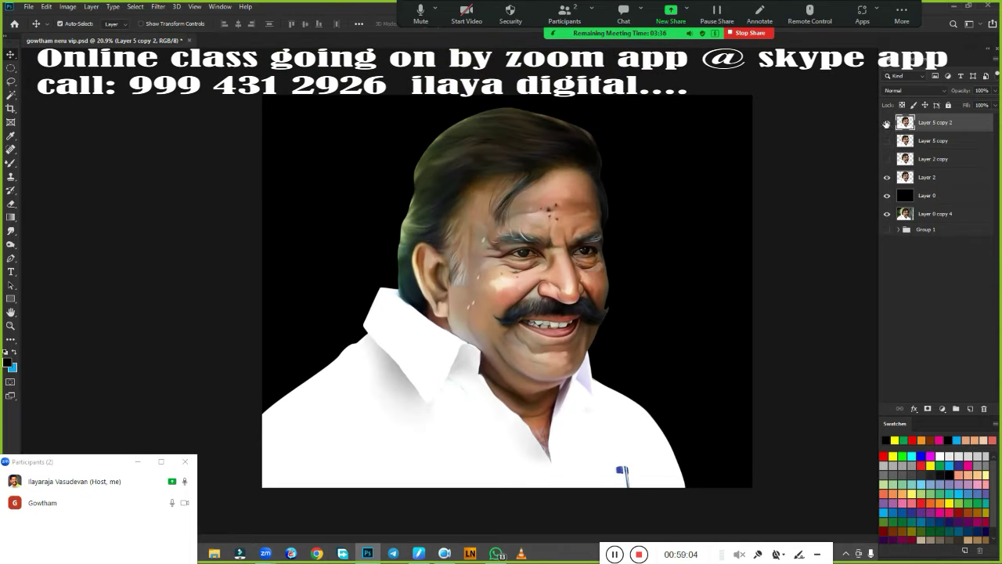
scroll(624, 239, up, 2)
scroll(624, 238, down, 2)
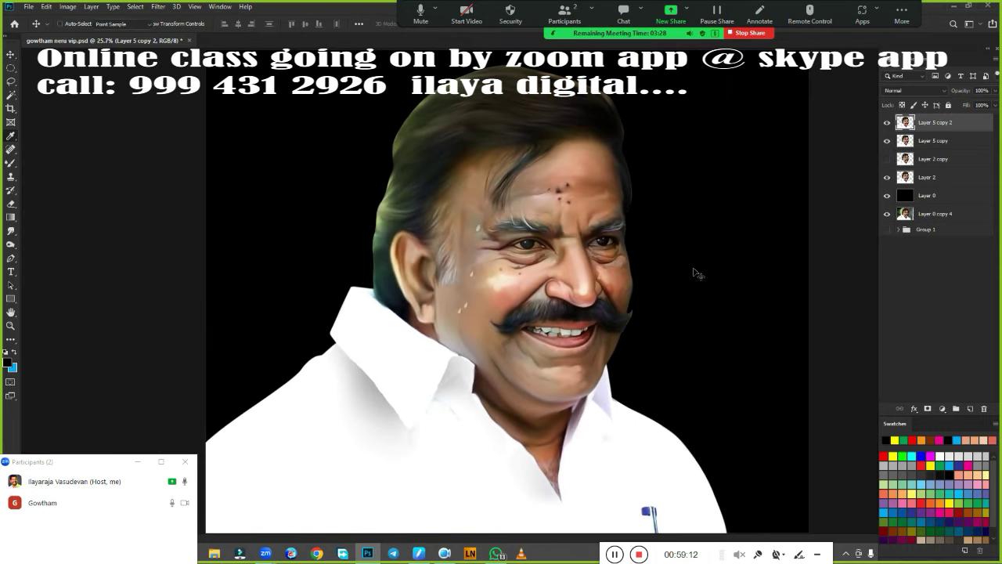
key(ctrl+u)
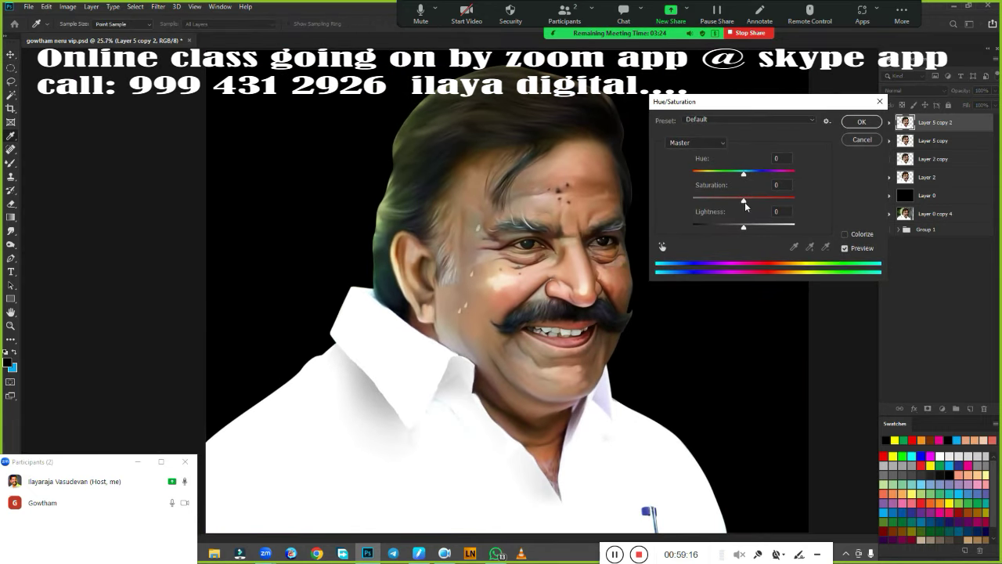
Raise Master saturation and boost Reds saturation to +20, then zoom to check the warmer skin
drag(744, 201, 763, 200)
click(697, 143)
mouse_move(750, 202)
mouse_down()
mouse_move(761, 201)
mouse_move(747, 176)
mouse_up()
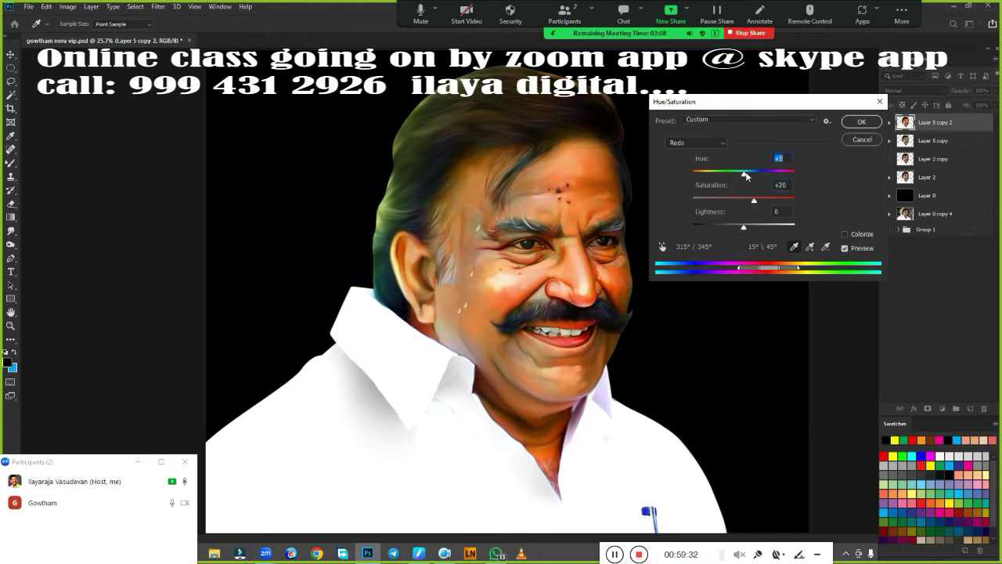
click(860, 123)
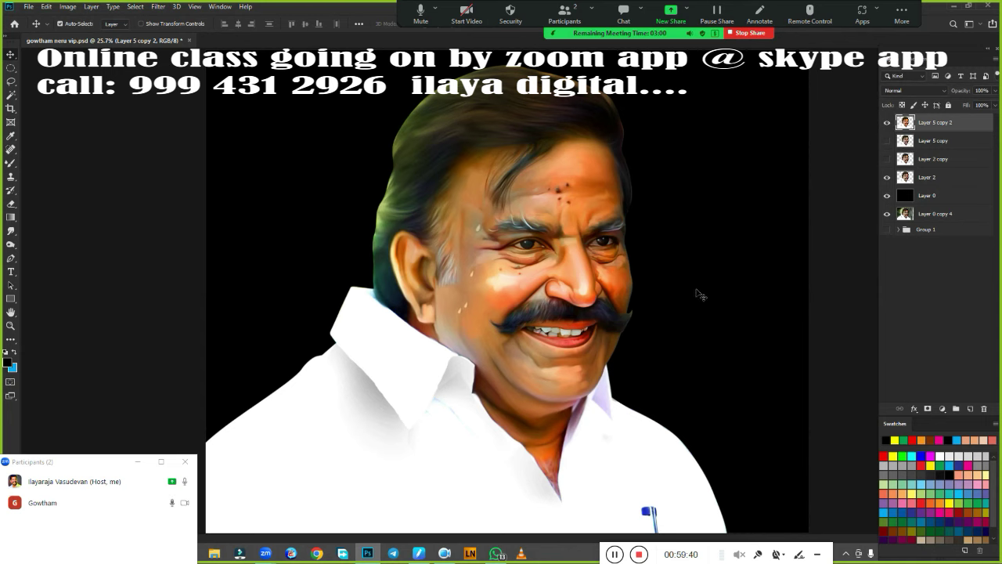
key(ctrl+minus)
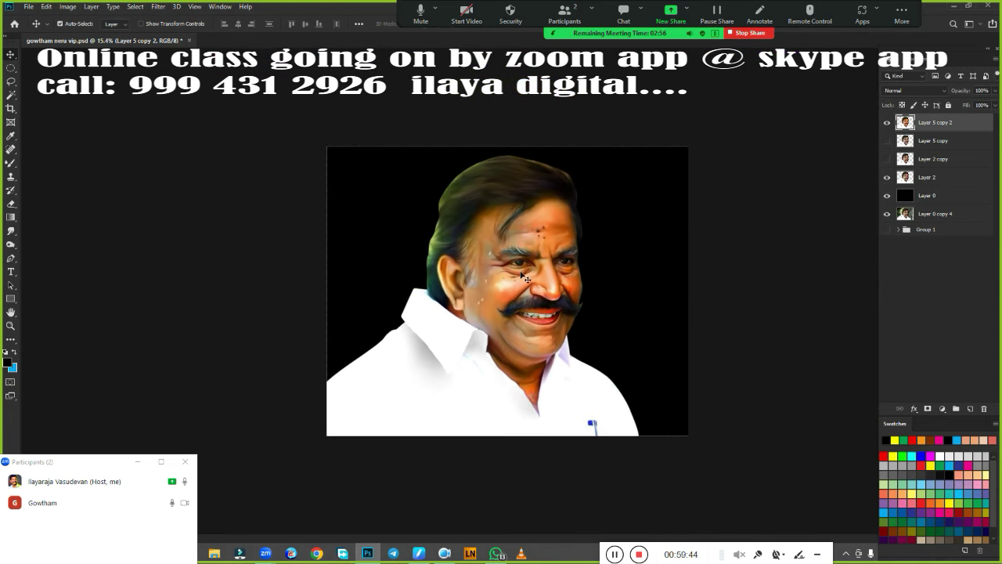
key(ctrl+plus)
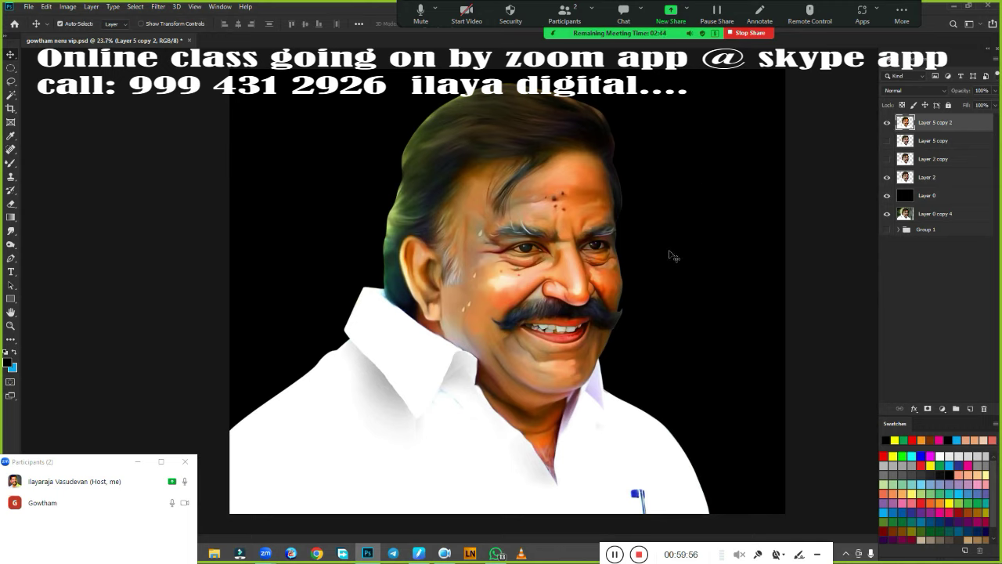
ctrl+click(643, 258)
ctrl+alt+click(626, 265)
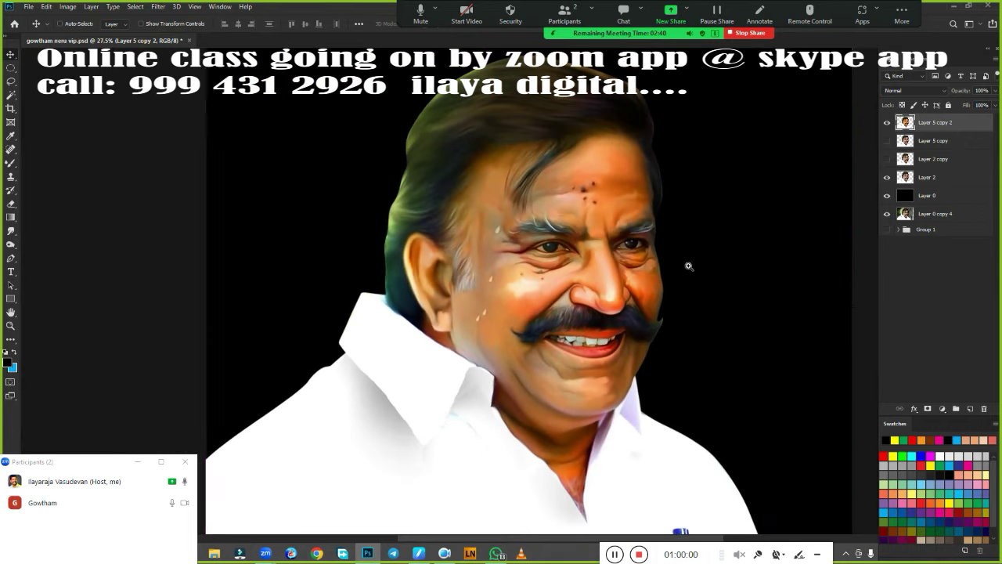